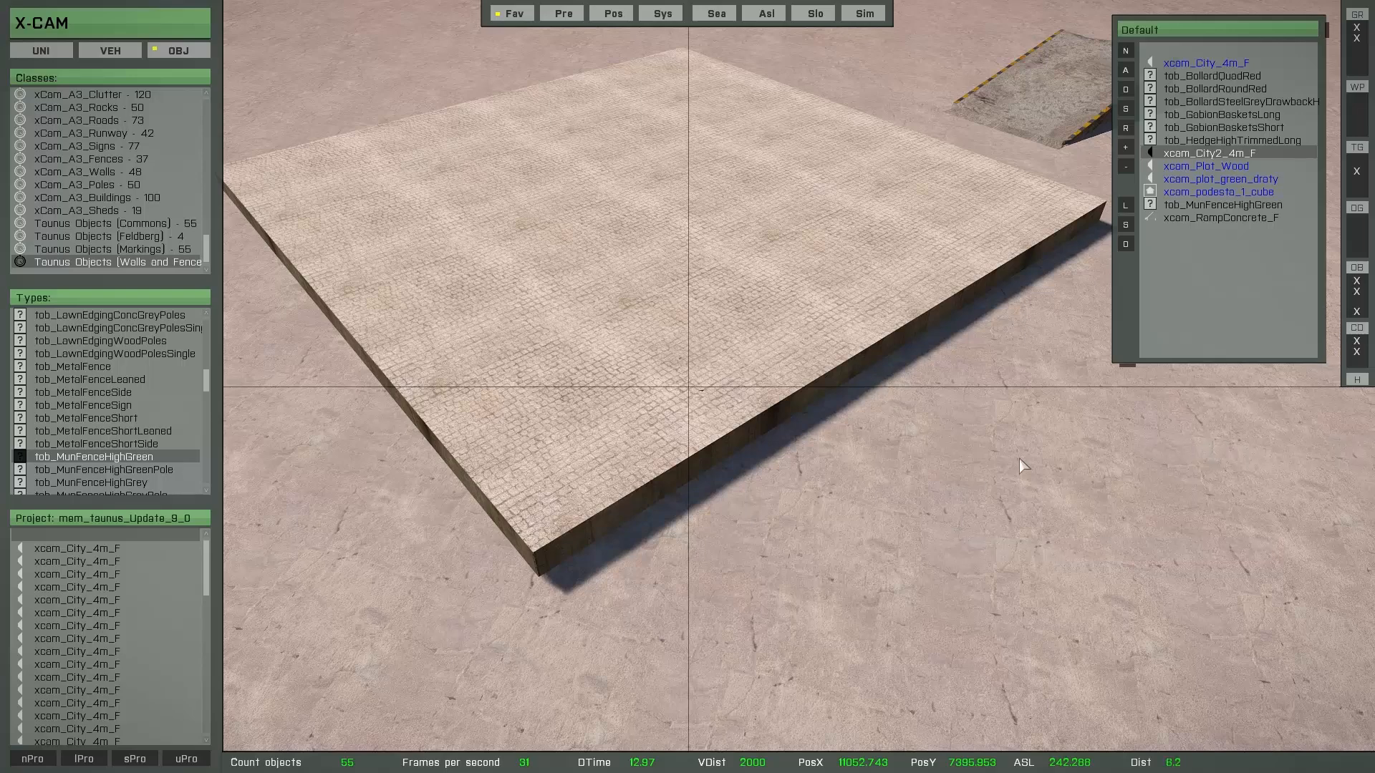
Step: Place a concrete wall segment on the platform's near corner and align it with the long edge
{"action": "left_click", "coordinate": [1185, 156]}
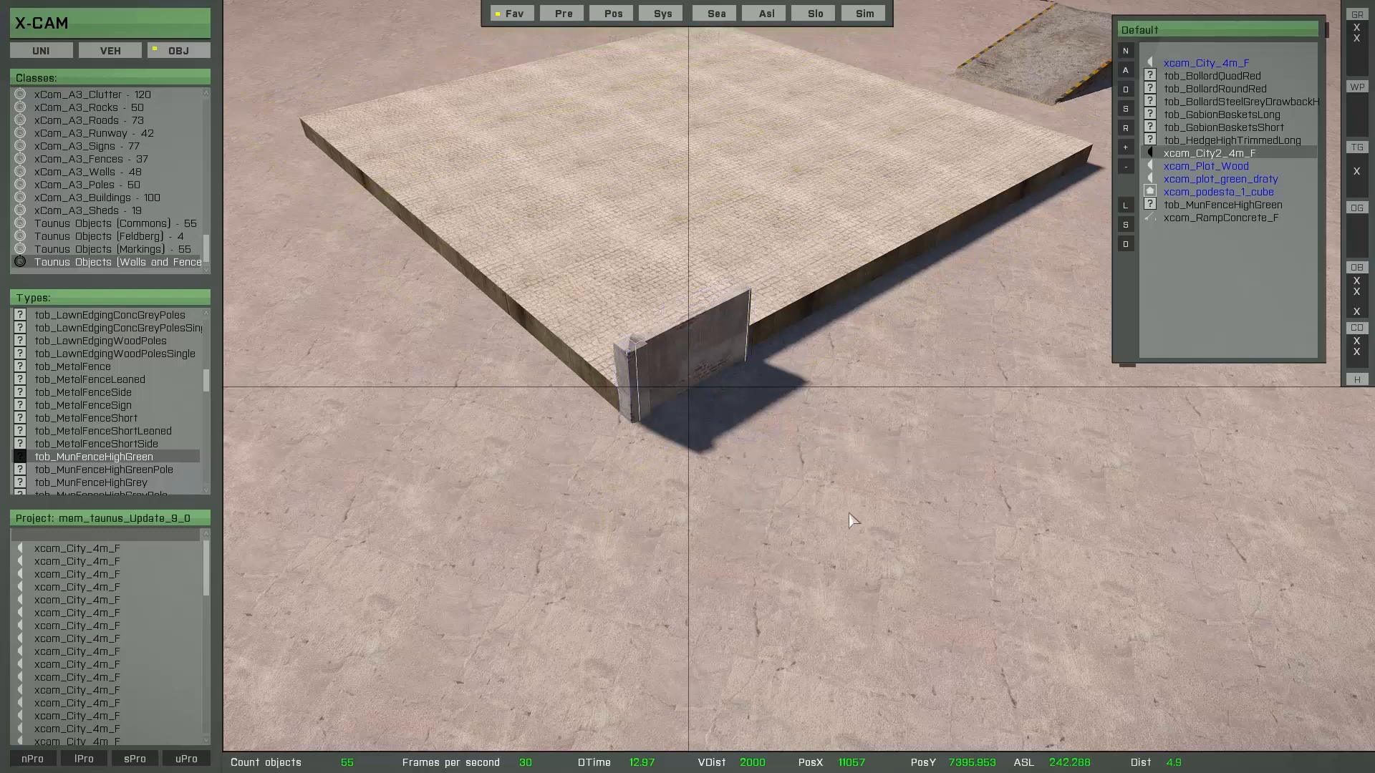
{"action": "scroll", "coordinate": [849, 513], "scroll_direction": "up", "scroll_amount": 6}
{"action": "left_click_drag", "start_coordinate": [766, 511], "coordinate": [763, 472], "text": "alt"}
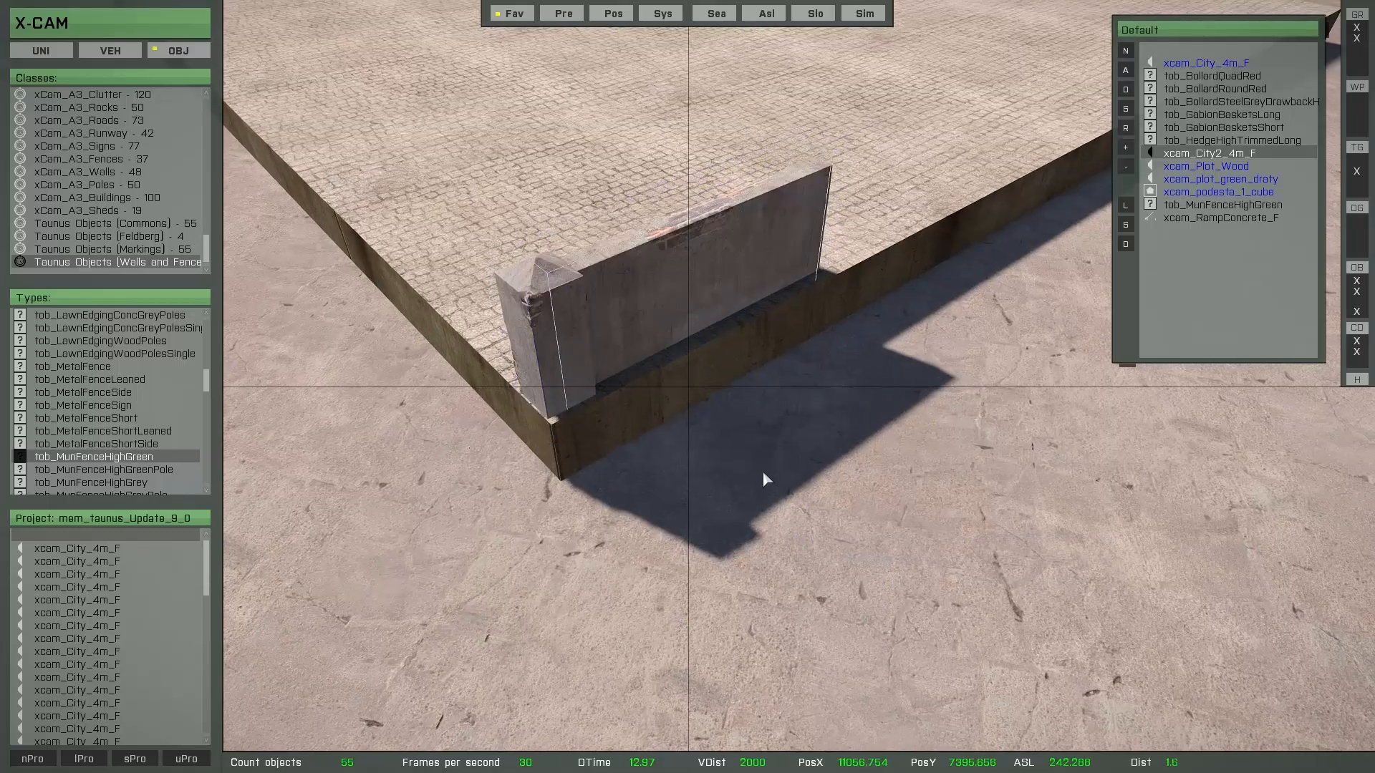
{"action": "scroll", "coordinate": [769, 465], "scroll_direction": "down", "scroll_amount": 6}
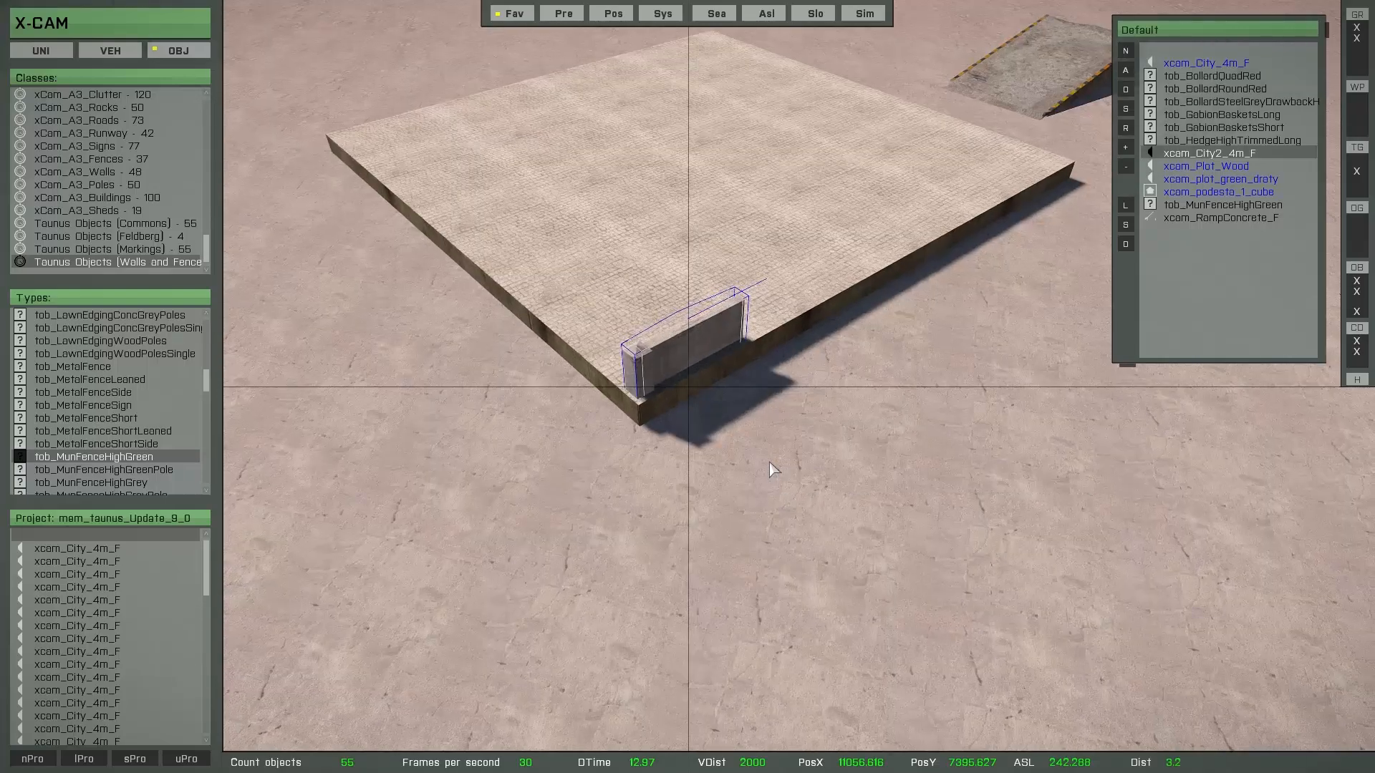
Step: Duplicate the wall segment along the platform's long edge to form a continuous row of six
{"action": "key", "text": "Right"}
{"action": "key", "text": "Right"}
{"action": "key", "text": "Right"}
{"action": "mouse_move", "coordinate": [897, 417]}
{"action": "right_mouse_down"}
{"action": "mouse_move", "coordinate": [745, 421]}
{"action": "mouse_move", "coordinate": [784, 453]}
{"action": "mouse_move", "coordinate": [776, 393]}
{"action": "mouse_move", "coordinate": [808, 401]}
{"action": "mouse_move", "coordinate": [750, 417]}
{"action": "mouse_move", "coordinate": [623, 505]}
{"action": "mouse_move", "coordinate": [658, 514]}
{"action": "mouse_move", "coordinate": [759, 494]}
{"action": "mouse_move", "coordinate": [860, 471]}
{"action": "mouse_move", "coordinate": [880, 453]}
{"action": "mouse_move", "coordinate": [826, 479]}
{"action": "mouse_move", "coordinate": [681, 497]}
{"action": "mouse_move", "coordinate": [834, 474]}
{"action": "mouse_move", "coordinate": [823, 489]}
{"action": "right_mouse_up"}
{"action": "scroll", "coordinate": [773, 431], "scroll_direction": "up", "scroll_amount": 4}
{"action": "key", "text": "space"}
{"action": "scroll", "coordinate": [723, 429], "scroll_direction": "down", "scroll_amount": 4}
{"action": "scroll", "coordinate": [823, 488], "scroll_direction": "down", "scroll_amount": 3}
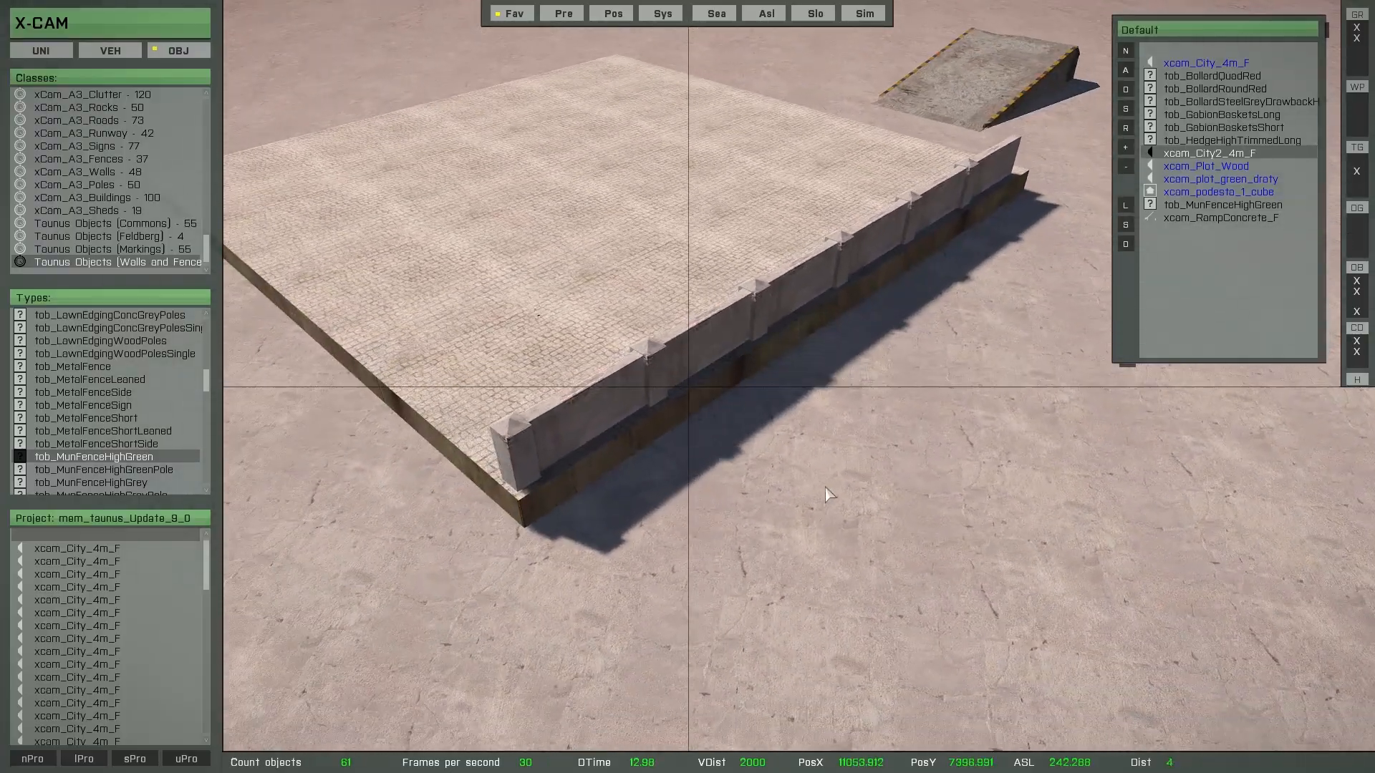
{"action": "scroll", "coordinate": [805, 479], "scroll_direction": "up", "scroll_amount": 5}
{"action": "scroll", "coordinate": [794, 479], "scroll_direction": "down", "scroll_amount": 4}
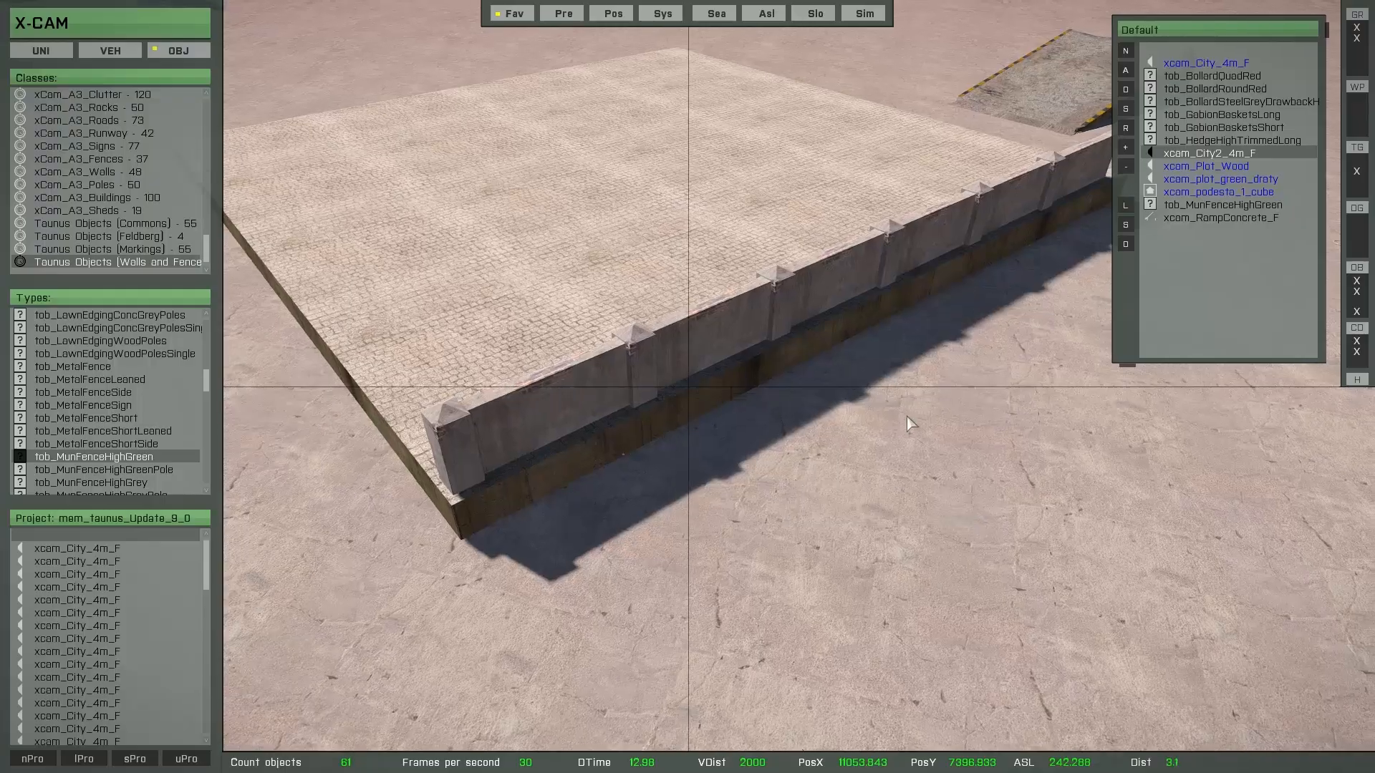
Step: Select the six-segment wall row as a group and set its movement mode to Extended movement
{"action": "right_click_drag", "start_coordinate": [907, 417], "coordinate": [685, 438]}
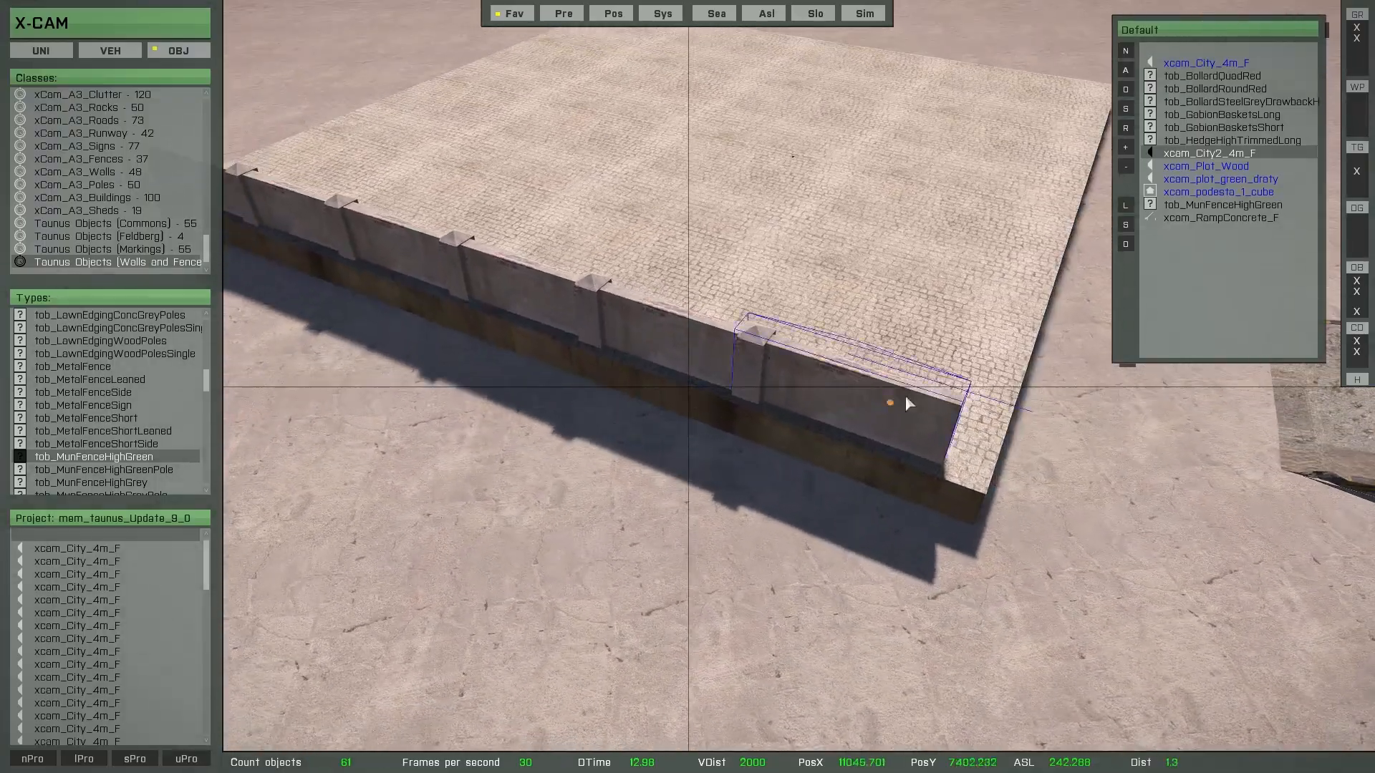
{"action": "right_click_drag", "start_coordinate": [905, 396], "coordinate": [871, 384]}
{"action": "right_click_drag", "start_coordinate": [780, 479], "coordinate": [534, 371]}
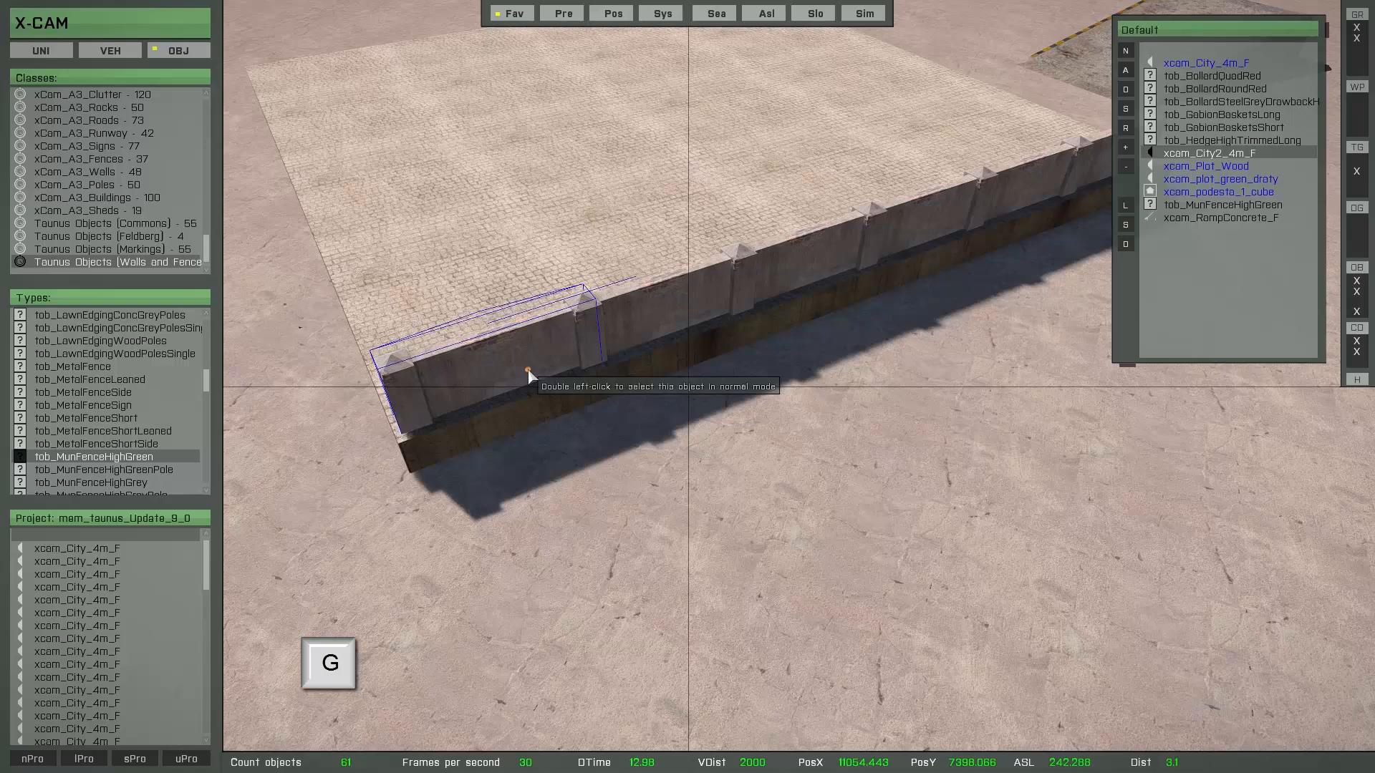
{"action": "key", "text": "g"}
{"action": "right_click_drag", "start_coordinate": [573, 413], "coordinate": [632, 456]}
{"action": "scroll", "coordinate": [645, 433], "scroll_direction": "down", "scroll_amount": 2}
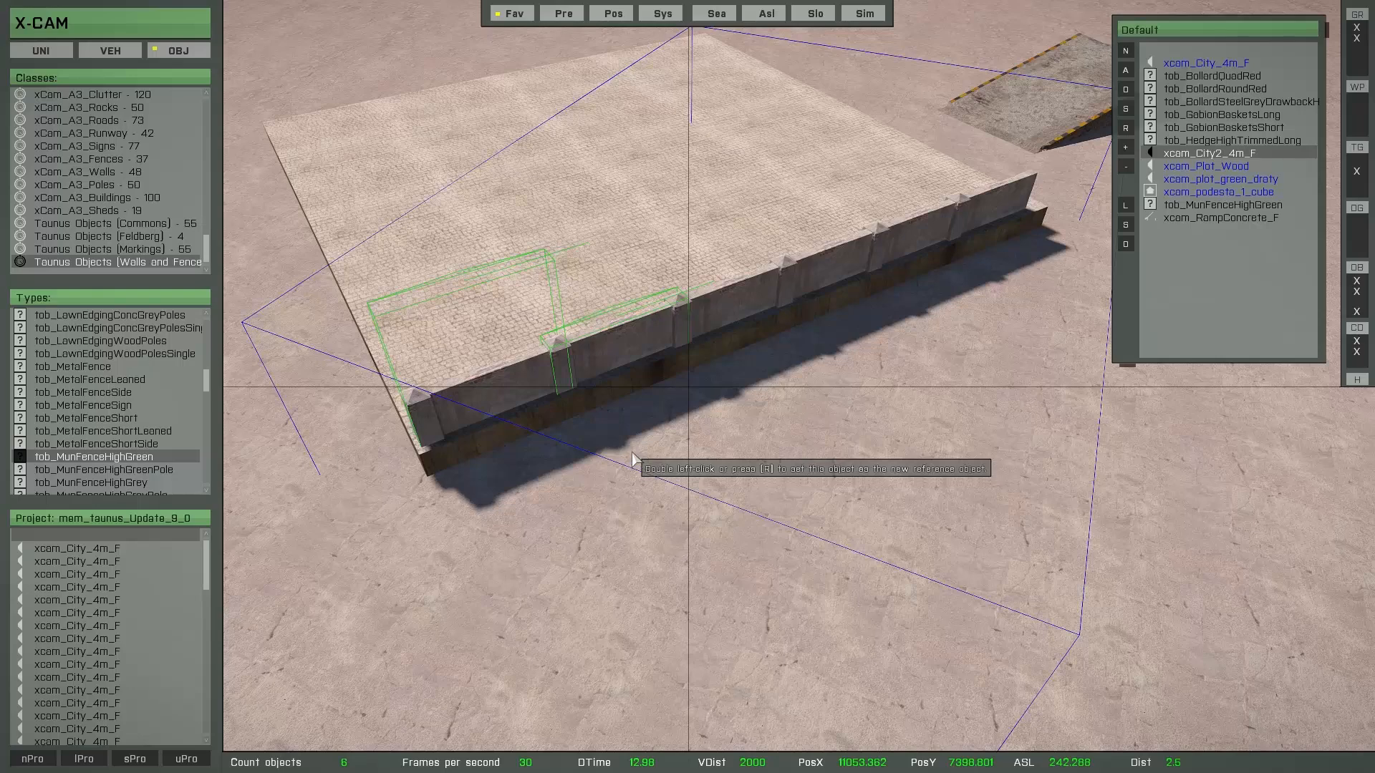
{"action": "key", "text": "x"}
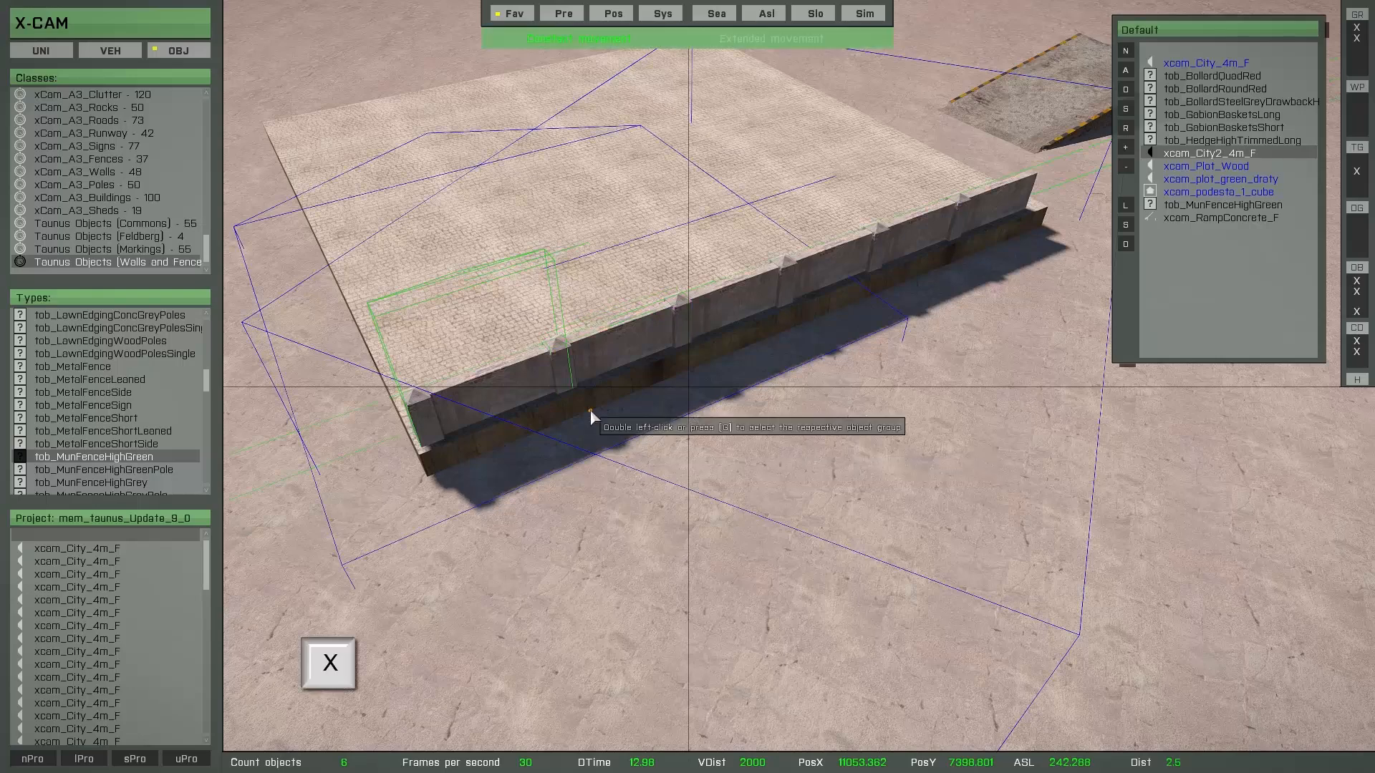
{"action": "left_click_drag", "start_coordinate": [590, 410], "coordinate": [584, 478]}
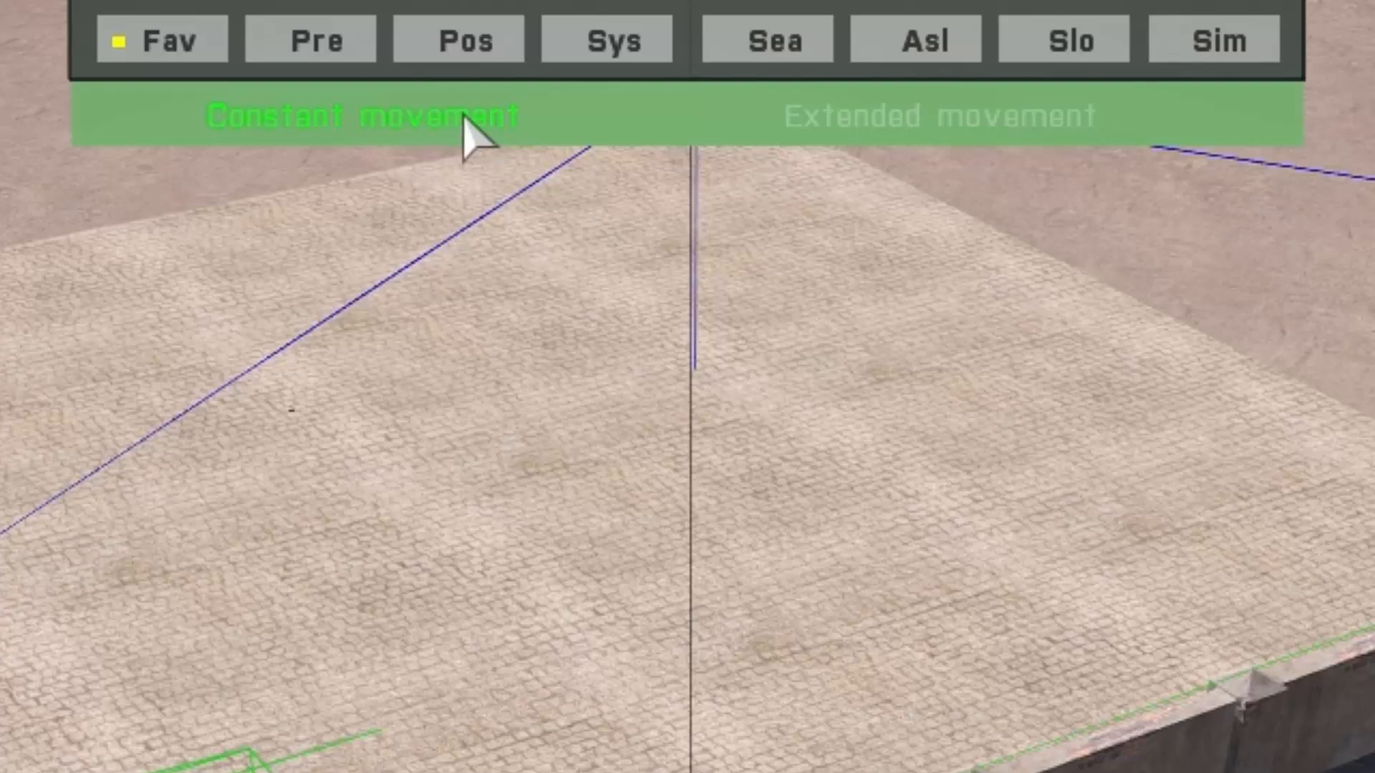
{"action": "left_click", "coordinate": [918, 120]}
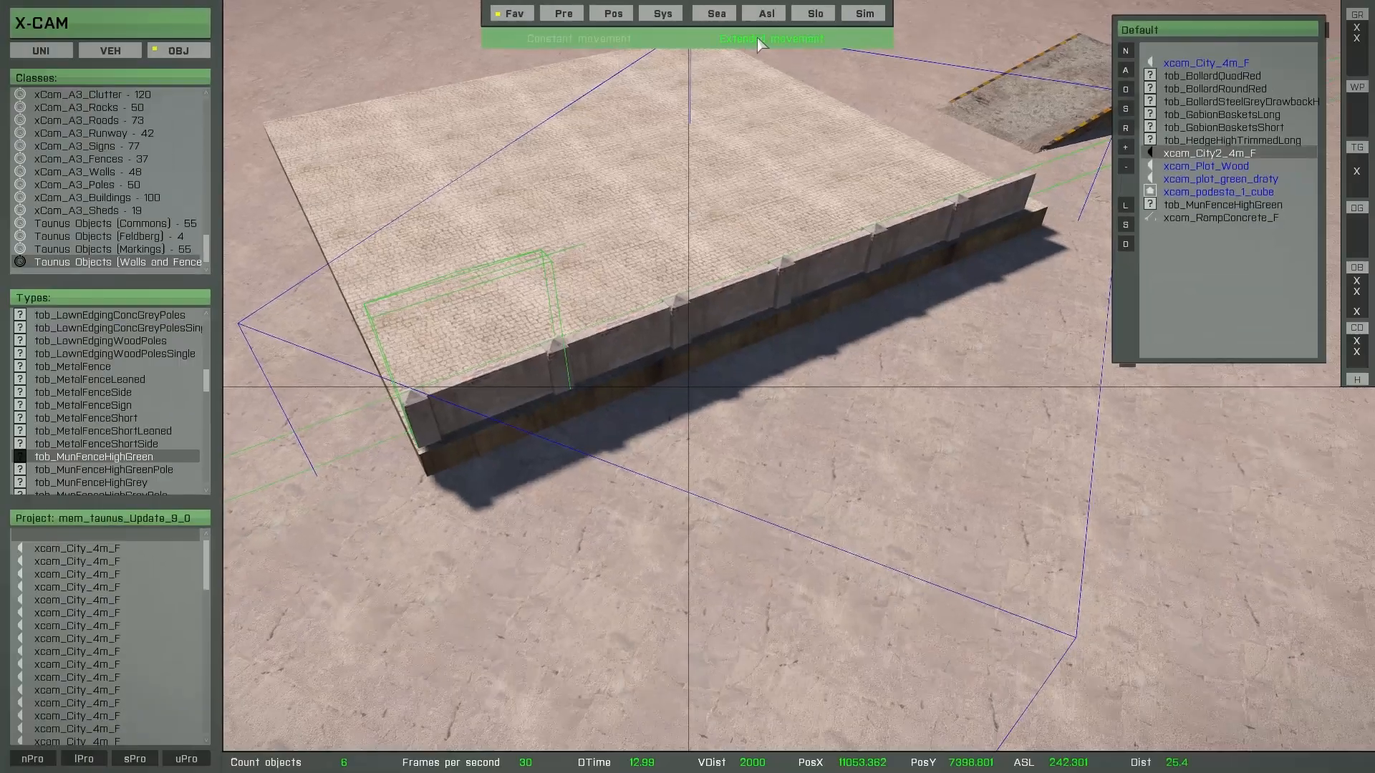
Step: Spread the grouped wall segments evenly so that the row fills the platform's edge up to both corners
{"action": "right_click_drag", "start_coordinate": [873, 417], "coordinate": [708, 337]}
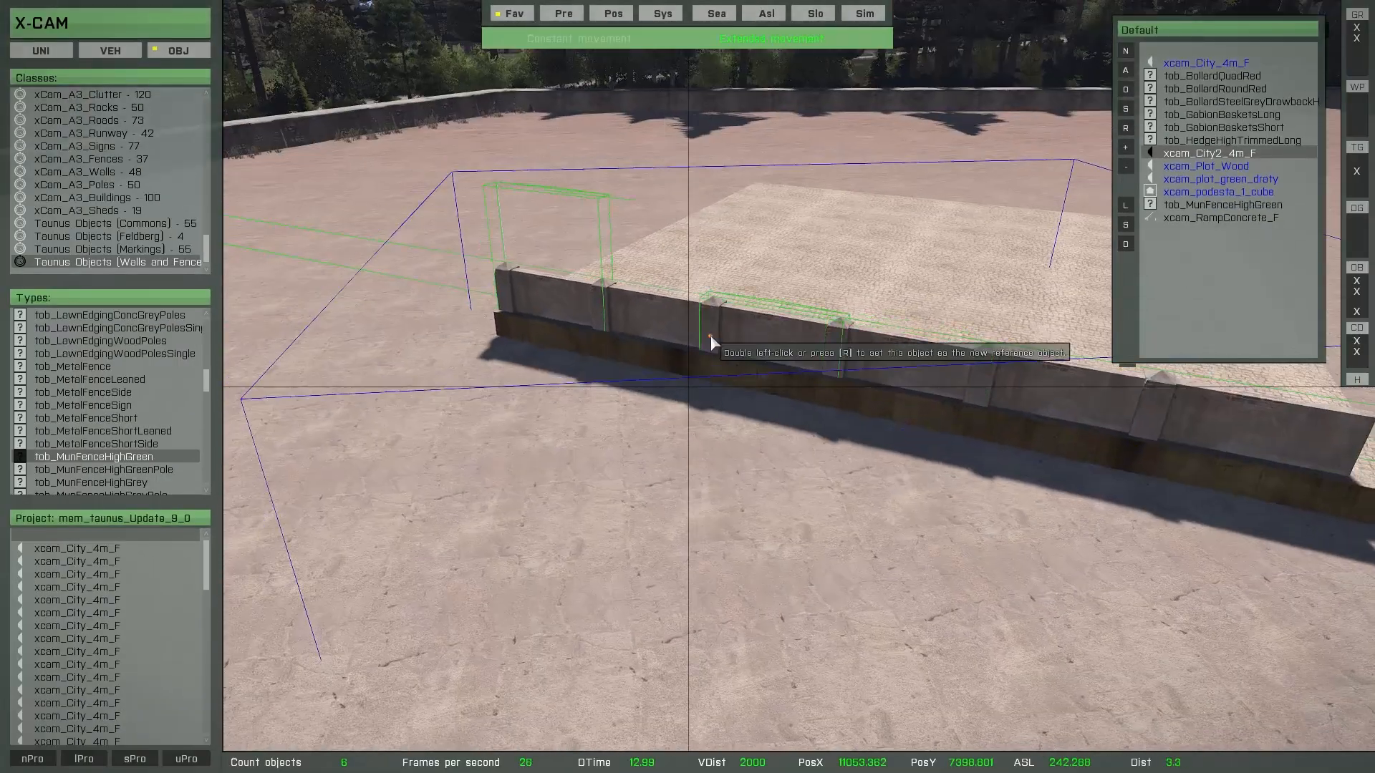
{"action": "right_click_drag", "start_coordinate": [822, 461], "coordinate": [965, 510]}
{"action": "left_click_drag", "start_coordinate": [874, 424], "coordinate": [911, 391]}
{"action": "right_click_drag", "start_coordinate": [1005, 449], "coordinate": [854, 422]}
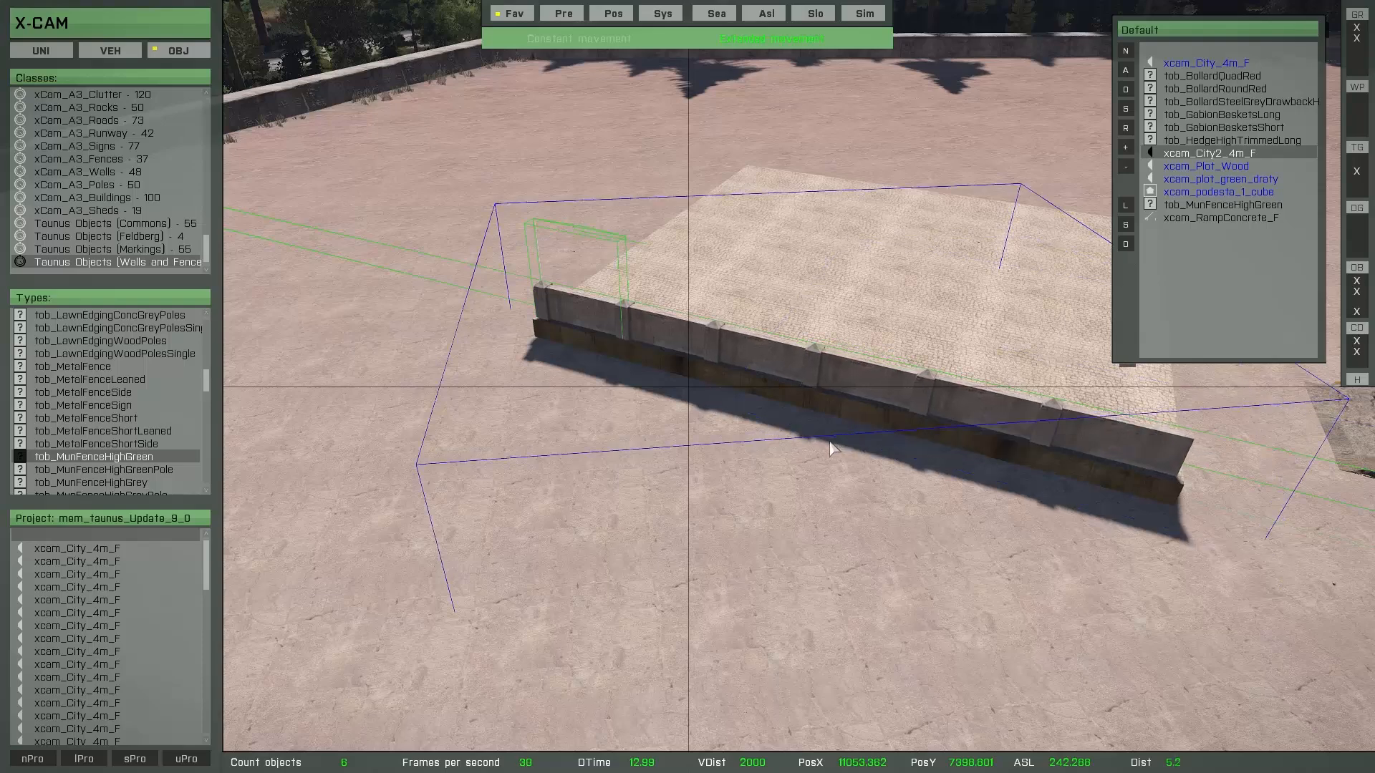
{"action": "right_click_drag", "start_coordinate": [732, 487], "coordinate": [888, 551]}
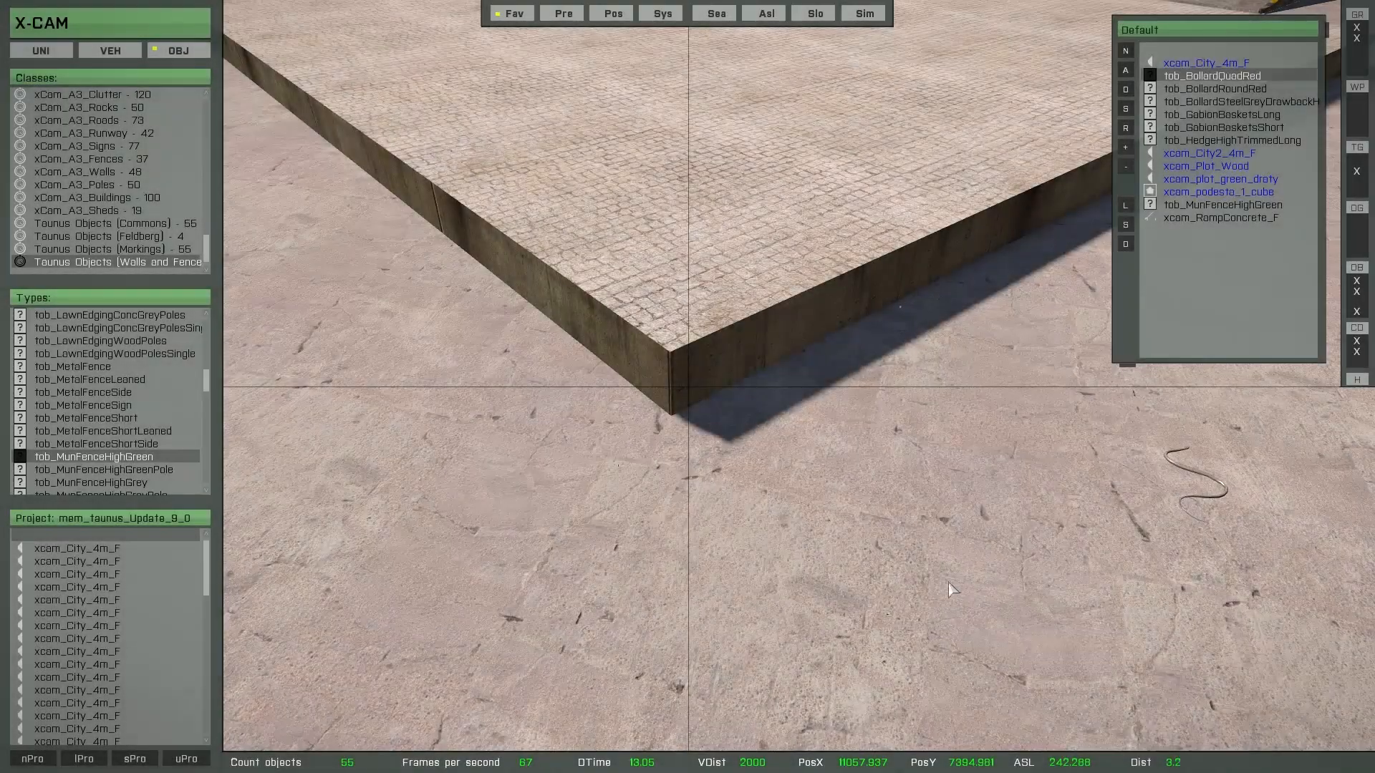
Step: Place a tob_BollardQuadRed on the platform's near corner and align it with the platform's edge
{"action": "left_click", "coordinate": [1189, 78]}
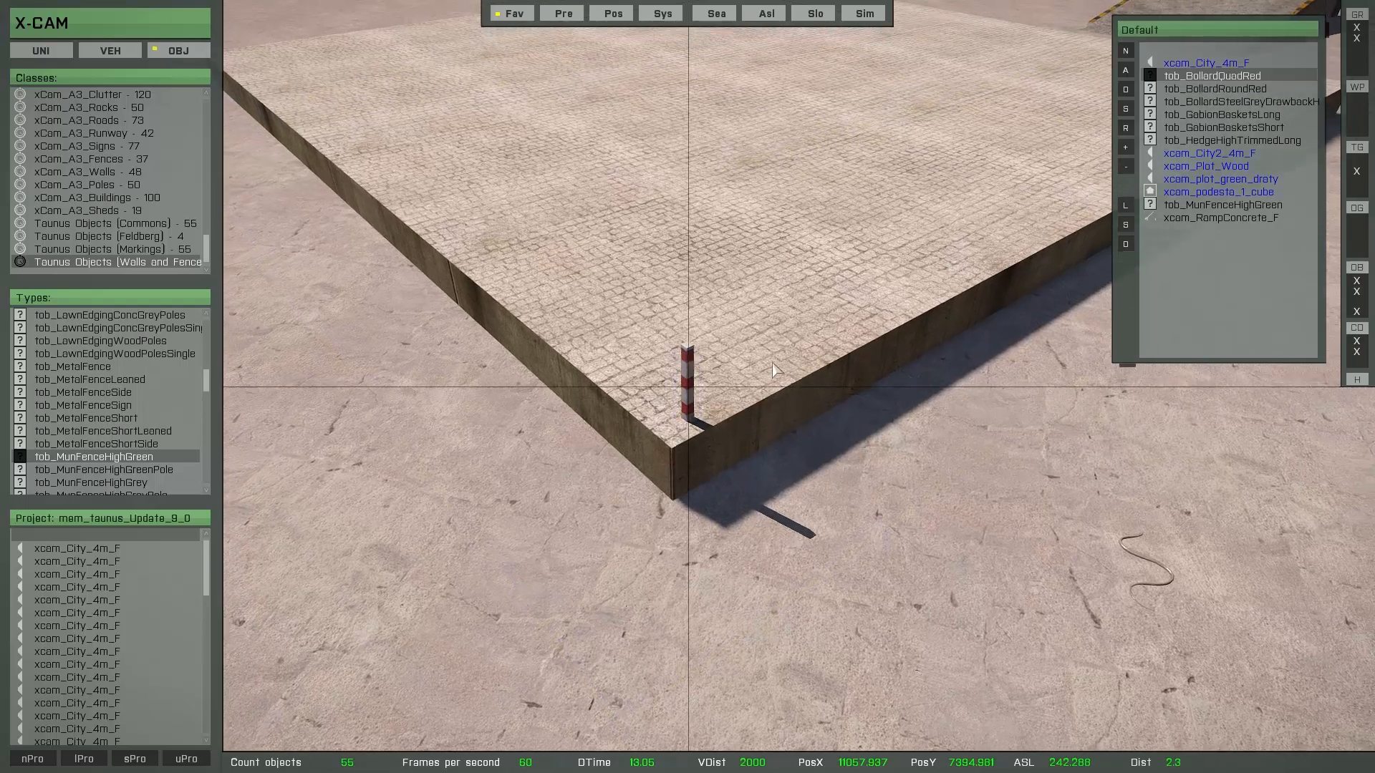
{"action": "scroll", "coordinate": [745, 494], "scroll_direction": "up", "scroll_amount": 4}
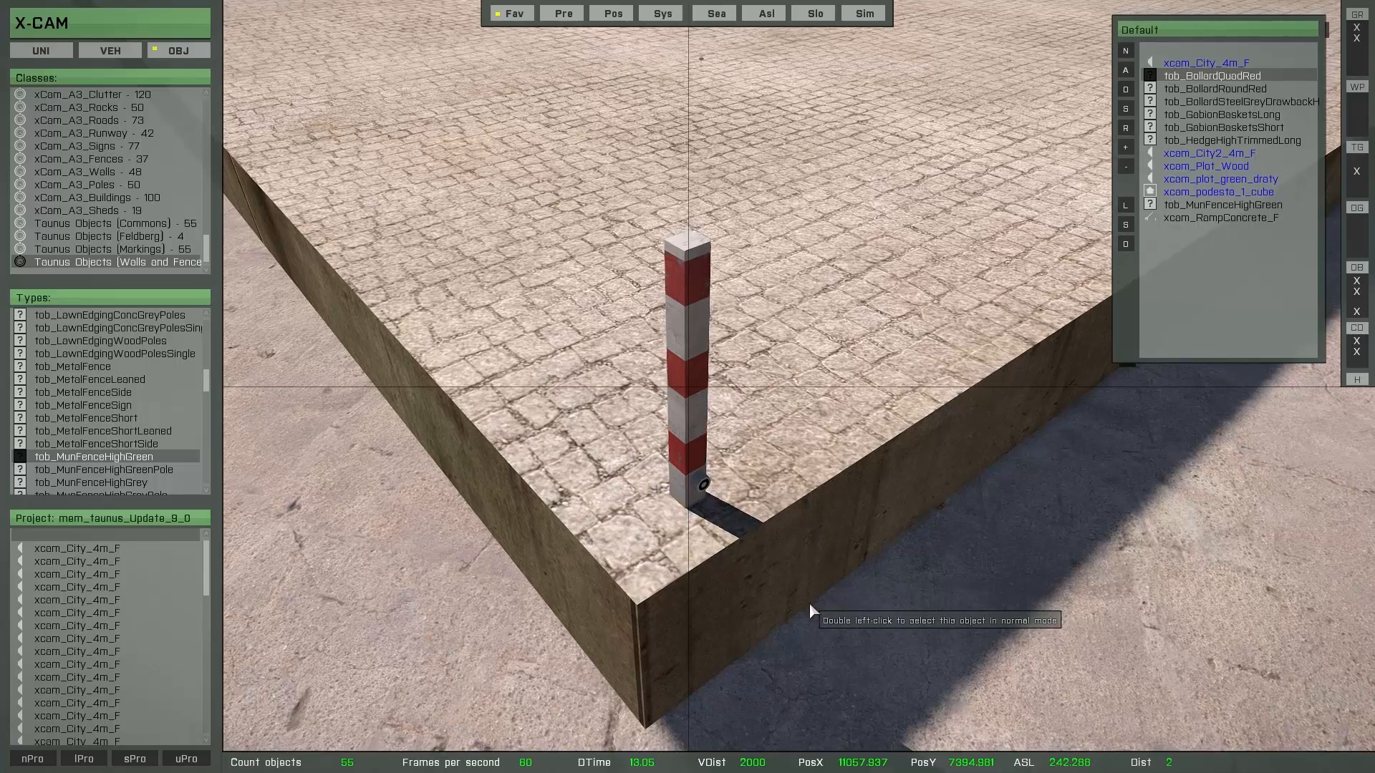
{"action": "scroll", "coordinate": [809, 604], "scroll_direction": "down", "scroll_amount": 5}
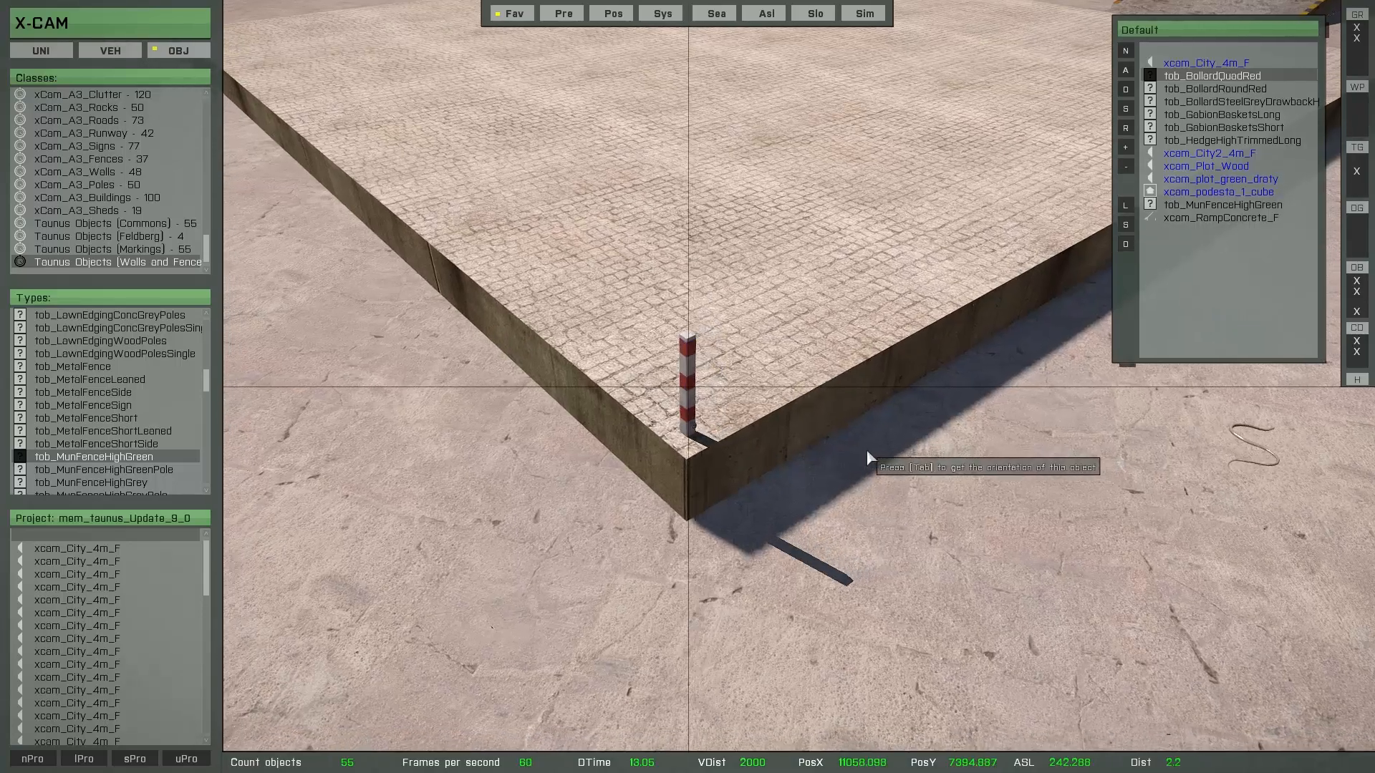
{"action": "right_click_drag", "start_coordinate": [866, 451], "coordinate": [892, 474]}
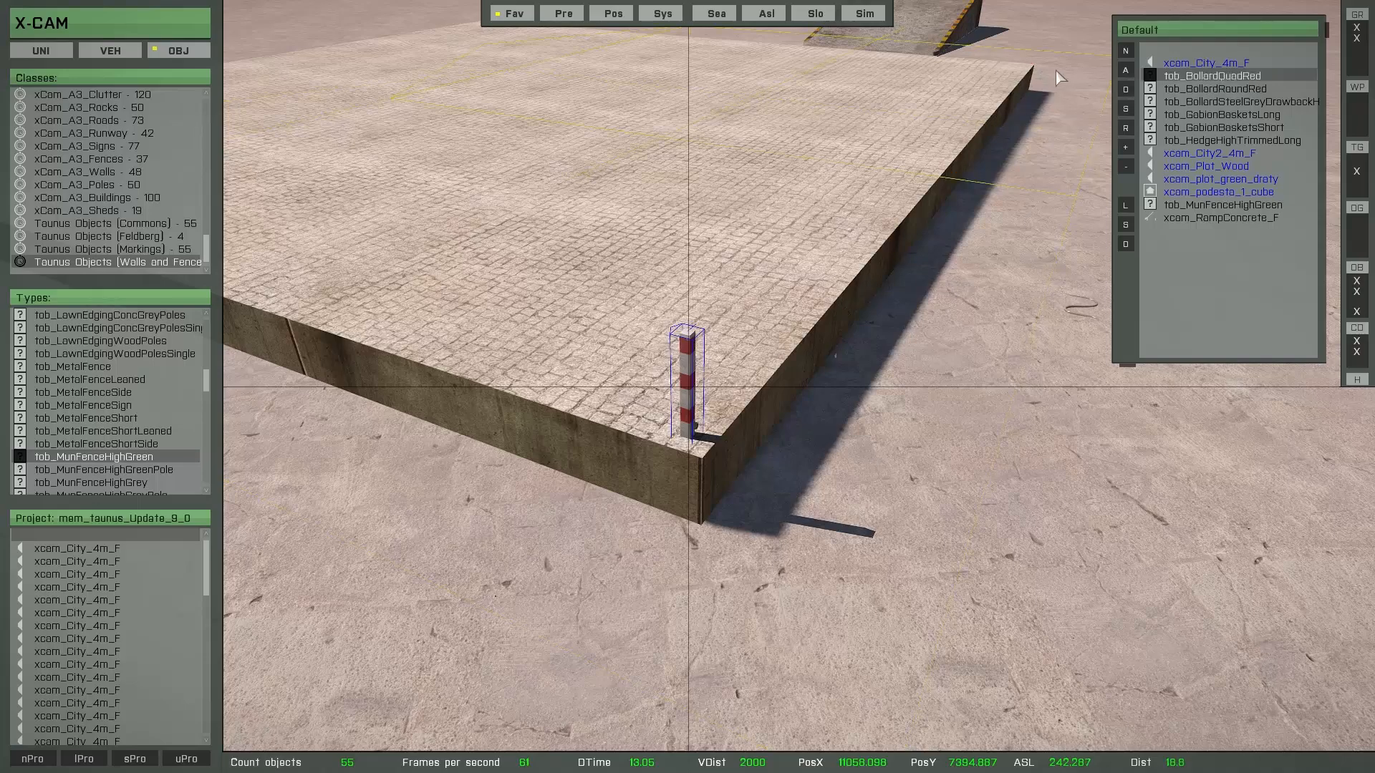
{"action": "right_click_drag", "start_coordinate": [1010, 192], "coordinate": [938, 415]}
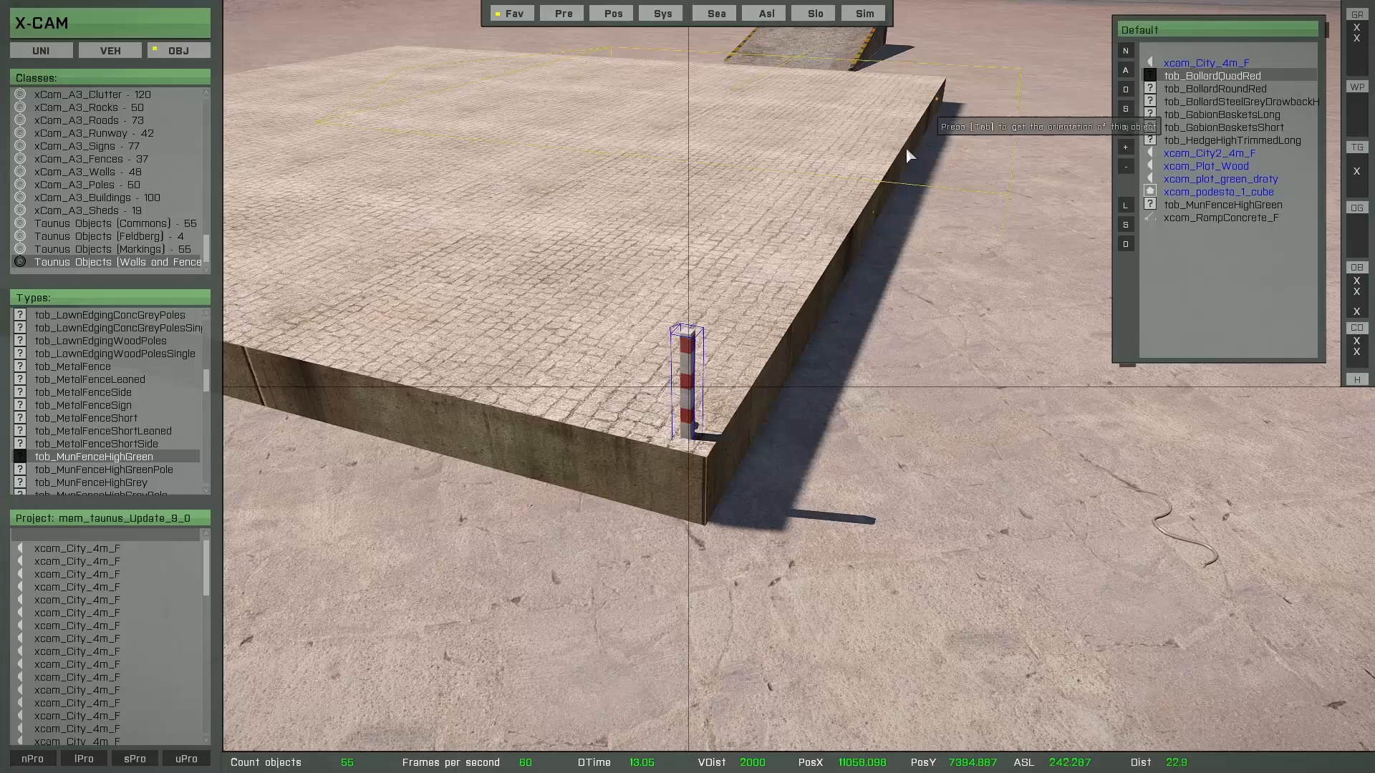
{"action": "right_click_drag", "start_coordinate": [784, 388], "coordinate": [739, 523]}
{"action": "scroll", "coordinate": [739, 514], "scroll_direction": "up", "scroll_amount": 3}
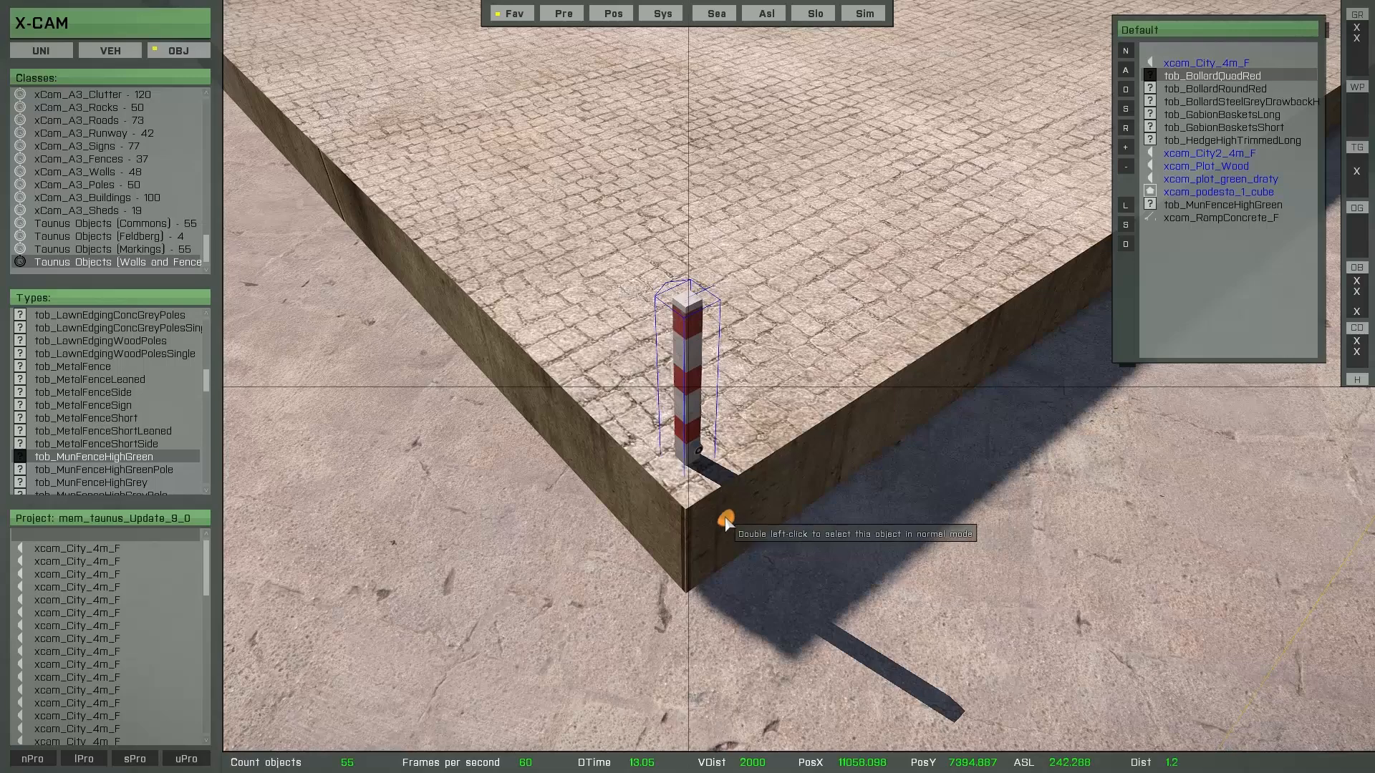
Step: Duplicate the bollard along the platform's edge into a tight row of ten and place the copies
{"action": "key", "text": "c"}
{"action": "key", "text": "c"}
{"action": "key", "text": "c"}
{"action": "key", "text": "c"}
{"action": "key", "text": "c"}
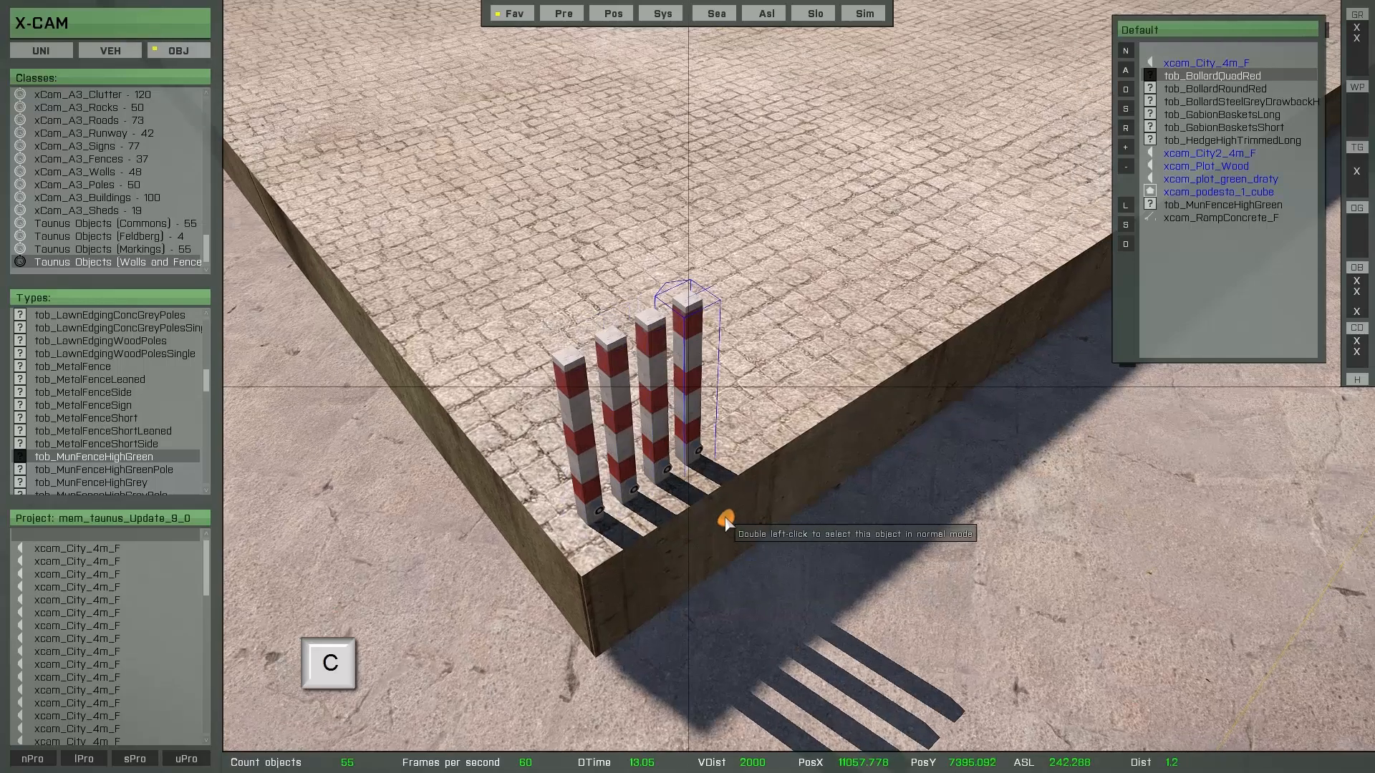
{"action": "key", "text": "c"}
{"action": "key", "text": "c"}
{"action": "key", "text": "c"}
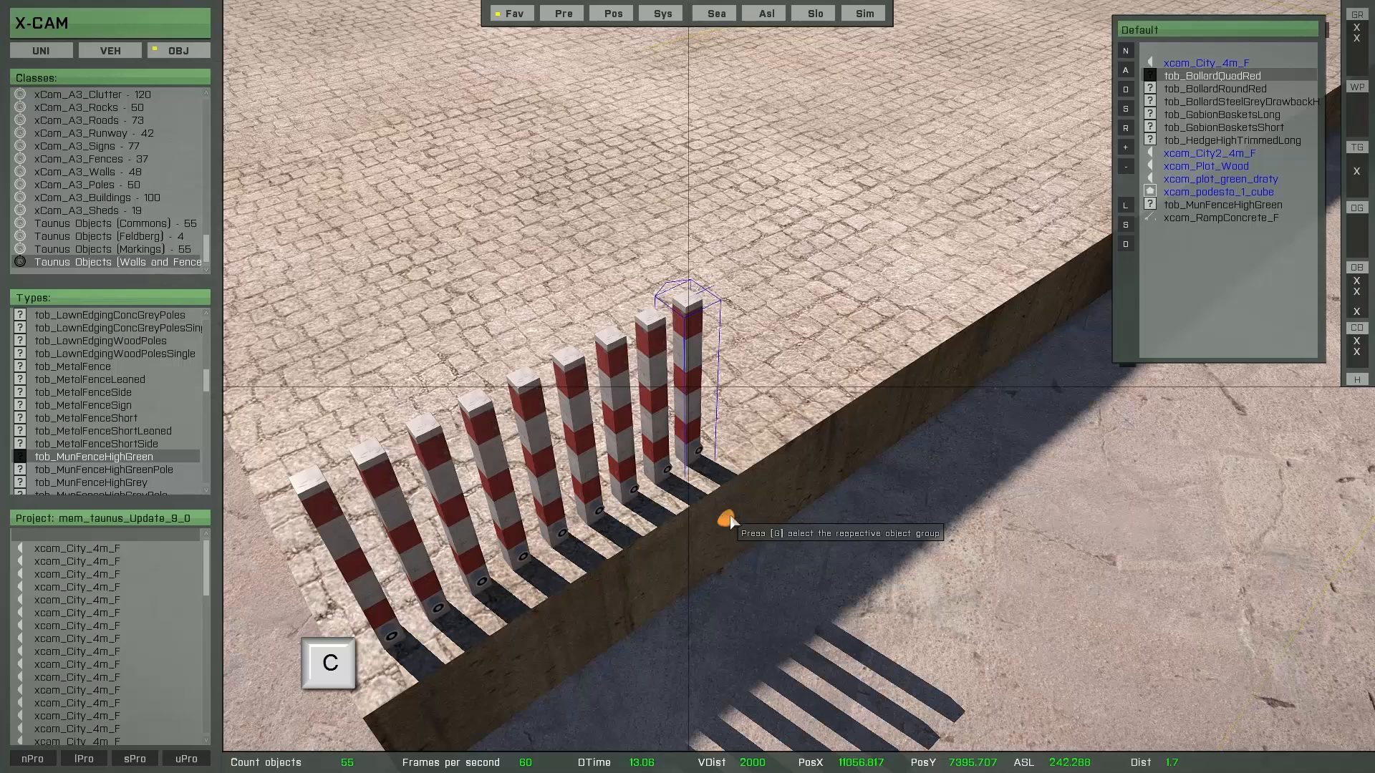
{"action": "key", "text": "c"}
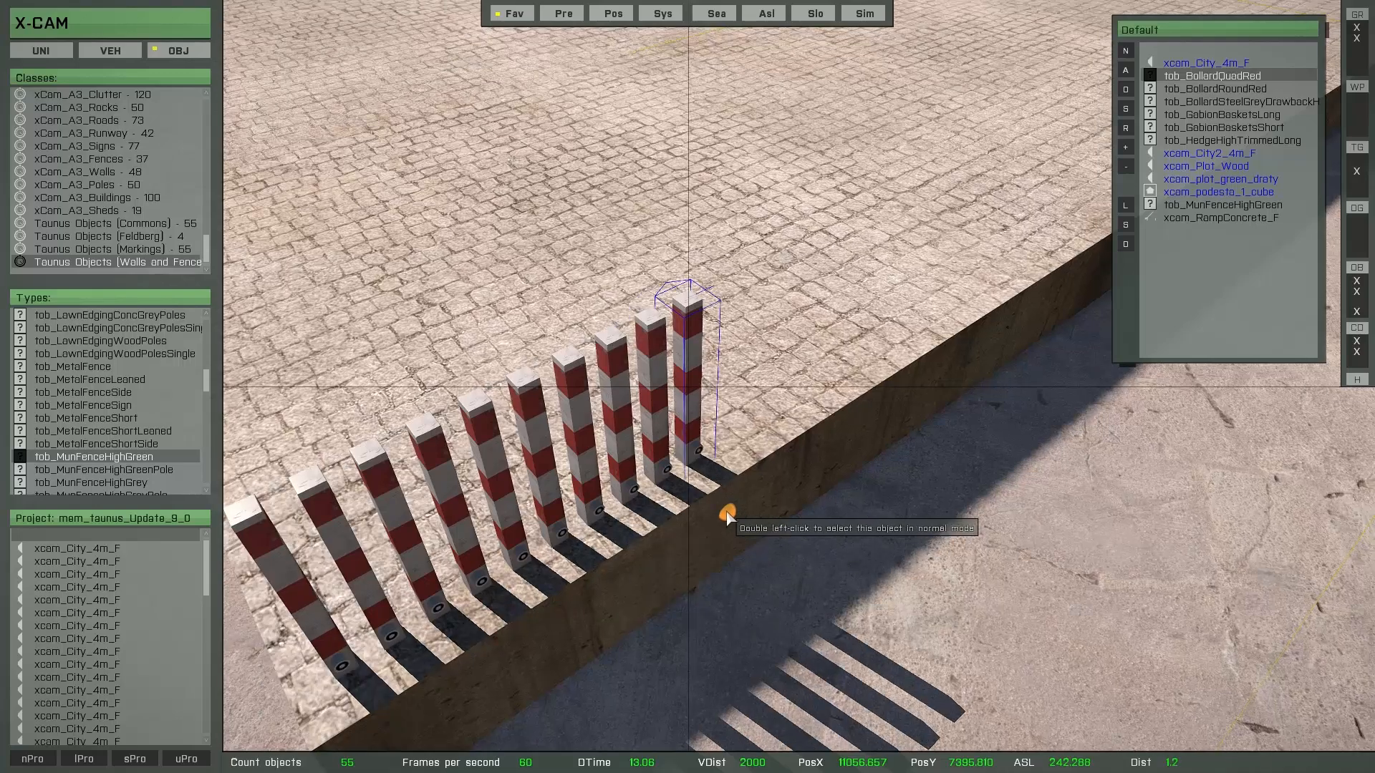
{"action": "double_click", "coordinate": [727, 517]}
{"action": "scroll", "coordinate": [515, 545], "scroll_direction": "down", "scroll_amount": 3}
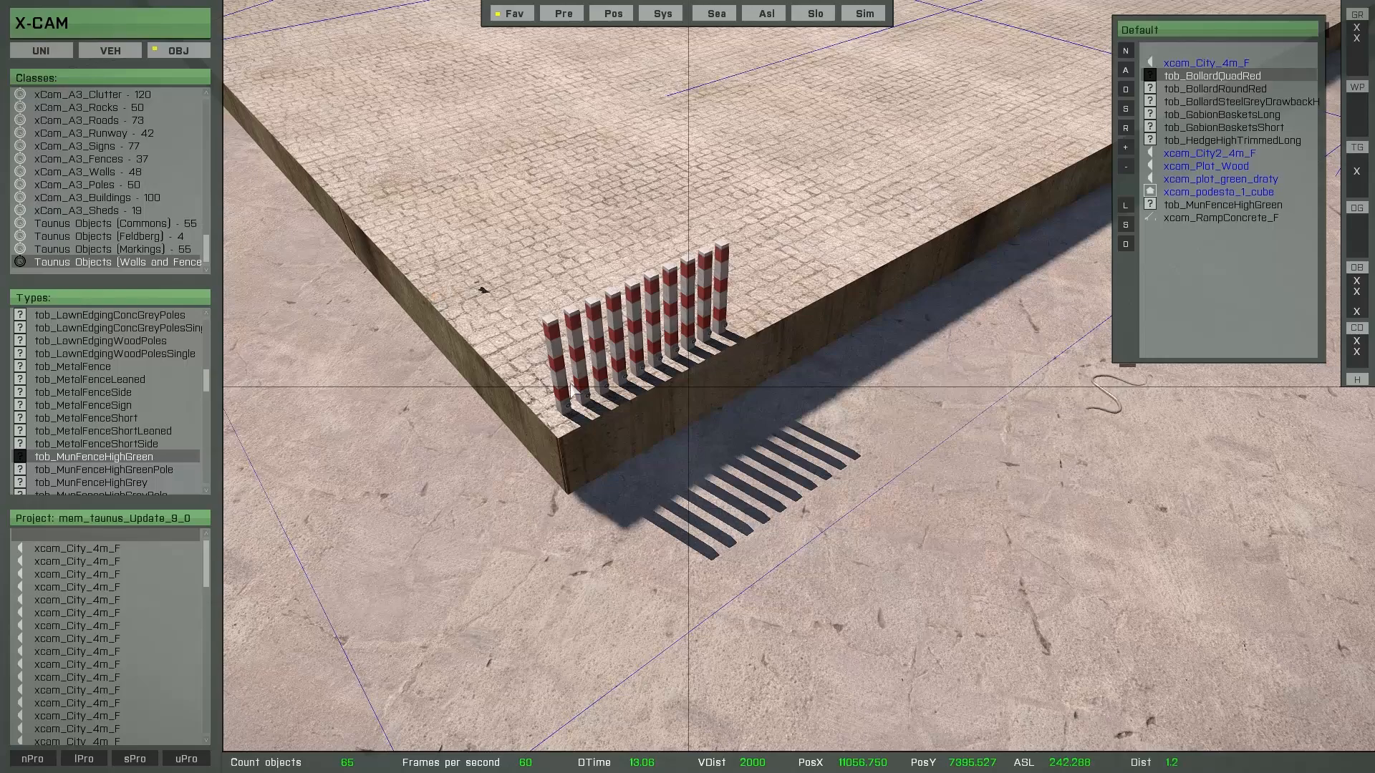
Step: Select the ten bollards as a group and spread them evenly along the whole platform edge with Extended movement, offset about 2.19
{"action": "left_click", "coordinate": [559, 380]}
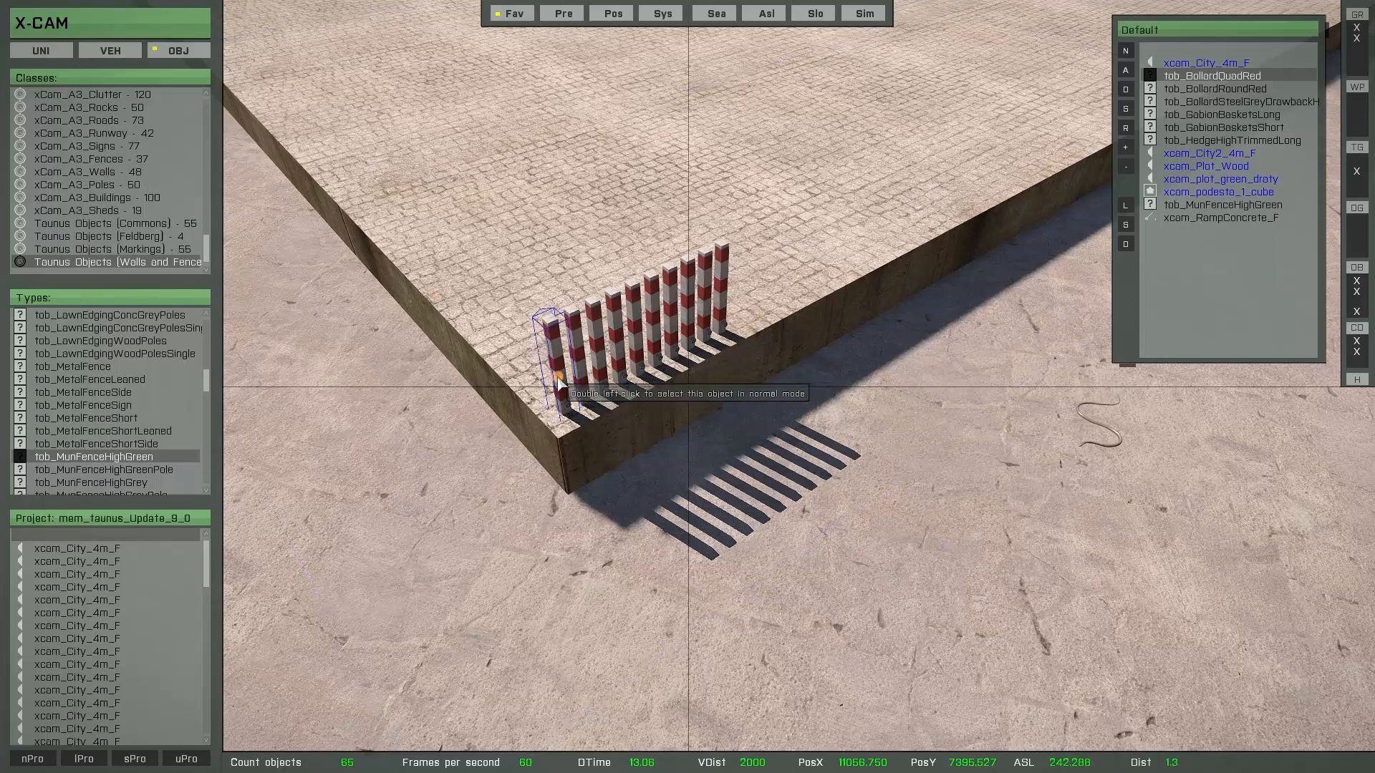
{"action": "key", "text": "g"}
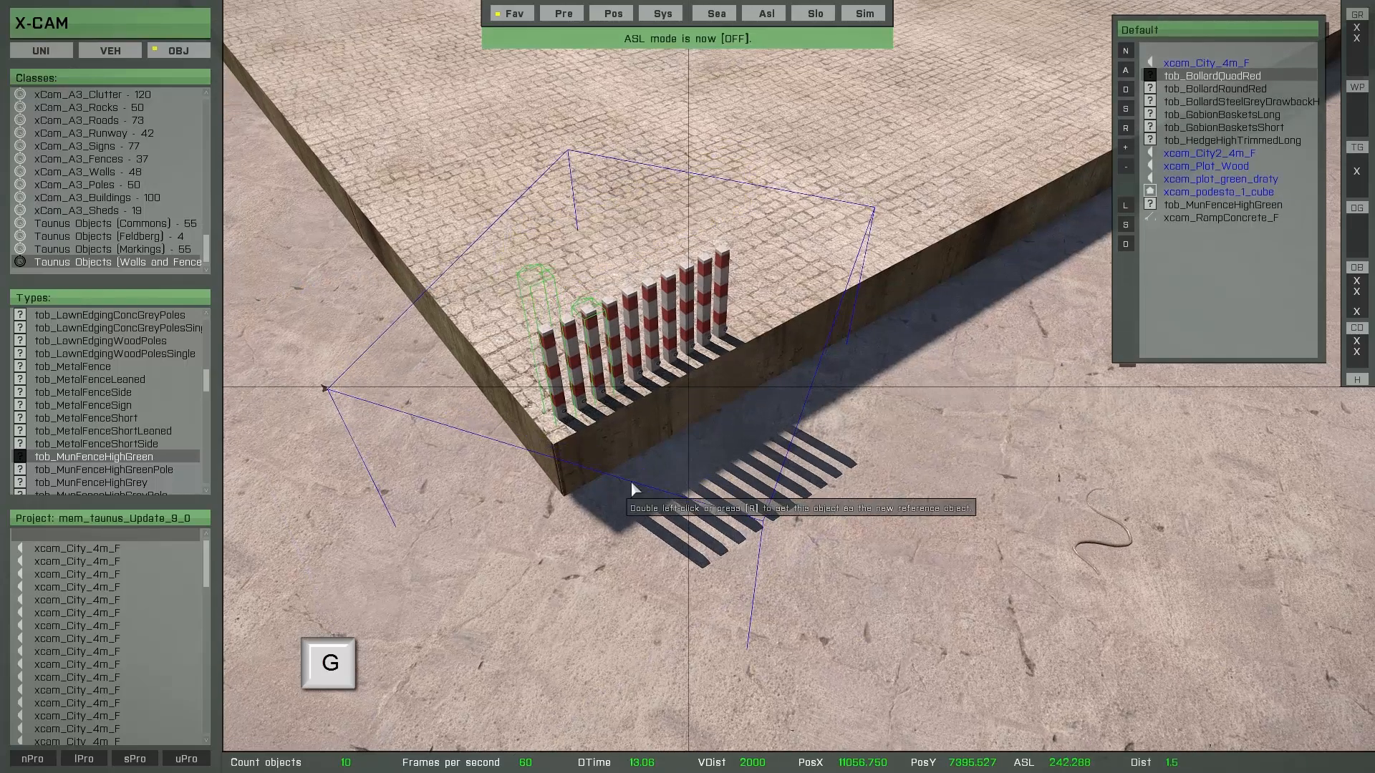
{"action": "scroll", "coordinate": [630, 483], "scroll_direction": "down", "scroll_amount": 3}
{"action": "right_click_drag", "start_coordinate": [616, 475], "coordinate": [401, 461]}
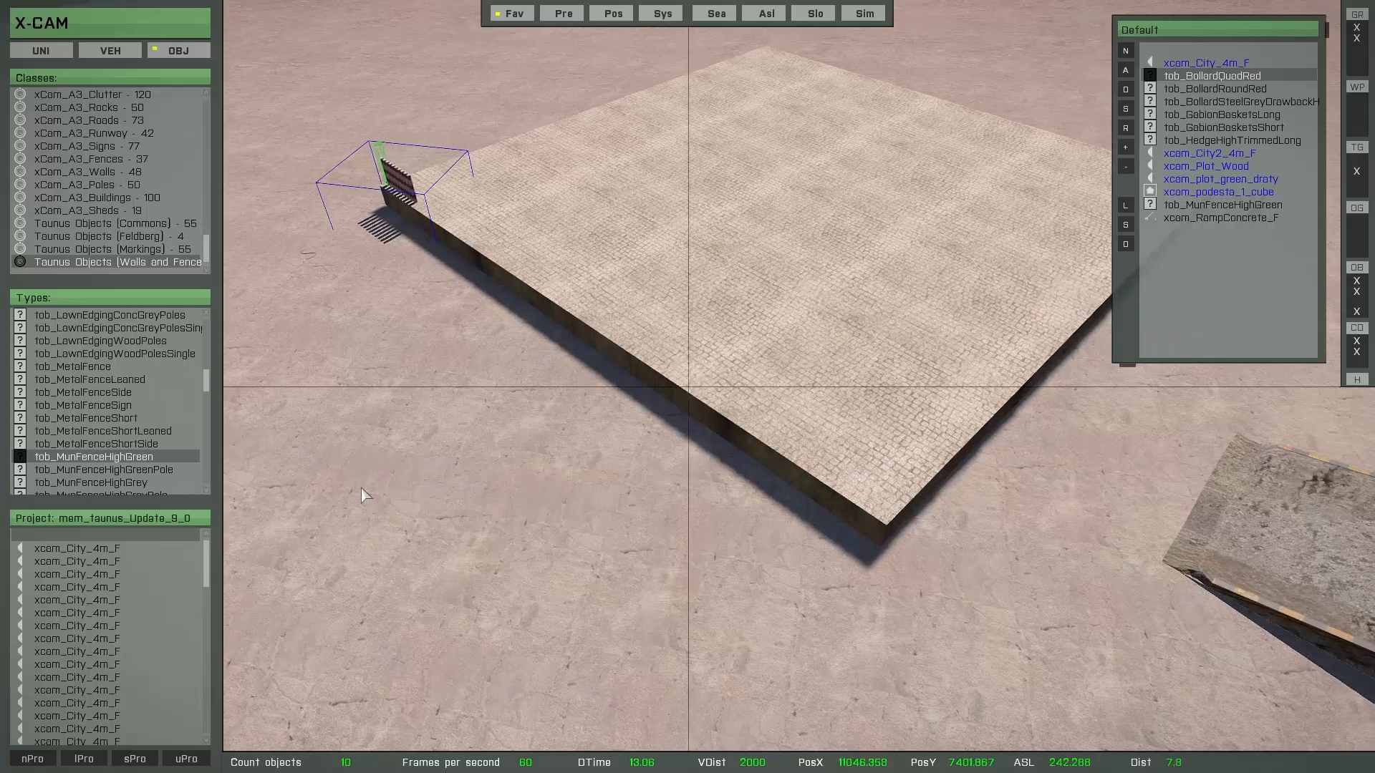
{"action": "key", "text": "x"}
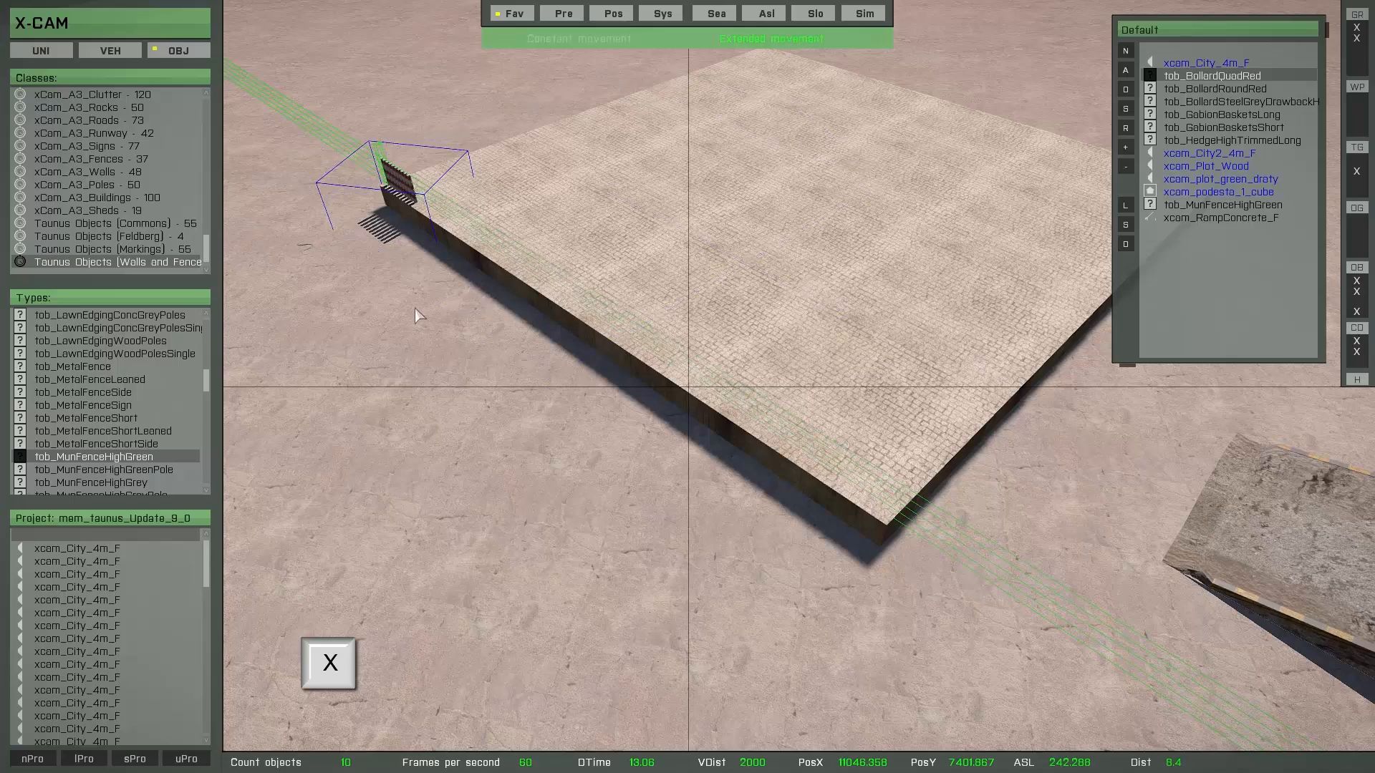
{"action": "left_click_drag", "start_coordinate": [416, 311], "coordinate": [808, 394]}
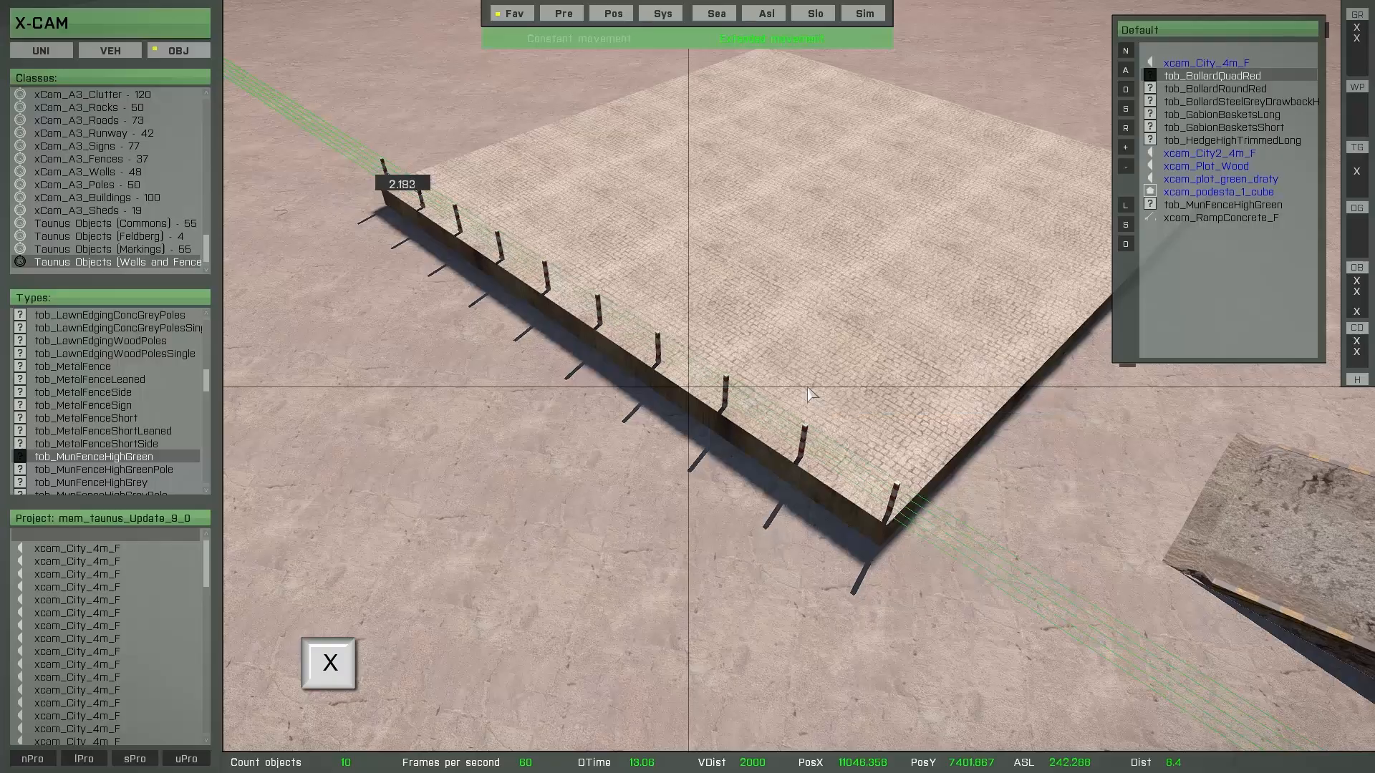
Step: Place a tob_BollardQuadRed at the lower corner of the concrete ramp
{"action": "right_click_drag", "start_coordinate": [541, 546], "coordinate": [840, 387]}
{"action": "key", "text": "w"}
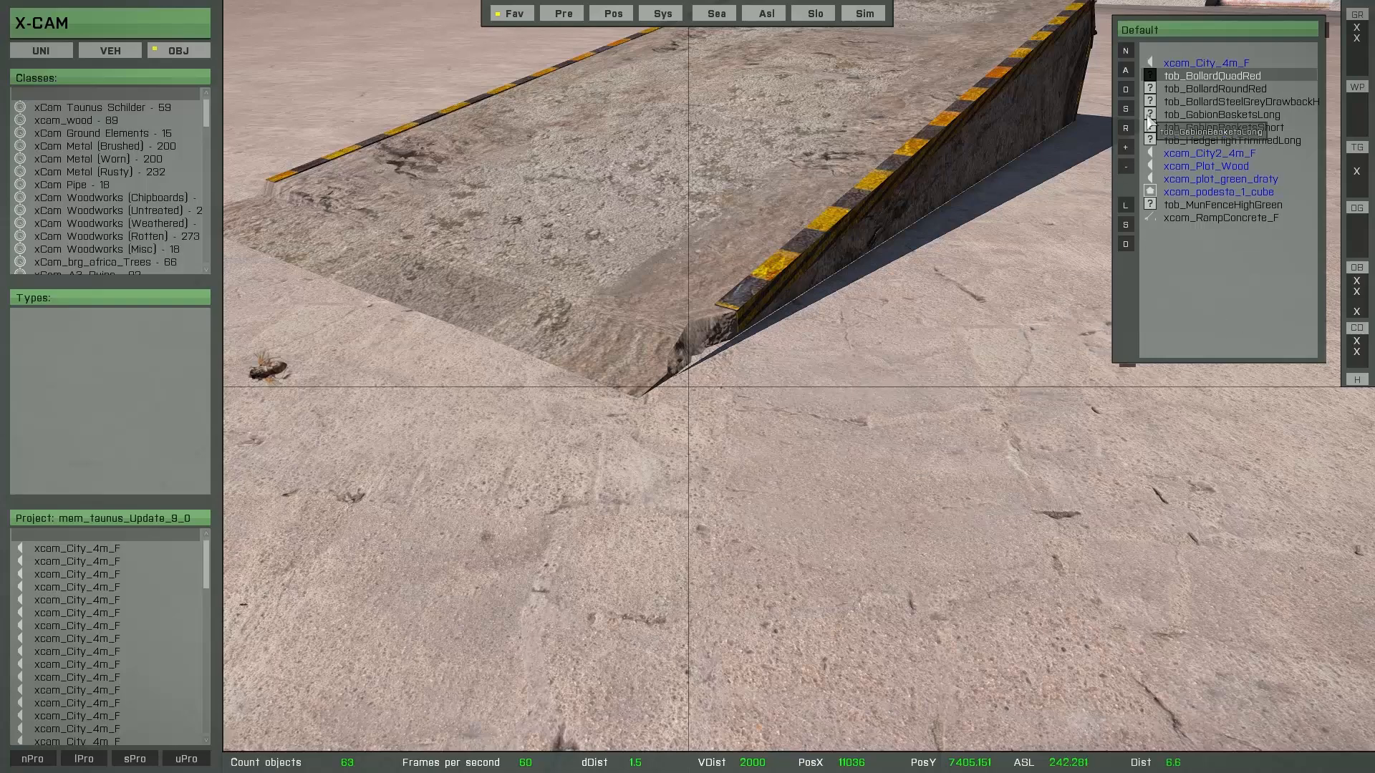
{"action": "double_click", "coordinate": [1177, 76]}
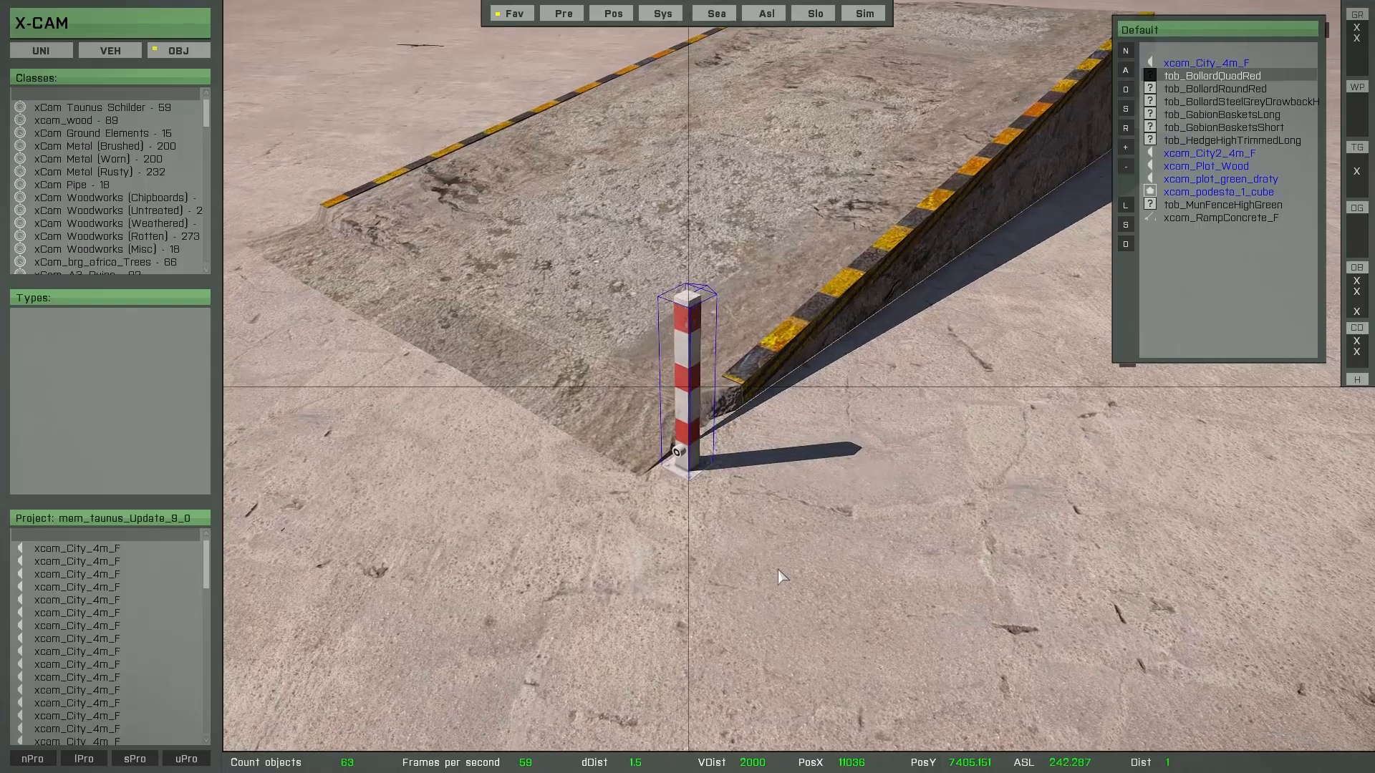
Step: Duplicate the bollard along the ramp's side into a tight row of twelve and place the copies
{"action": "key", "text": "c"}
{"action": "key", "text": "c"}
{"action": "key", "text": "c"}
{"action": "key", "text": "c"}
{"action": "key", "text": "c"}
{"action": "key", "text": "c"}
{"action": "key", "text": "c"}
{"action": "key", "text": "c"}
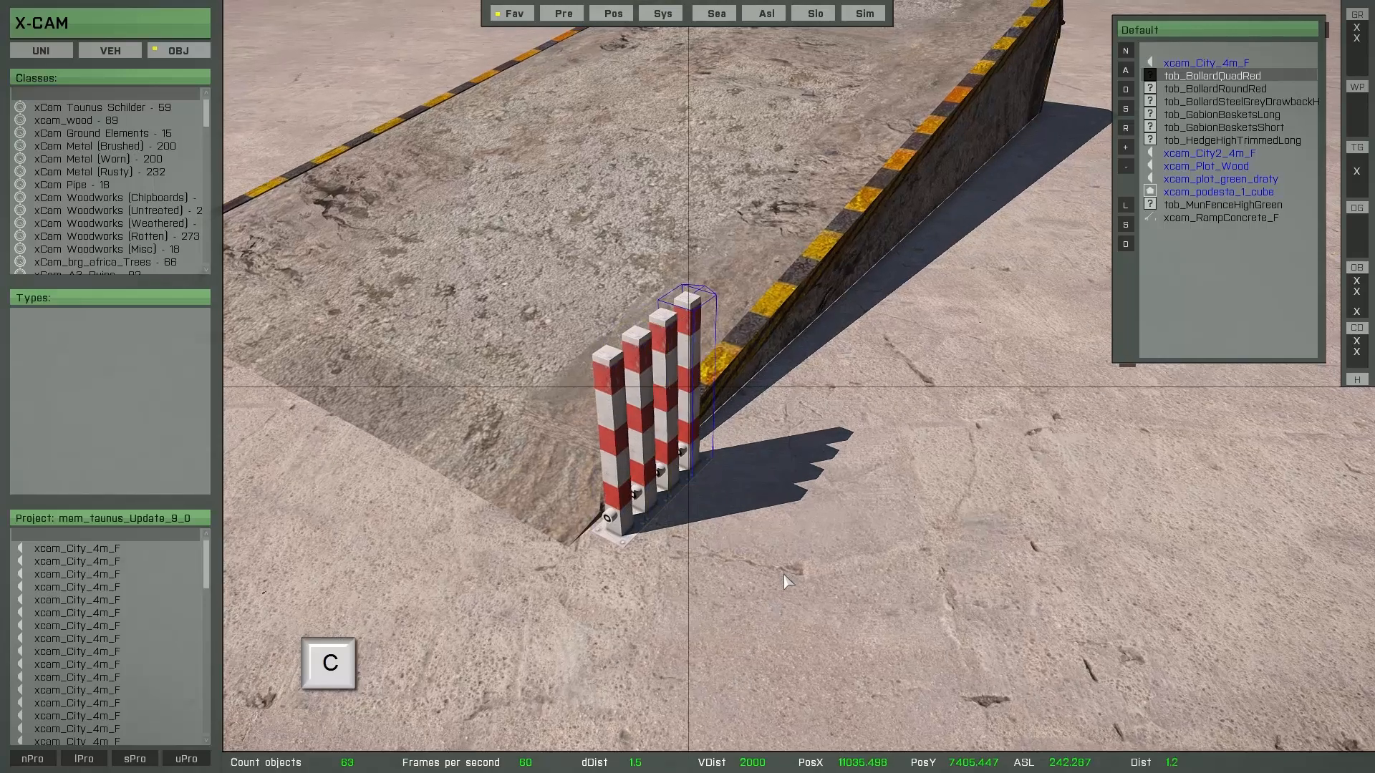
{"action": "key", "text": "c"}
{"action": "key", "text": "c"}
{"action": "key", "text": "c"}
{"action": "key", "text": "c"}
{"action": "key", "text": "c"}
{"action": "key", "text": "c"}
{"action": "key", "text": "c"}
{"action": "key", "text": "c"}
{"action": "key", "text": "c"}
{"action": "key", "text": "c"}
{"action": "key", "text": "c"}
{"action": "key", "text": "c"}
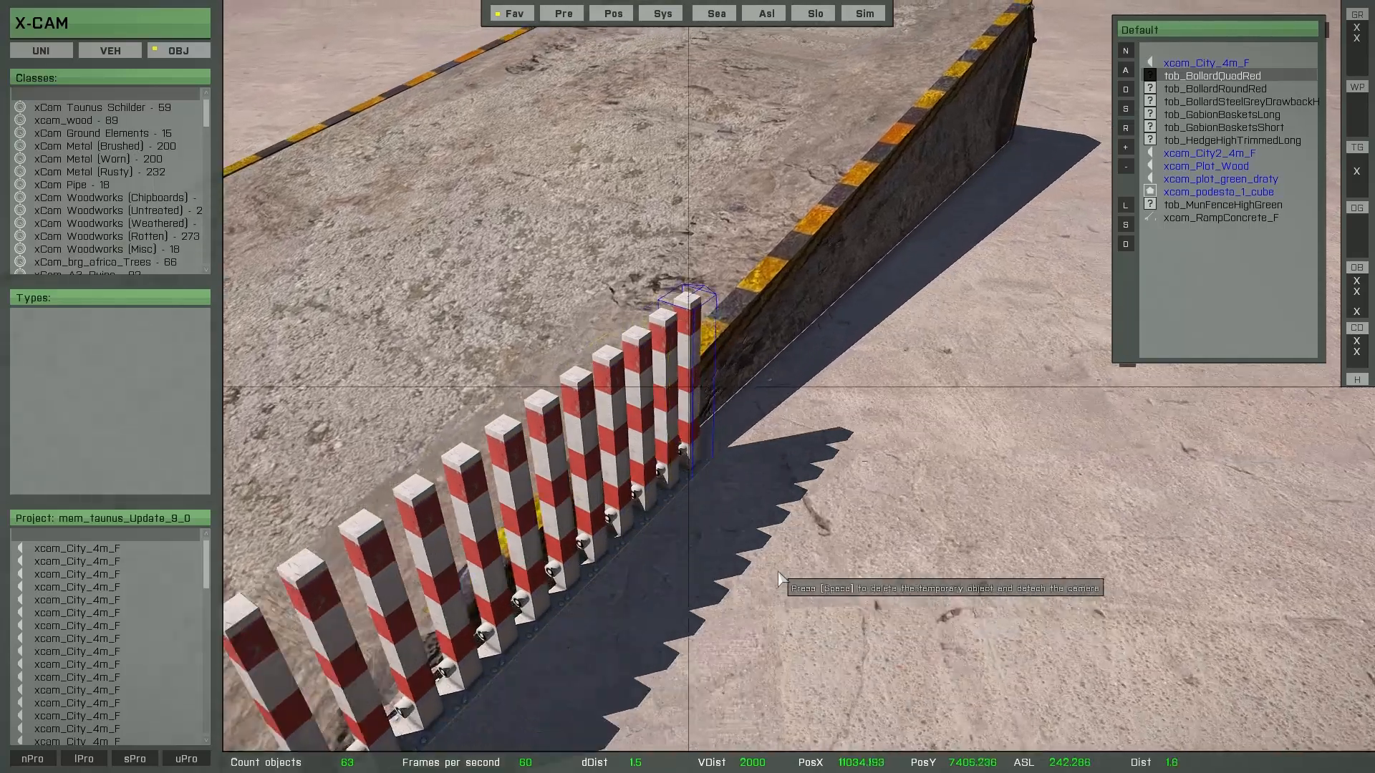
{"action": "key", "text": "s"}
{"action": "key", "text": "w"}
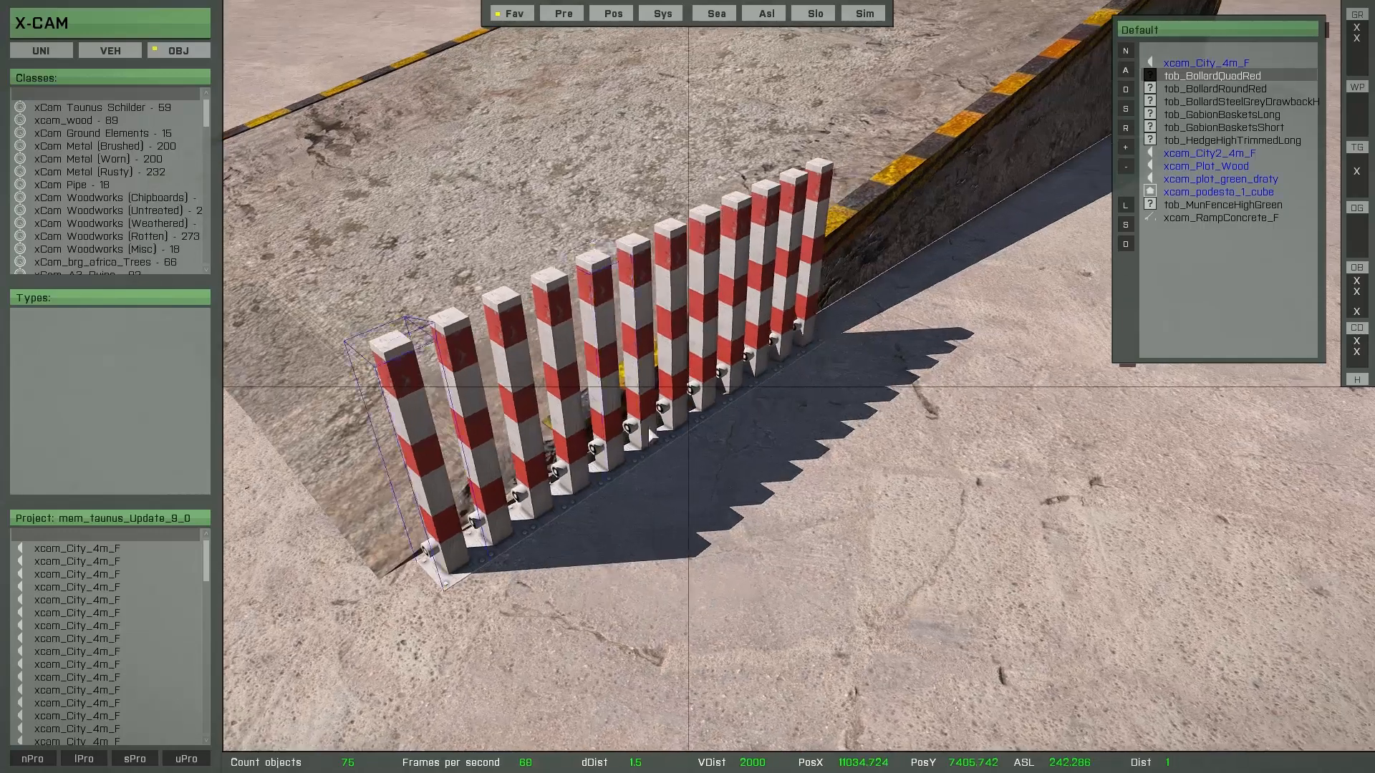
Step: Select the twelve bollards as a group and spread them evenly along the ramp's whole side with Extended movement on the Y axis
{"action": "key", "text": "g"}
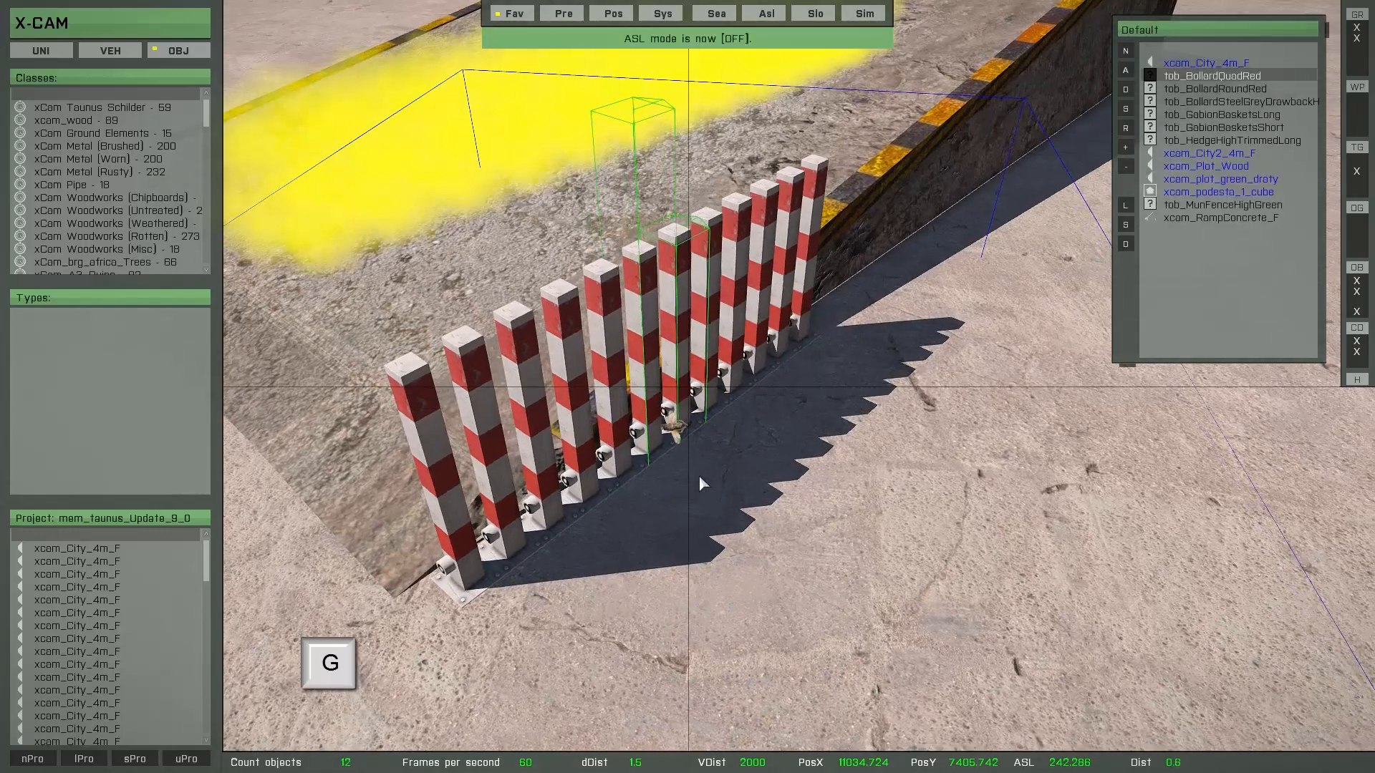
{"action": "key", "text": "s"}
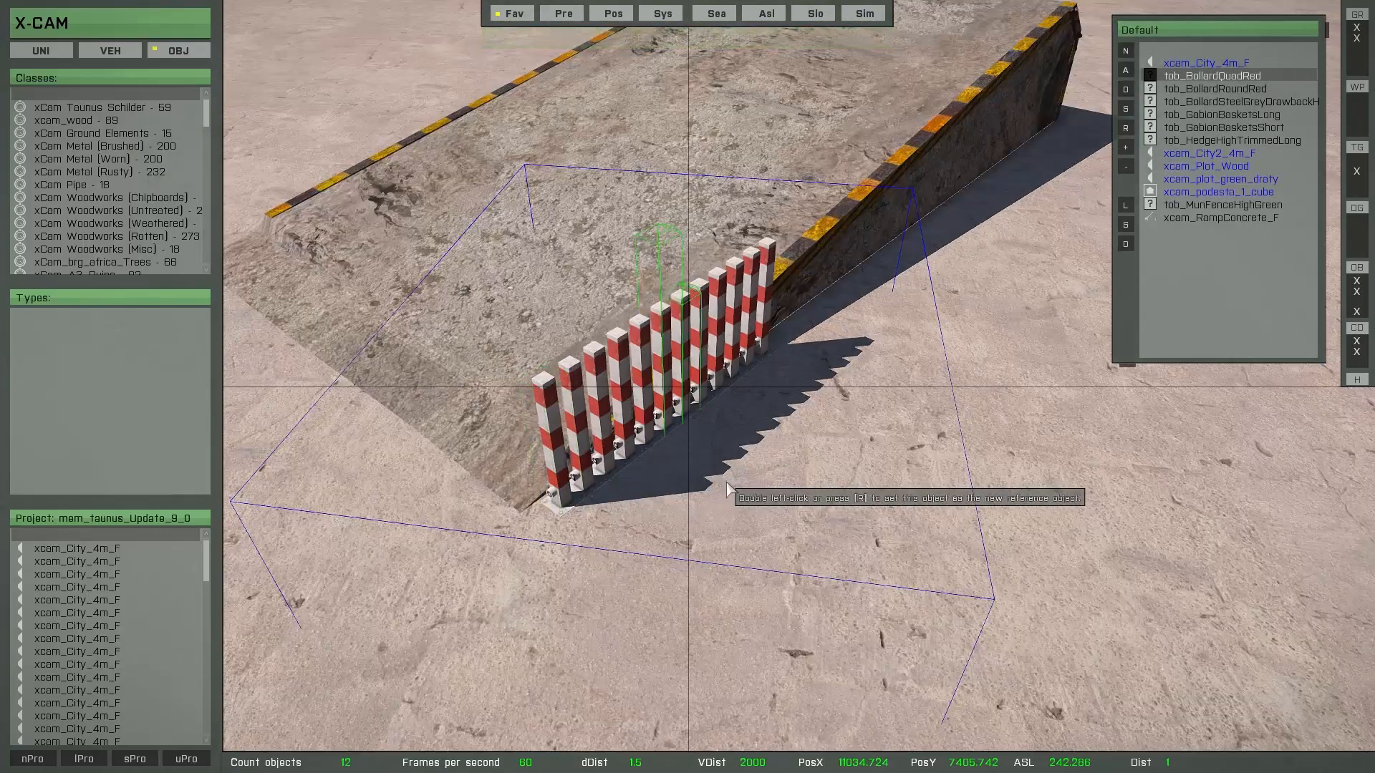
{"action": "key", "text": "y"}
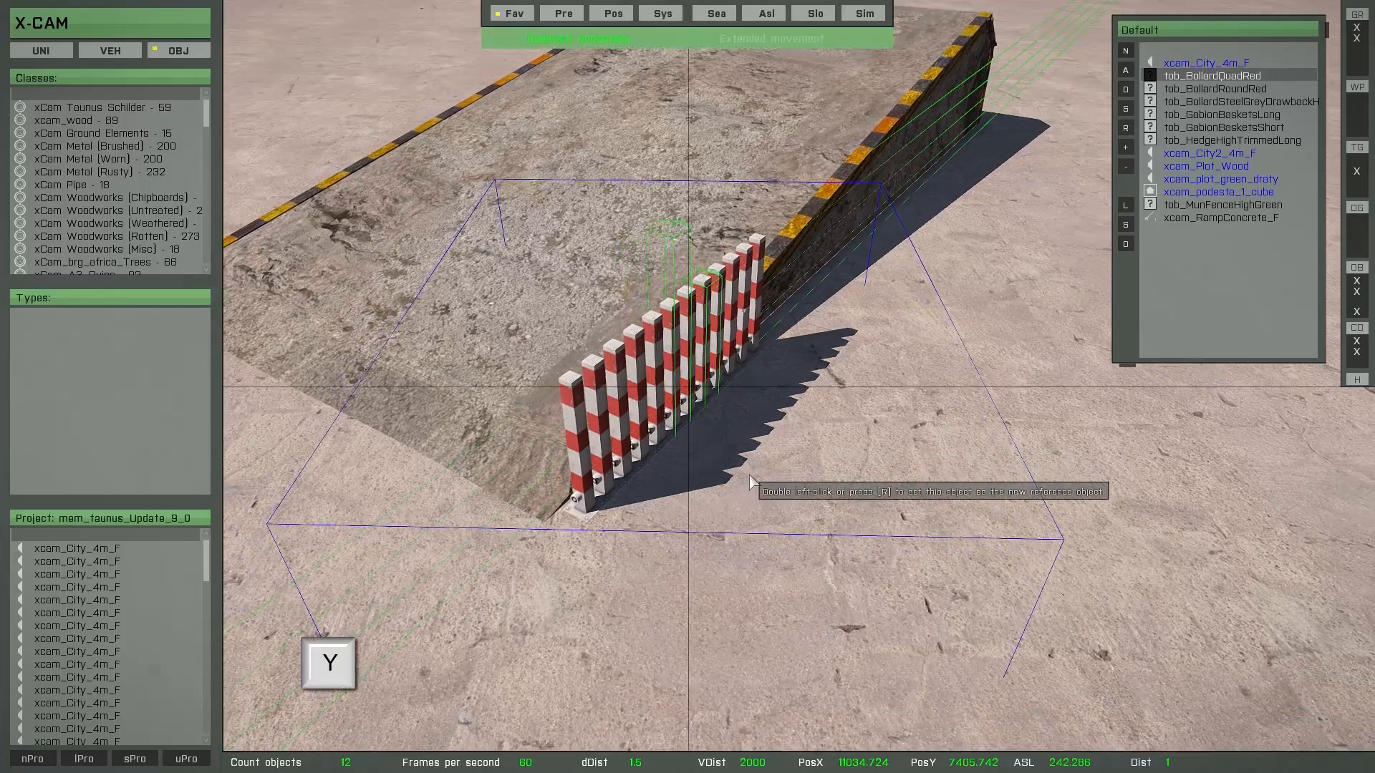
{"action": "left_click", "coordinate": [761, 39]}
{"action": "right_click_drag", "start_coordinate": [816, 425], "coordinate": [789, 427]}
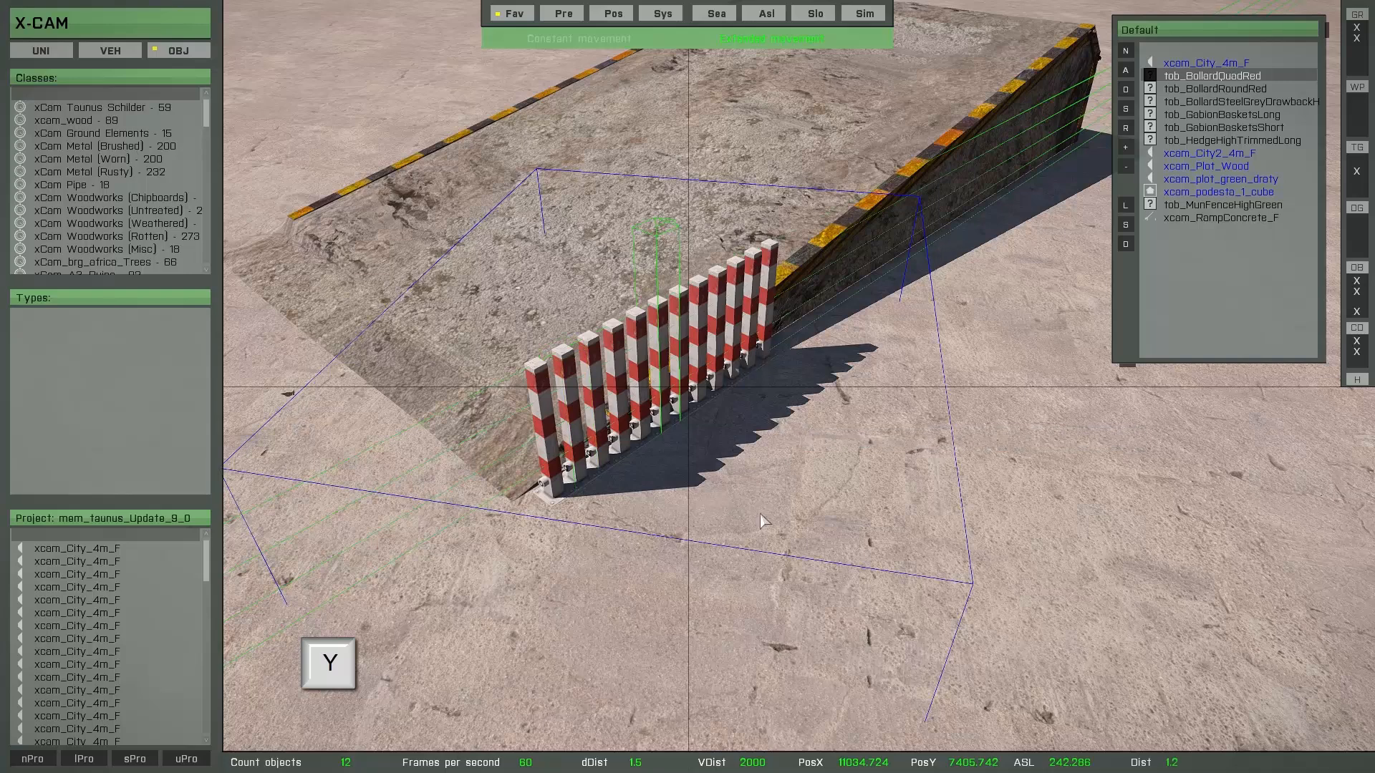
{"action": "left_click_drag", "start_coordinate": [761, 515], "coordinate": [815, 261]}
{"action": "mouse_move", "coordinate": [736, 458]}
{"action": "right_mouse_down"}
{"action": "mouse_move", "coordinate": [764, 410]}
{"action": "mouse_move", "coordinate": [735, 414]}
{"action": "mouse_move", "coordinate": [746, 441]}
{"action": "right_mouse_up"}
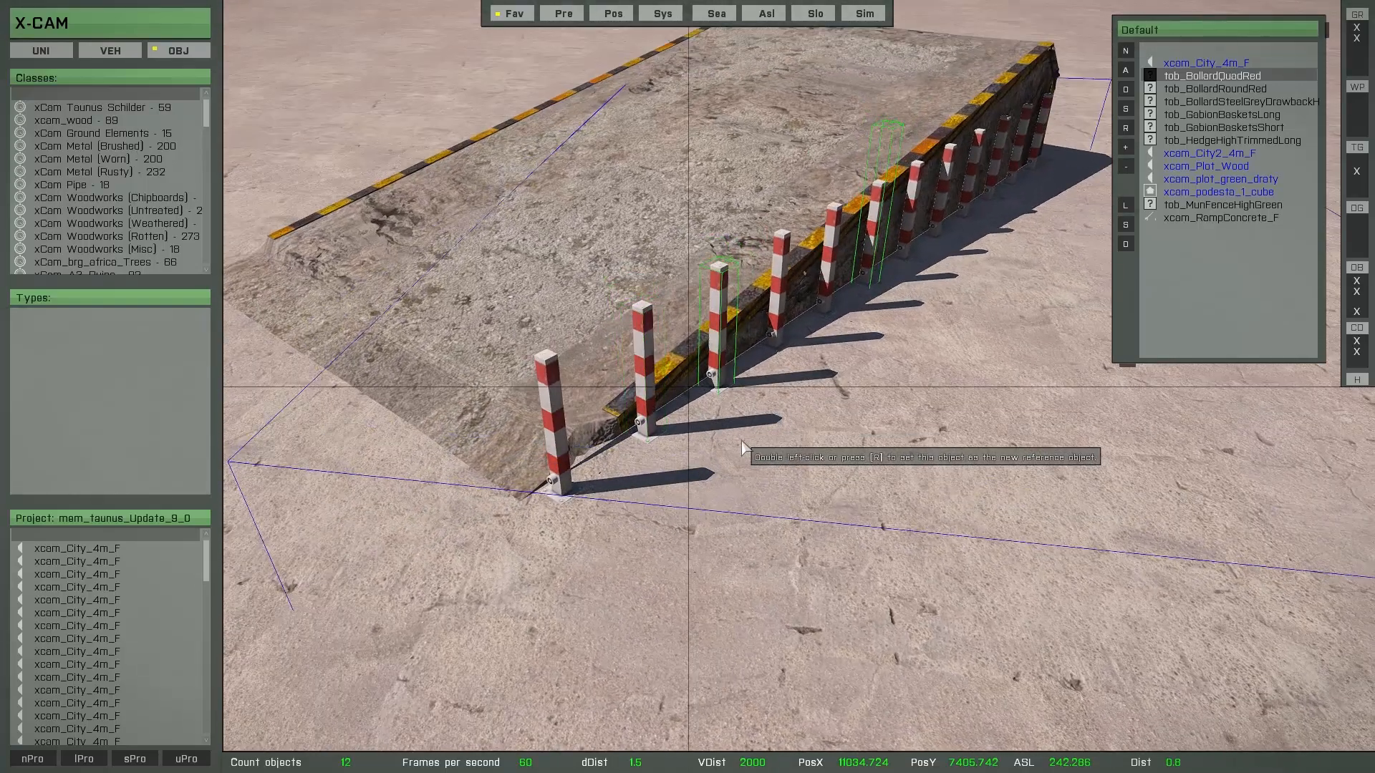
Step: Raise the twelve bollards progressively with Extended movement on the vertical axis so that the row follows the ramp's slope
{"action": "key", "text": "ctrl"}
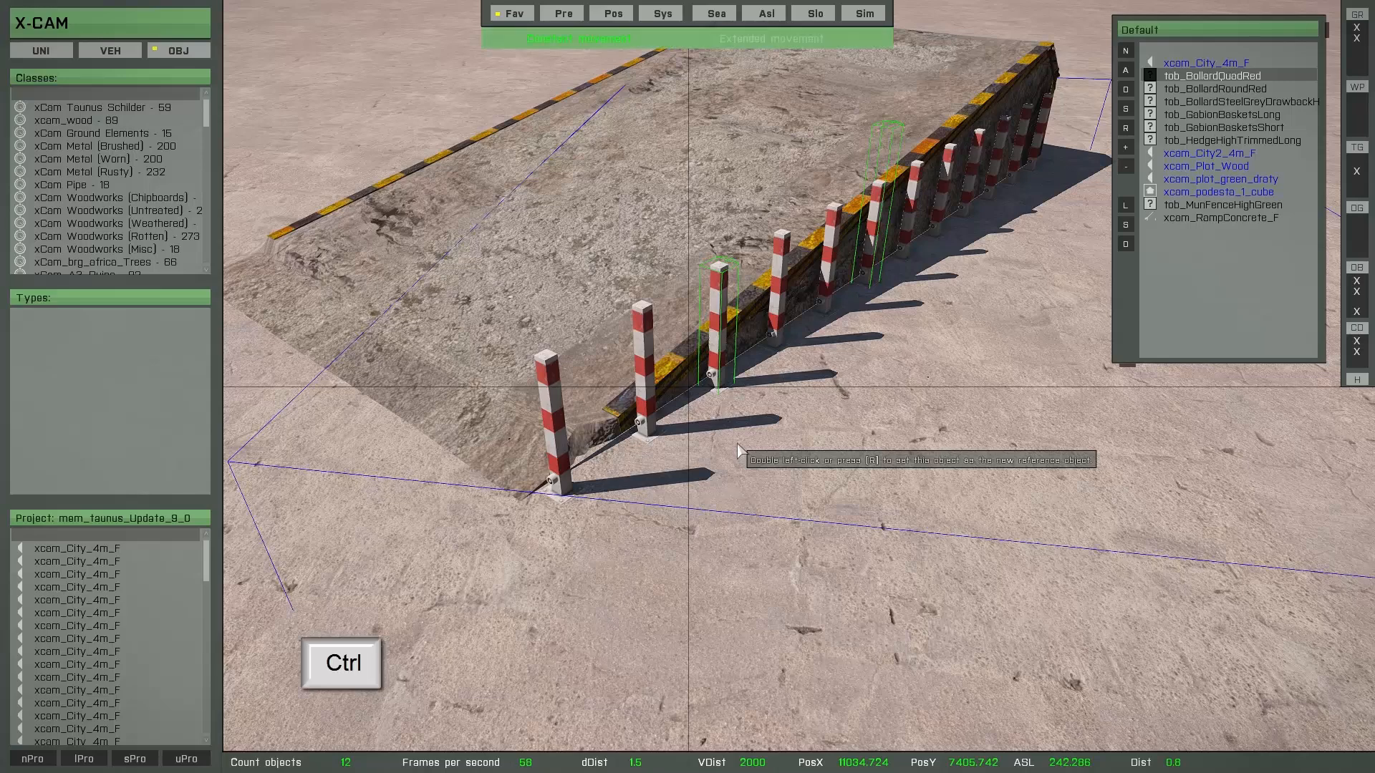
{"action": "left_click_drag", "start_coordinate": [754, 534], "coordinate": [713, 555], "text": "ctrl"}
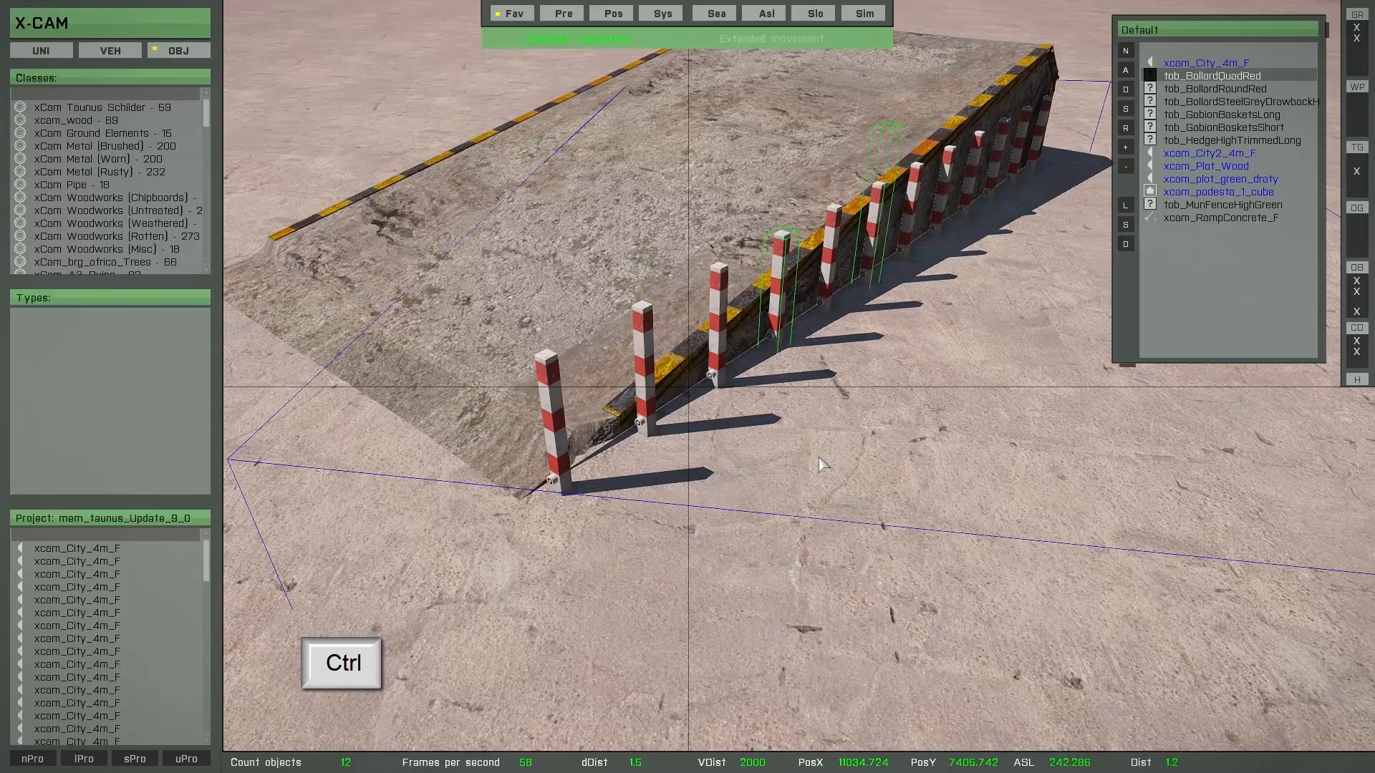
{"action": "right_click_drag", "start_coordinate": [819, 463], "coordinate": [824, 462]}
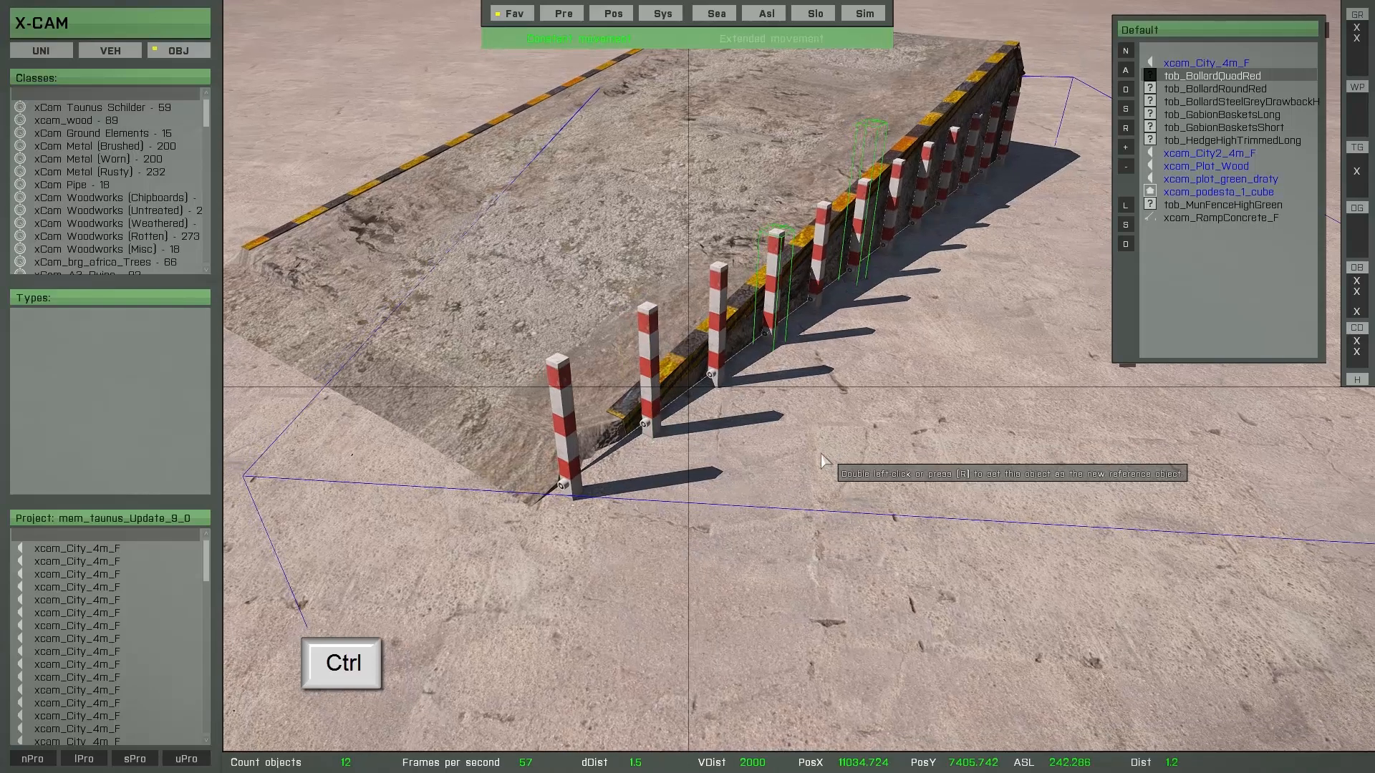
{"action": "left_click", "coordinate": [756, 39]}
{"action": "right_click_drag", "start_coordinate": [814, 390], "coordinate": [799, 354], "text": "ctrl"}
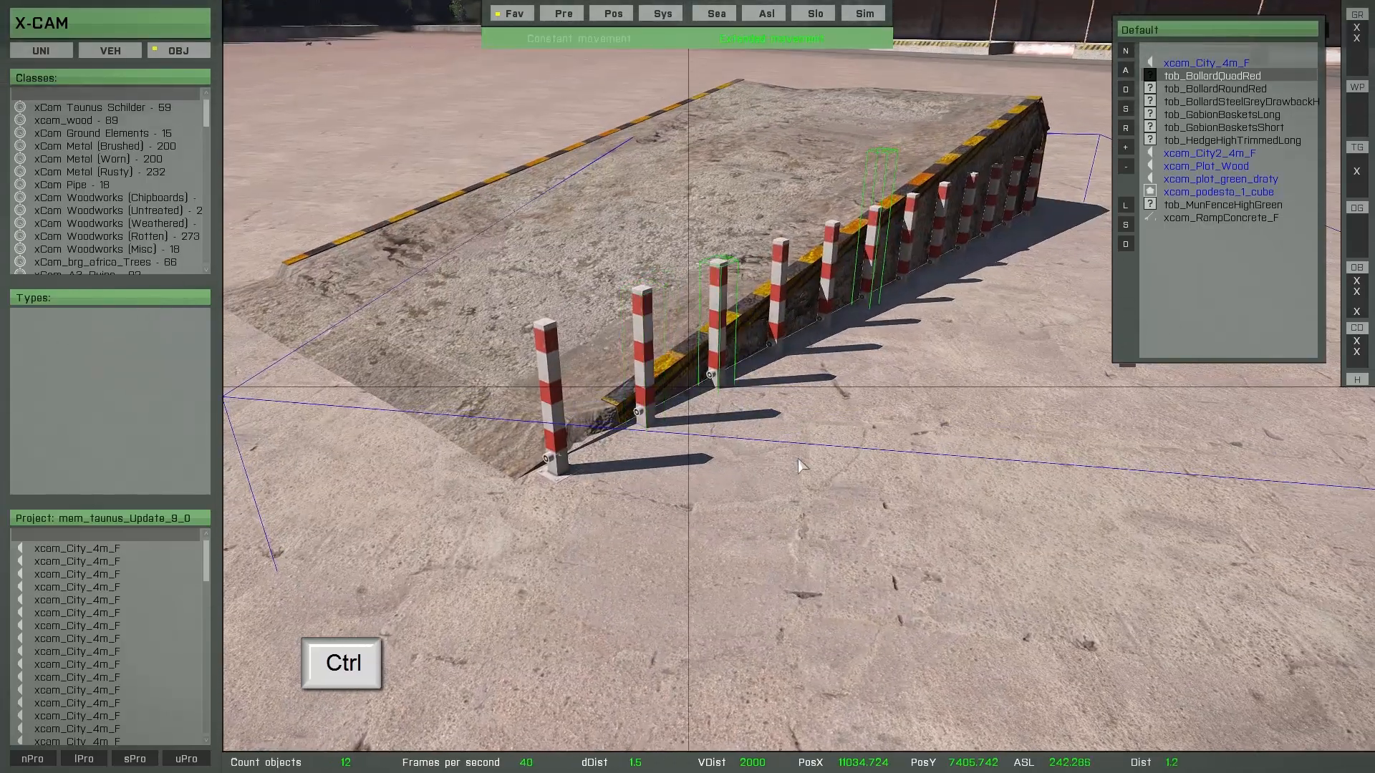
{"action": "scroll", "coordinate": [798, 462], "scroll_direction": "up", "scroll_amount": 10, "text": "ctrl"}
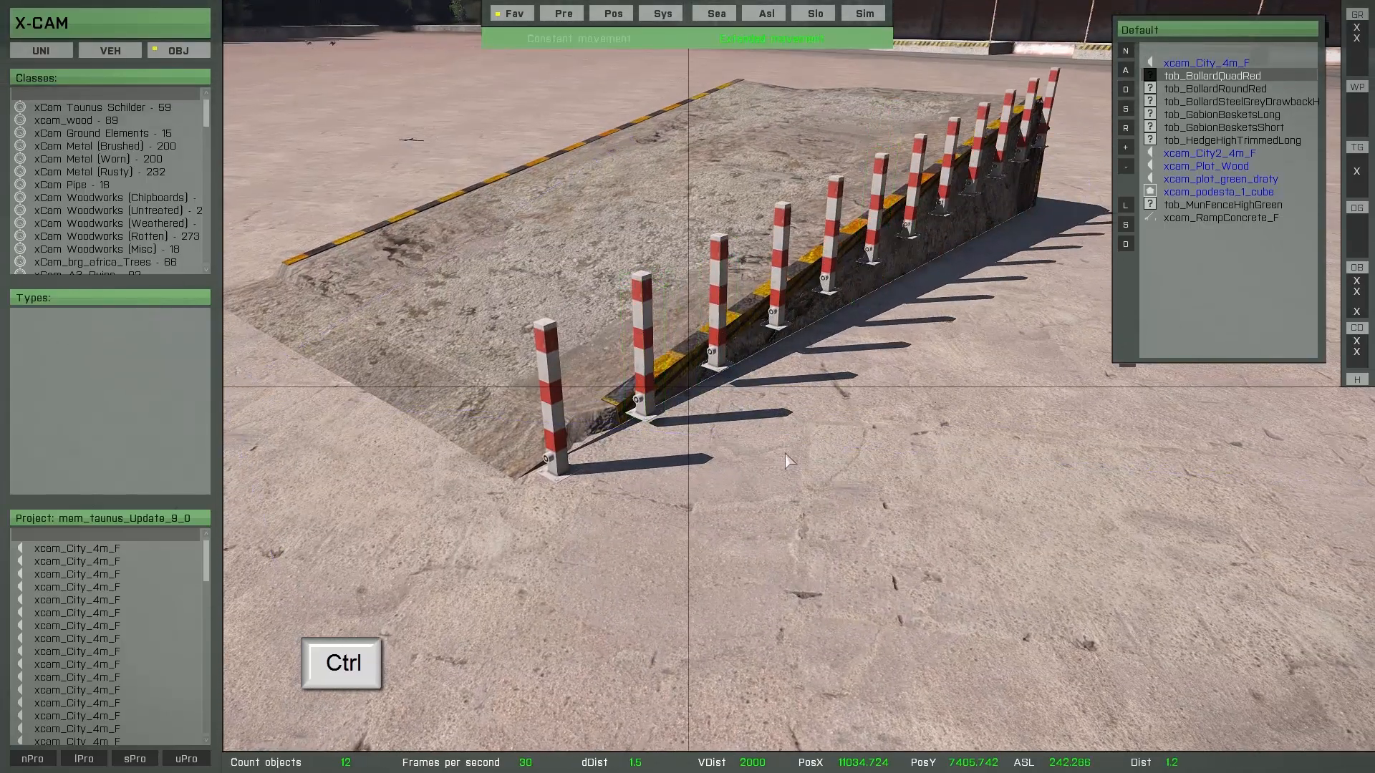
{"action": "scroll", "coordinate": [787, 462], "scroll_direction": "down", "scroll_amount": 5, "text": "ctrl"}
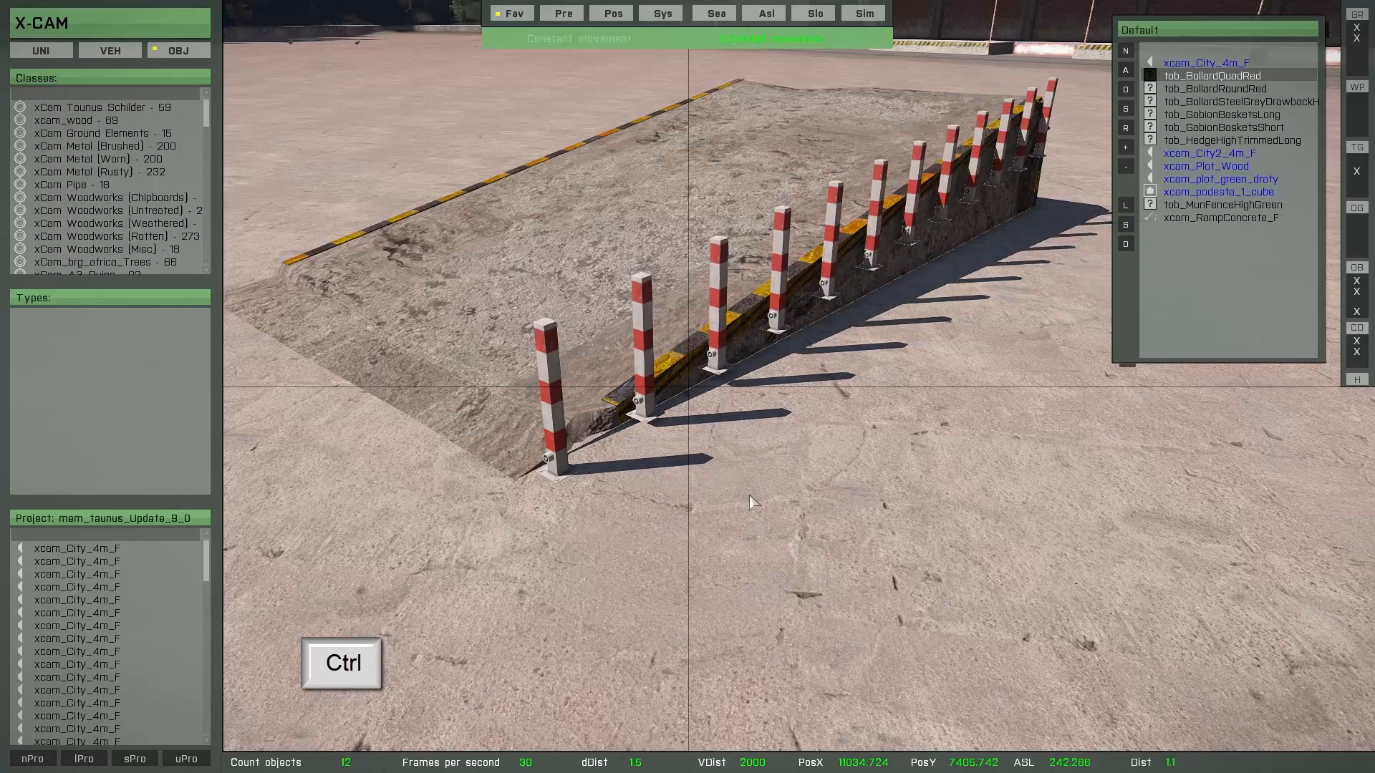
{"action": "scroll", "coordinate": [751, 501], "scroll_direction": "up", "scroll_amount": 4, "text": "ctrl"}
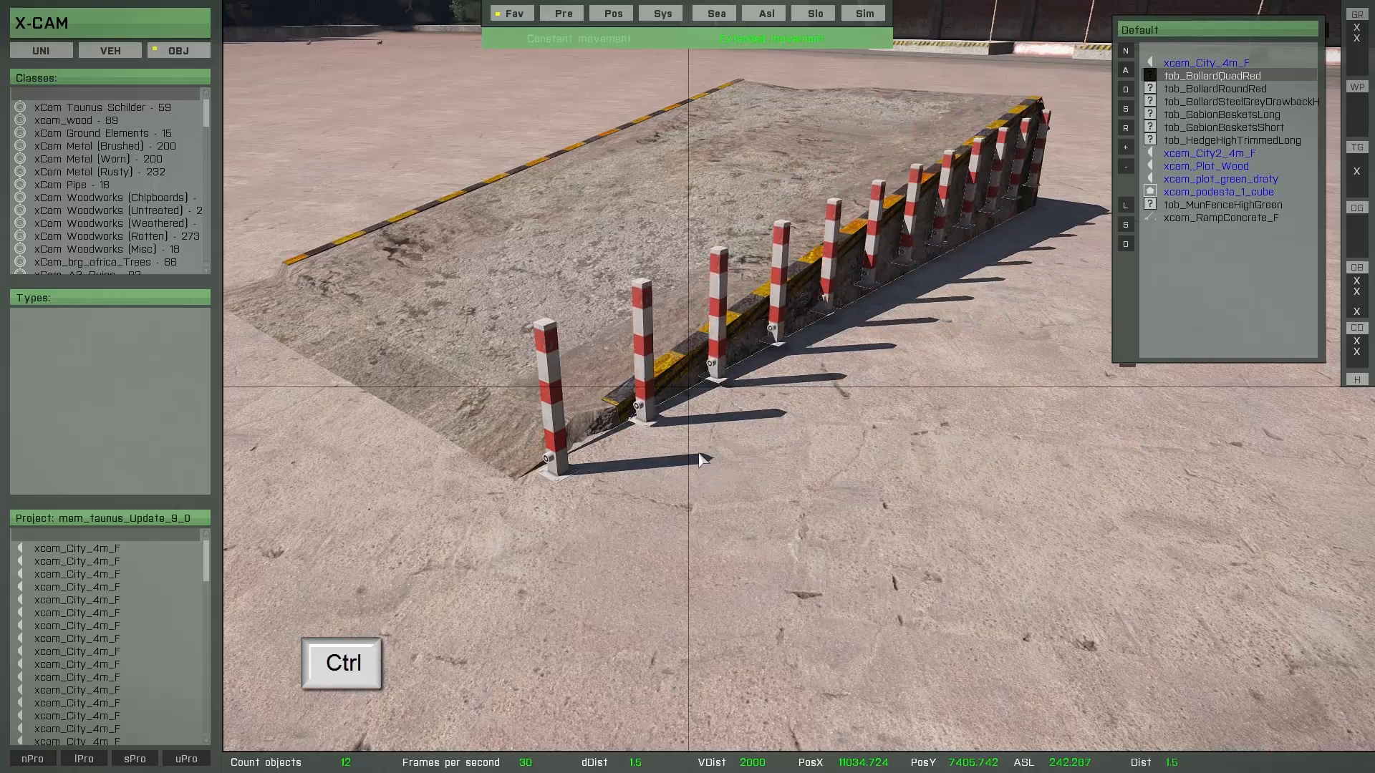
{"action": "scroll", "coordinate": [702, 460], "scroll_direction": "up", "scroll_amount": 4, "text": "ctrl"}
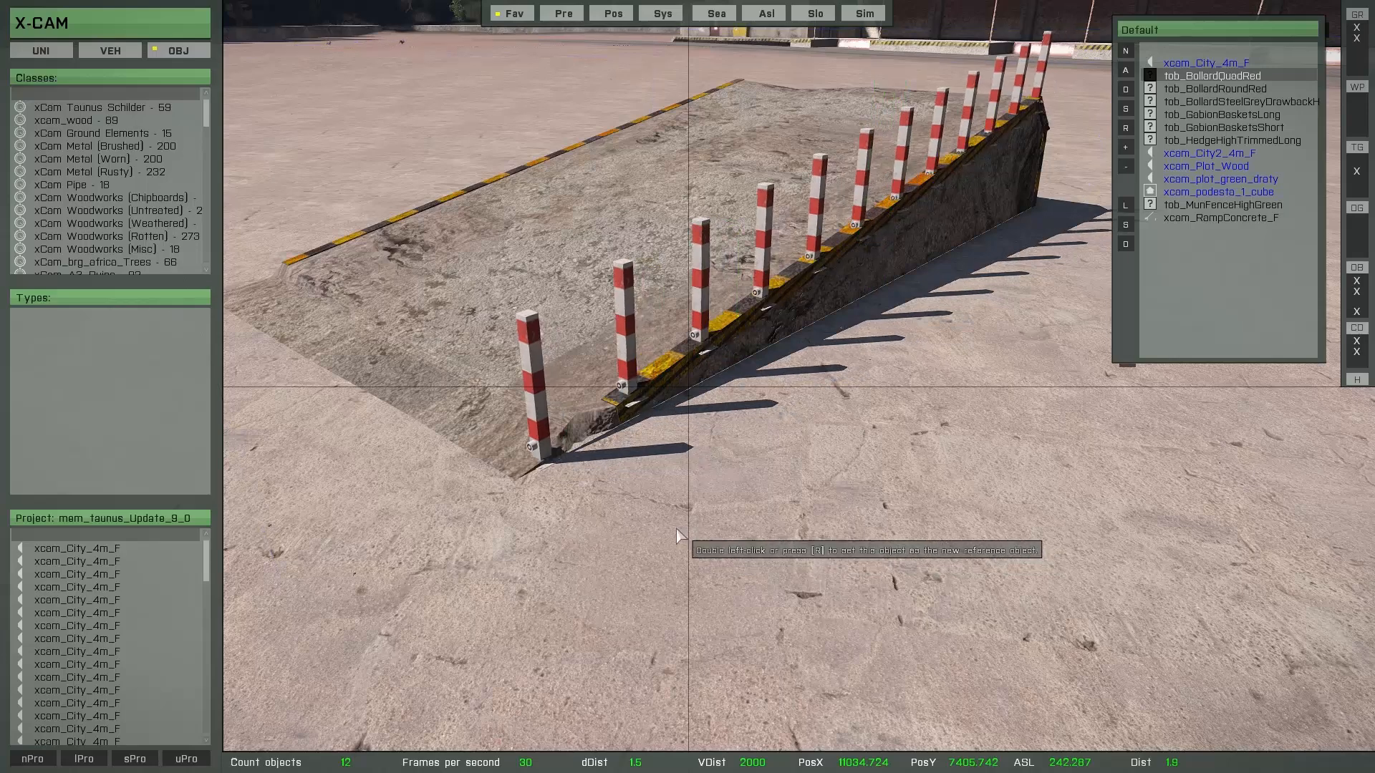
Step: Shift the raised bollard row sideways from the ramp's edge onto the ramp surface and place it
{"action": "left_click_drag", "start_coordinate": [676, 530], "coordinate": [635, 523]}
{"action": "right_click_drag", "start_coordinate": [644, 518], "coordinate": [638, 528]}
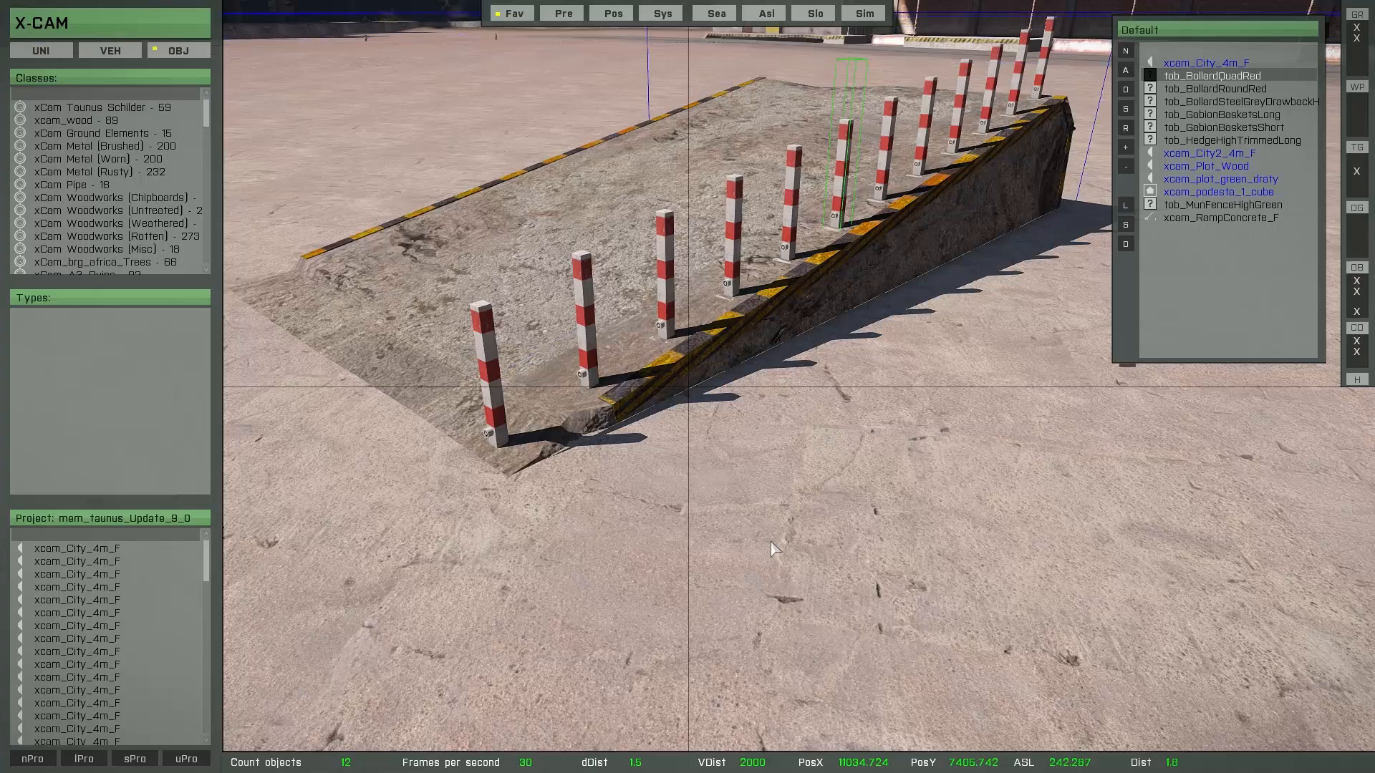
{"action": "mouse_move", "coordinate": [824, 430]}
{"action": "right_mouse_down"}
{"action": "mouse_move", "coordinate": [920, 506]}
{"action": "mouse_move", "coordinate": [773, 552]}
{"action": "right_mouse_up"}
{"action": "key", "text": "l"}
{"action": "left_click", "coordinate": [748, 539]}
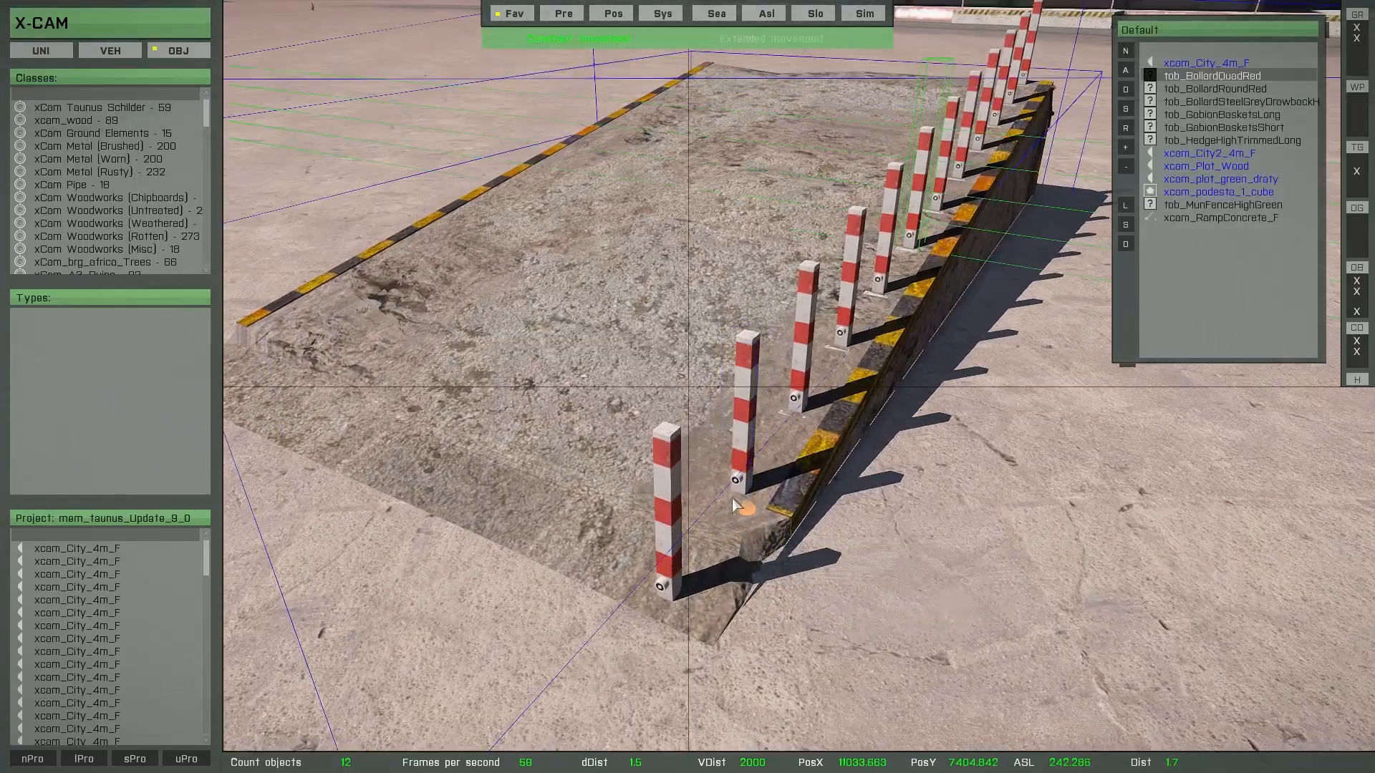
{"action": "left_click_drag", "start_coordinate": [792, 500], "coordinate": [683, 488]}
{"action": "left_click_drag", "start_coordinate": [825, 467], "coordinate": [609, 485]}
{"action": "left_click_drag", "start_coordinate": [777, 517], "coordinate": [684, 516]}
{"action": "left_click_drag", "start_coordinate": [805, 534], "coordinate": [581, 564]}
{"action": "left_click", "coordinate": [453, 571]}
{"action": "right_click_drag", "start_coordinate": [451, 570], "coordinate": [776, 475]}
{"action": "left_click", "coordinate": [767, 476]}
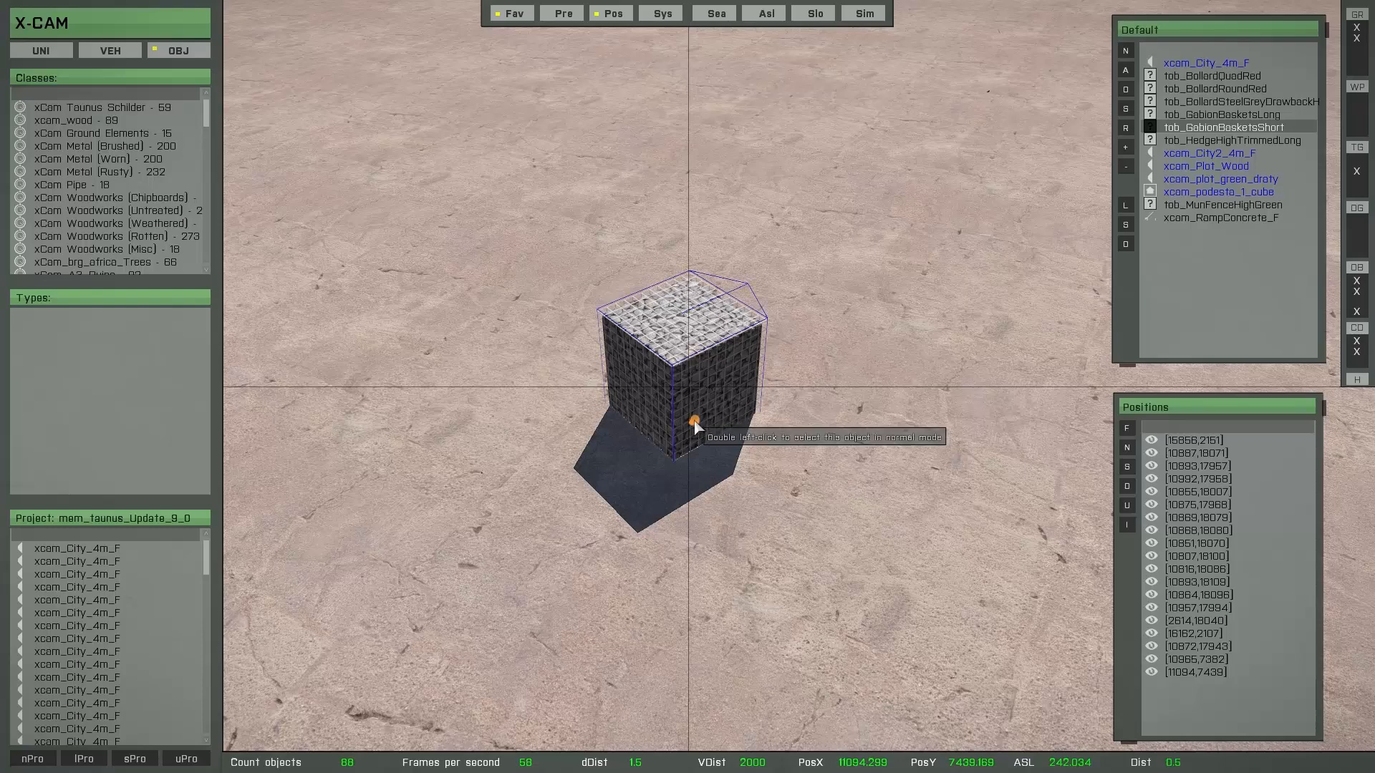
Step: Duplicate the tob_GabionBasketsShort end to end into a tight row of ten and place the copies
{"action": "double_click", "coordinate": [695, 423]}
{"action": "key", "text": "space"}
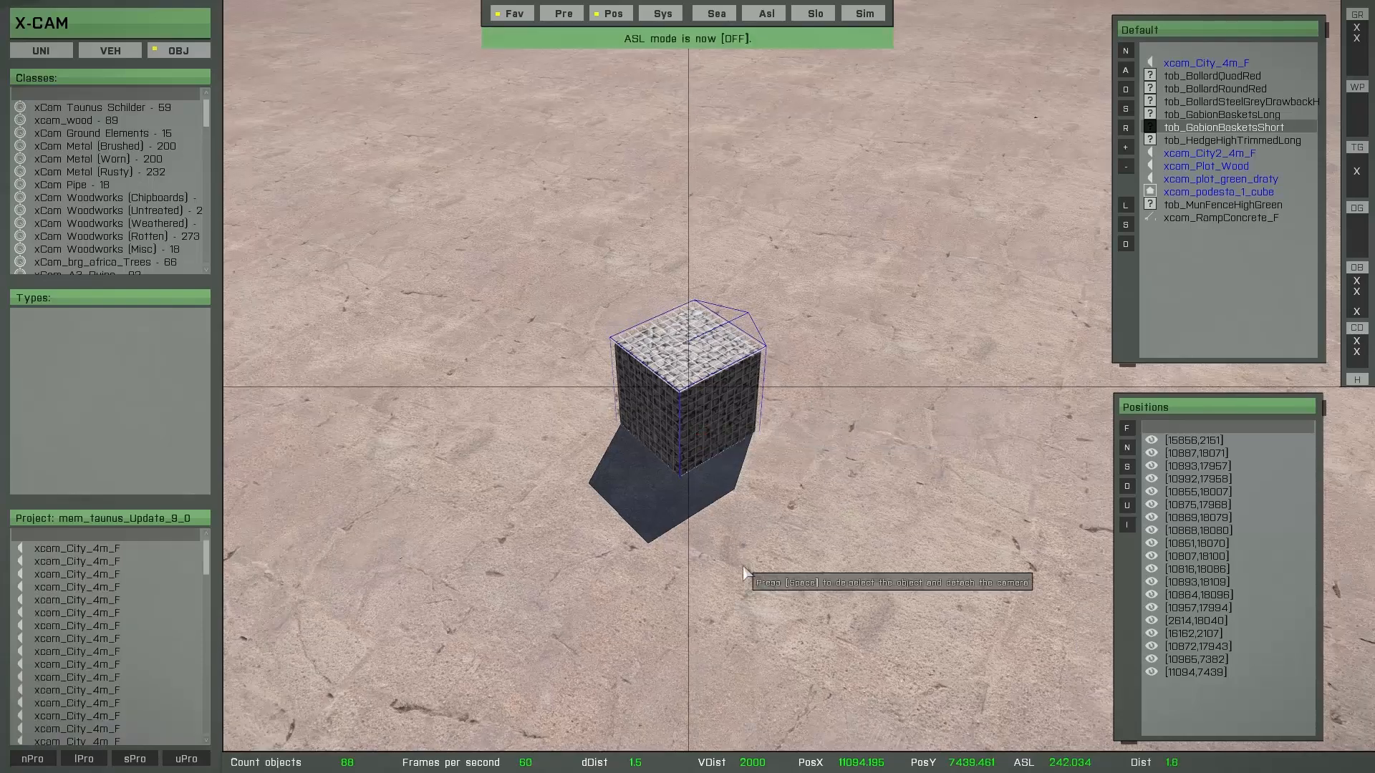
{"action": "key", "text": "Up"}
{"action": "key", "text": "Up"}
{"action": "key", "text": "Up"}
{"action": "key", "text": "Up"}
{"action": "key", "text": "Up"}
{"action": "key", "text": "Up"}
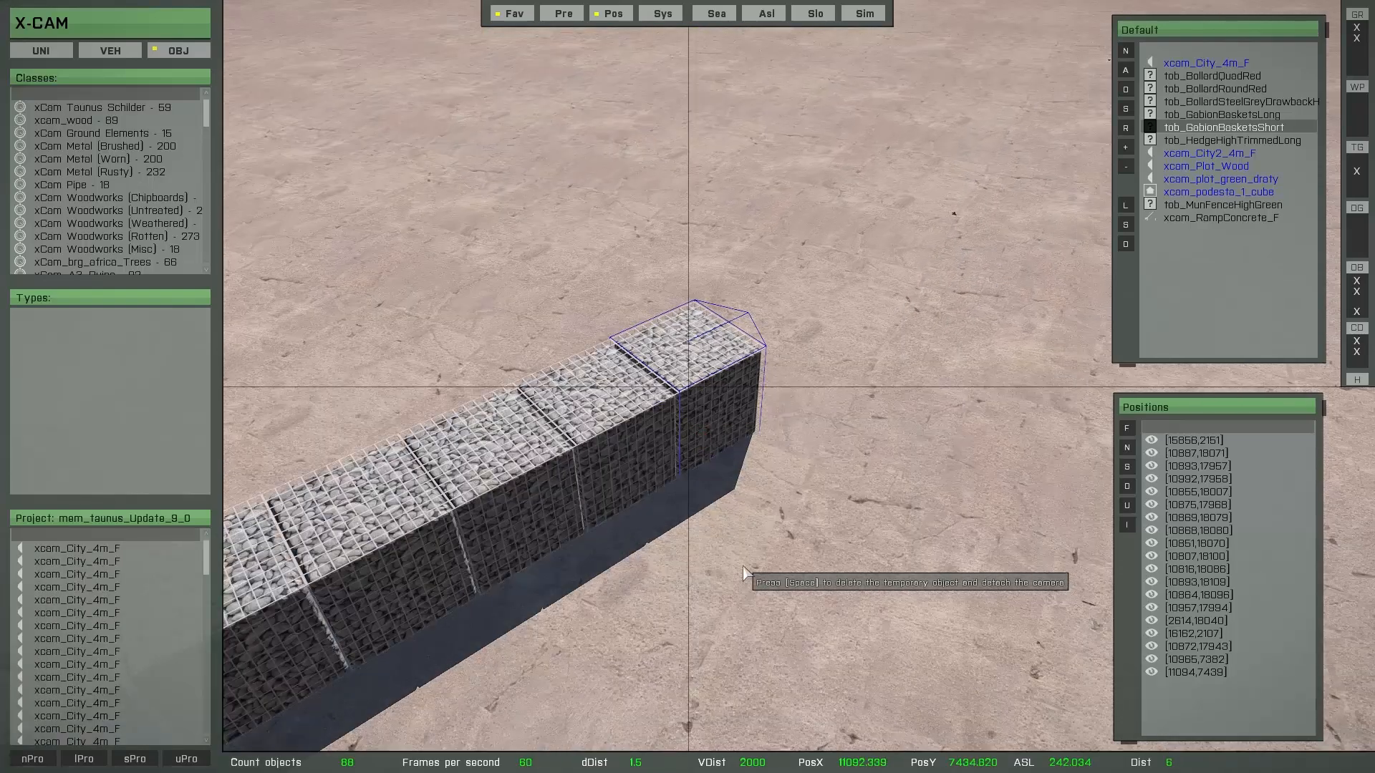
{"action": "key", "text": "Up"}
{"action": "key", "text": "Up"}
{"action": "key", "text": "Up"}
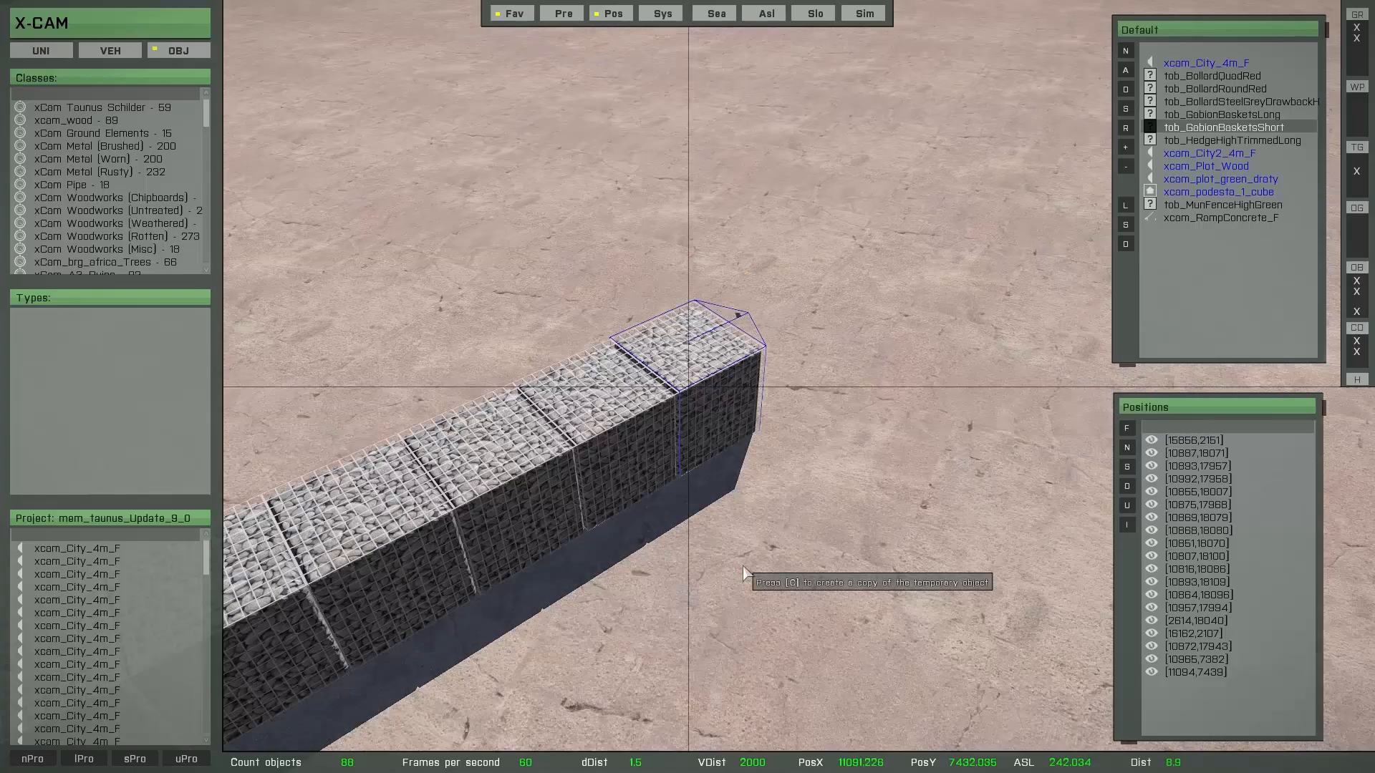
{"action": "key", "text": "Up"}
{"action": "key", "text": "Up"}
{"action": "key", "text": "space"}
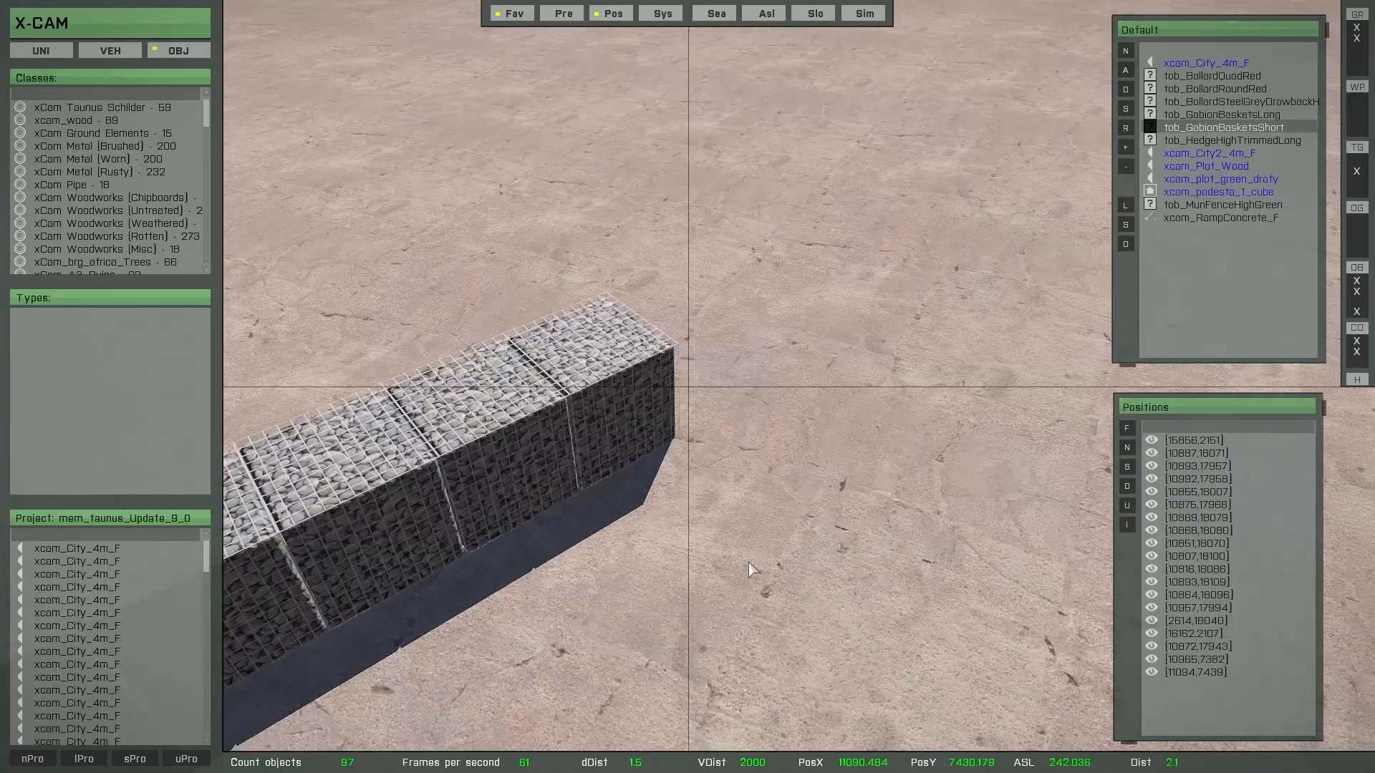
Step: Group-select the ten gabion baskets, try spreading them with Extended movement on the X axis, and deselect them
{"action": "key", "text": "a"}
{"action": "key", "text": "s"}
{"action": "key", "text": "s"}
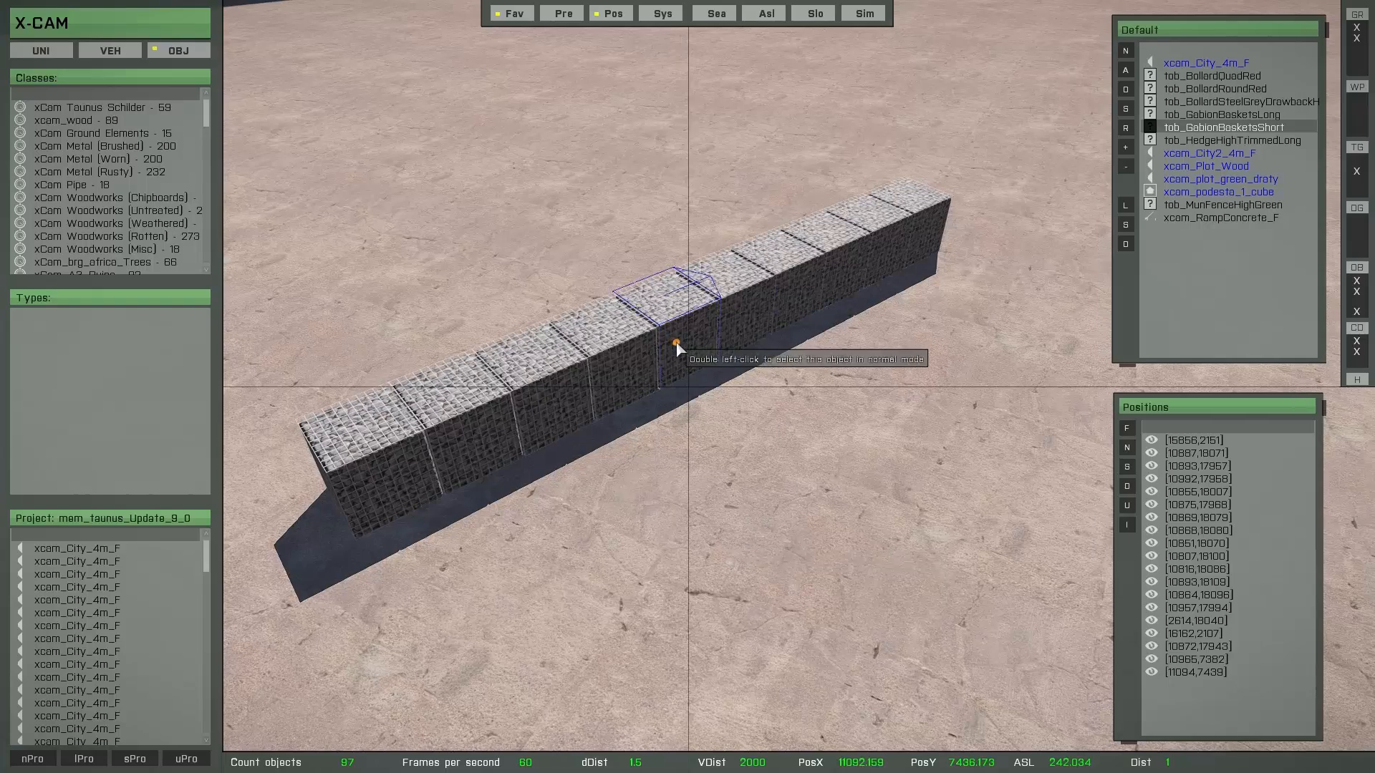
{"action": "key", "text": "g"}
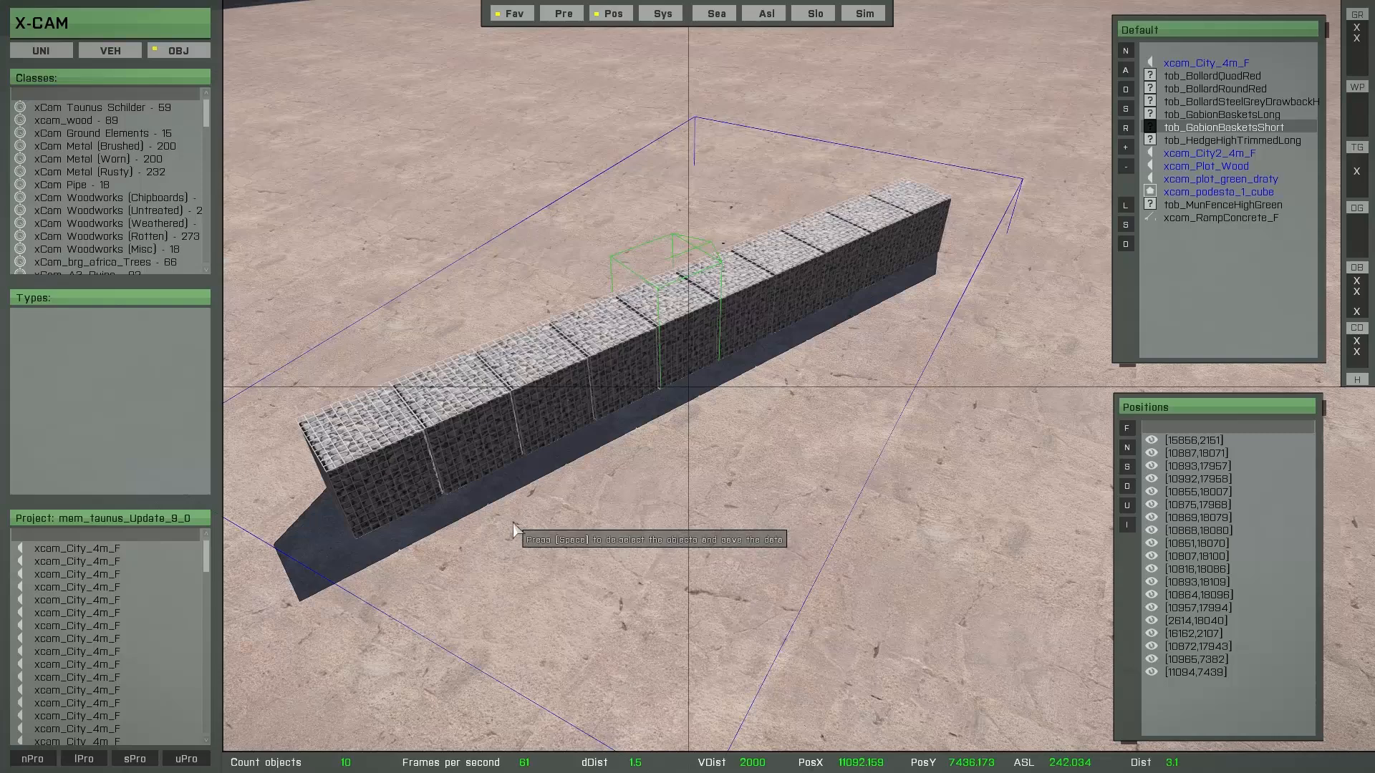
{"action": "key", "text": "x"}
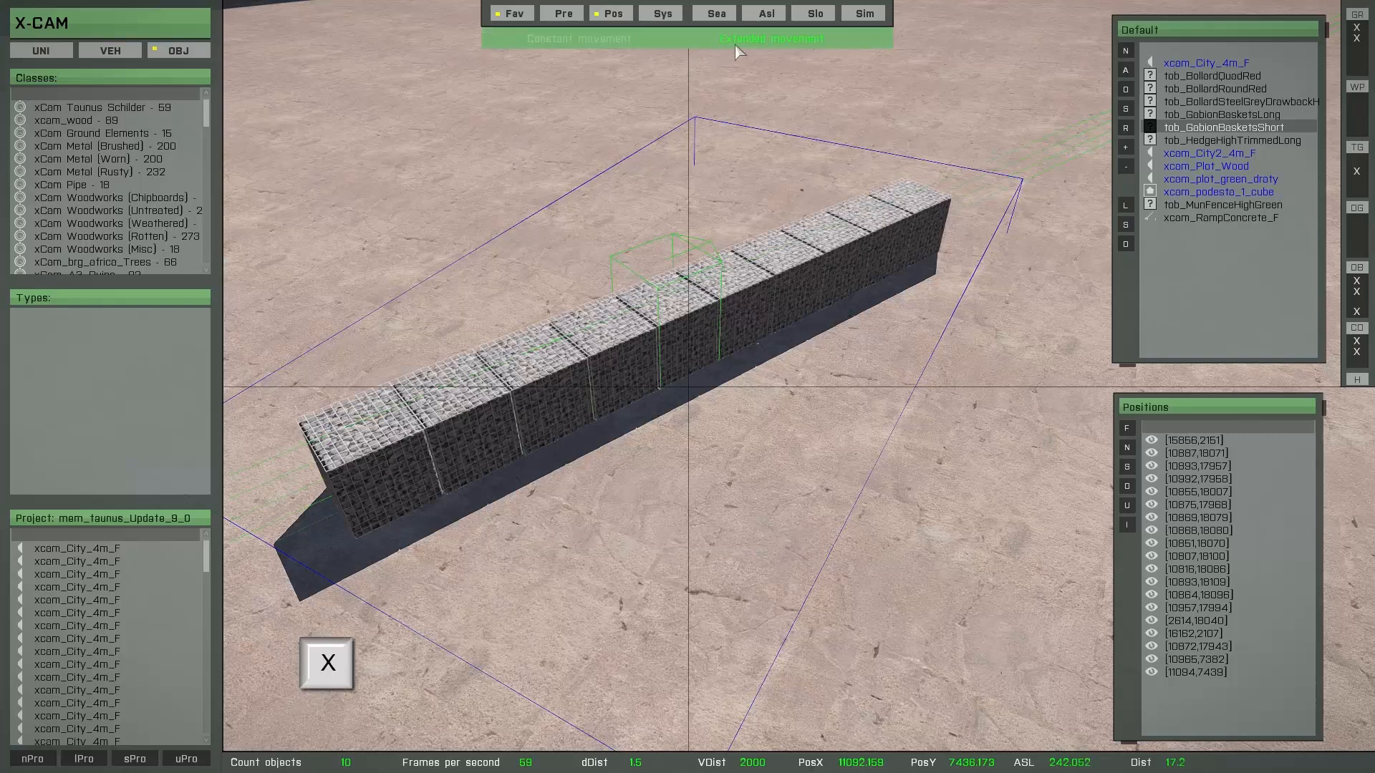
{"action": "left_click_drag", "start_coordinate": [801, 568], "coordinate": [712, 524]}
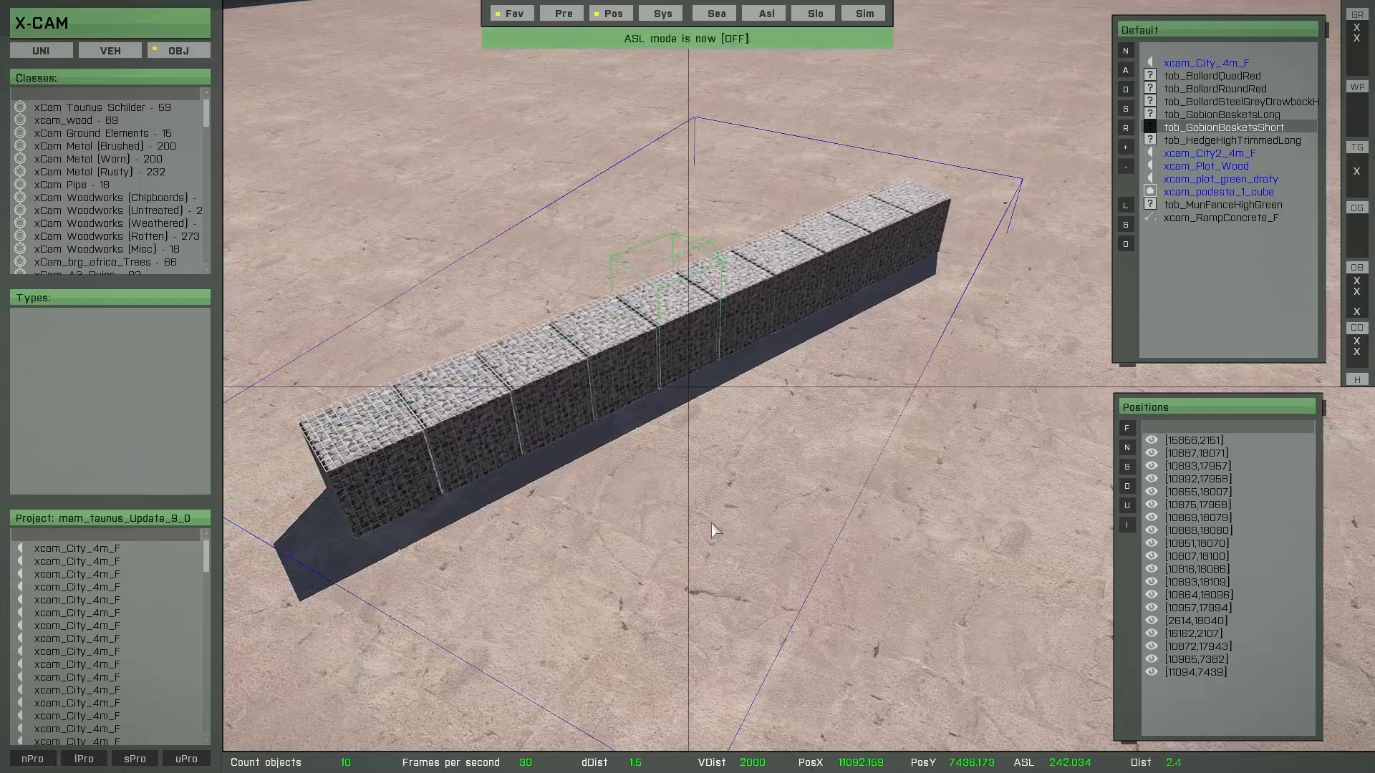
{"action": "left_click", "coordinate": [711, 524]}
{"action": "scroll", "coordinate": [696, 511], "scroll_direction": "down", "scroll_amount": 5}
{"action": "right_click_drag", "start_coordinate": [695, 511], "coordinate": [671, 477]}
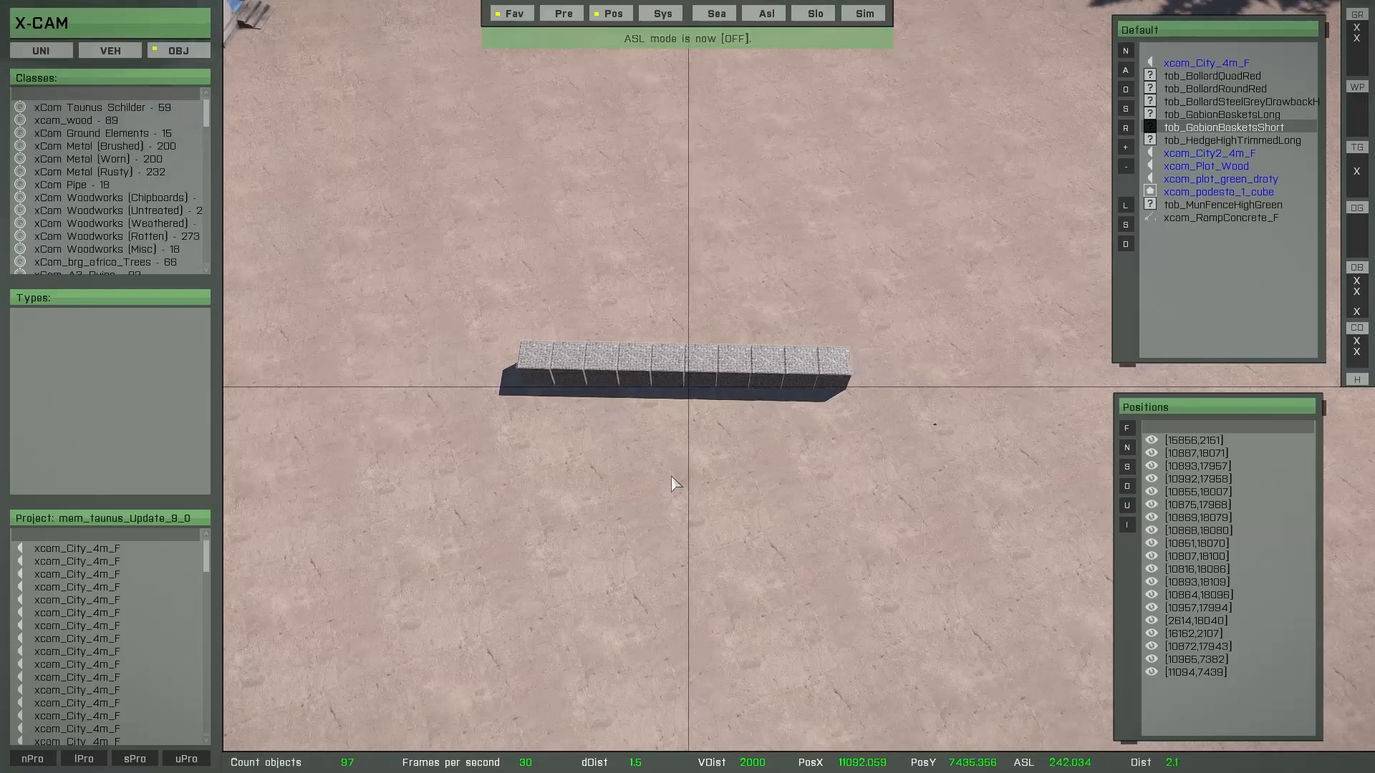
Step: Select the ten gabion baskets with a selection area and try Extended movement on the X axis, then restore the tight row
{"action": "left_click_drag", "start_coordinate": [404, 270], "coordinate": [1028, 552]}
{"action": "right_click_drag", "start_coordinate": [565, 568], "coordinate": [651, 484]}
{"action": "scroll", "coordinate": [637, 479], "scroll_direction": "up", "scroll_amount": 3}
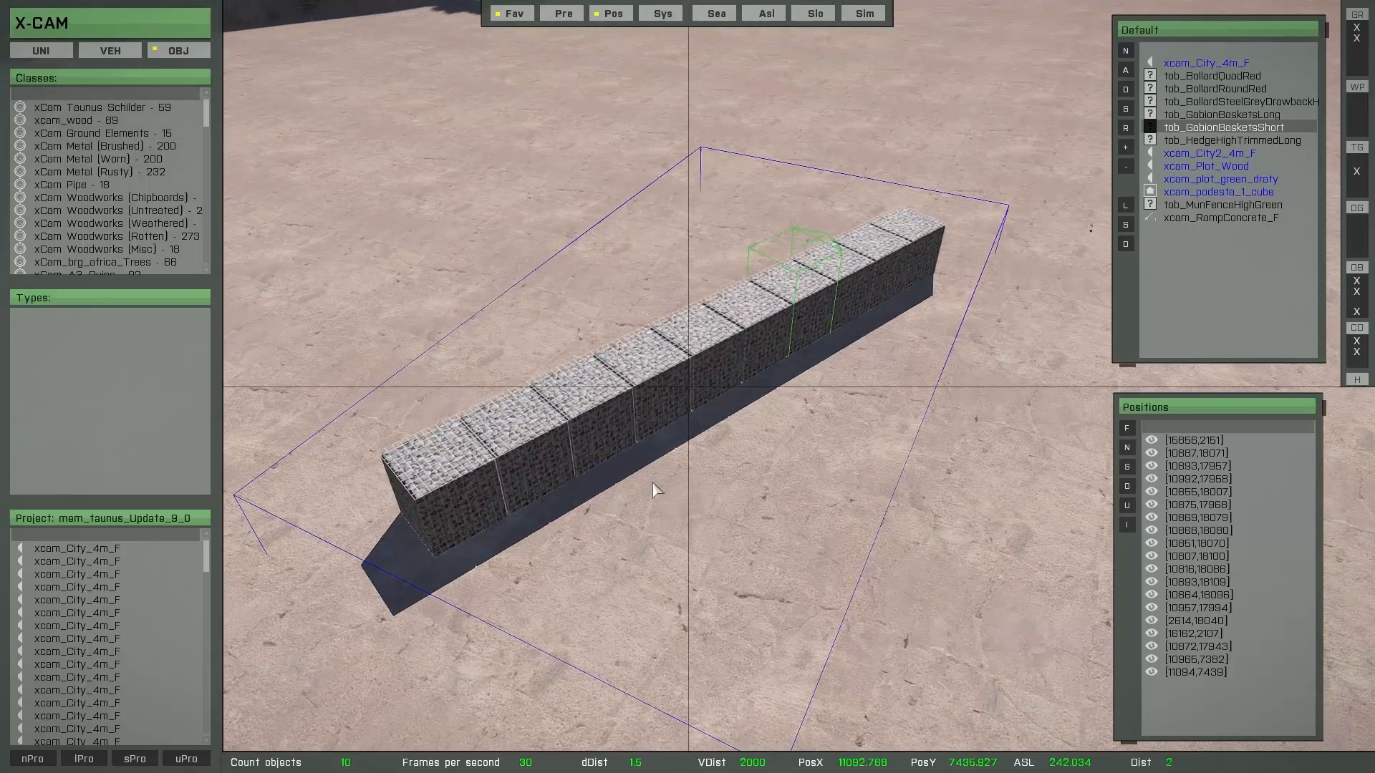
{"action": "key", "text": "x"}
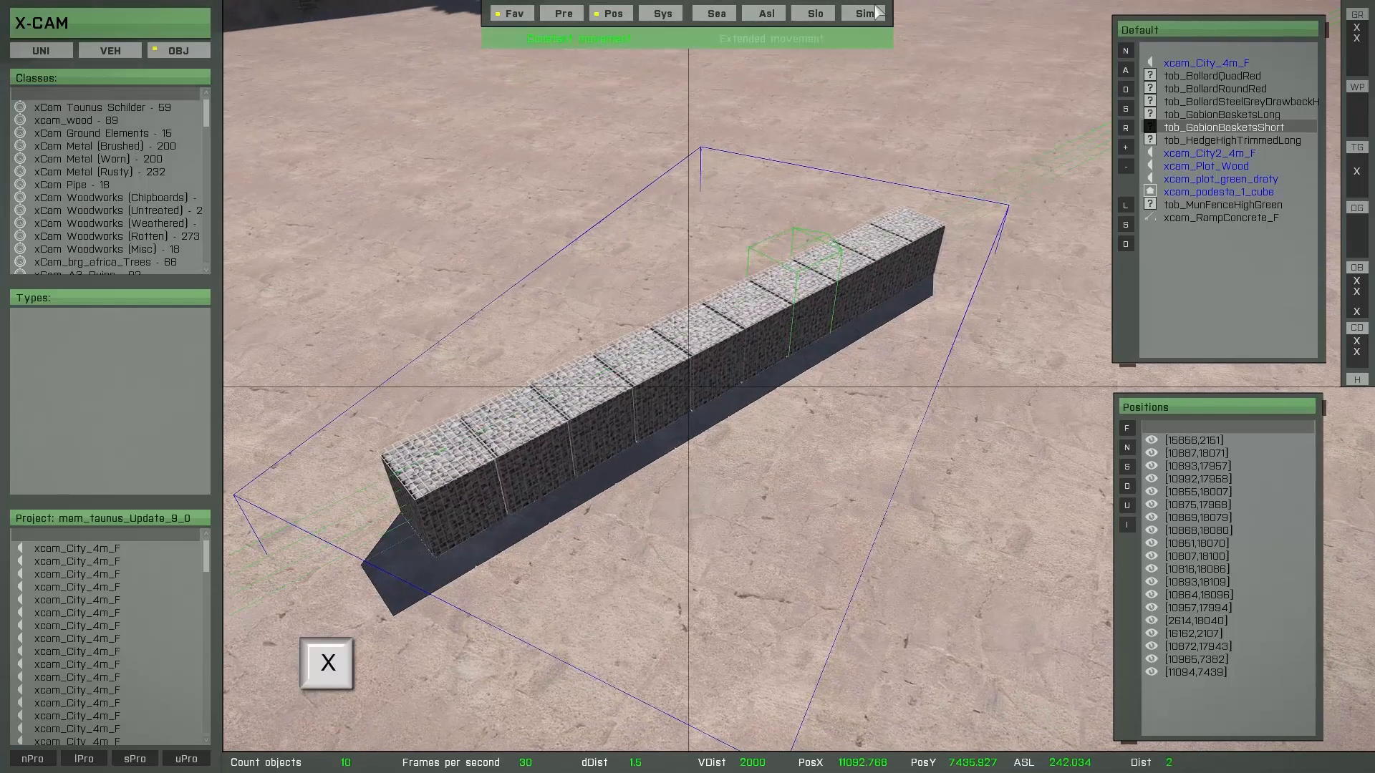
{"action": "left_click", "coordinate": [789, 41]}
{"action": "mouse_move", "coordinate": [749, 474]}
{"action": "left_mouse_down"}
{"action": "mouse_move", "coordinate": [778, 335]}
{"action": "mouse_move", "coordinate": [727, 488]}
{"action": "mouse_move", "coordinate": [761, 349]}
{"action": "mouse_move", "coordinate": [759, 432]}
{"action": "mouse_move", "coordinate": [748, 422]}
{"action": "mouse_move", "coordinate": [737, 439]}
{"action": "mouse_move", "coordinate": [745, 469]}
{"action": "left_mouse_up"}
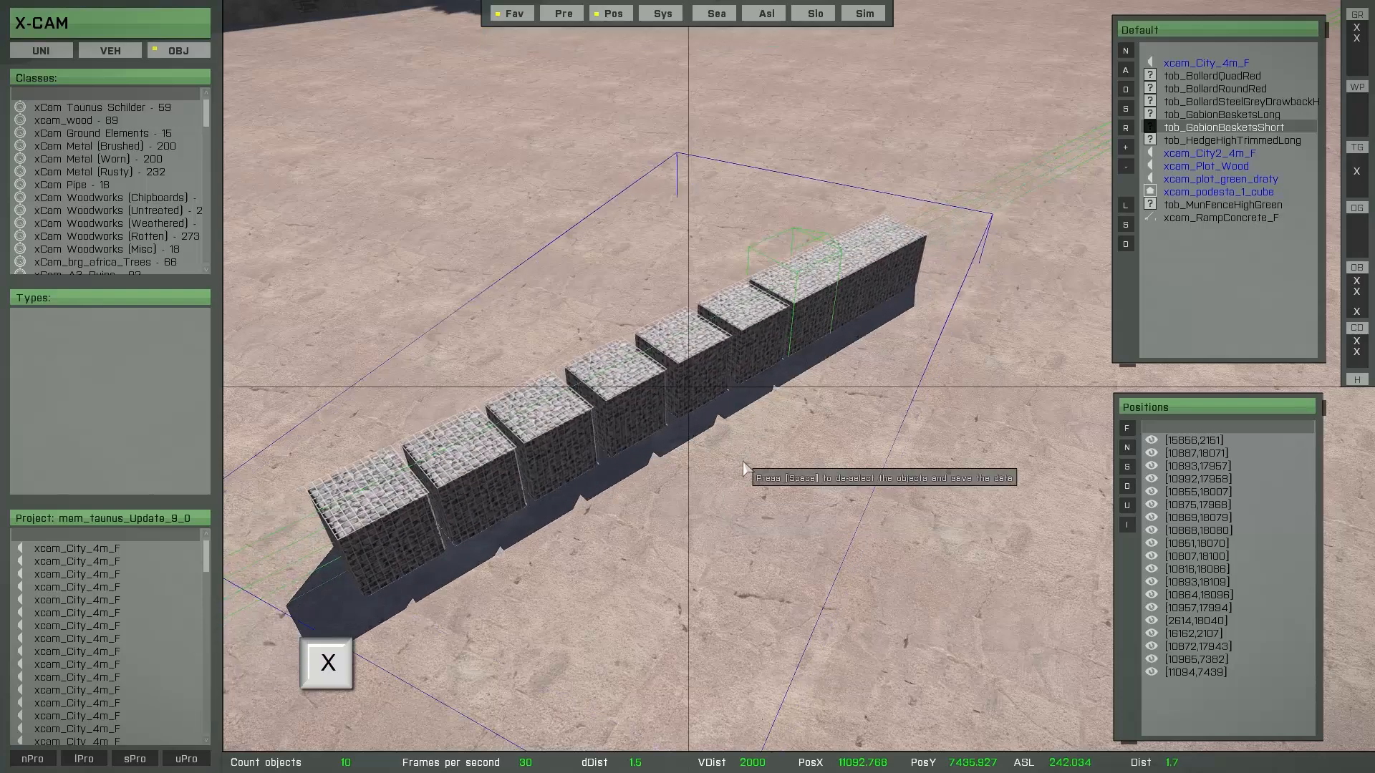
{"action": "key", "text": "x"}
{"action": "key", "text": "space"}
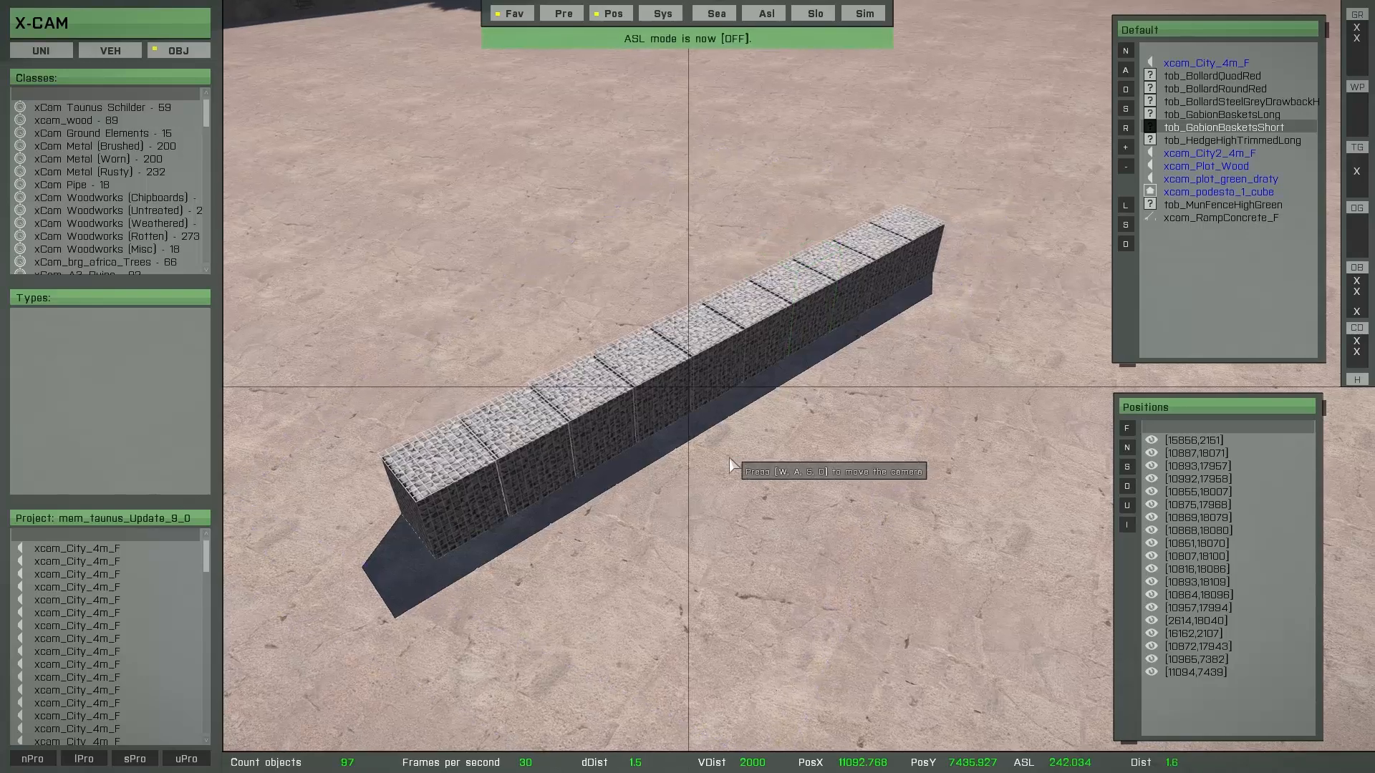
Step: Select the ten gabion baskets with the circular selection brush, try Extended movement on the X axis, and deselect them
{"action": "right_click_drag", "start_coordinate": [729, 465], "coordinate": [669, 475]}
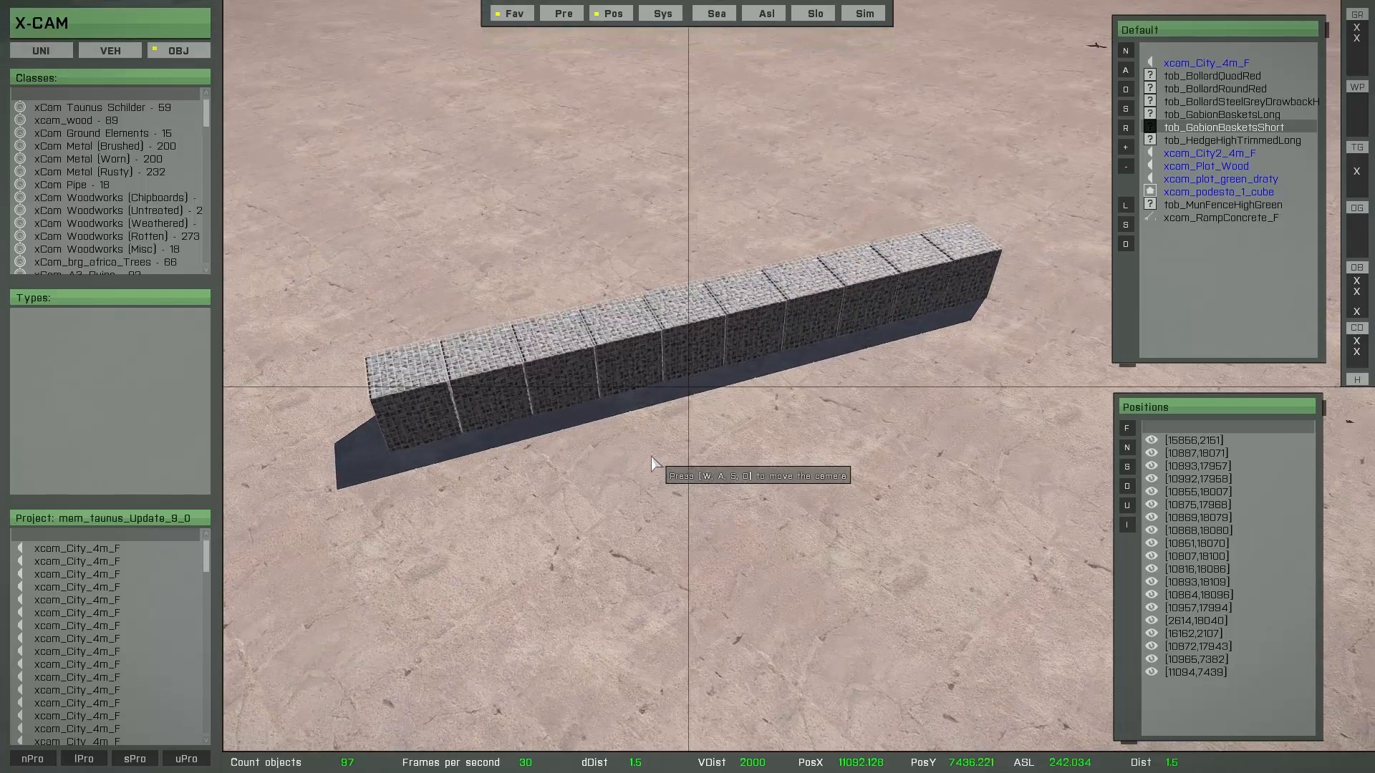
{"action": "key", "text": "b"}
{"action": "scroll", "coordinate": [653, 444], "scroll_direction": "up", "scroll_amount": 2}
{"action": "mouse_move", "coordinate": [653, 449]}
{"action": "left_mouse_down"}
{"action": "mouse_move", "coordinate": [647, 411]}
{"action": "mouse_move", "coordinate": [767, 393]}
{"action": "mouse_move", "coordinate": [566, 378]}
{"action": "mouse_move", "coordinate": [705, 380]}
{"action": "left_mouse_up"}
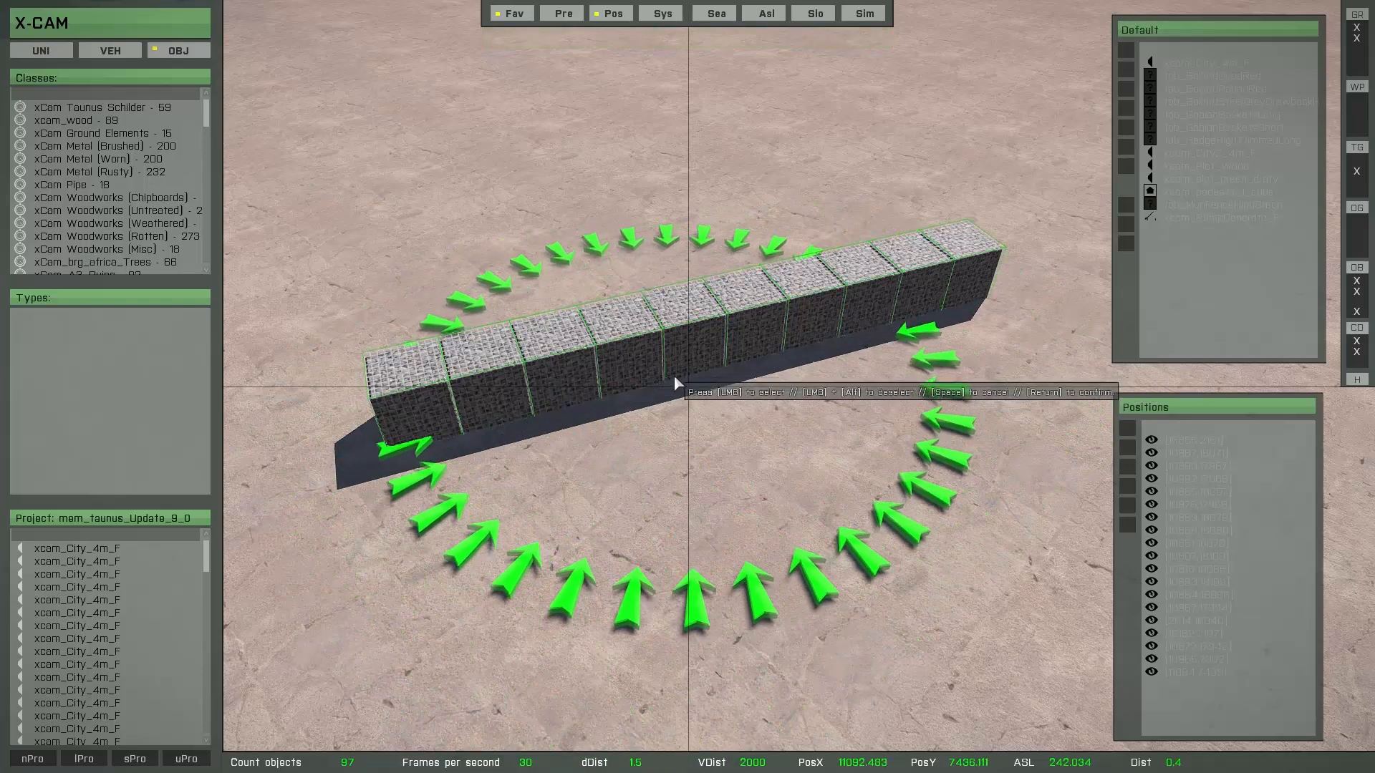
{"action": "key", "text": "Return"}
{"action": "key", "text": "x"}
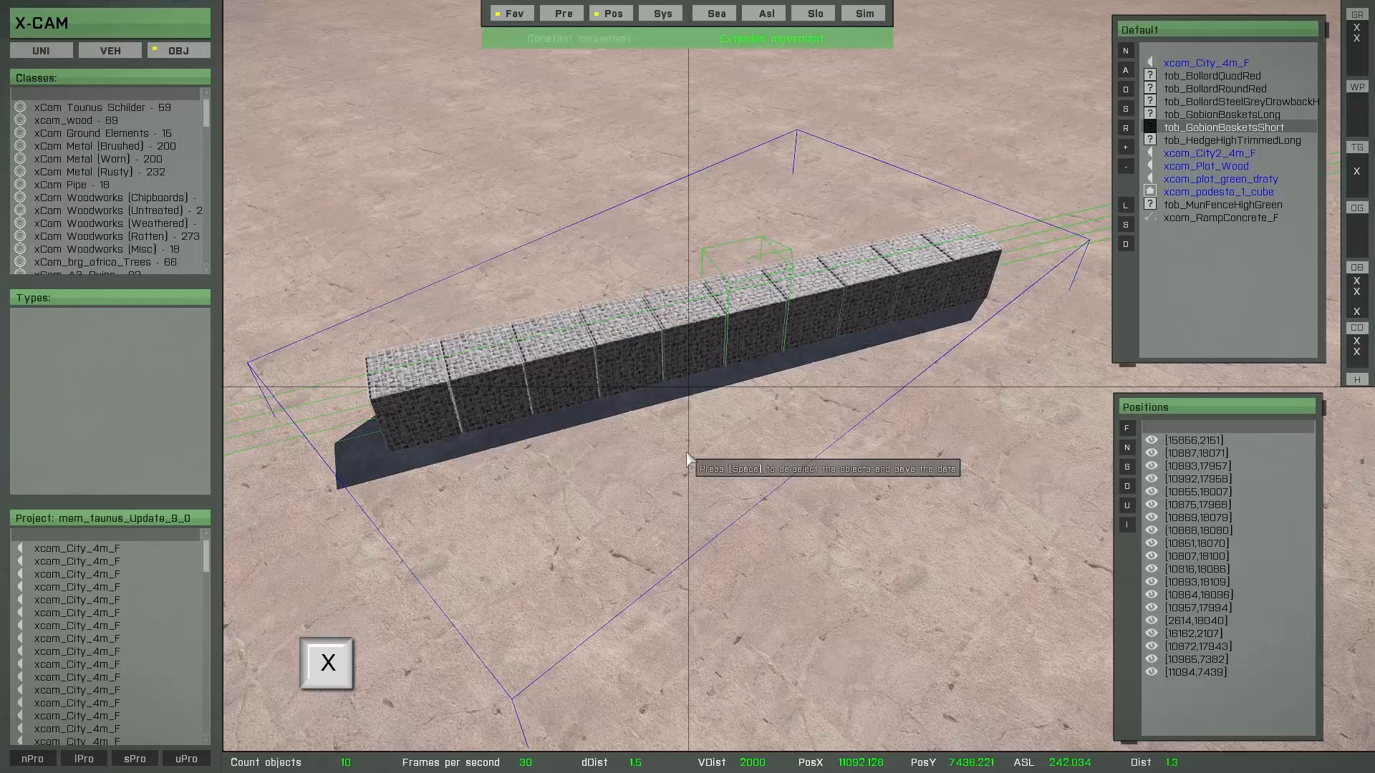
{"action": "left_click_drag", "start_coordinate": [689, 459], "coordinate": [728, 445]}
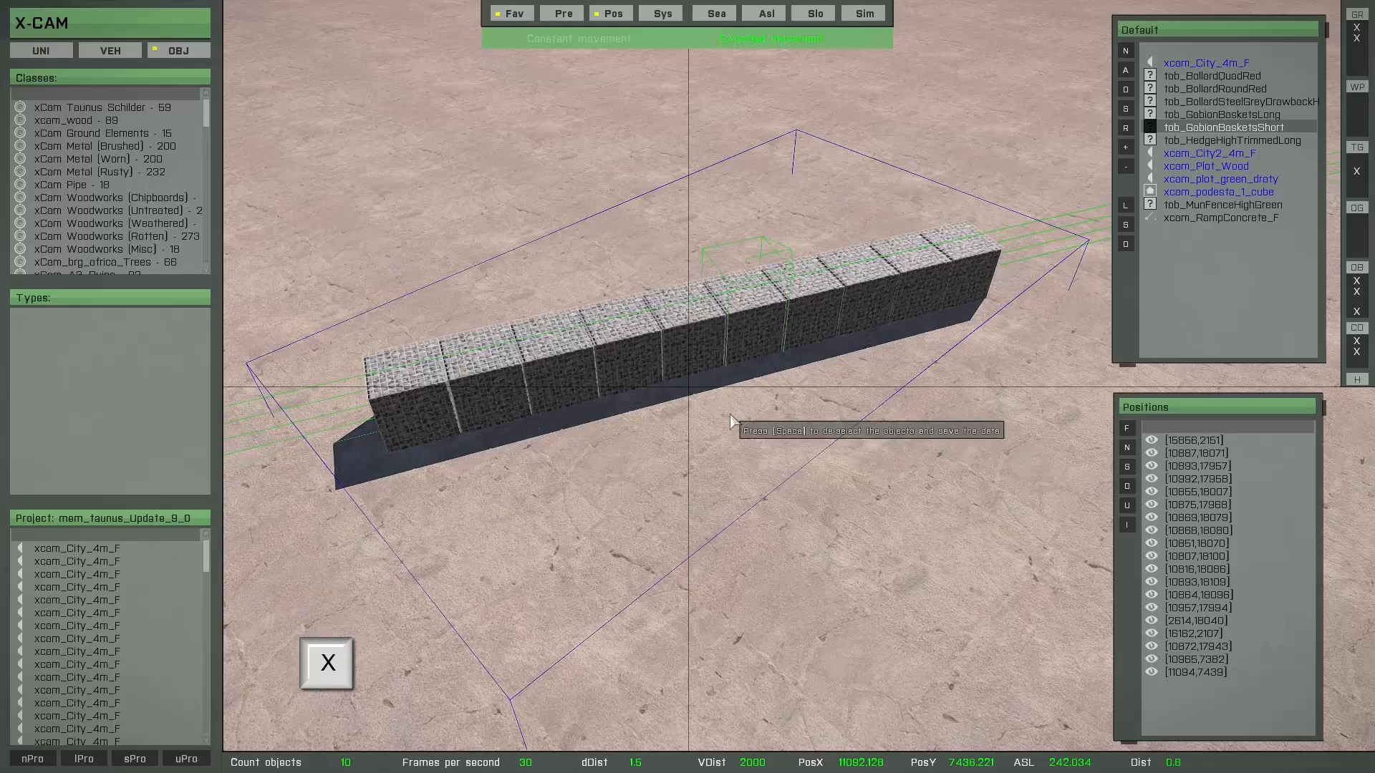
{"action": "key", "text": "space"}
{"action": "right_click_drag", "start_coordinate": [716, 379], "coordinate": [730, 444]}
{"action": "key", "text": "w"}
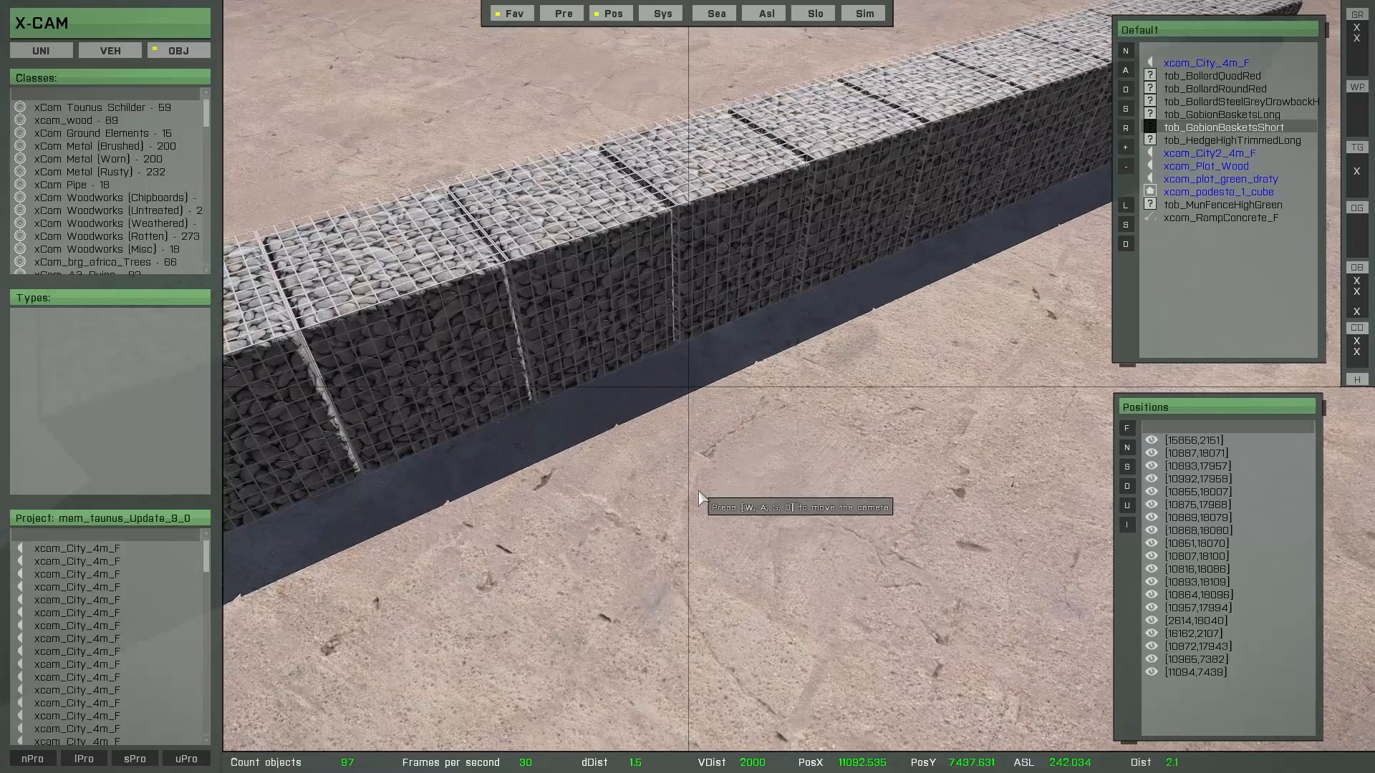
{"action": "key", "text": "s"}
{"action": "key", "text": "w"}
{"action": "key", "text": "s"}
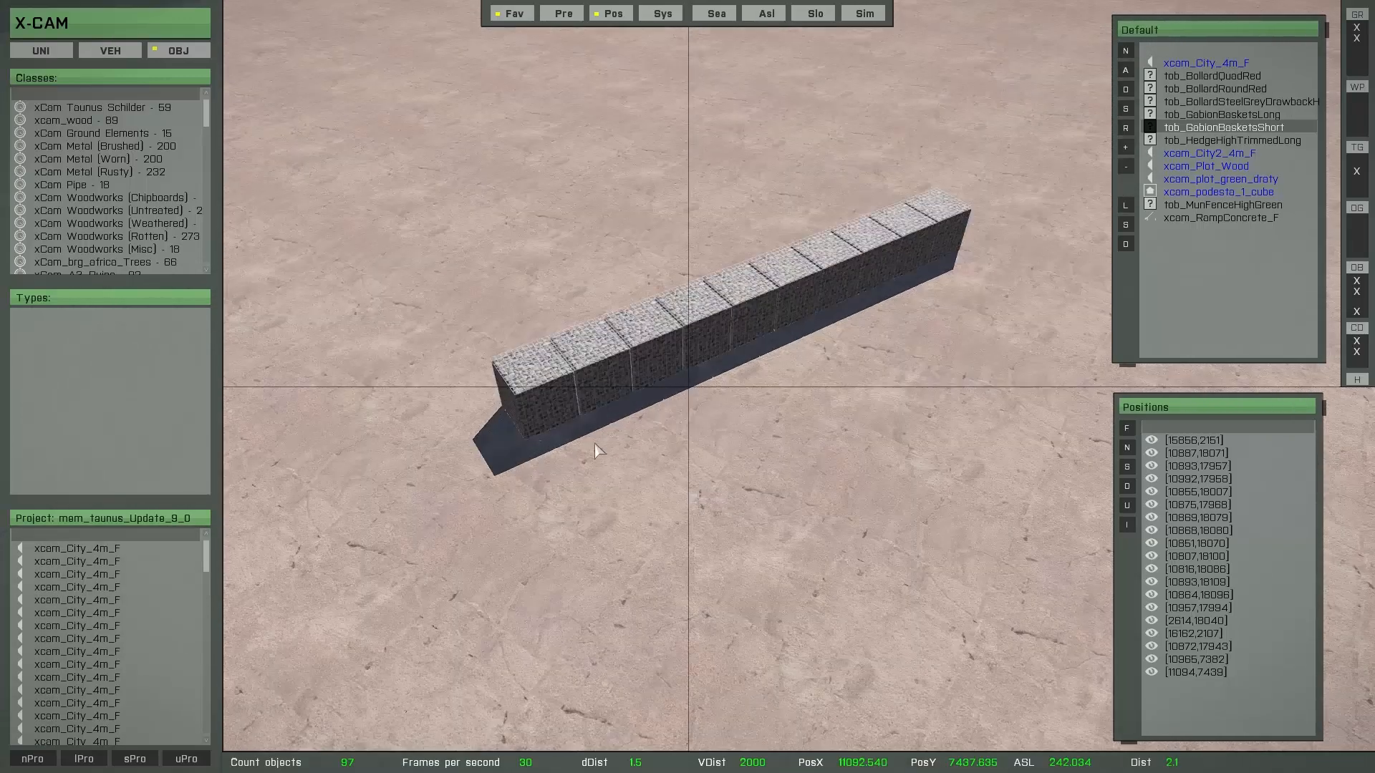
Step: Add the ten gabion baskets individually to a group selection, try Extended movement on the X axis, and deselect them
{"action": "left_click", "coordinate": [544, 404], "text": "ctrl"}
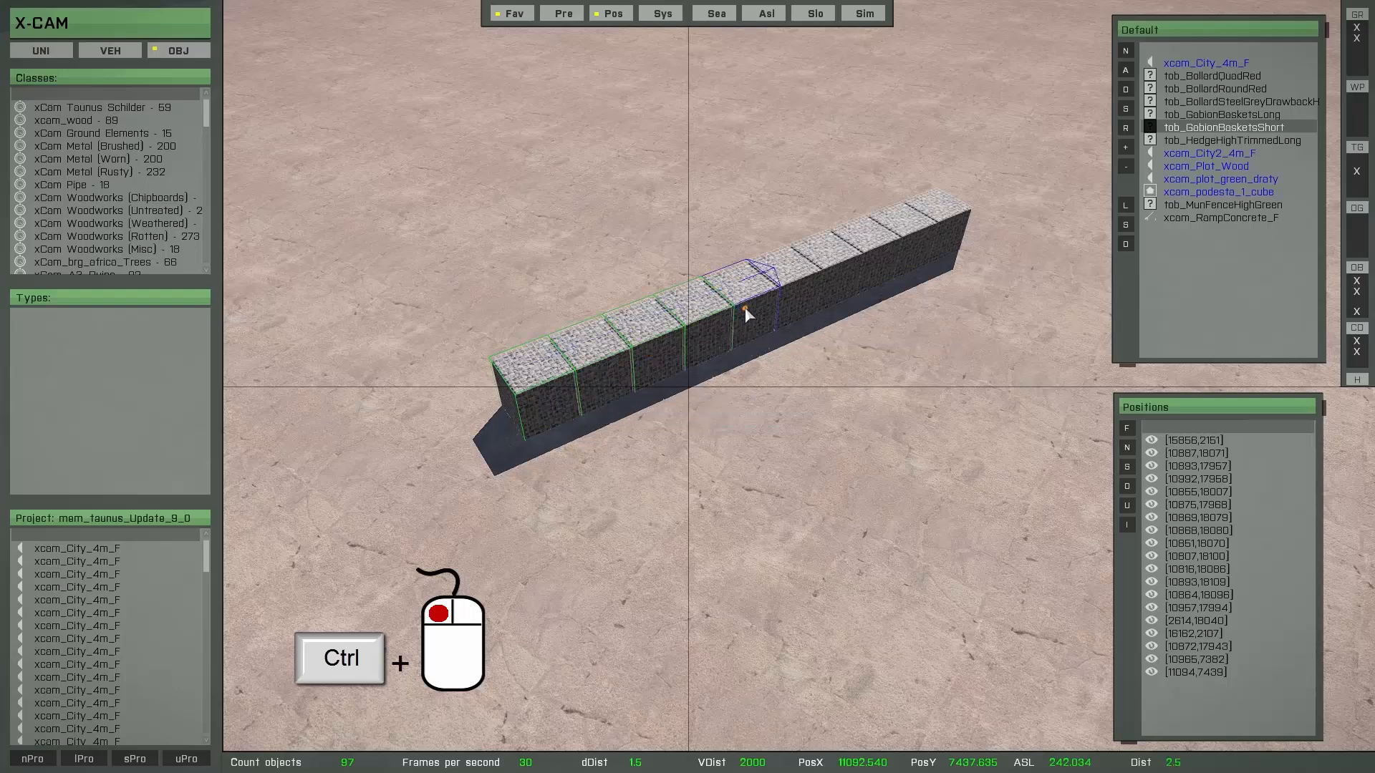
{"action": "left_click", "coordinate": [794, 286], "text": "ctrl"}
{"action": "left_click", "coordinate": [833, 273], "text": "ctrl"}
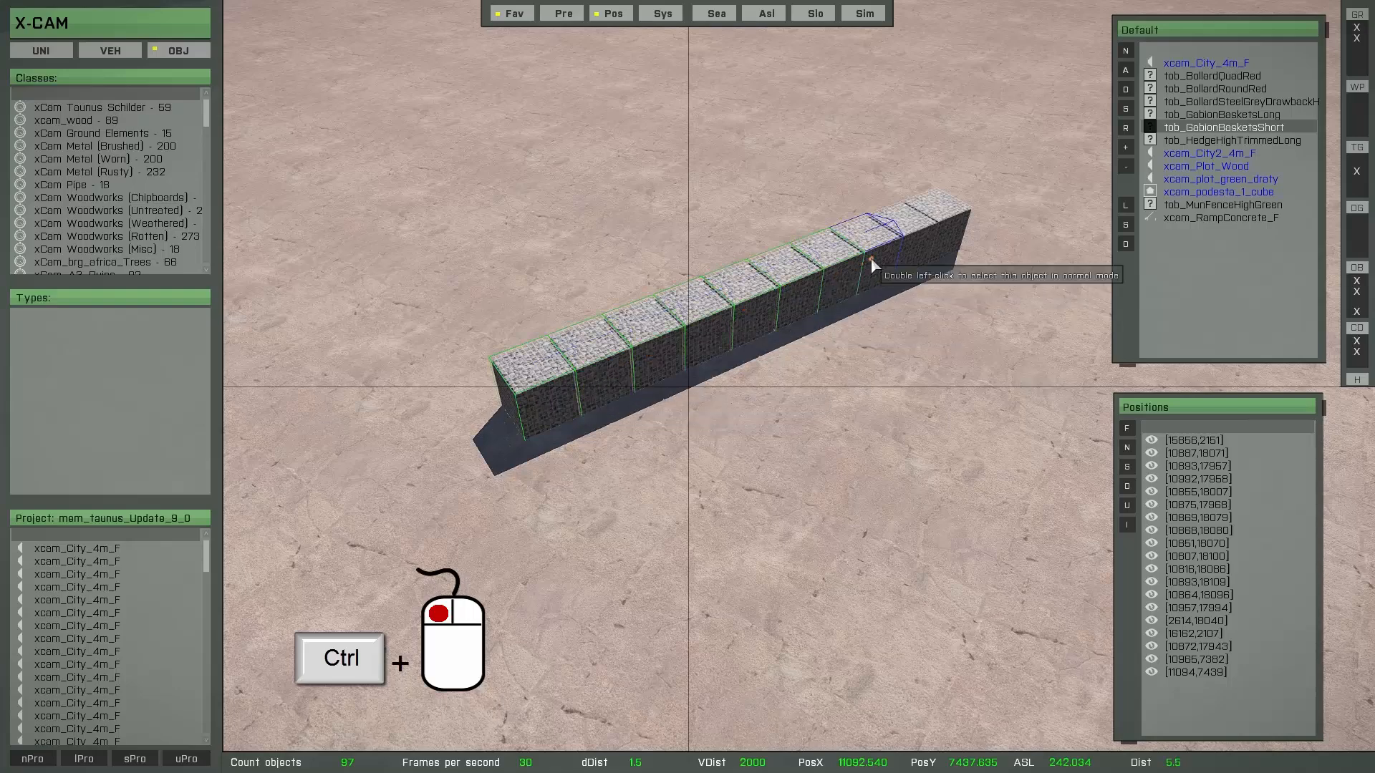
{"action": "left_click", "coordinate": [871, 255], "text": "ctrl"}
{"action": "left_click", "coordinate": [914, 239], "text": "ctrl"}
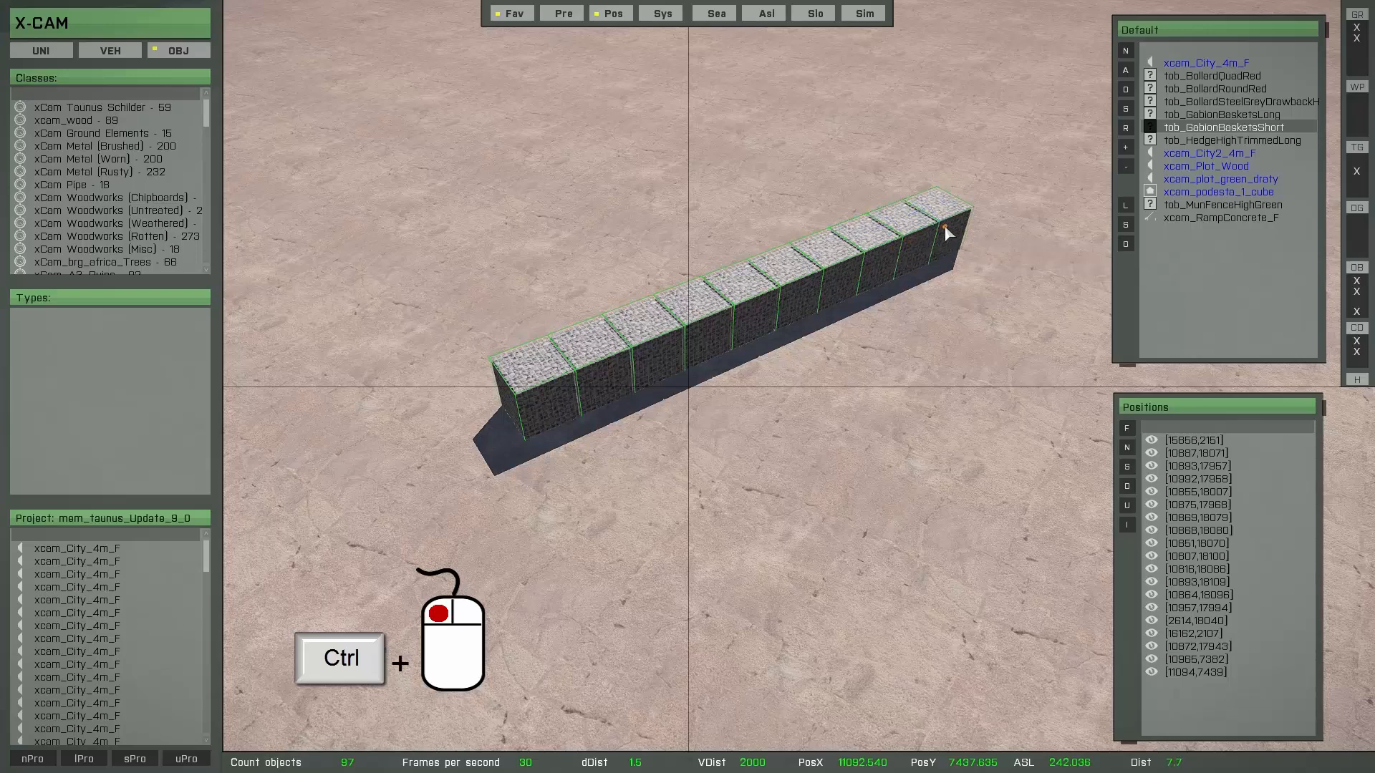
{"action": "left_click", "coordinate": [951, 224], "text": "ctrl"}
{"action": "key", "text": "Return"}
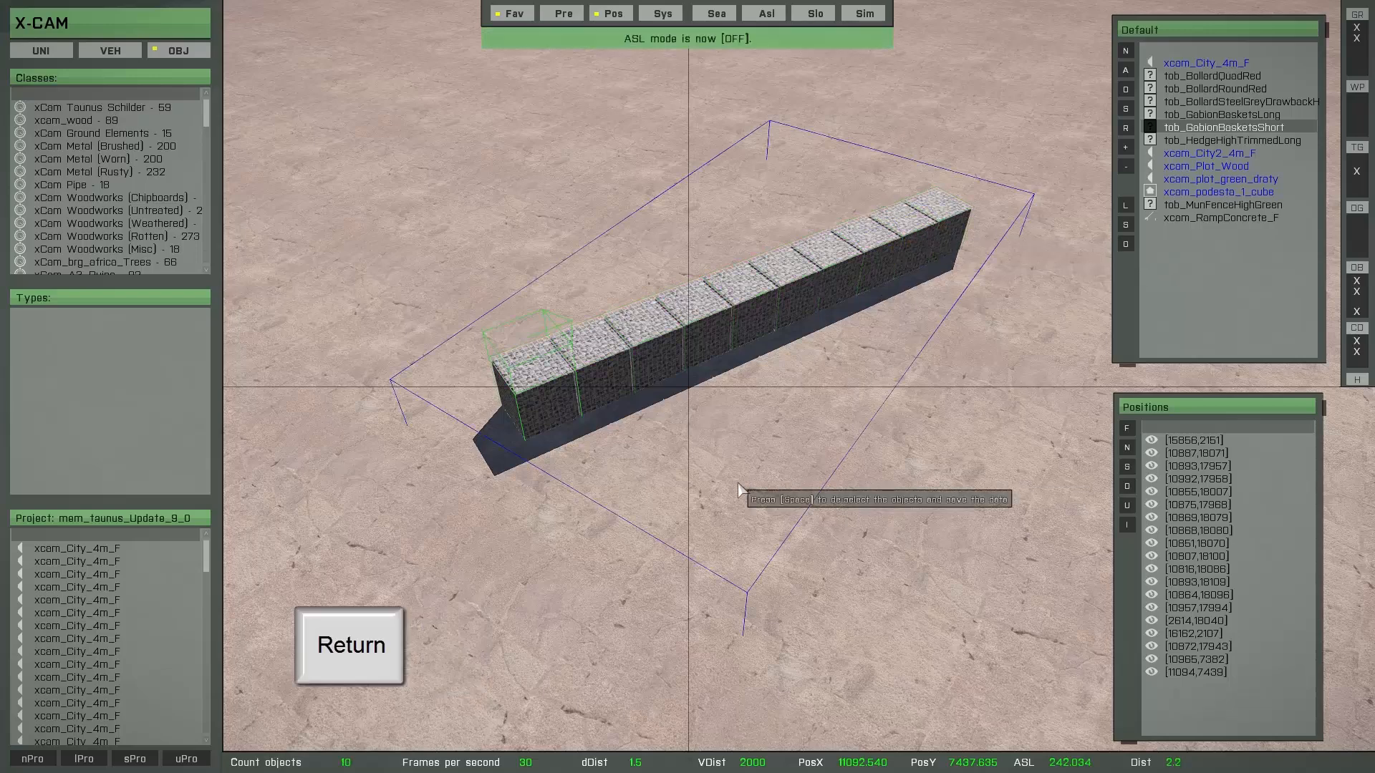
{"action": "key", "text": "x"}
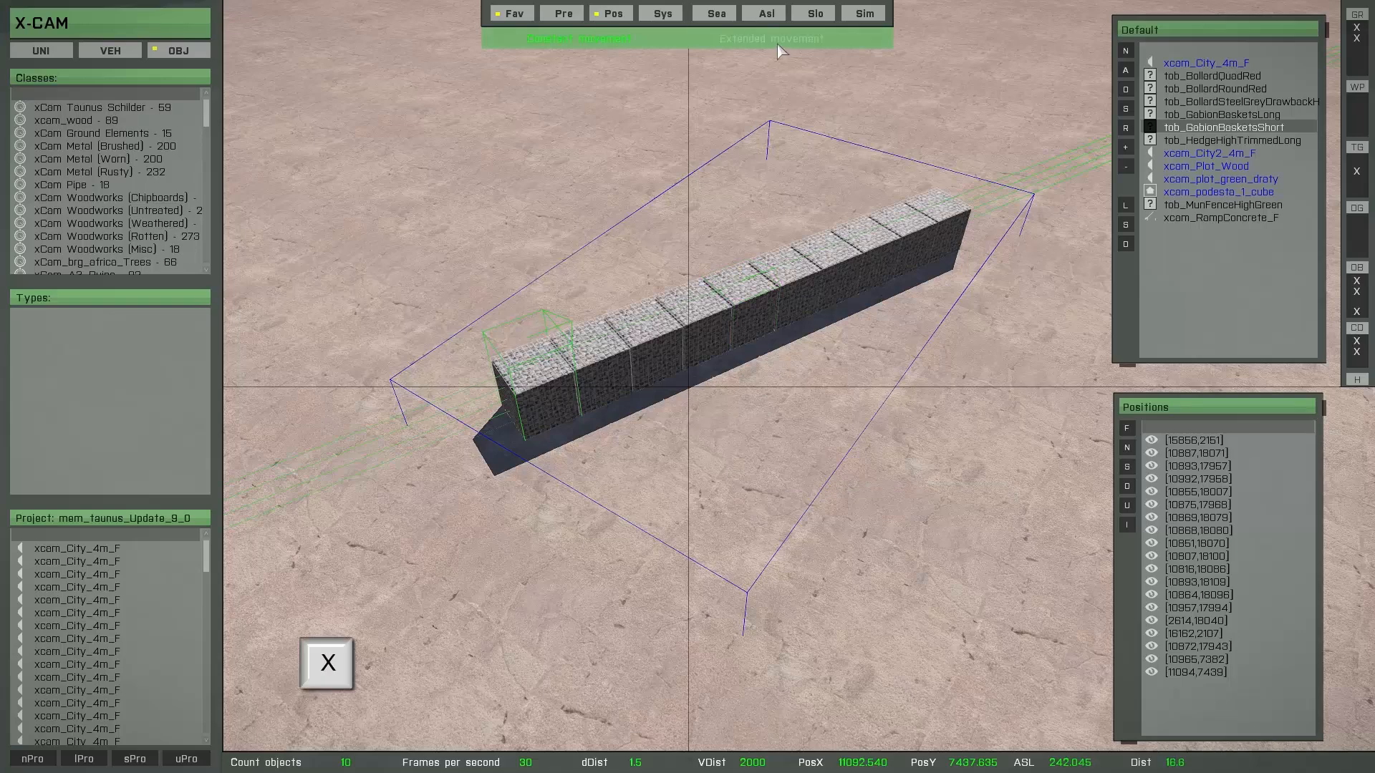
{"action": "left_click_drag", "start_coordinate": [736, 335], "coordinate": [706, 329]}
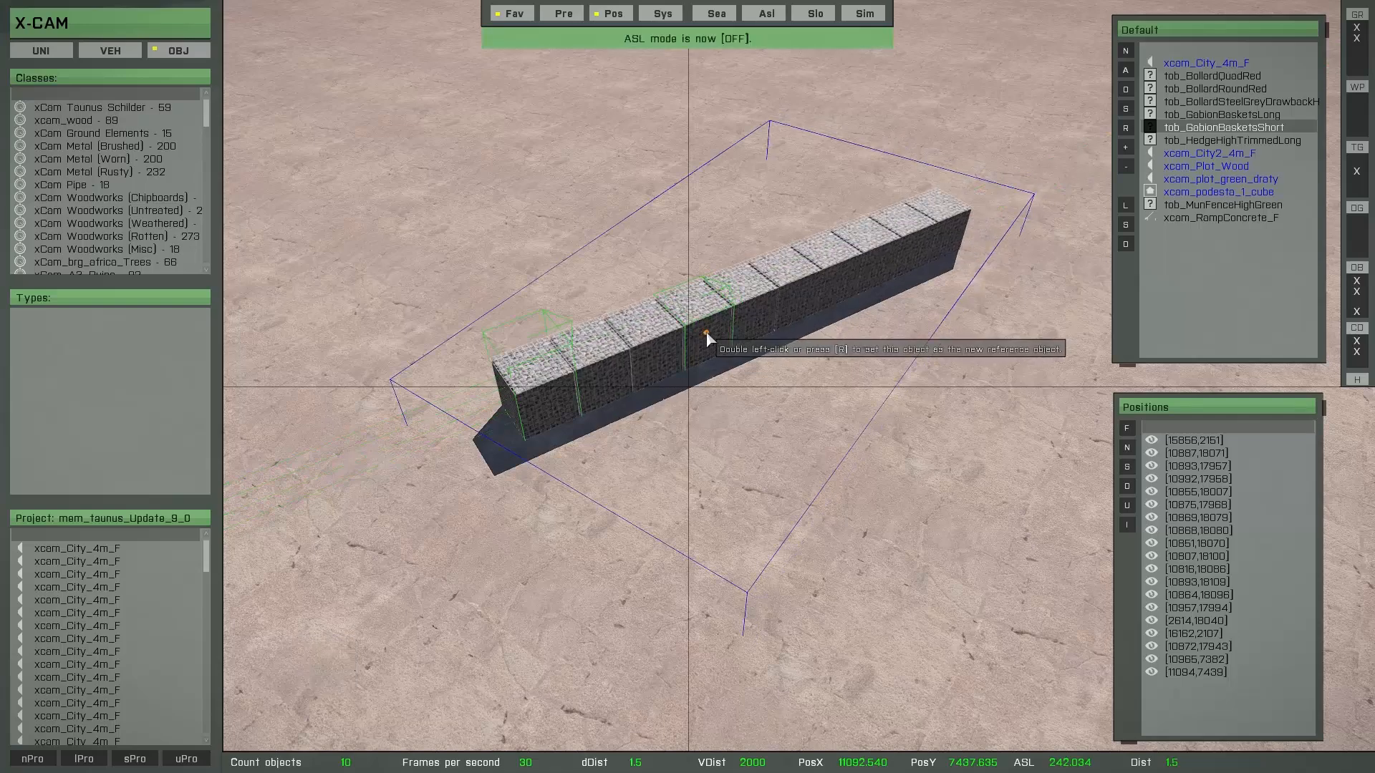
{"action": "left_click", "coordinate": [668, 465]}
Step: Select the ten gabion baskets with a smaller circular brush, spread them slightly with Extended movement on the X axis, and deselect them
{"action": "key", "text": "s"}
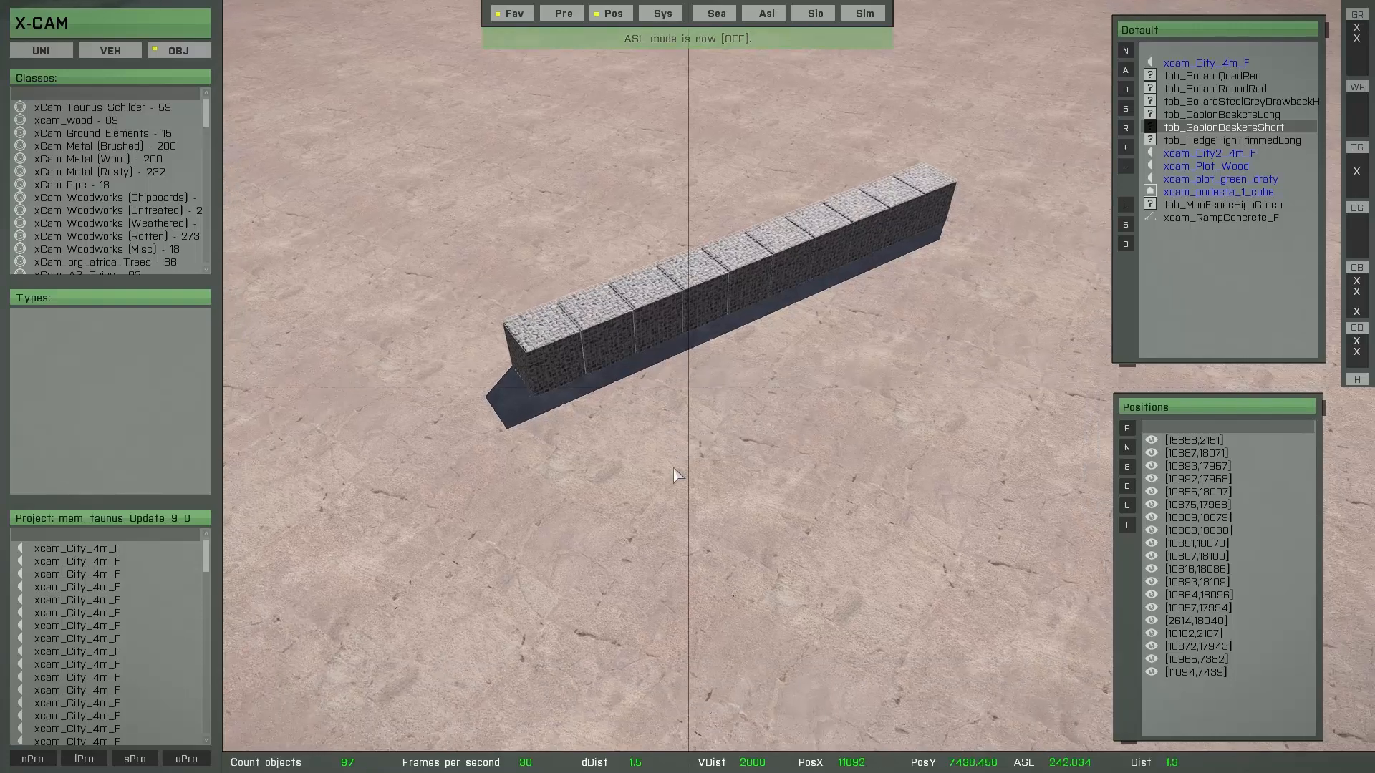
{"action": "key", "text": "c"}
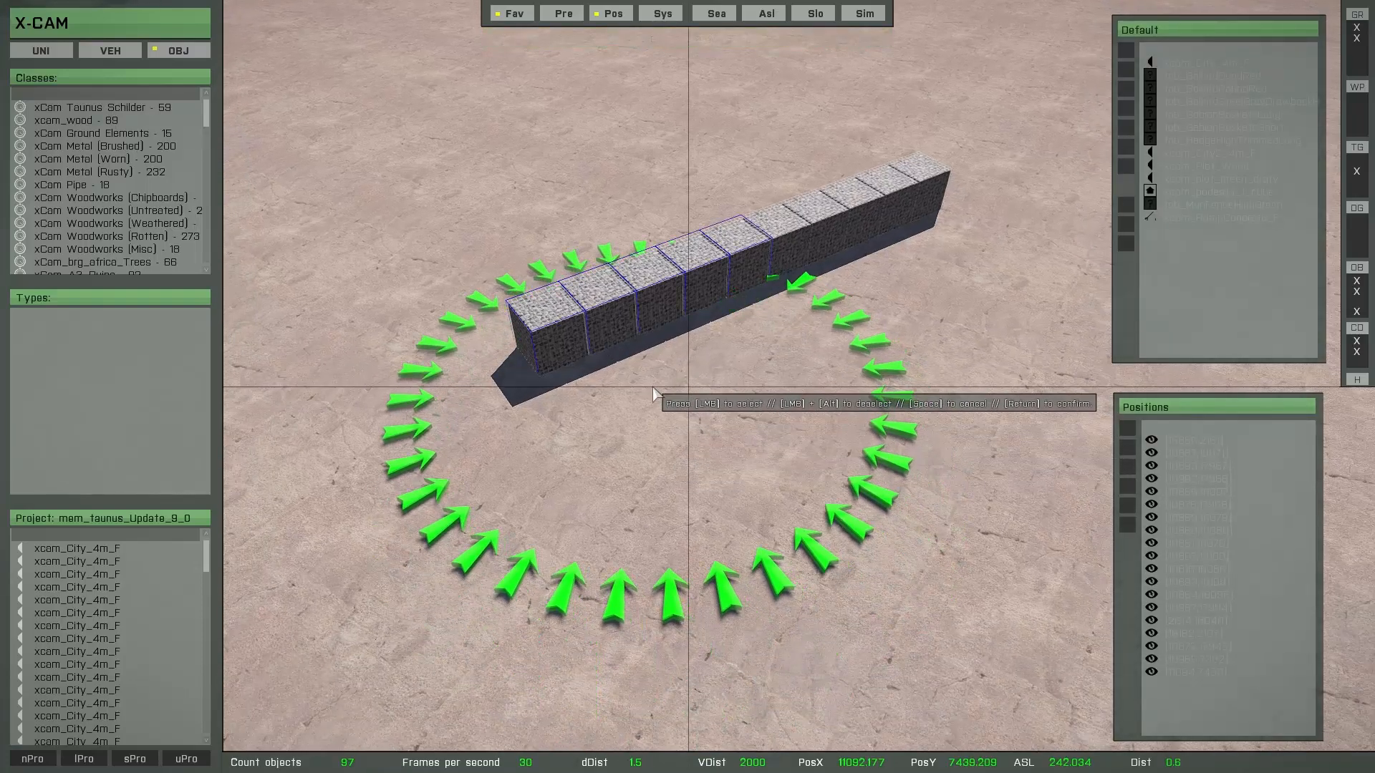
{"action": "scroll", "coordinate": [653, 393], "scroll_direction": "down", "scroll_amount": 3, "text": "shift"}
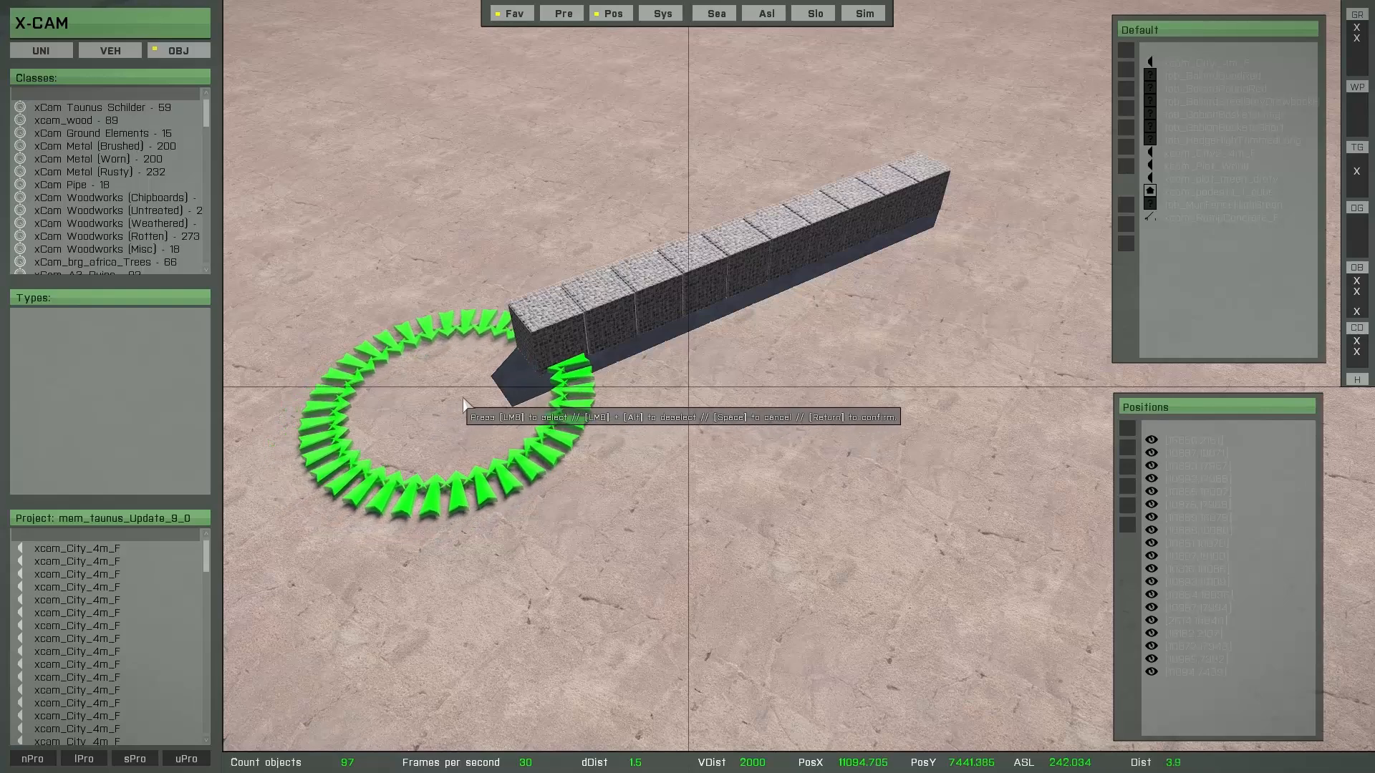
{"action": "mouse_move", "coordinate": [593, 355]}
{"action": "left_mouse_down"}
{"action": "mouse_move", "coordinate": [852, 223]}
{"action": "mouse_move", "coordinate": [946, 204]}
{"action": "left_mouse_up"}
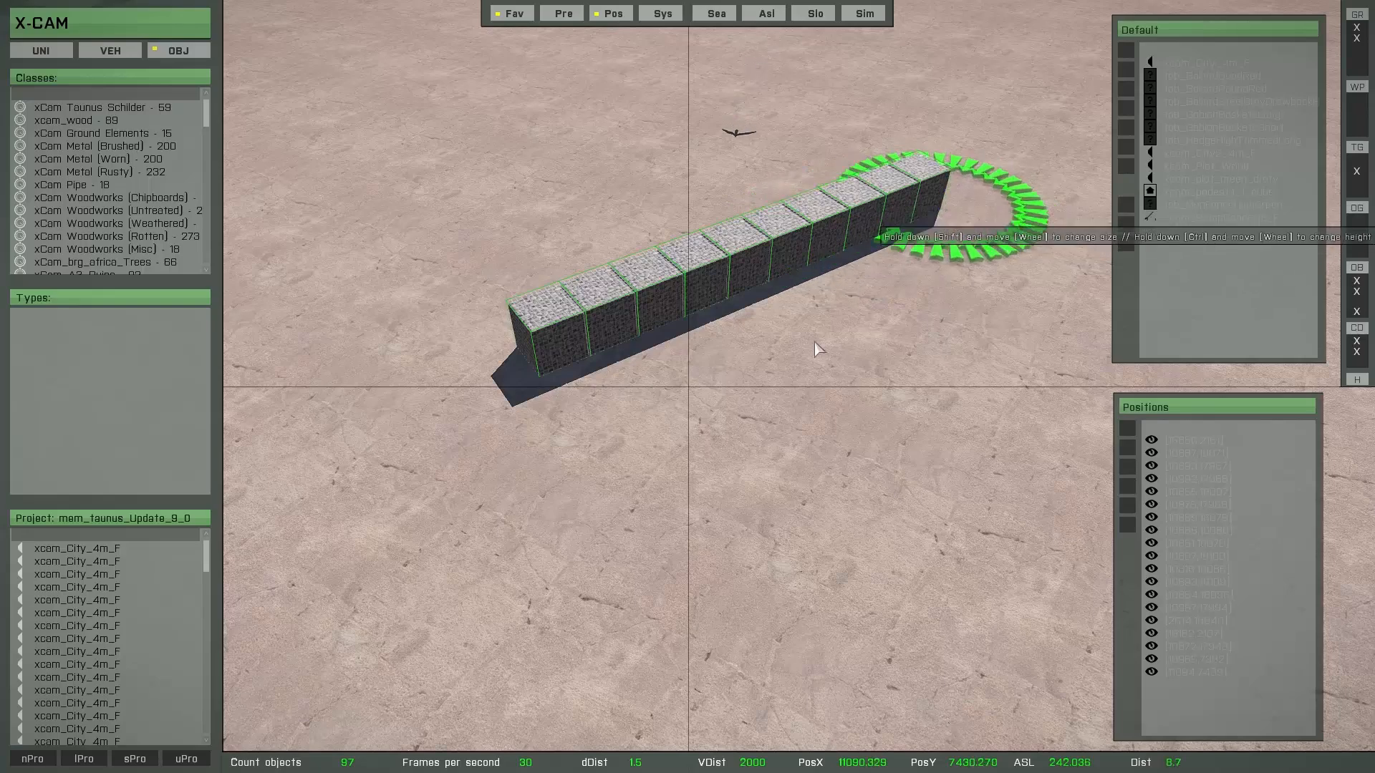
{"action": "key", "text": "w"}
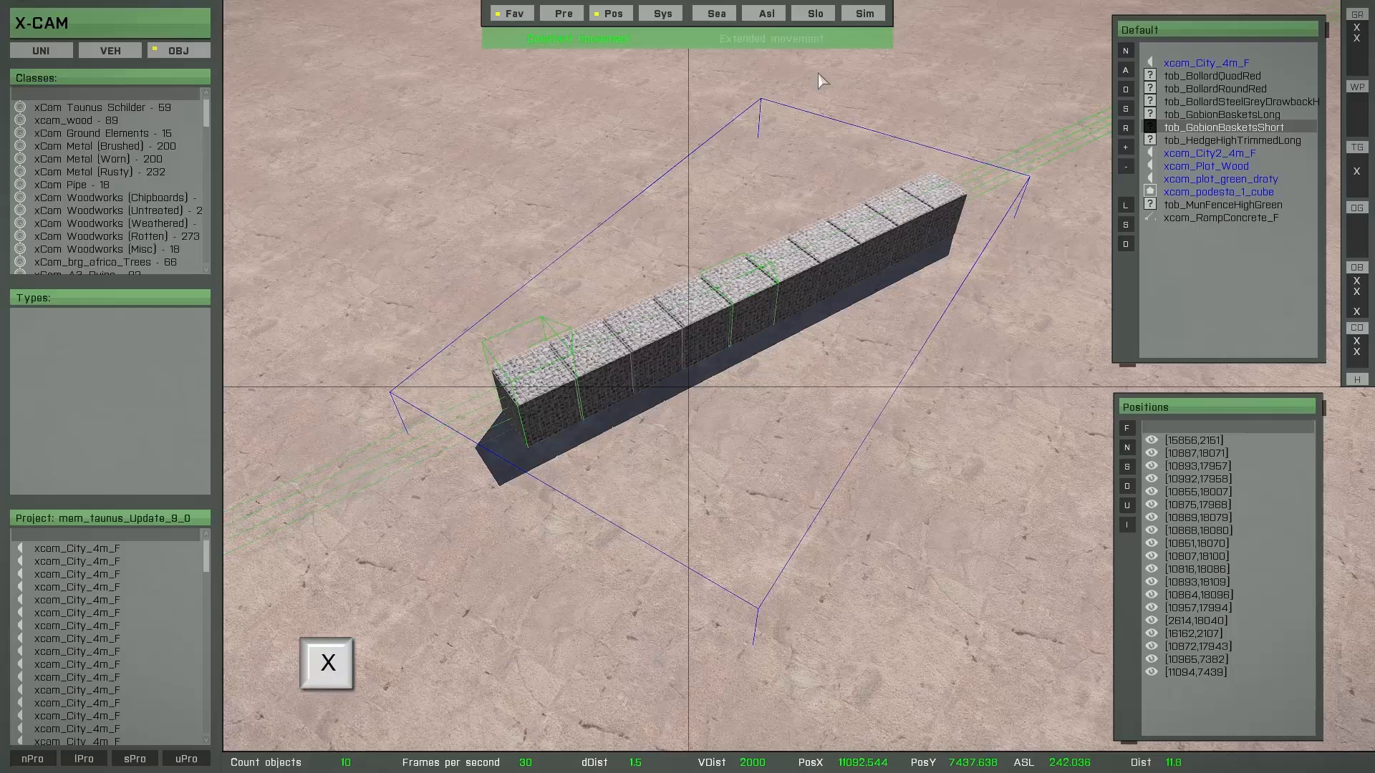
{"action": "left_click", "coordinate": [783, 36]}
{"action": "left_click_drag", "start_coordinate": [705, 423], "coordinate": [769, 419]}
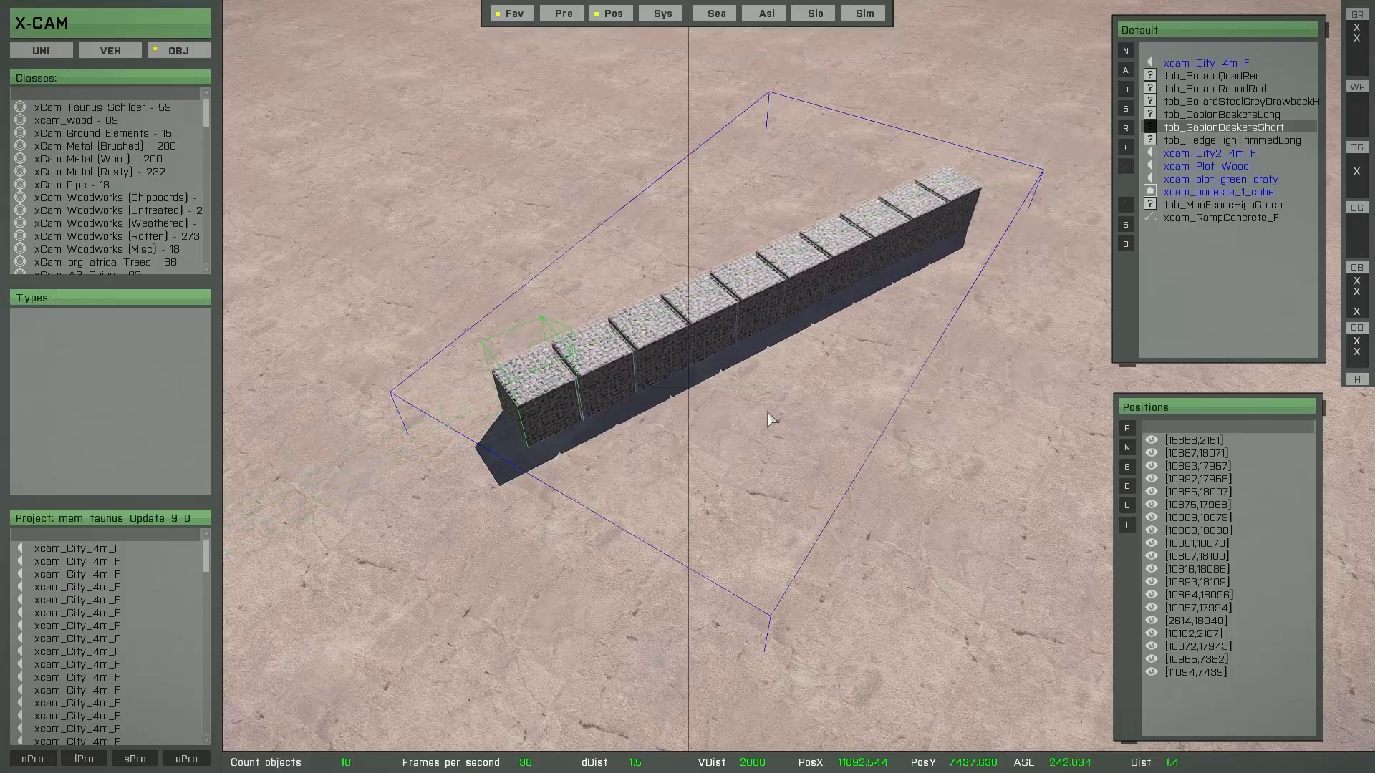
{"action": "right_click_drag", "start_coordinate": [767, 414], "coordinate": [707, 404]}
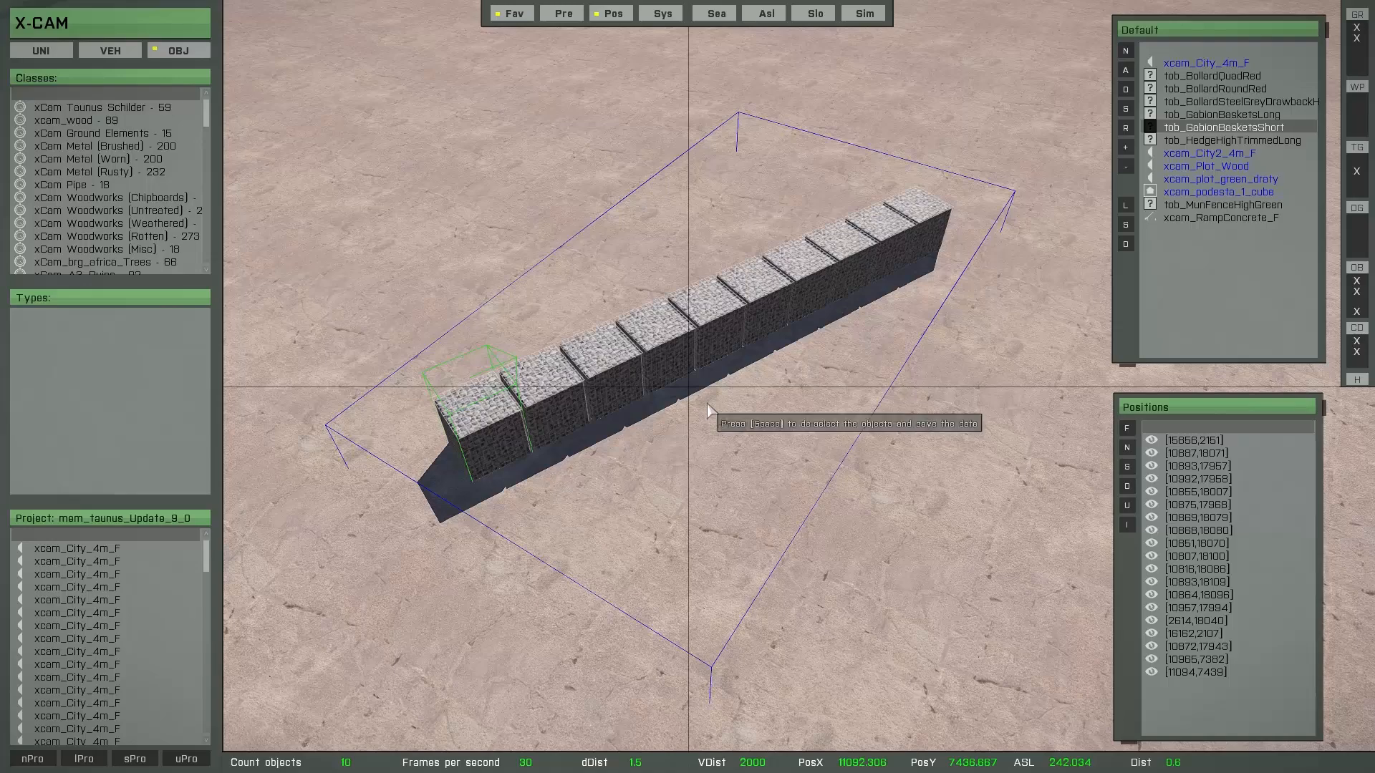
{"action": "key", "text": "space"}
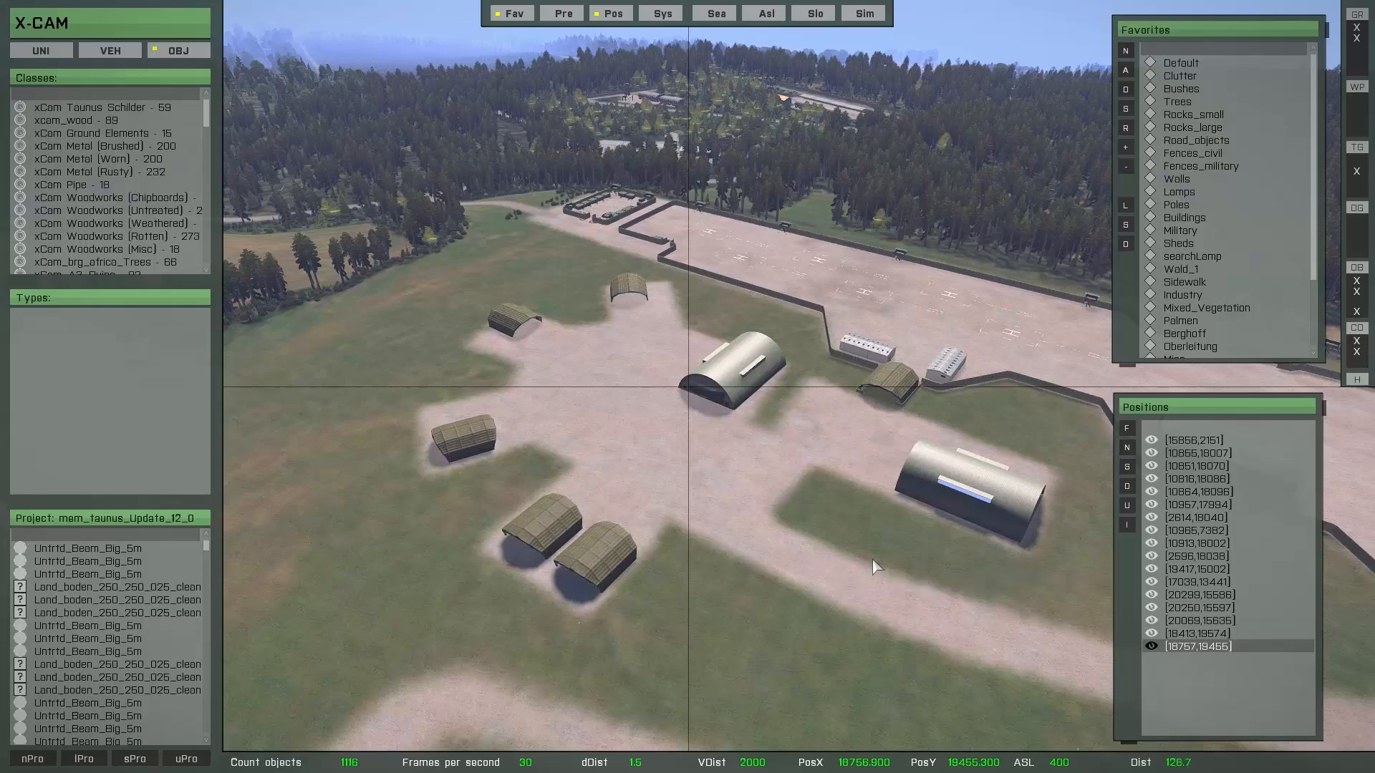
Step: Jump to the saved position [18413,19574] and load the long xcam_Shoot_House_Wall from the Walls favorites as a temporary object
{"action": "left_click", "coordinate": [1178, 634]}
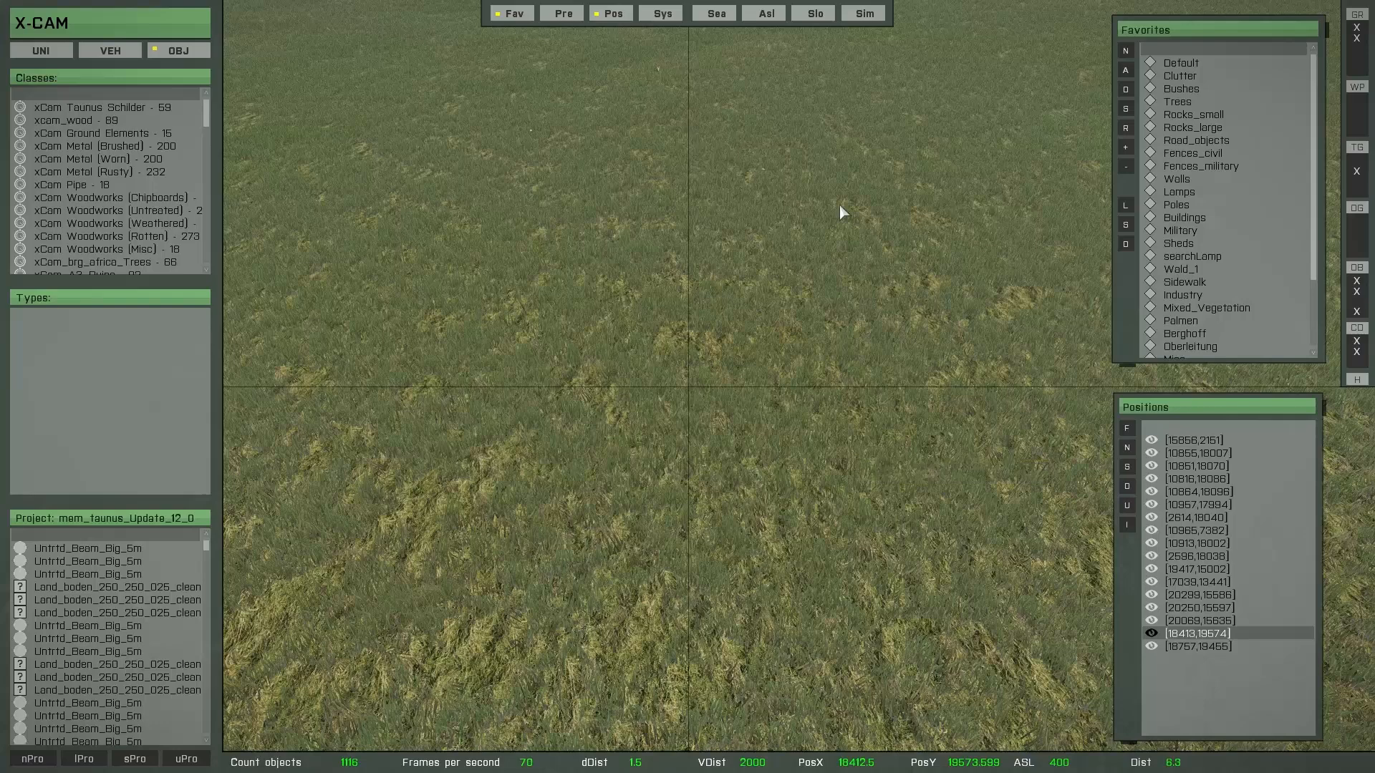
{"action": "left_click", "coordinate": [618, 14]}
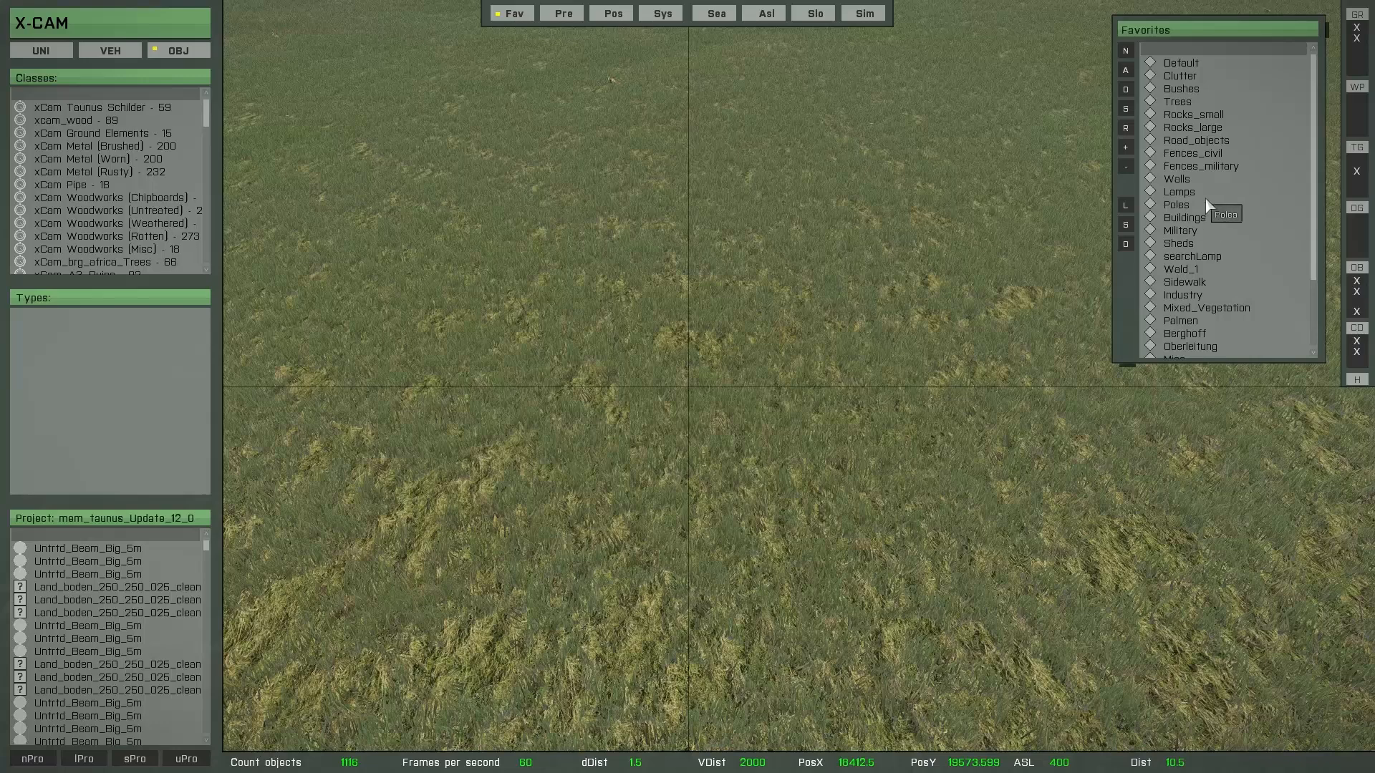
{"action": "left_click", "coordinate": [1182, 180]}
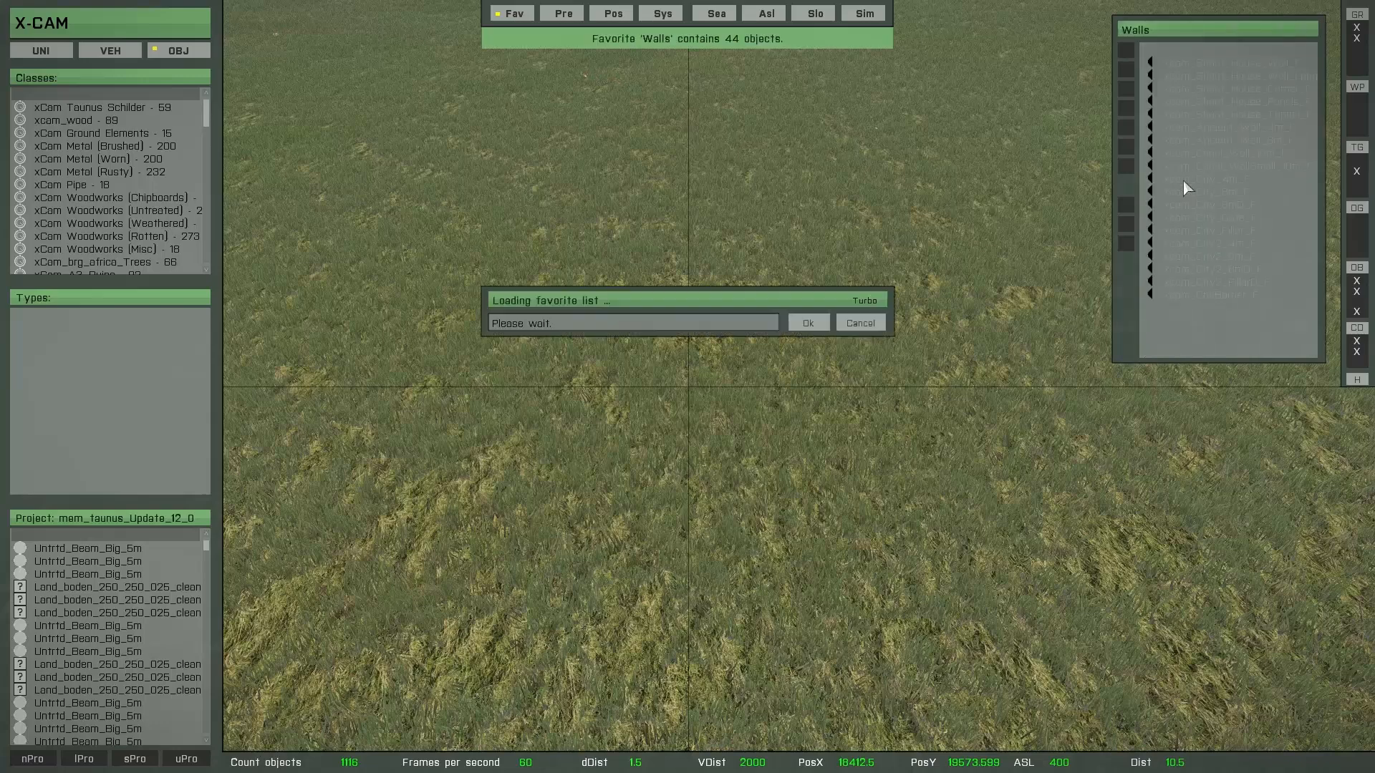
{"action": "left_click", "coordinate": [1184, 77]}
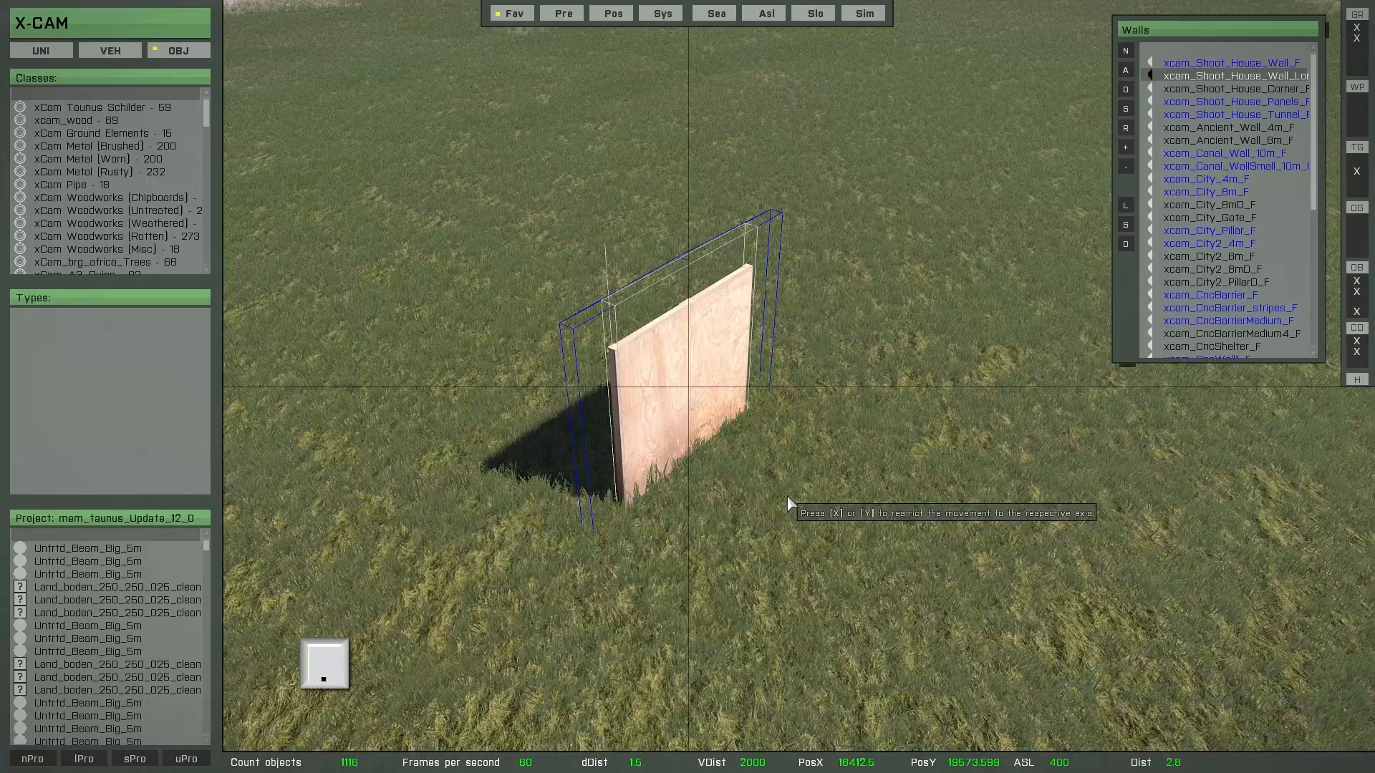
Step: Turn on ASL mode, try tilting the plywood wall freely about its lengthwise axis, and reset it to upright
{"action": "left_click", "coordinate": [767, 17]}
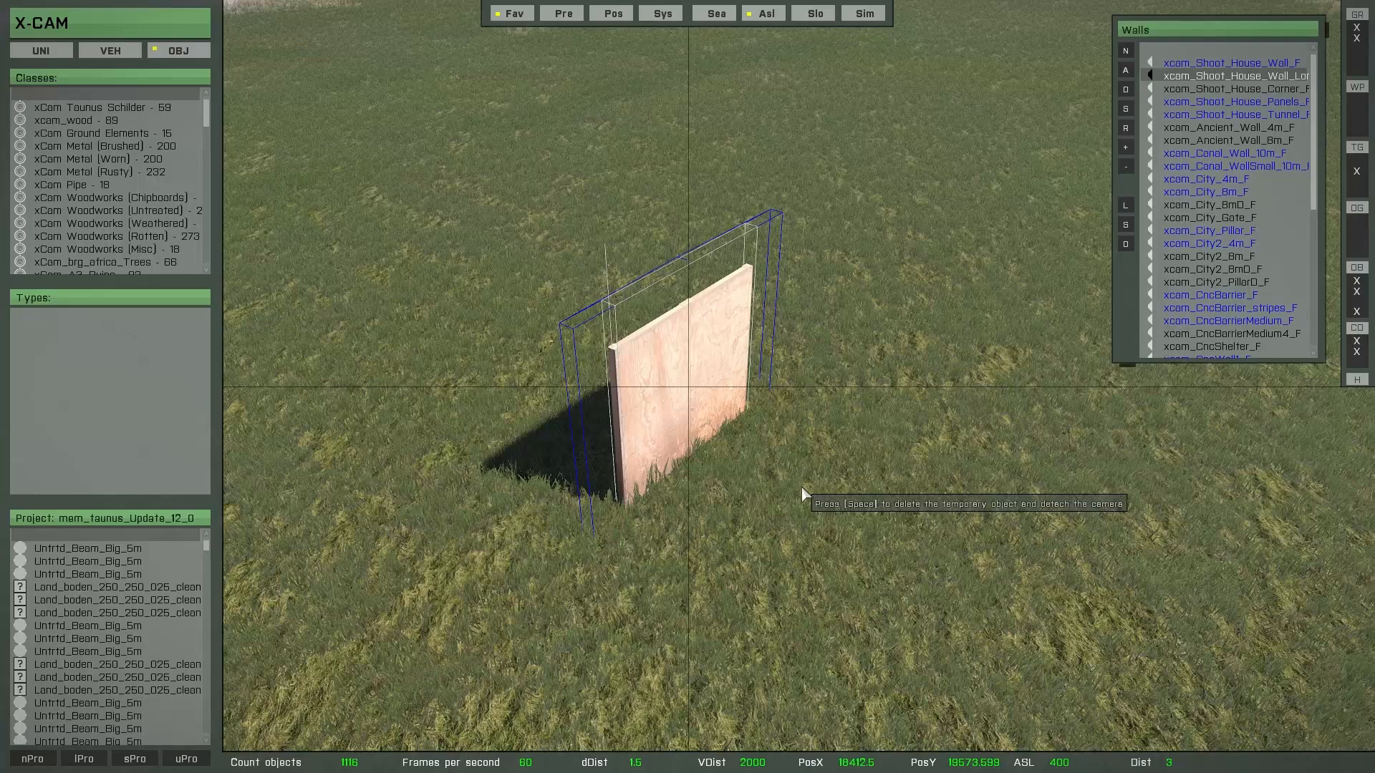
{"action": "key", "text": "period"}
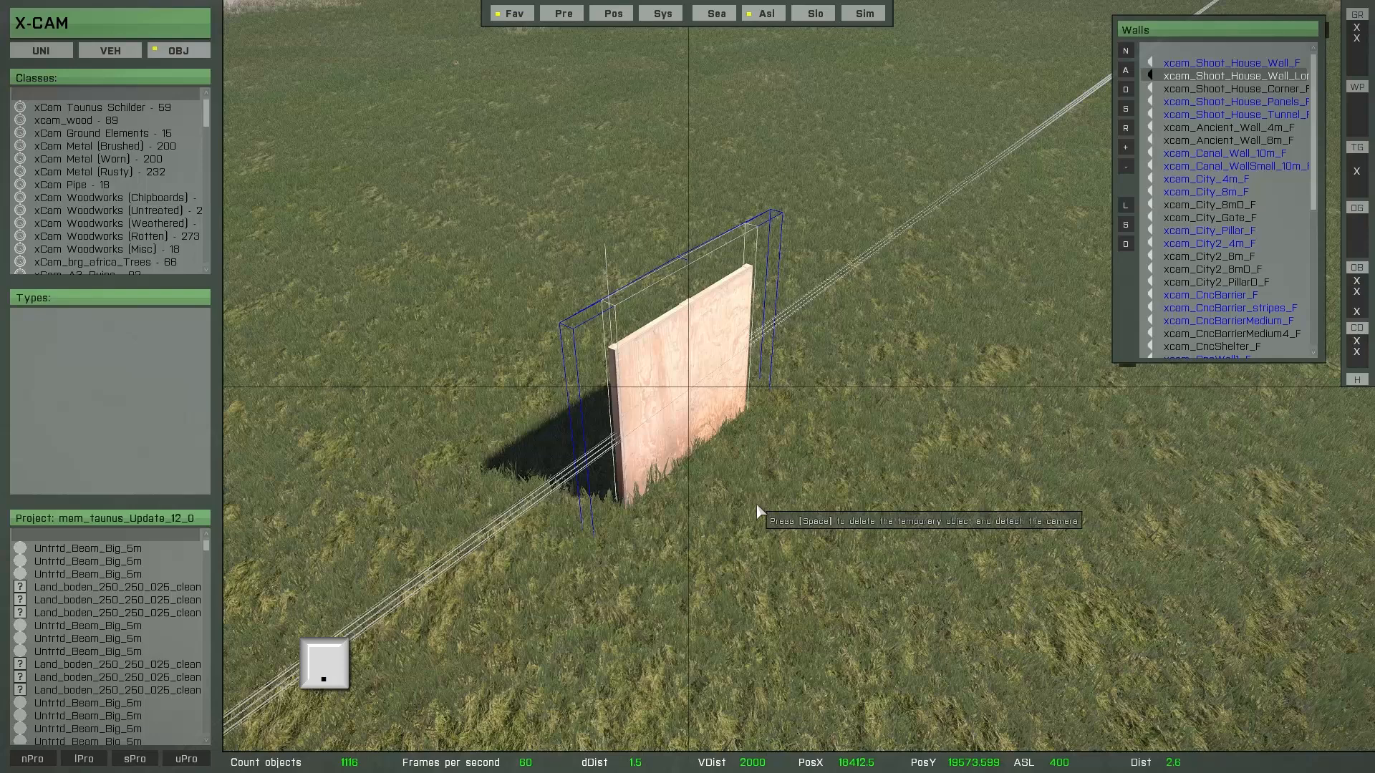
{"action": "key", "text": "period"}
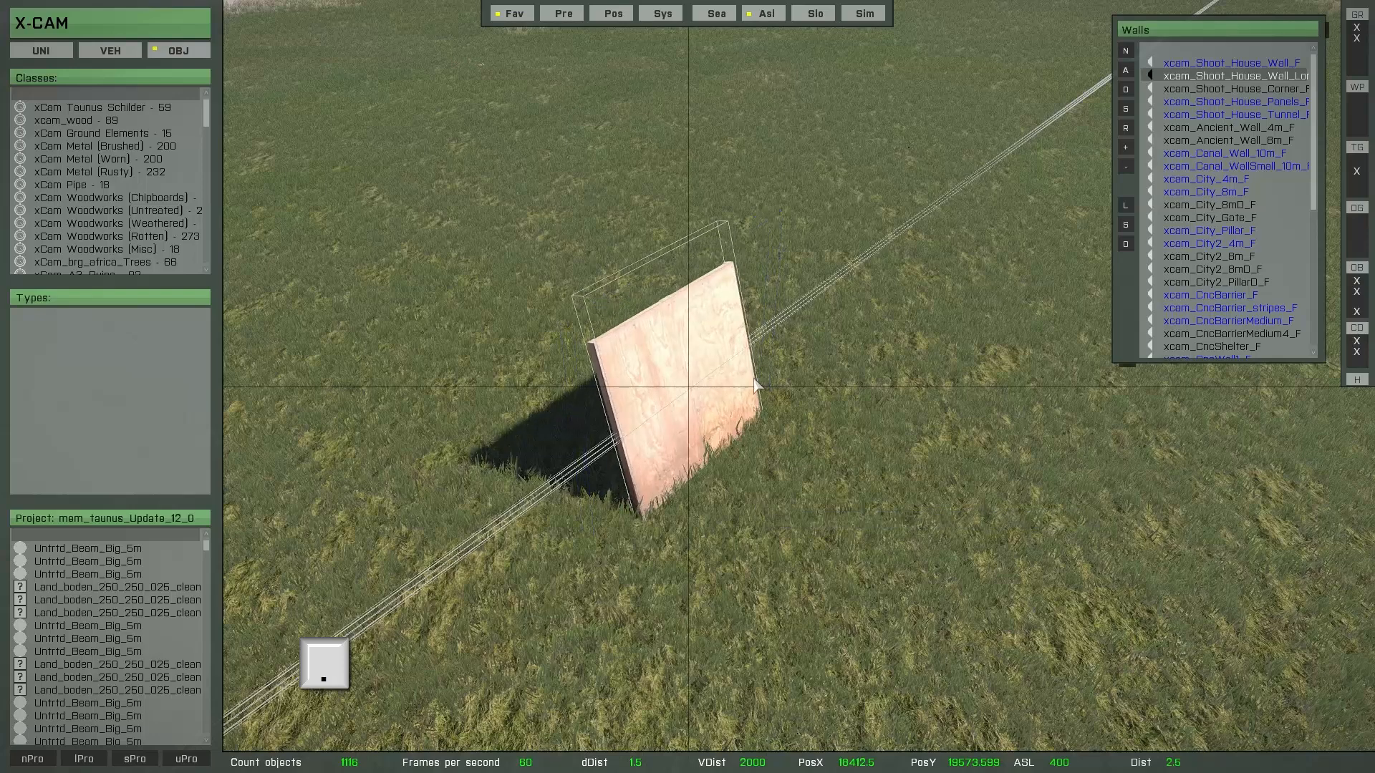
{"action": "key", "text": "period"}
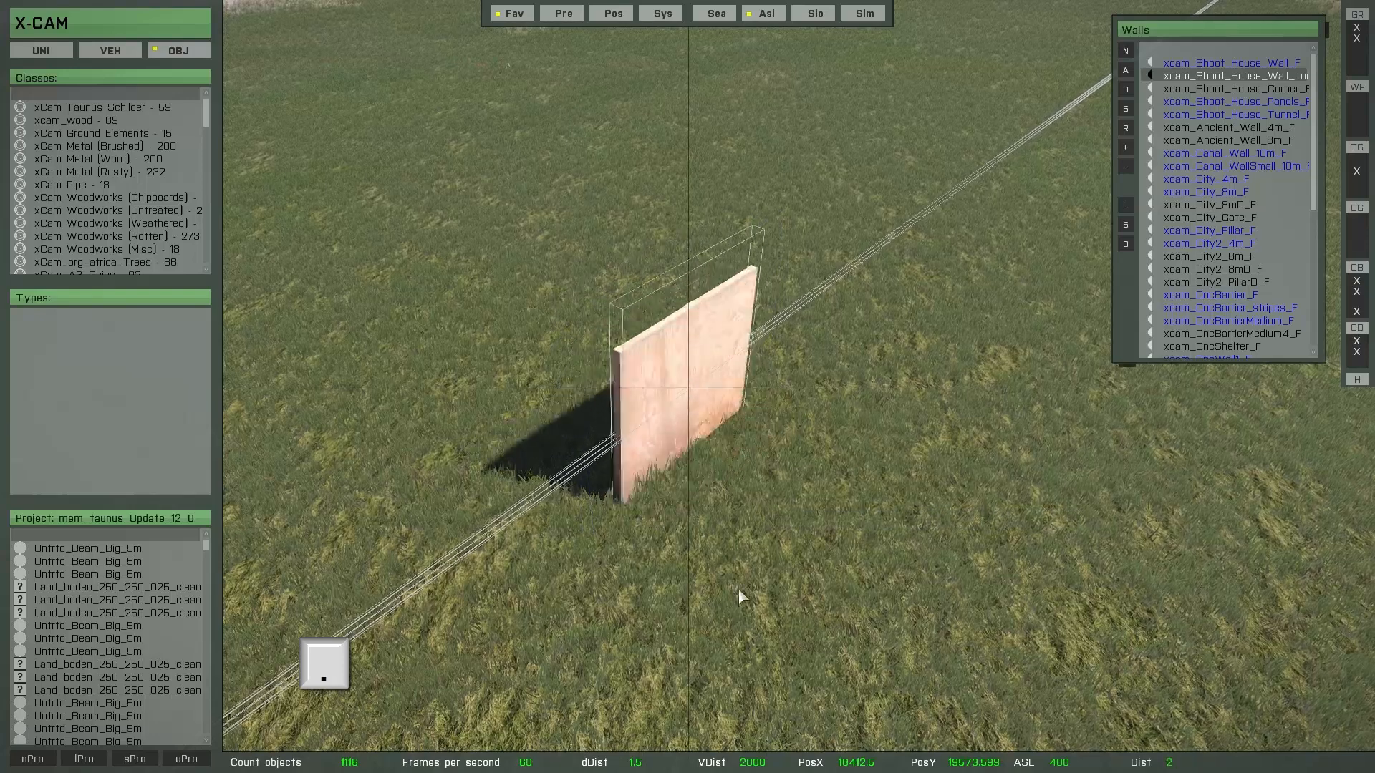
{"action": "key", "text": "period"}
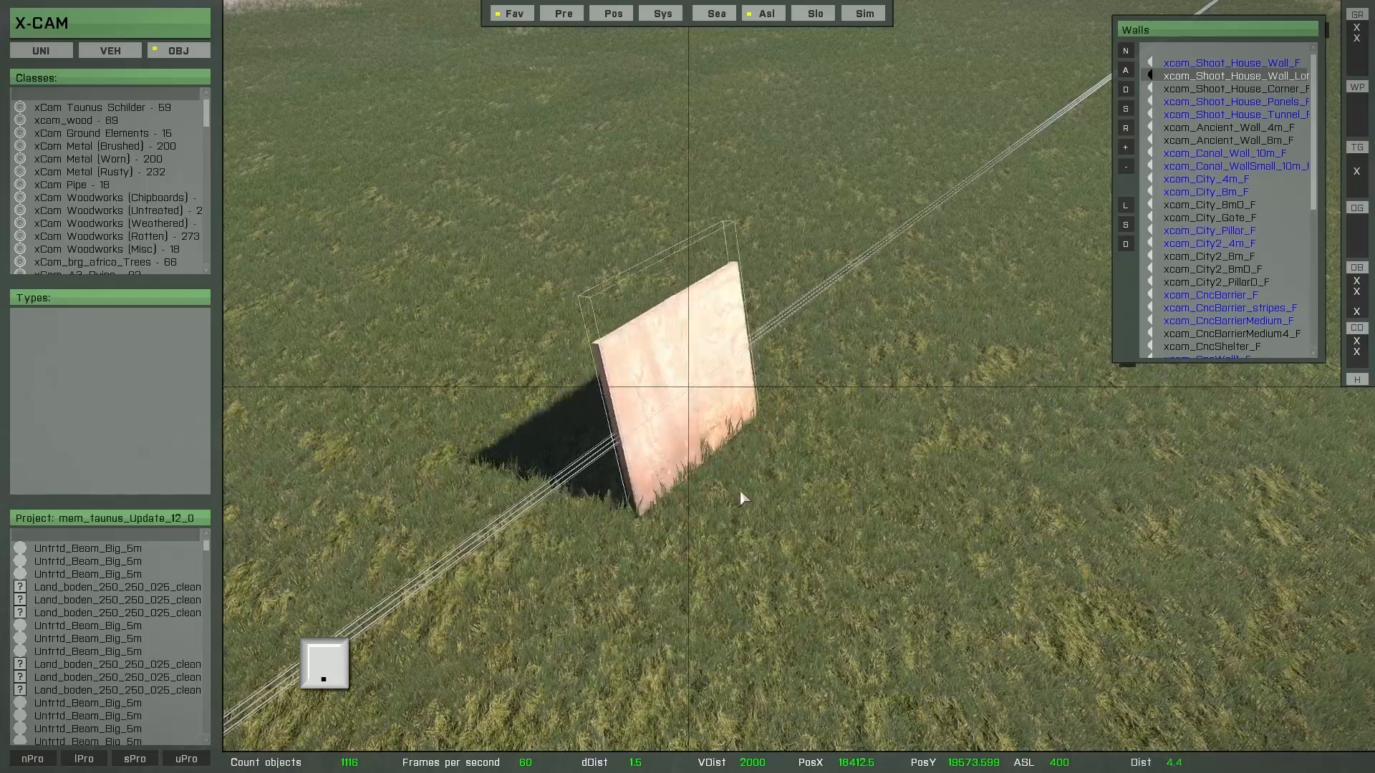
{"action": "key", "text": "period"}
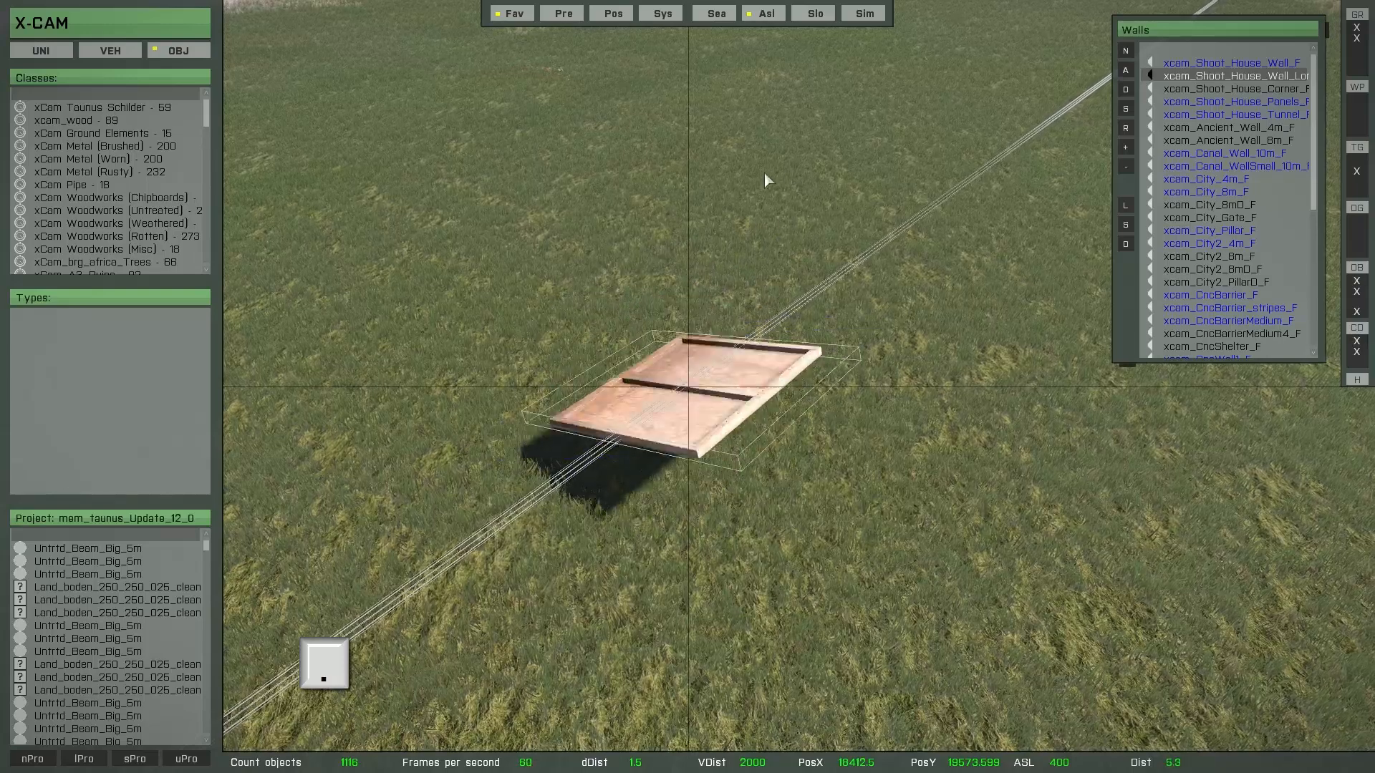
{"action": "key", "text": "period"}
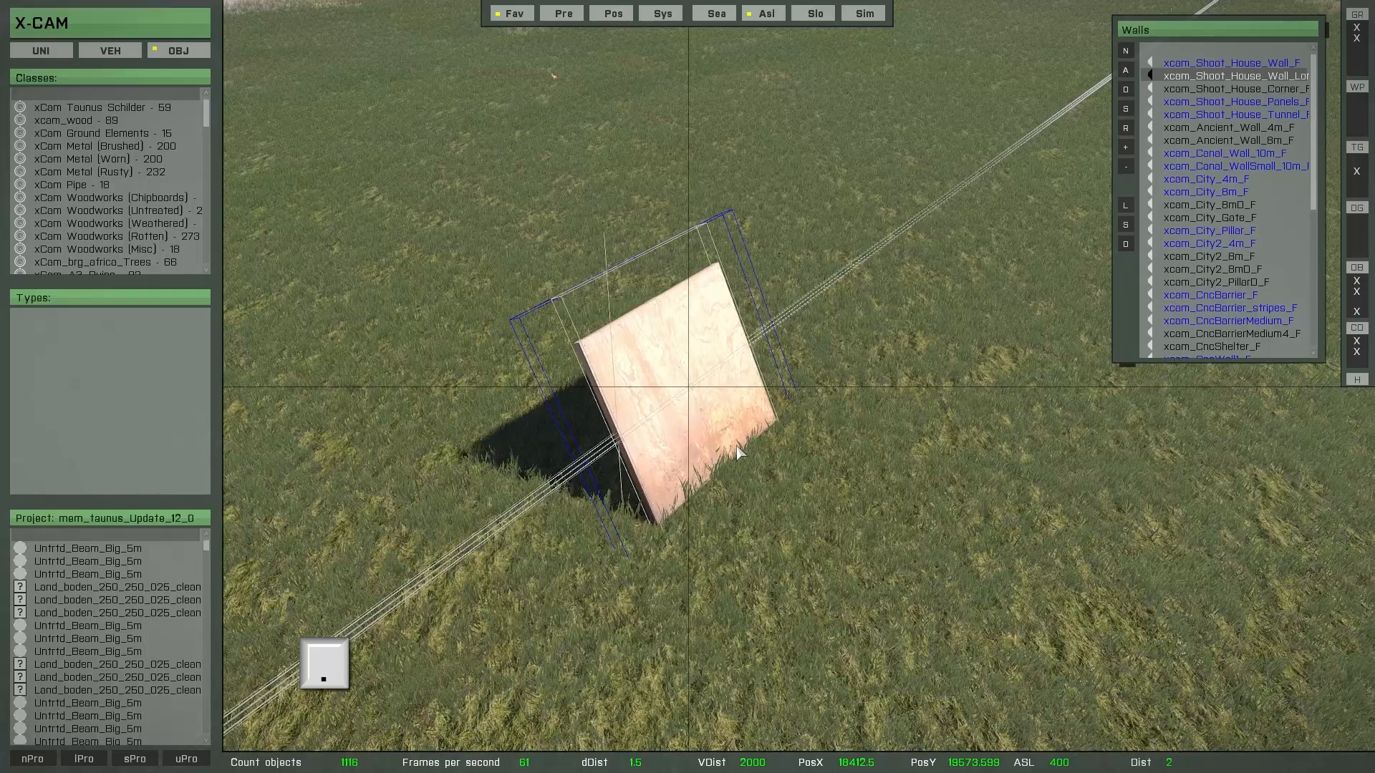
{"action": "key", "text": "period"}
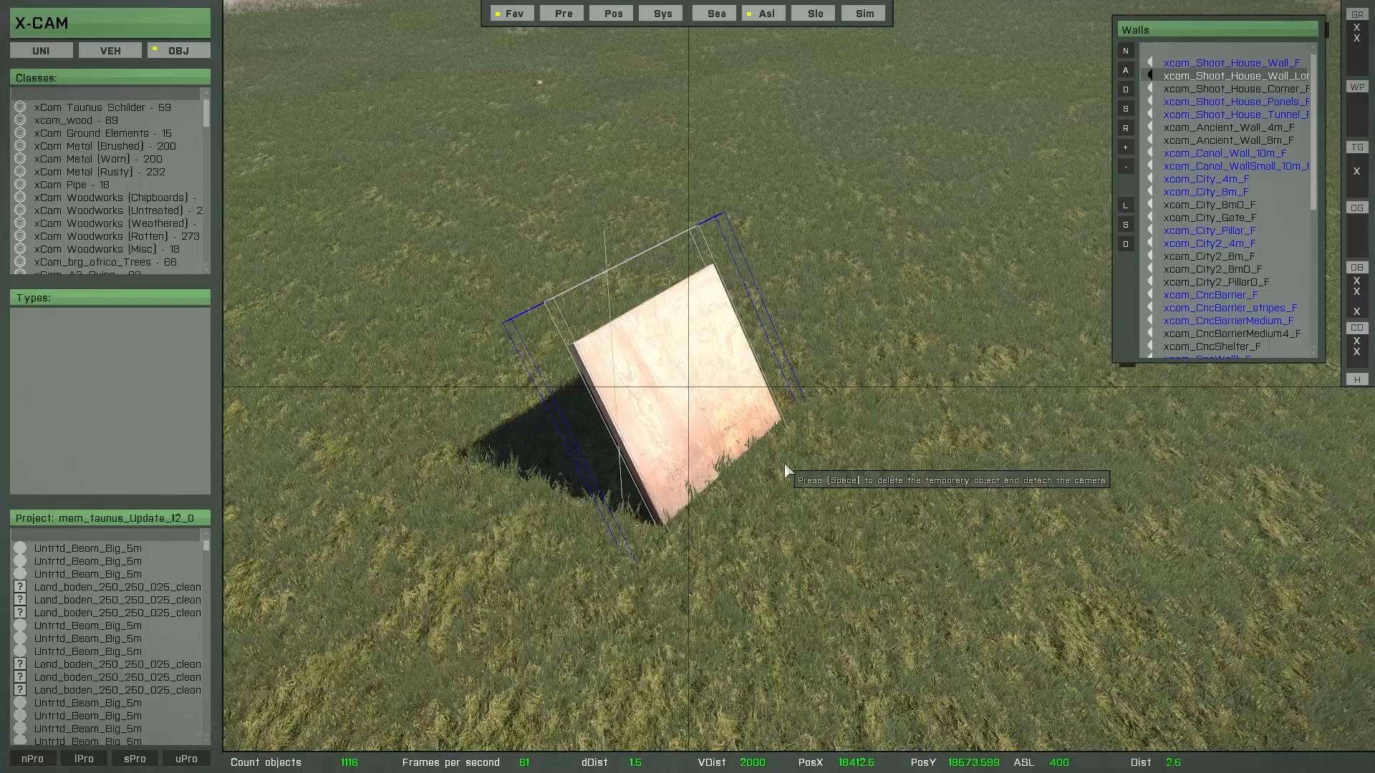
{"action": "key", "text": "n"}
{"action": "key", "text": "n"}
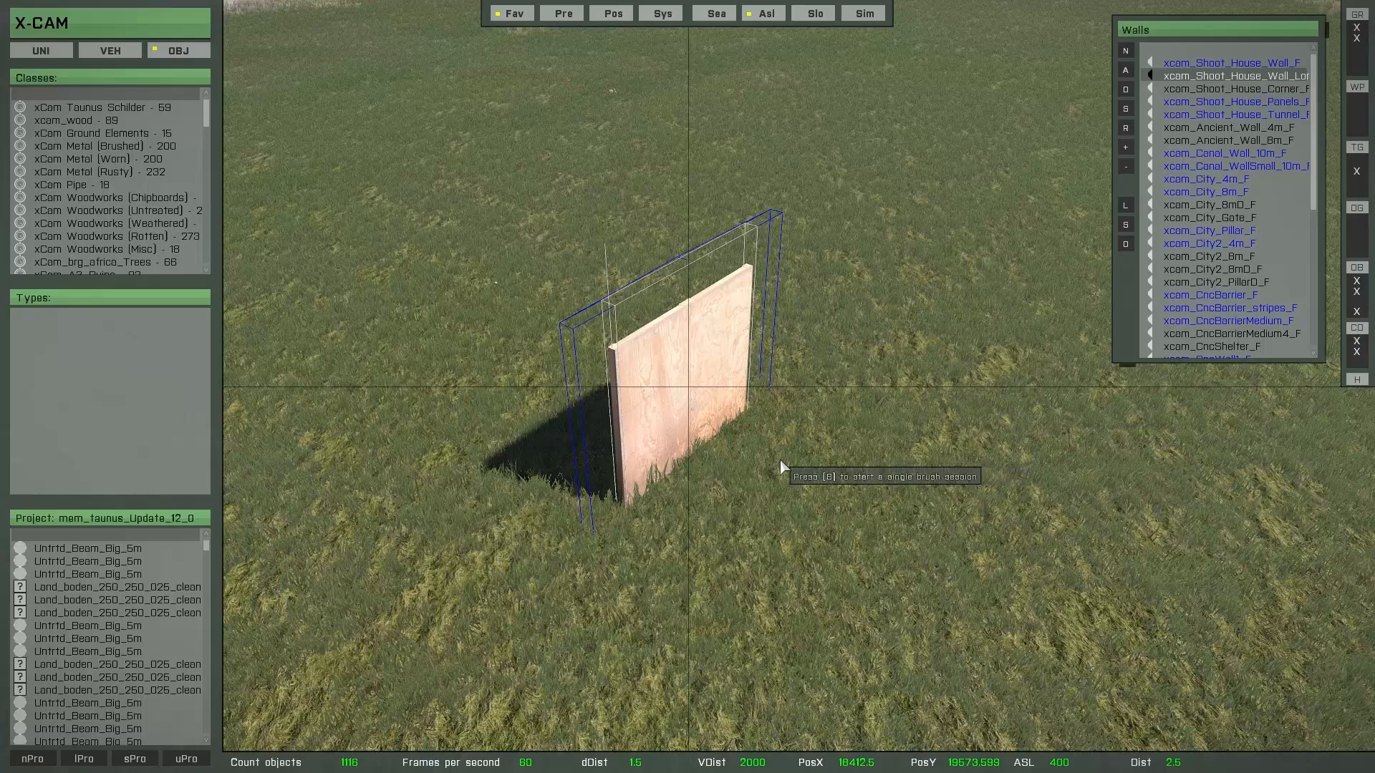
Step: Try rotating the plywood wall about the axis perpendicular to its face, and reset its rotation
{"action": "key", "text": "comma"}
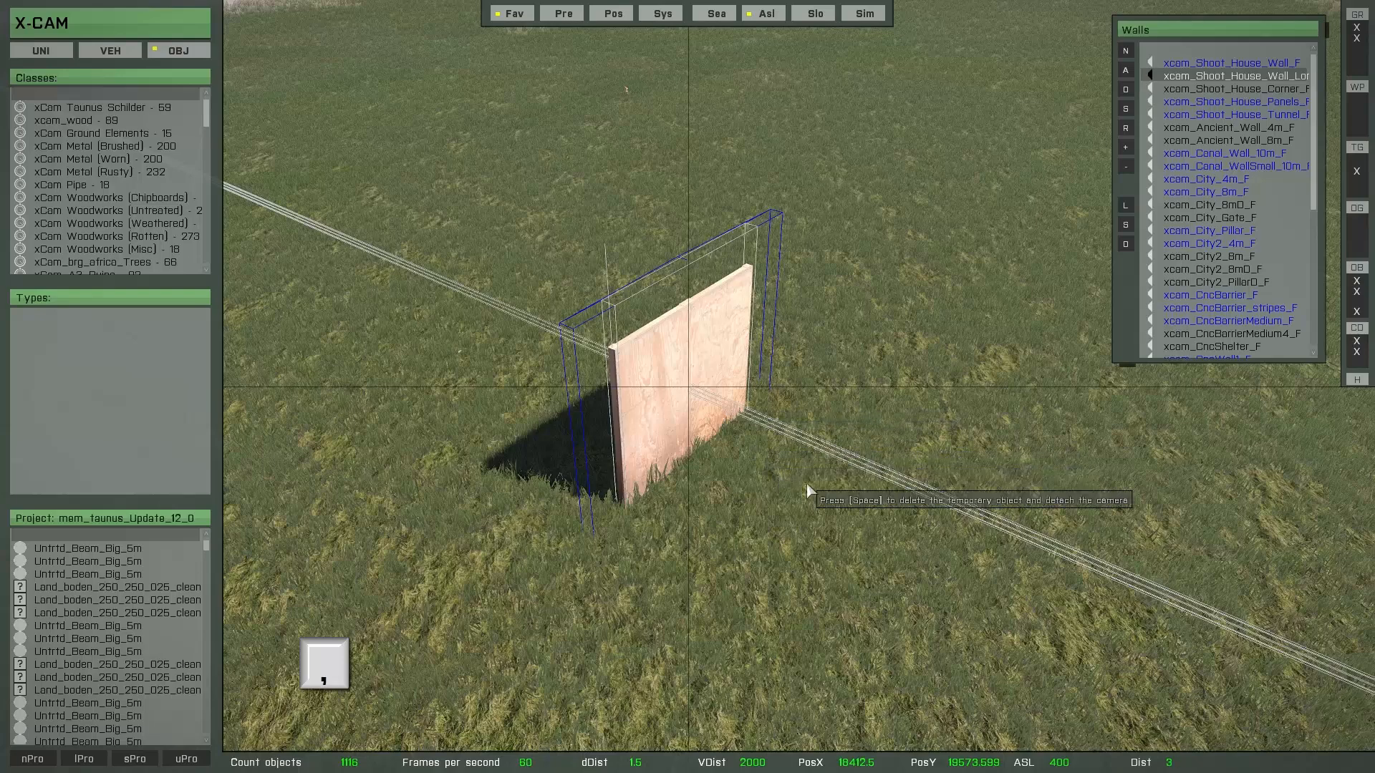
{"action": "key", "text": "comma"}
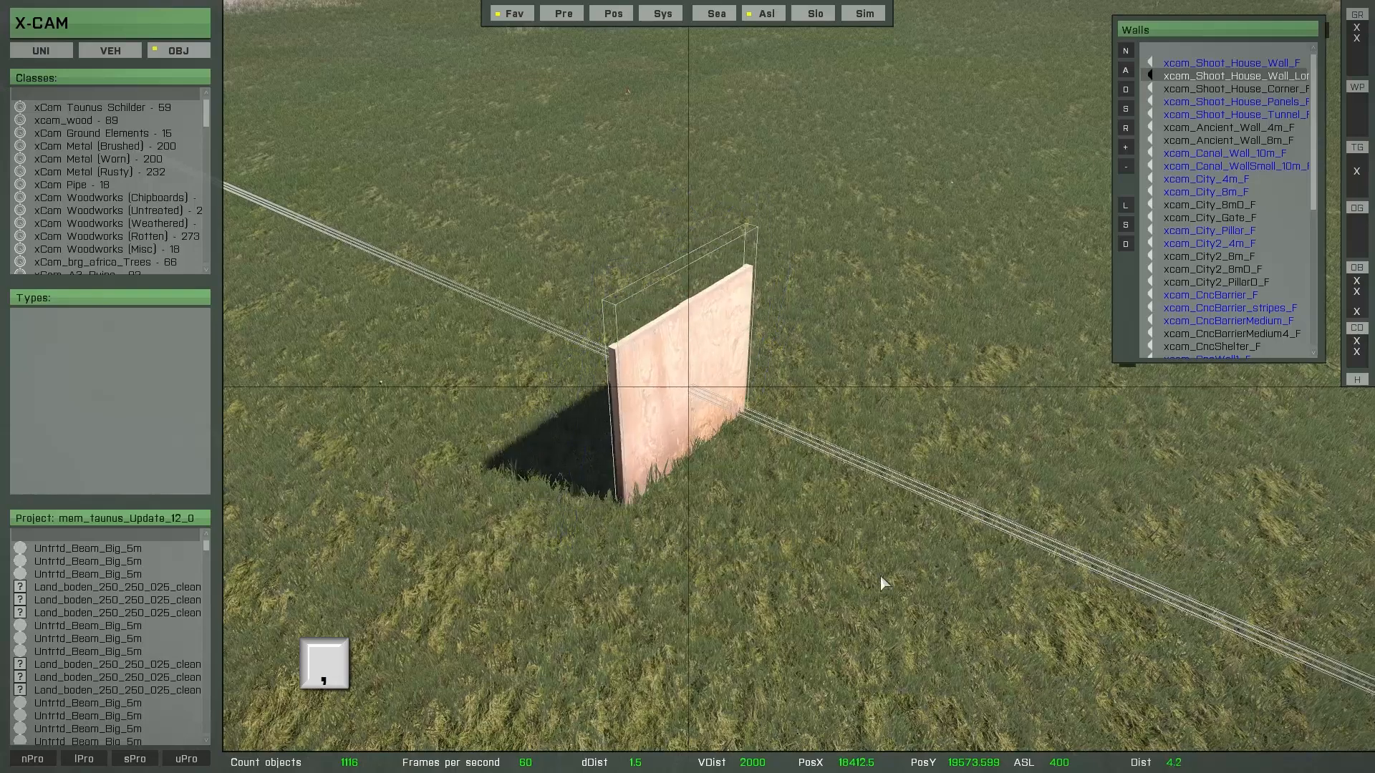
{"action": "key", "text": "n"}
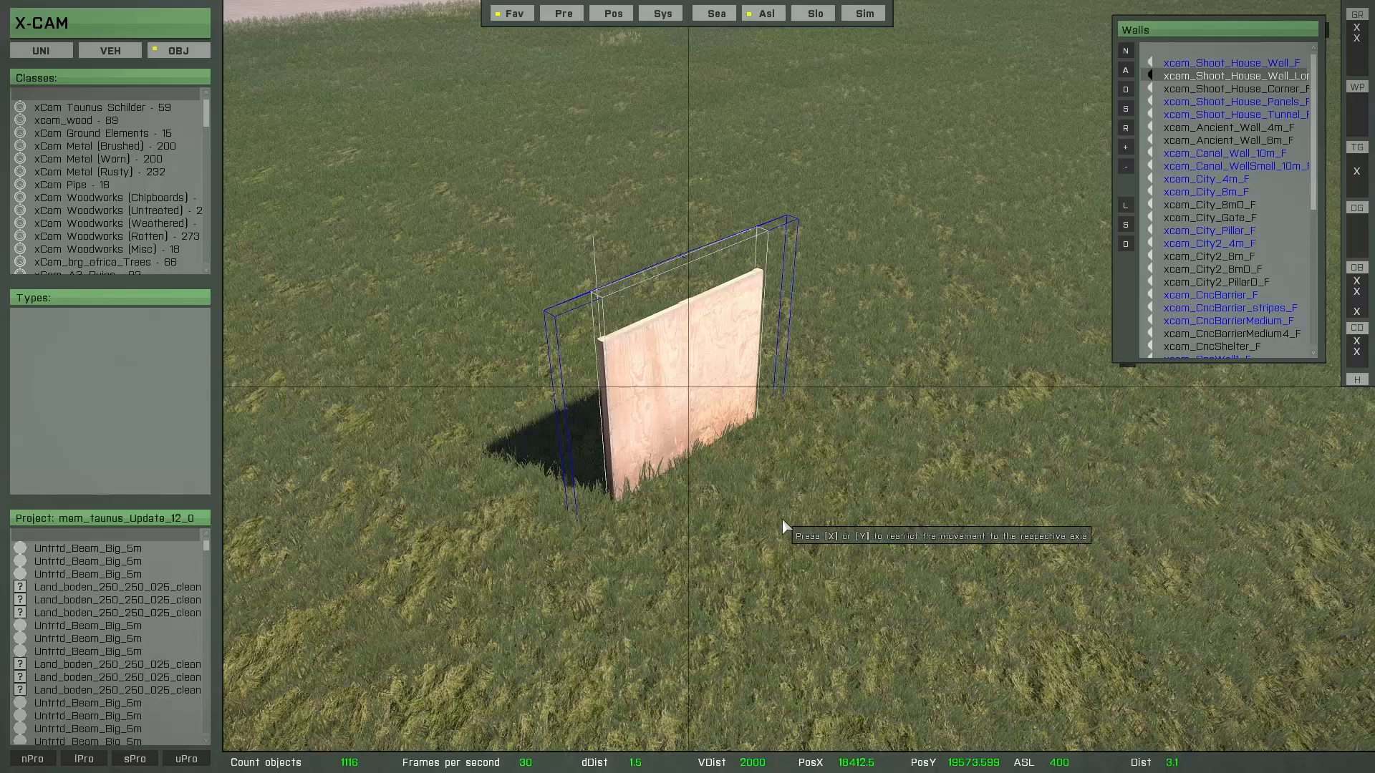
Step: Tilt the plywood wall incrementally about its lengthwise axis until it passes horizontal with its framed side facing up
{"action": "key", "text": "period"}
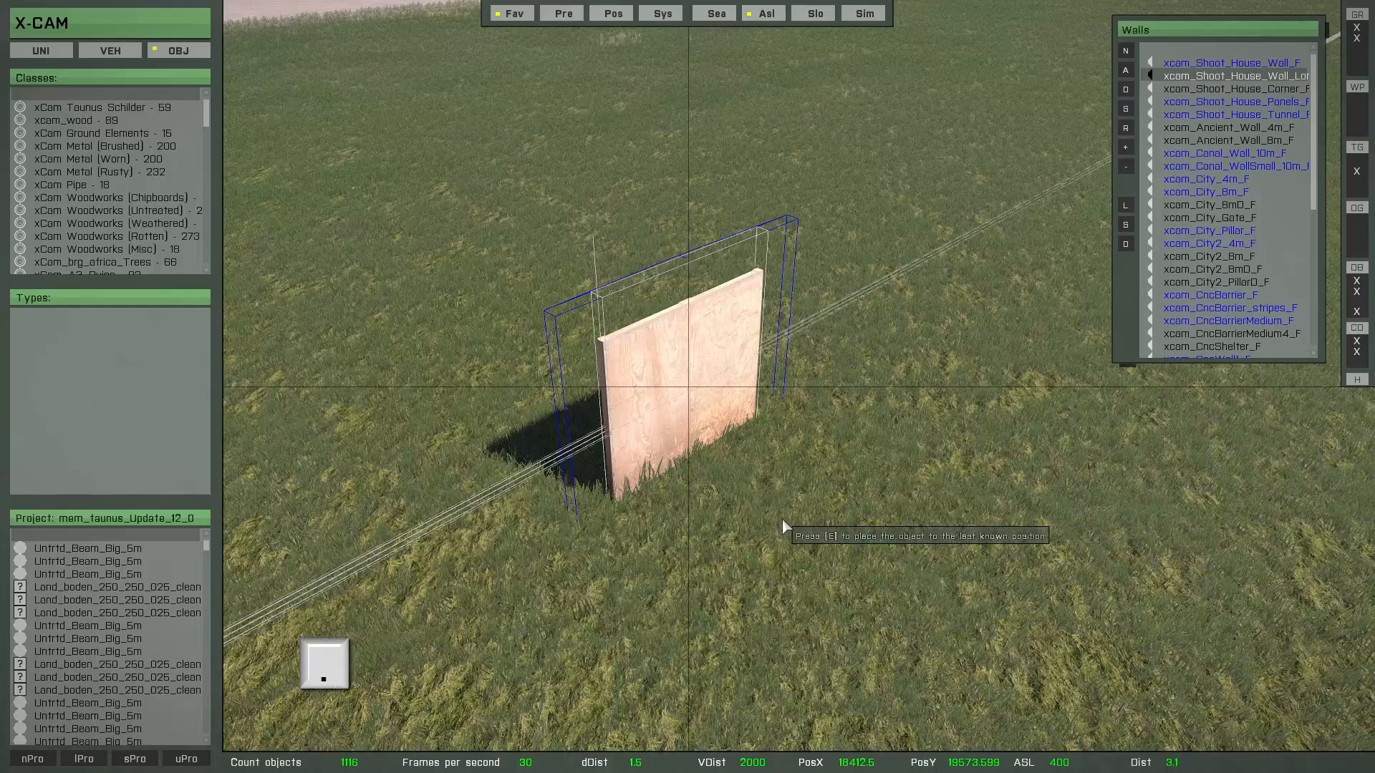
{"action": "scroll", "coordinate": [781, 519], "scroll_direction": "up", "scroll_amount": 1}
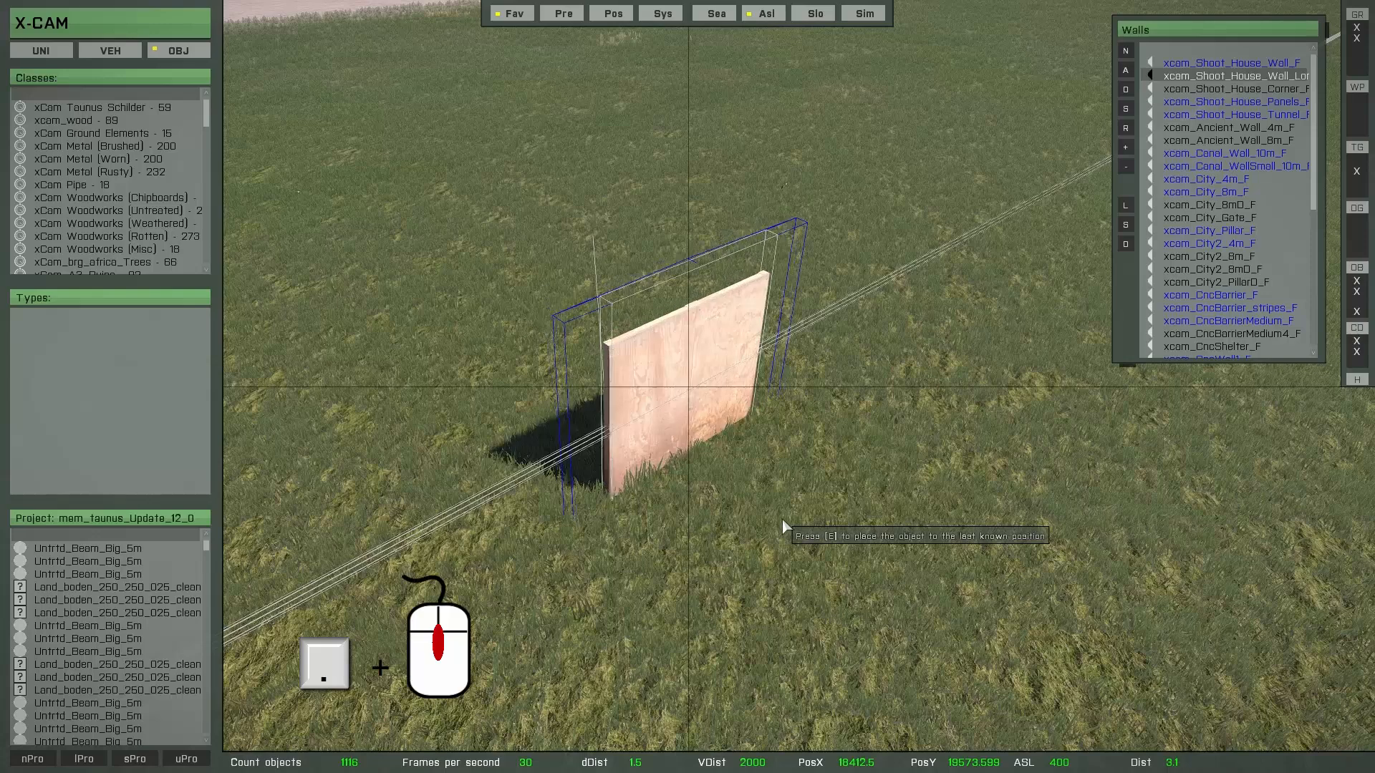
{"action": "scroll", "coordinate": [782, 517], "scroll_direction": "up", "scroll_amount": 4}
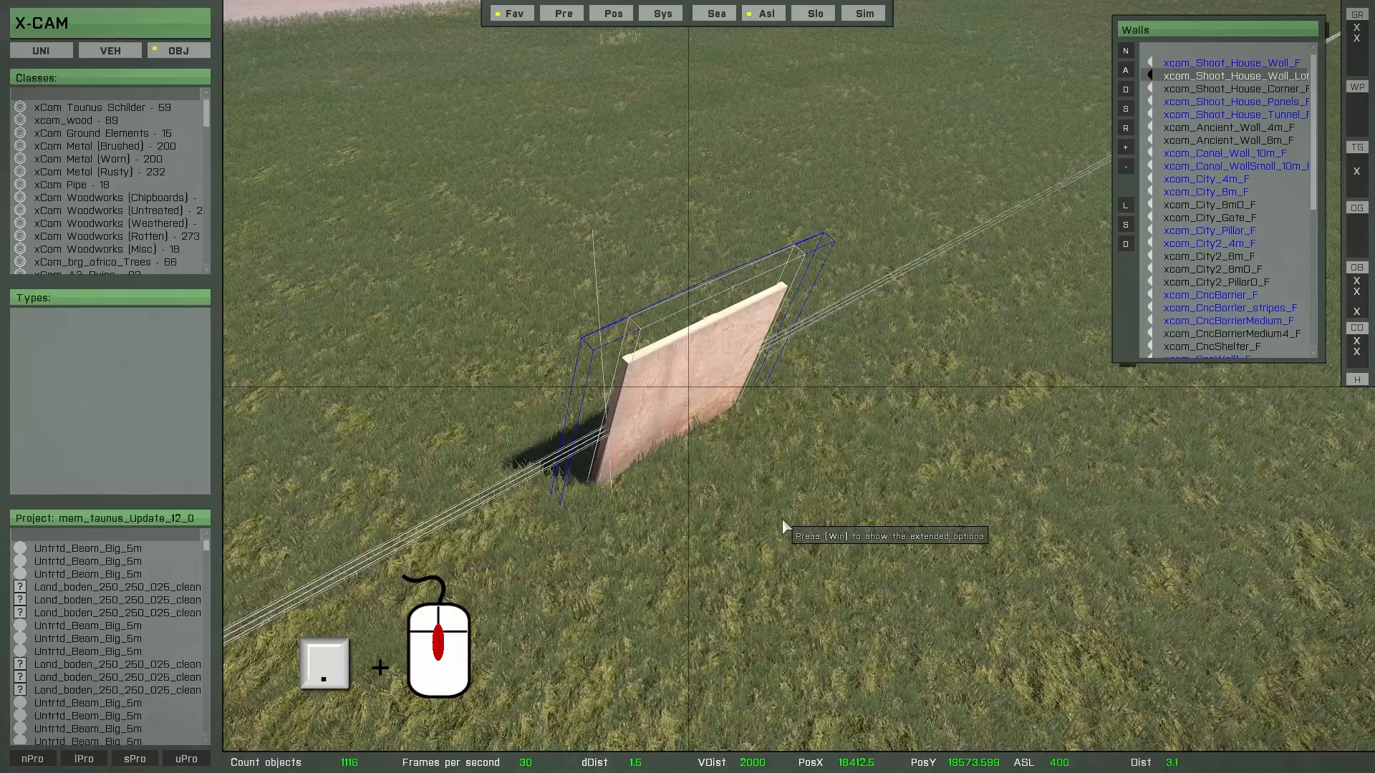
{"action": "scroll", "coordinate": [782, 517], "scroll_direction": "up", "scroll_amount": 1}
{"action": "scroll", "coordinate": [782, 517], "scroll_direction": "up", "scroll_amount": 2}
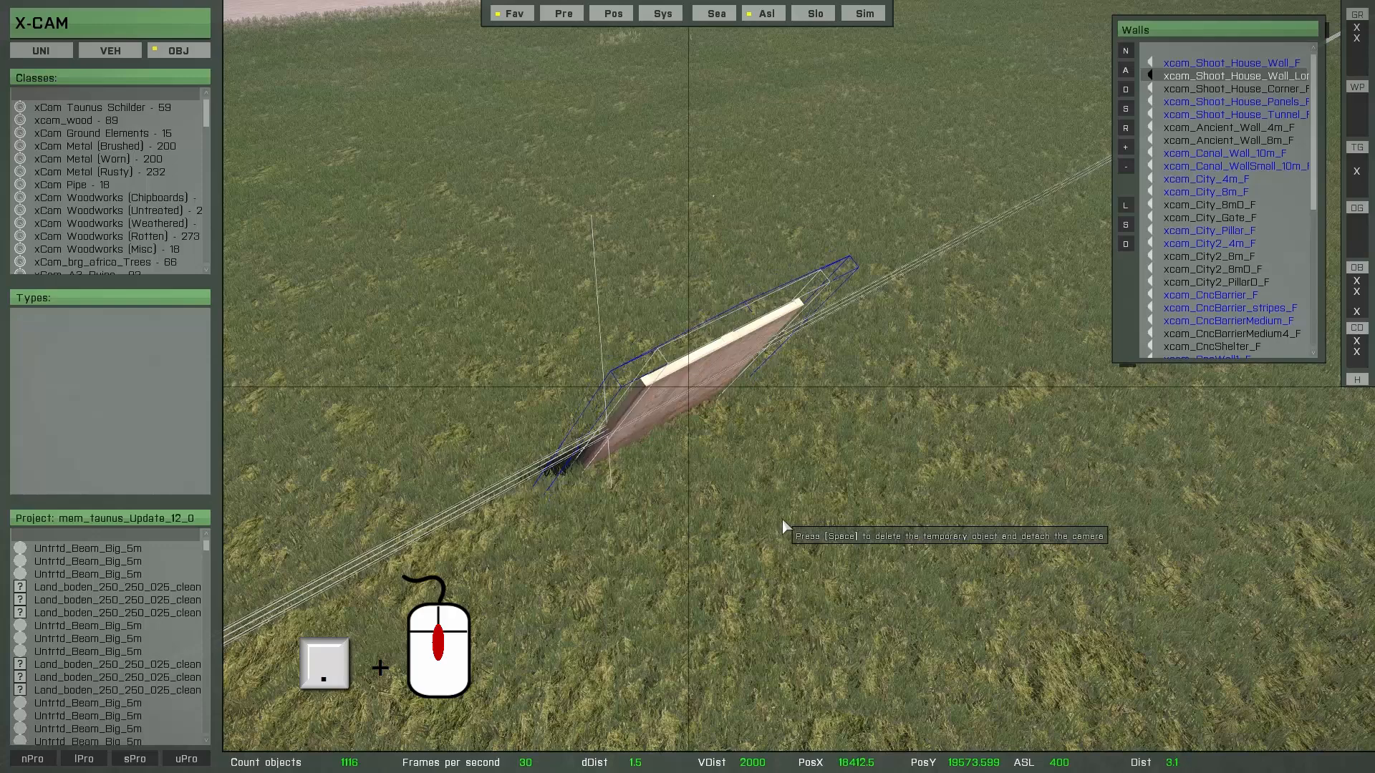
{"action": "scroll", "coordinate": [781, 517], "scroll_direction": "up", "scroll_amount": 3}
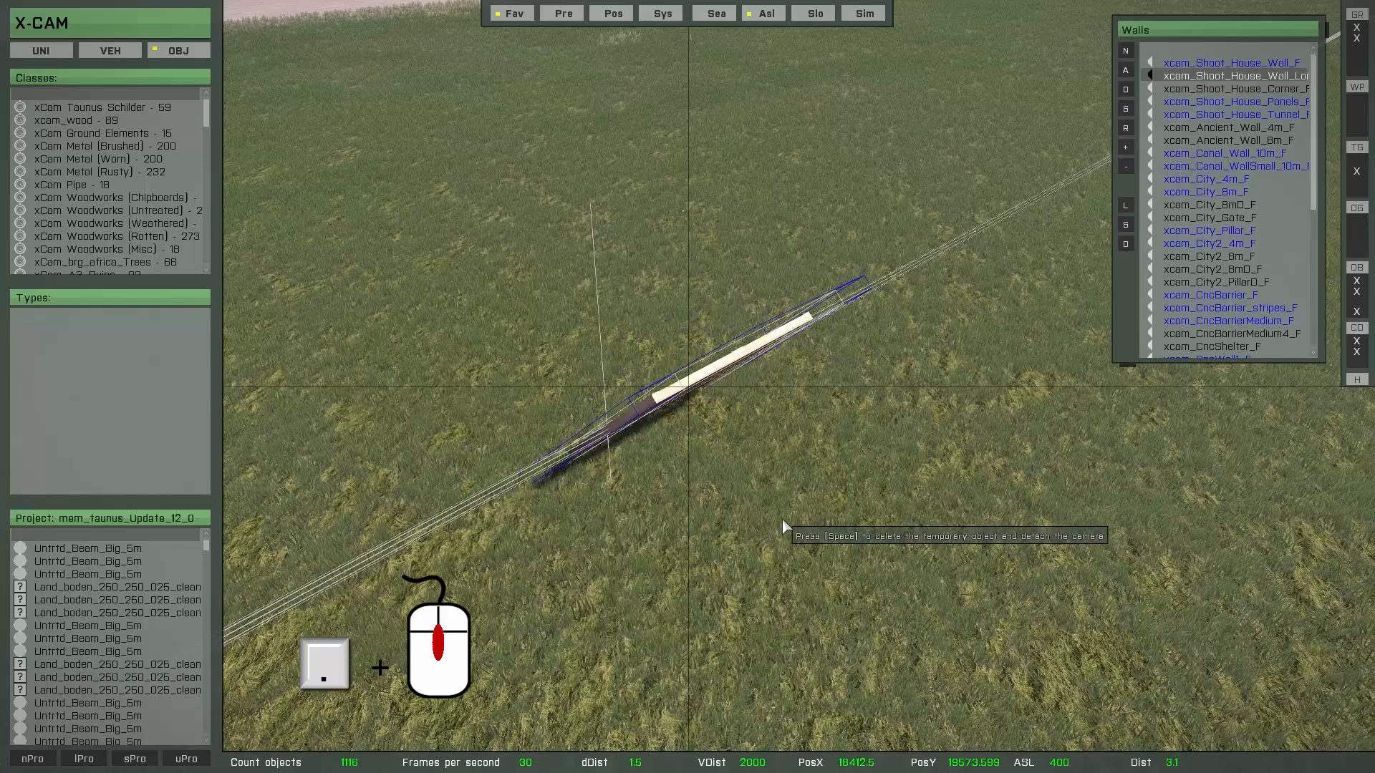
{"action": "scroll", "coordinate": [782, 518], "scroll_direction": "up", "scroll_amount": 1}
{"action": "scroll", "coordinate": [782, 518], "scroll_direction": "up", "scroll_amount": 3}
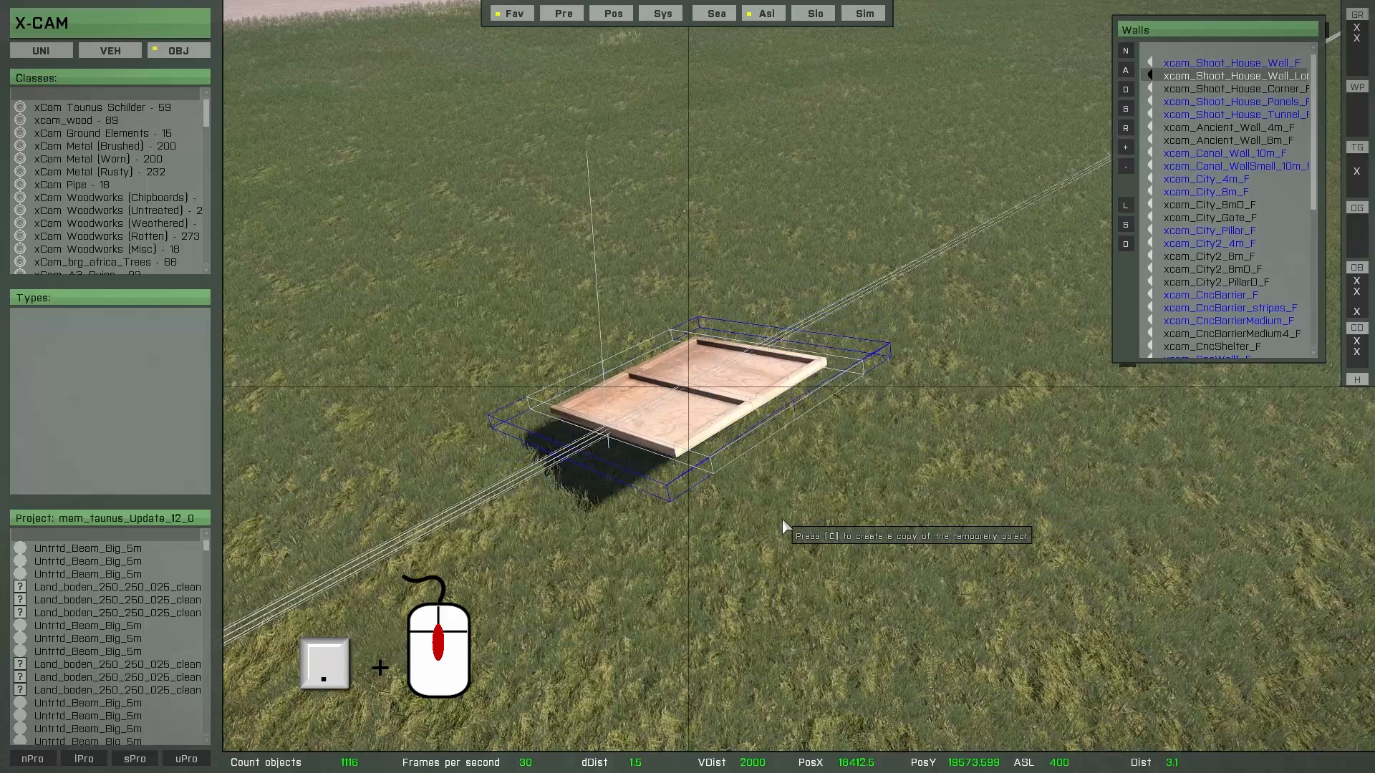
{"action": "scroll", "coordinate": [783, 521], "scroll_direction": "up", "scroll_amount": 4}
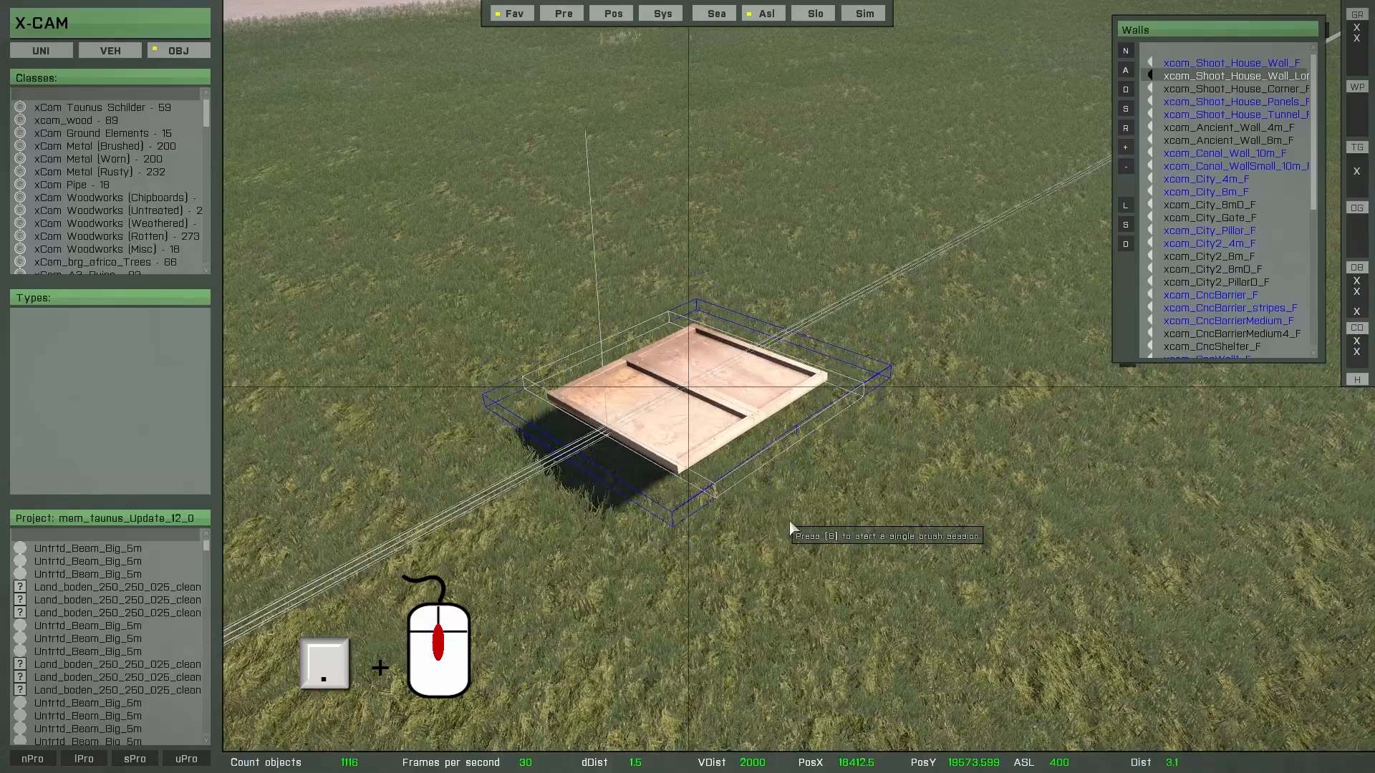
Step: Tilt the plywood wall back toward upright about its lengthwise axis and reset its rotation
{"action": "mouse_move", "coordinate": [790, 522]}
{"action": "right_mouse_down"}
{"action": "mouse_move", "coordinate": [908, 358]}
{"action": "mouse_move", "coordinate": [686, 455]}
{"action": "mouse_move", "coordinate": [778, 539]}
{"action": "right_mouse_up"}
{"action": "scroll", "coordinate": [908, 357], "scroll_direction": "up", "scroll_amount": 2}
{"action": "scroll", "coordinate": [908, 359], "scroll_direction": "up", "scroll_amount": 2}
{"action": "scroll", "coordinate": [687, 455], "scroll_direction": "down", "scroll_amount": 2}
{"action": "scroll", "coordinate": [687, 455], "scroll_direction": "down", "scroll_amount": 8}
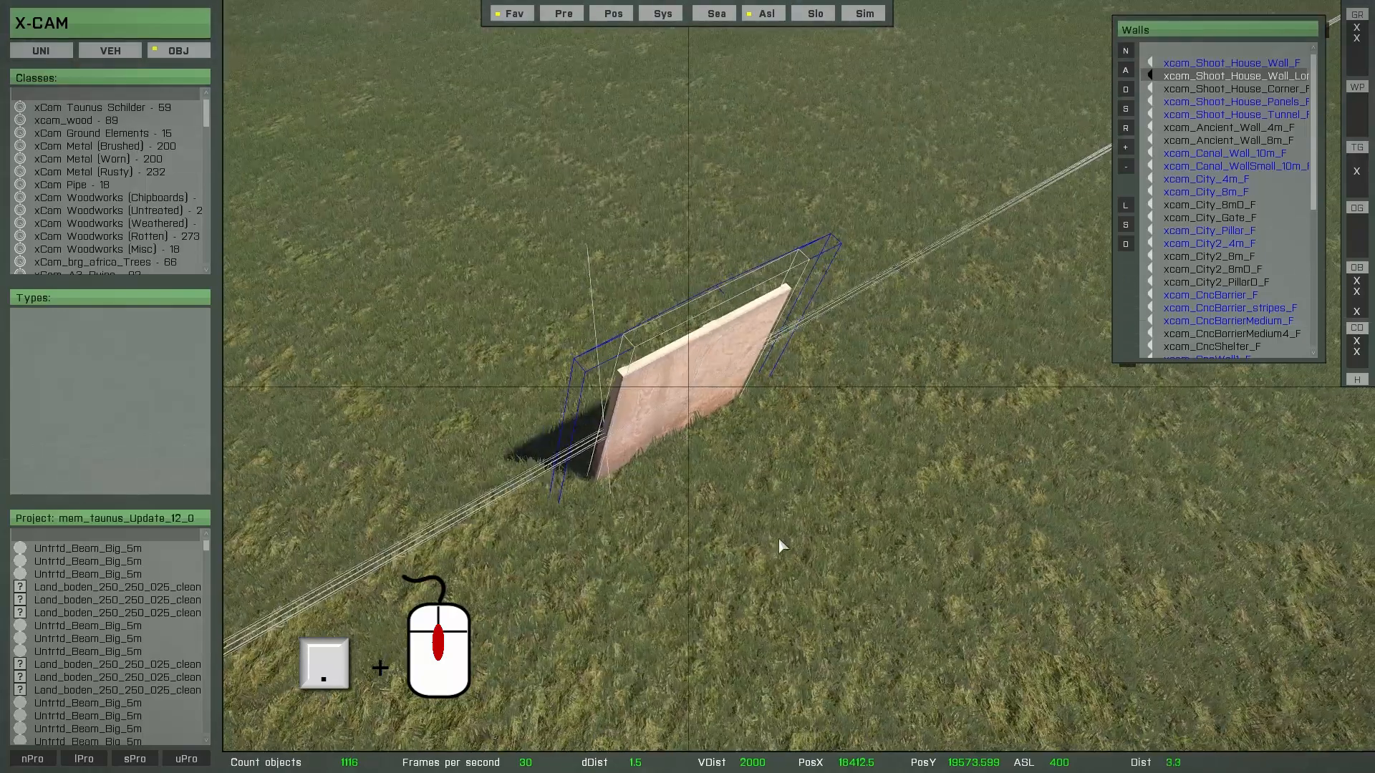
{"action": "key", "text": "n"}
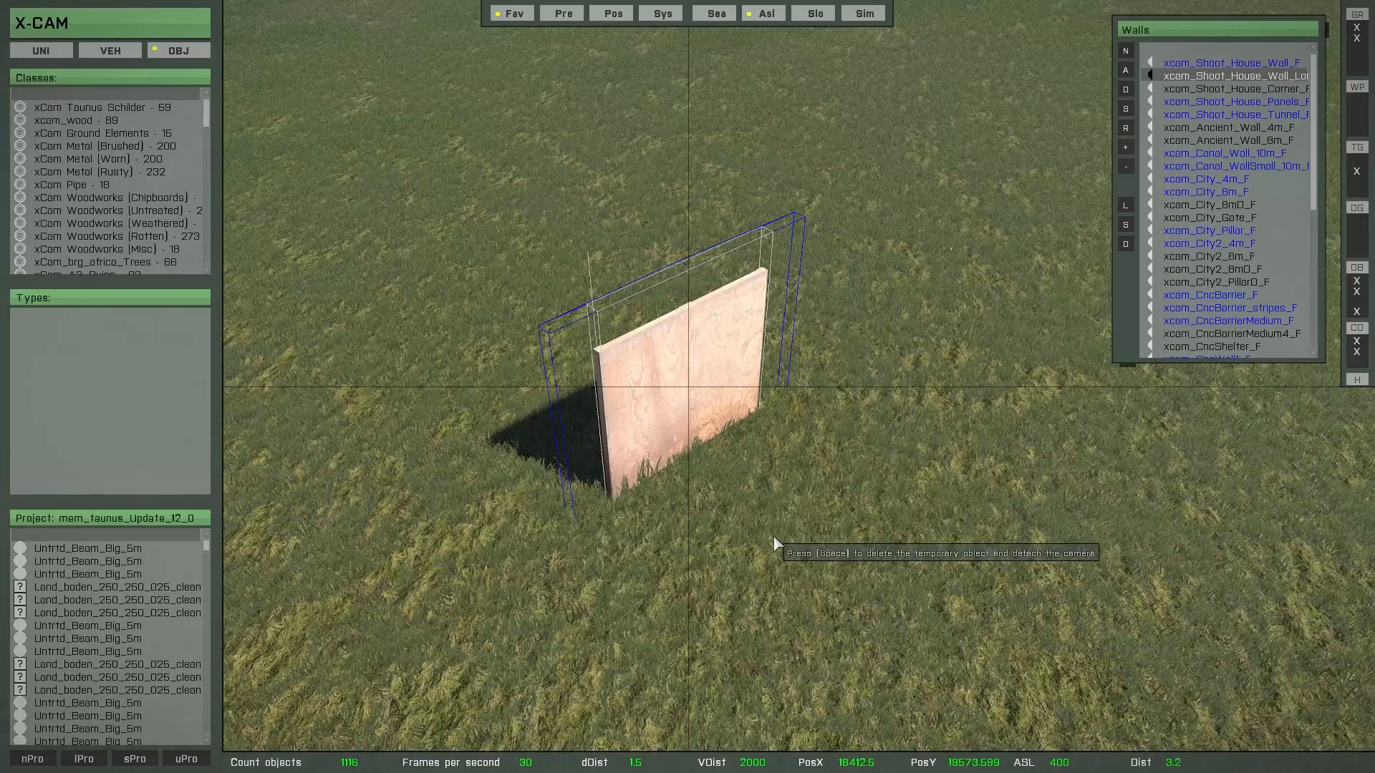
Step: Try rotating the plywood wall incrementally about the axis perpendicular to its face, and reset its rotation
{"action": "key", "text": "comma"}
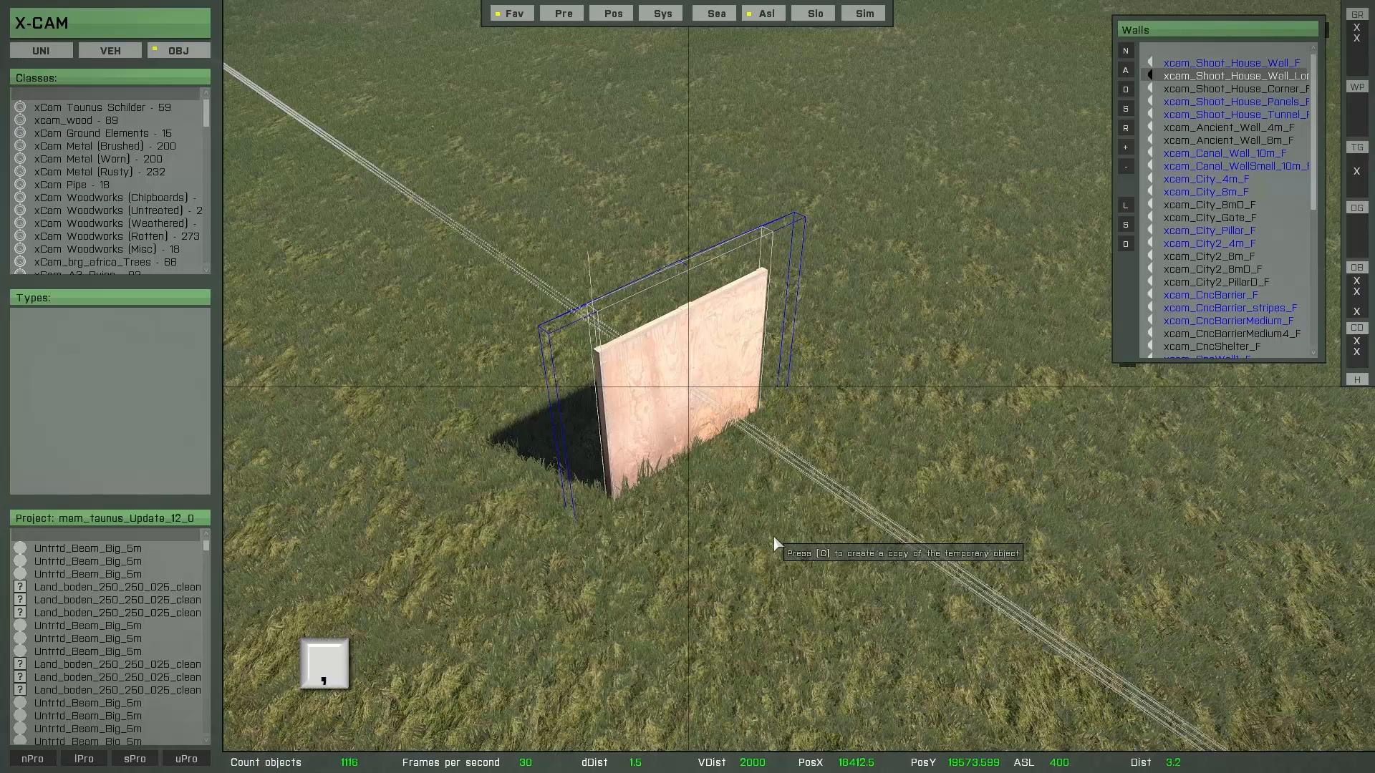
{"action": "scroll", "coordinate": [774, 535], "scroll_direction": "up", "scroll_amount": 5}
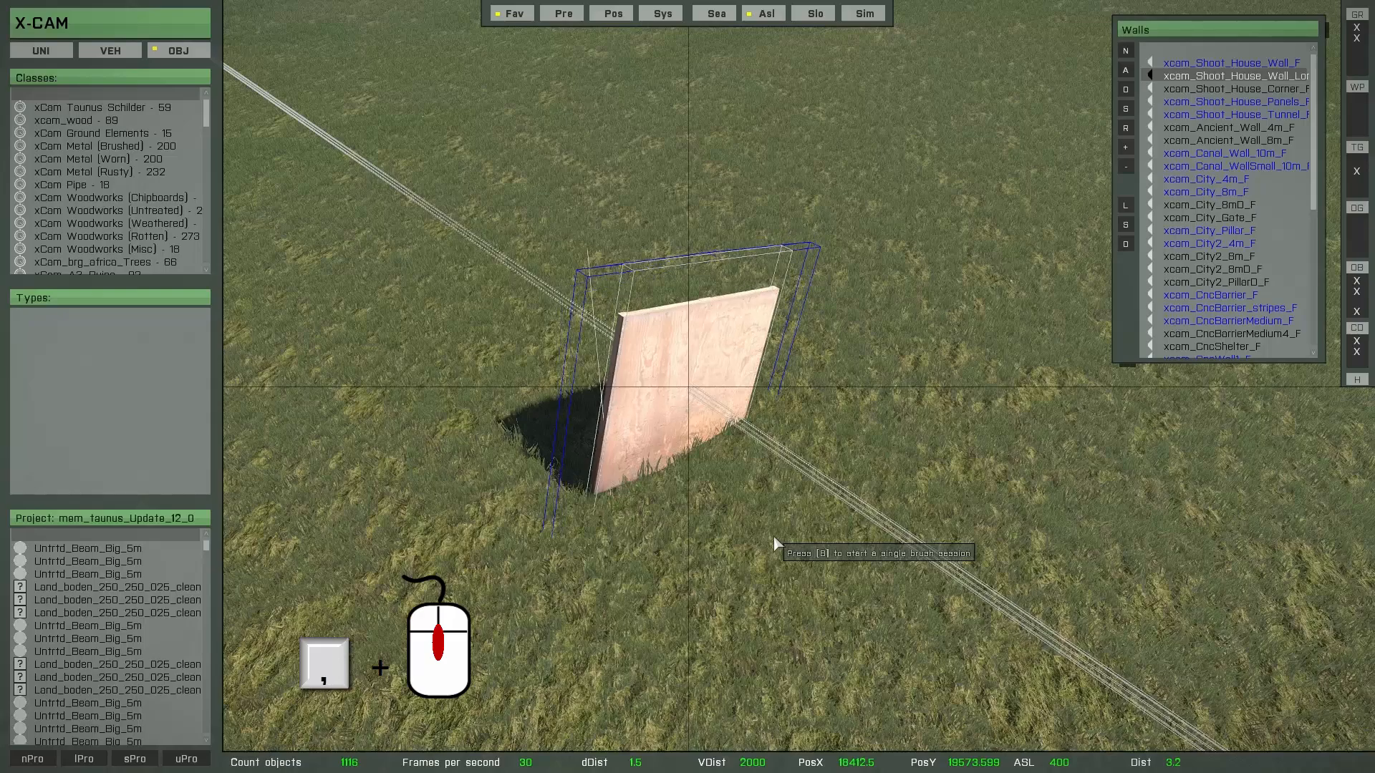
{"action": "scroll", "coordinate": [773, 535], "scroll_direction": "up", "scroll_amount": 8}
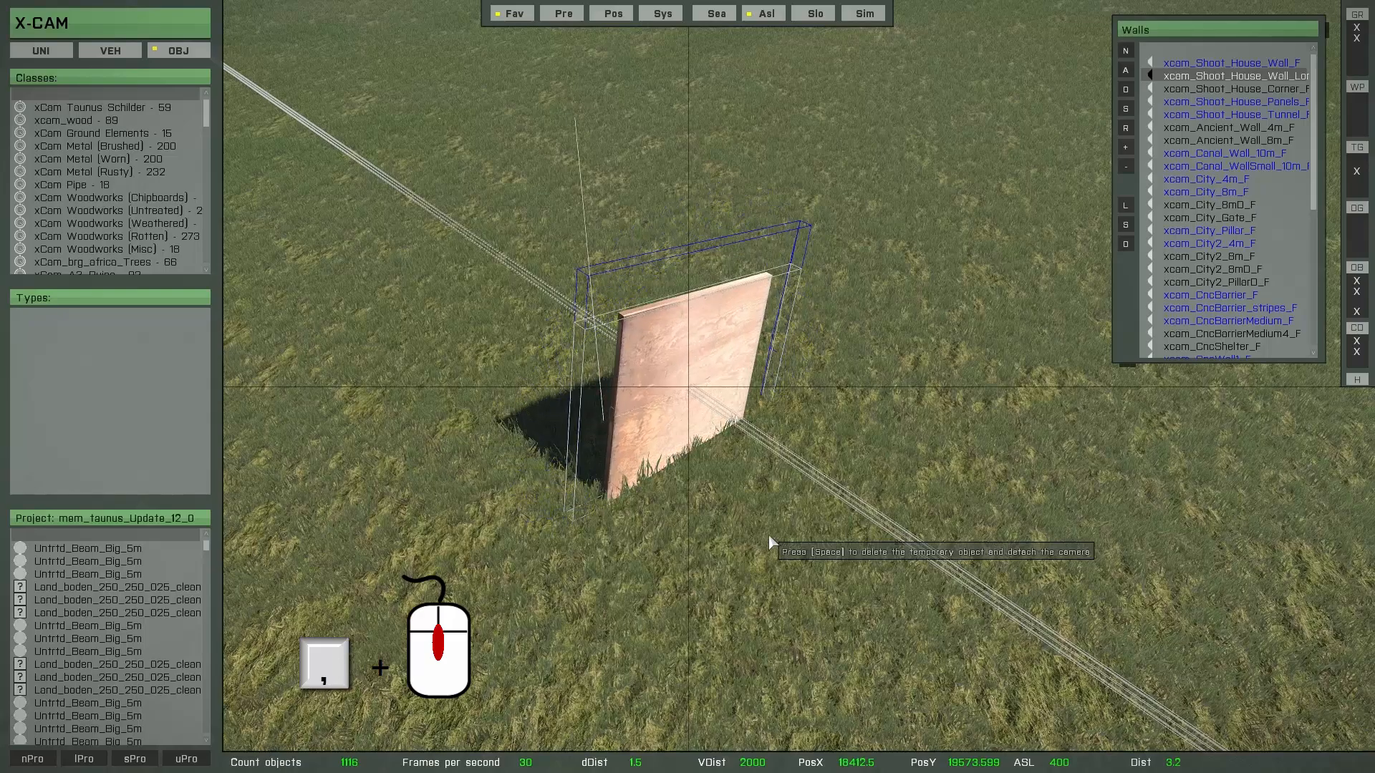
{"action": "scroll", "coordinate": [769, 536], "scroll_direction": "up", "scroll_amount": 4}
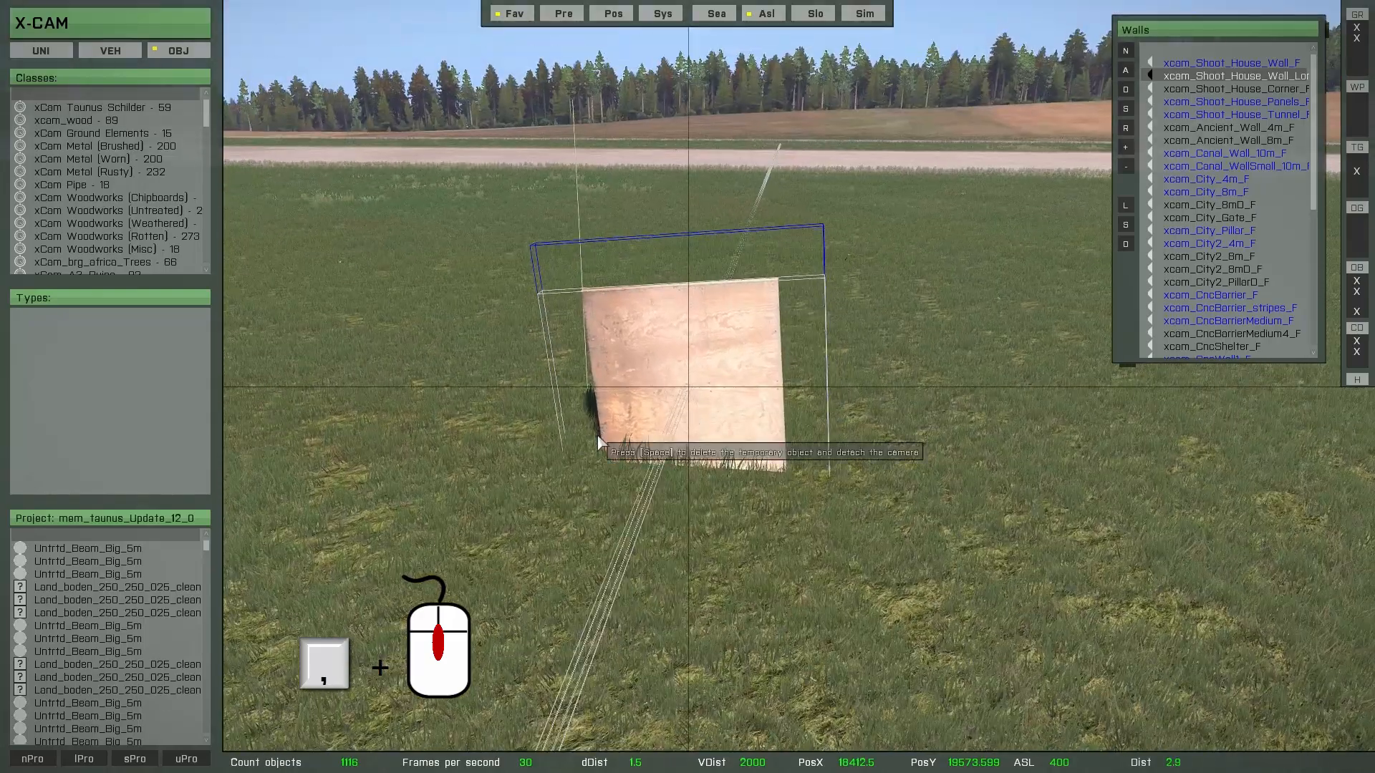
{"action": "scroll", "coordinate": [599, 441], "scroll_direction": "up", "scroll_amount": 6}
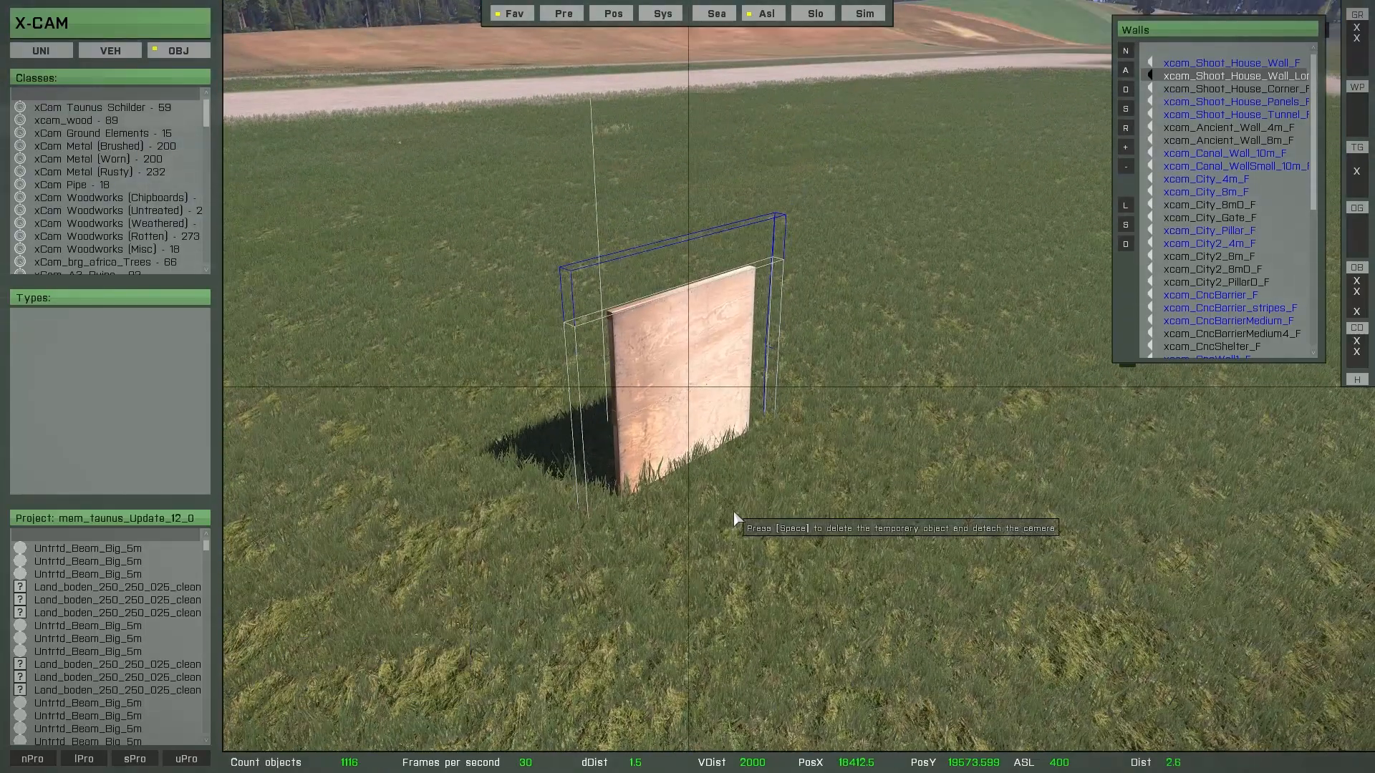
{"action": "key", "text": "n"}
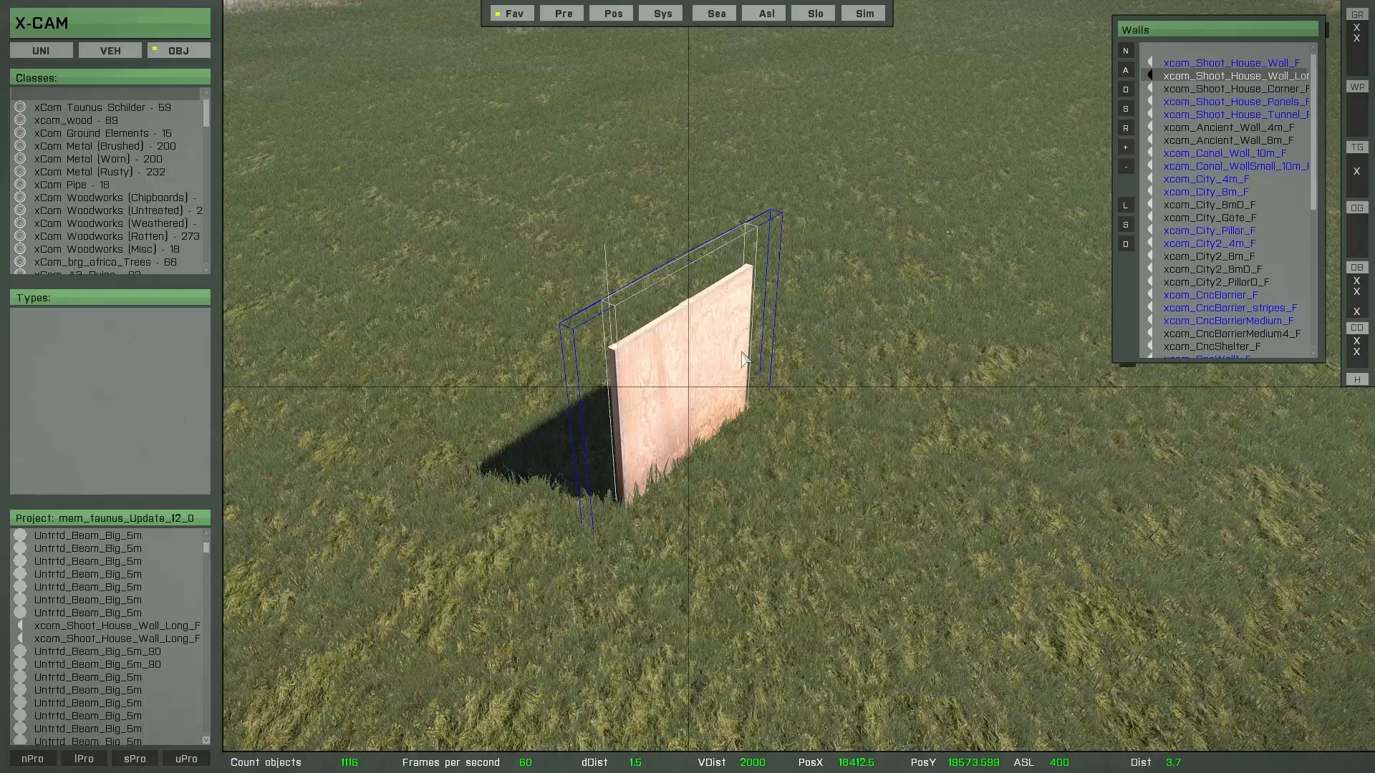
Step: Display the Object info of the long plywood wall, try rotating it to a P value of 40, and turn it back
{"action": "left_click", "coordinate": [616, 16]}
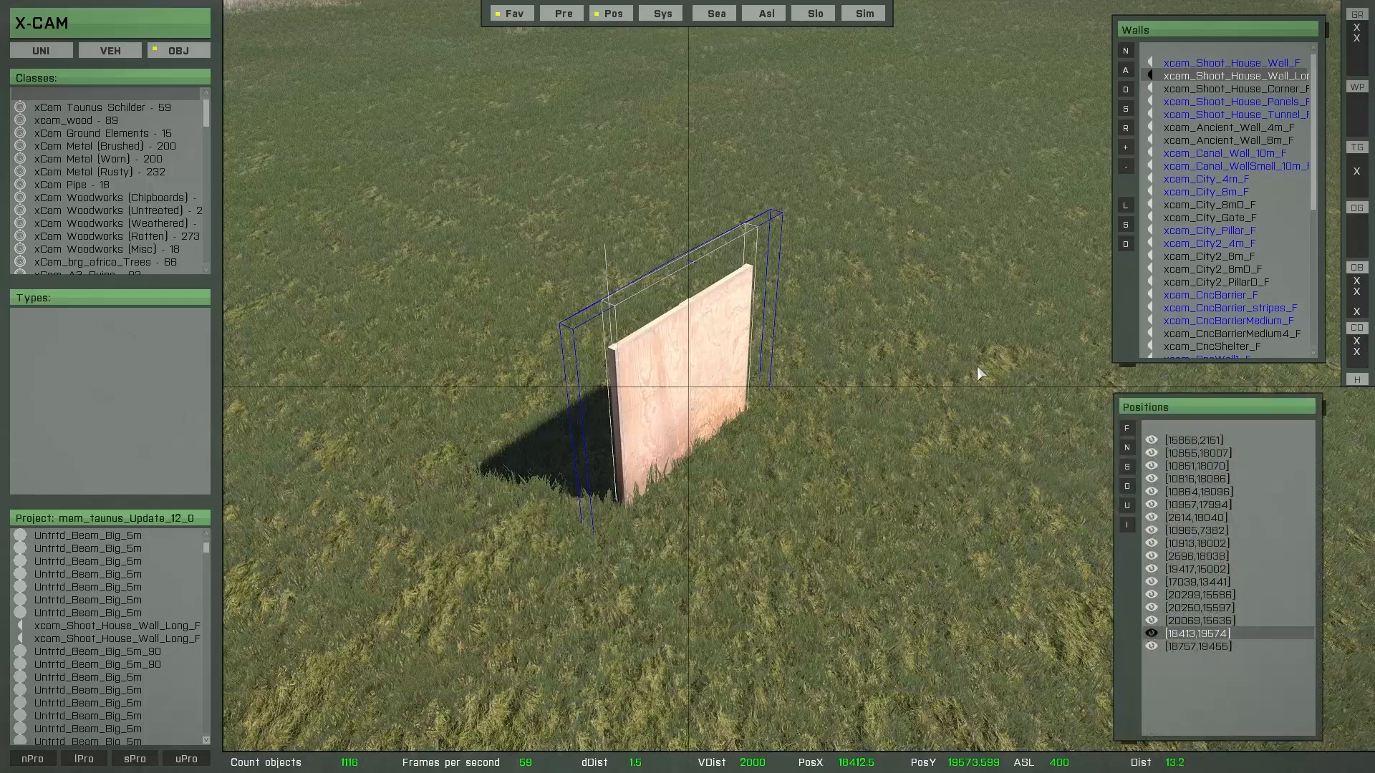
{"action": "left_click", "coordinate": [1127, 428]}
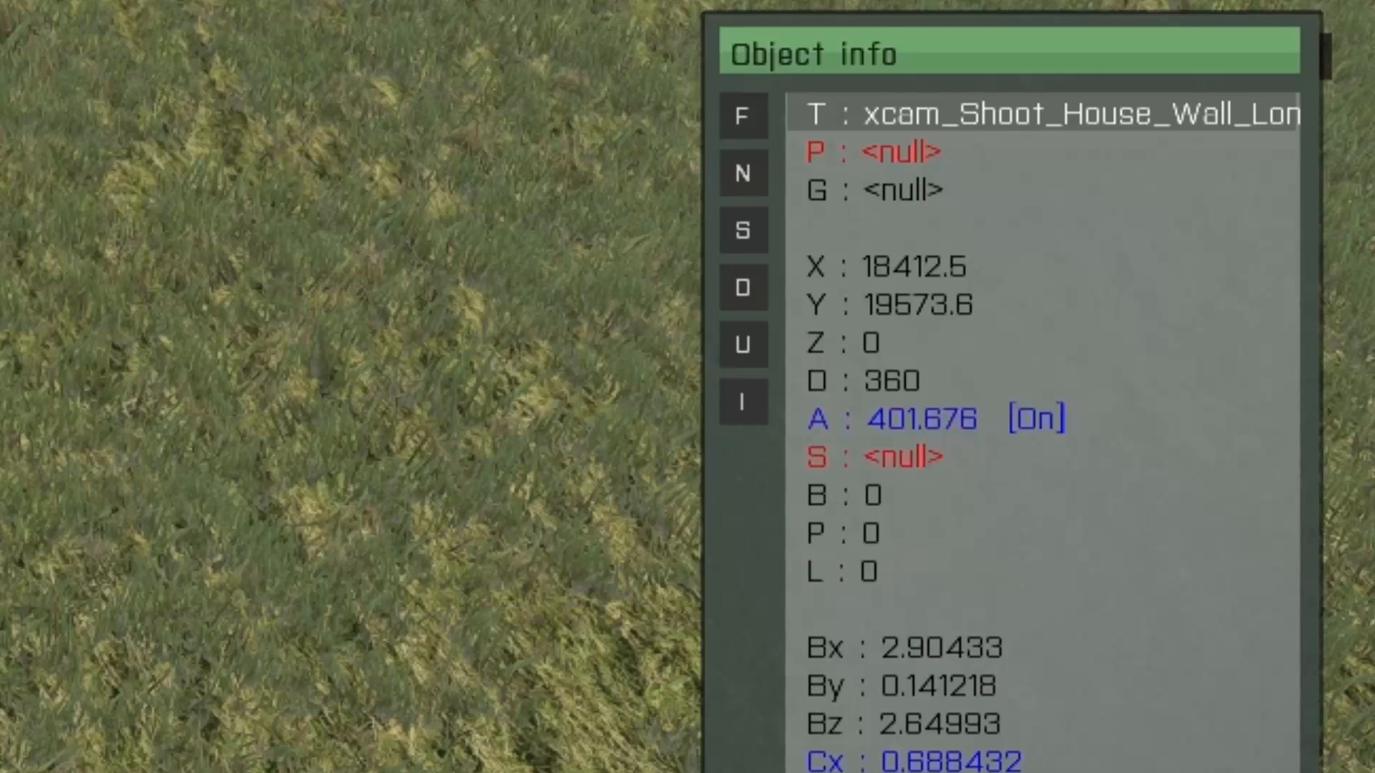
{"action": "scroll", "coordinate": [4, 54], "scroll_direction": "up", "scroll_amount": 3}
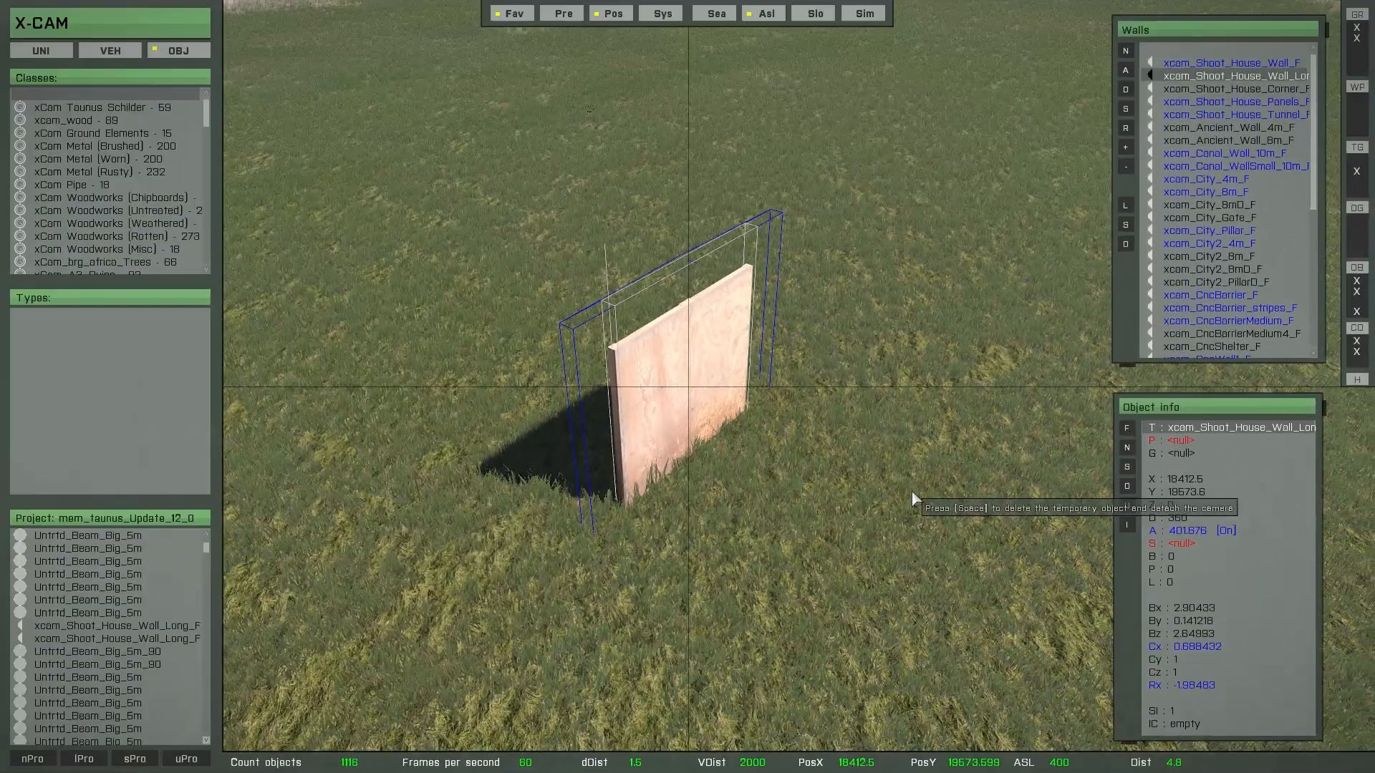
{"action": "scroll", "coordinate": [912, 491], "scroll_direction": "up", "scroll_amount": 9}
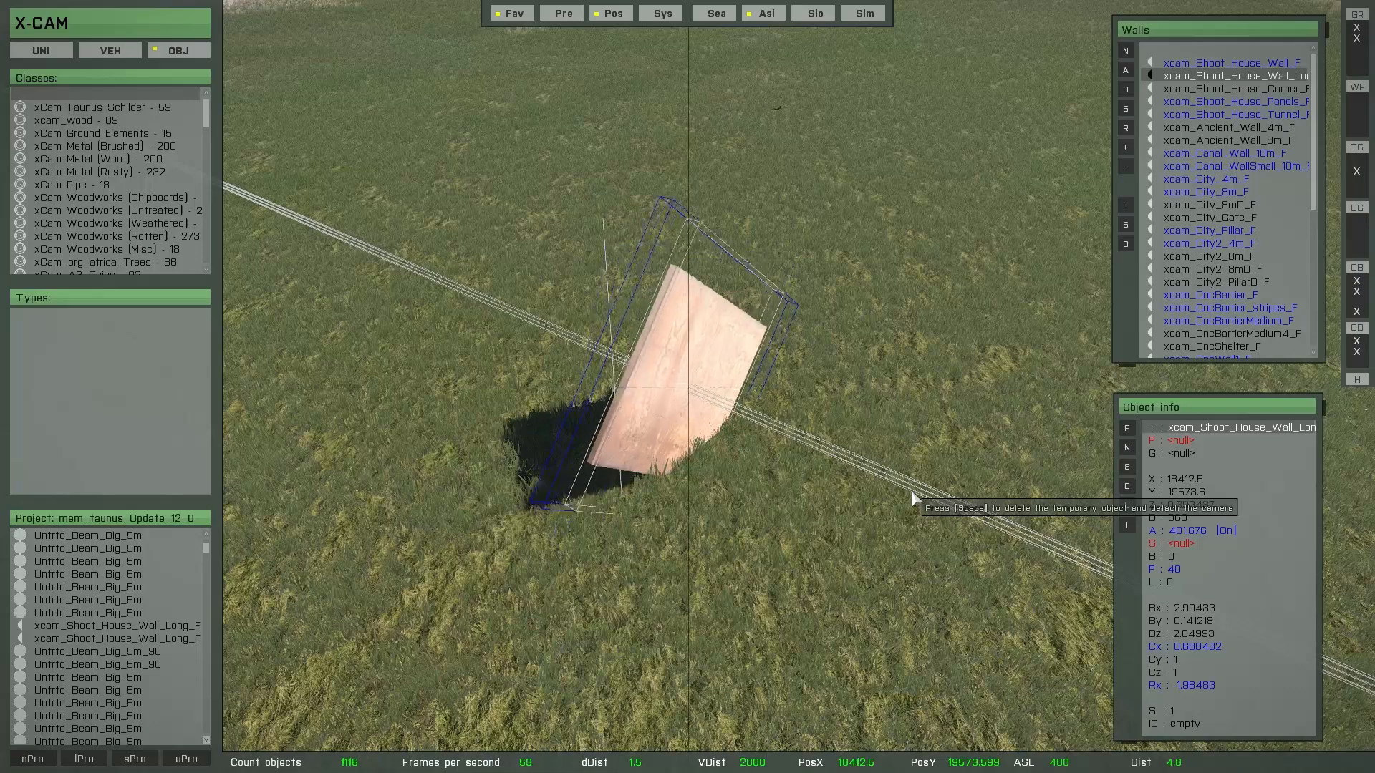
{"action": "scroll", "coordinate": [912, 491], "scroll_direction": "down", "scroll_amount": 5}
{"action": "scroll", "coordinate": [912, 491], "scroll_direction": "down", "scroll_amount": 4}
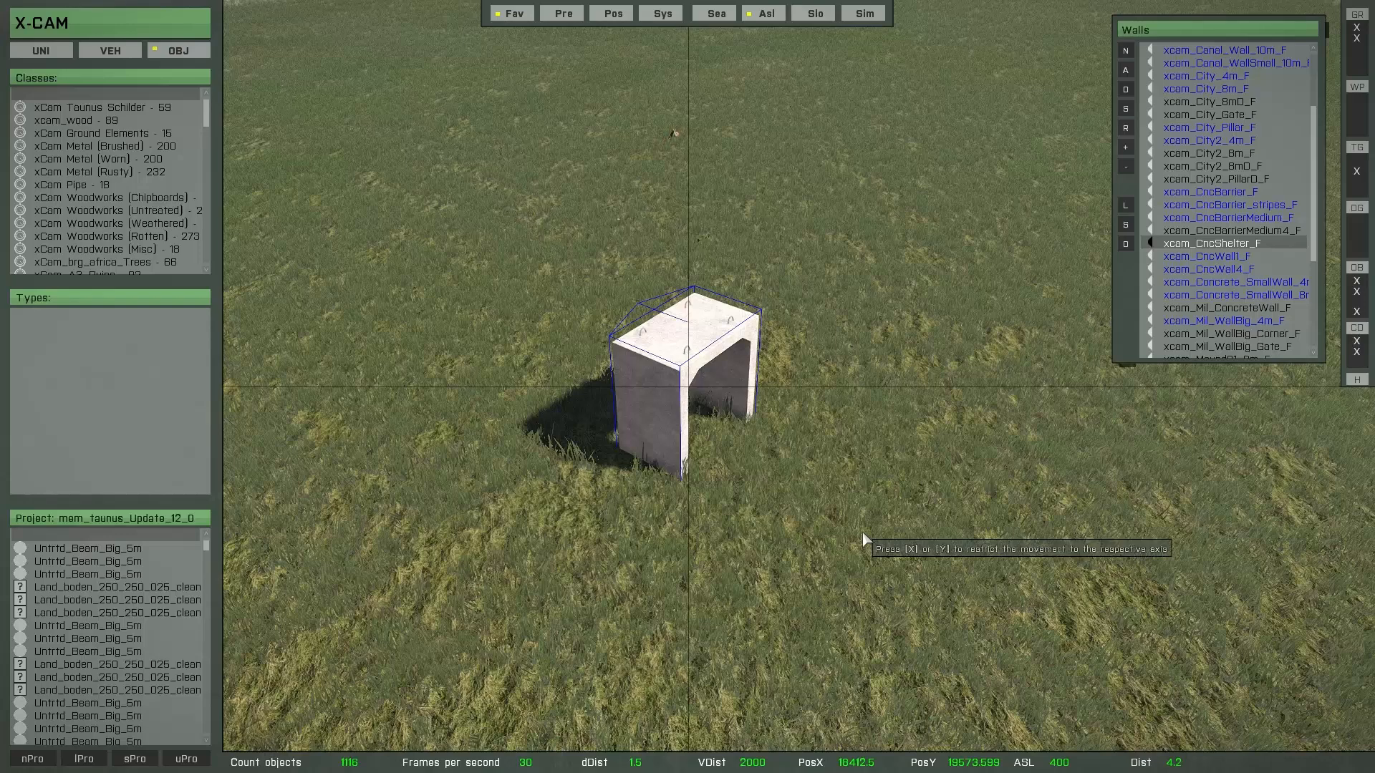
Step: Tilt the xcam_CncShelter_F concrete shelter about the axis running through both of its side walls
{"action": "key", "text": "x"}
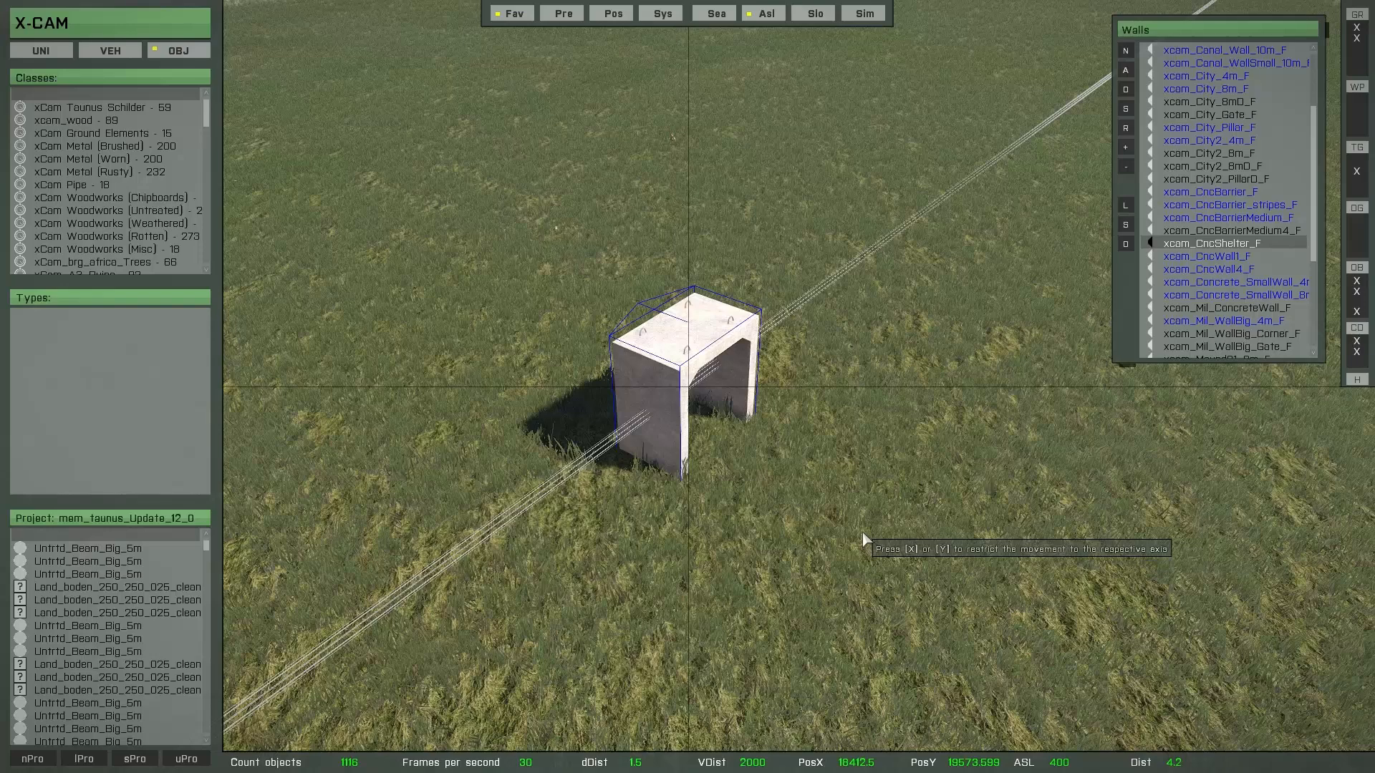
{"action": "scroll", "coordinate": [862, 531], "scroll_direction": "up", "scroll_amount": 1}
{"action": "scroll", "coordinate": [862, 531], "scroll_direction": "up", "scroll_amount": 5}
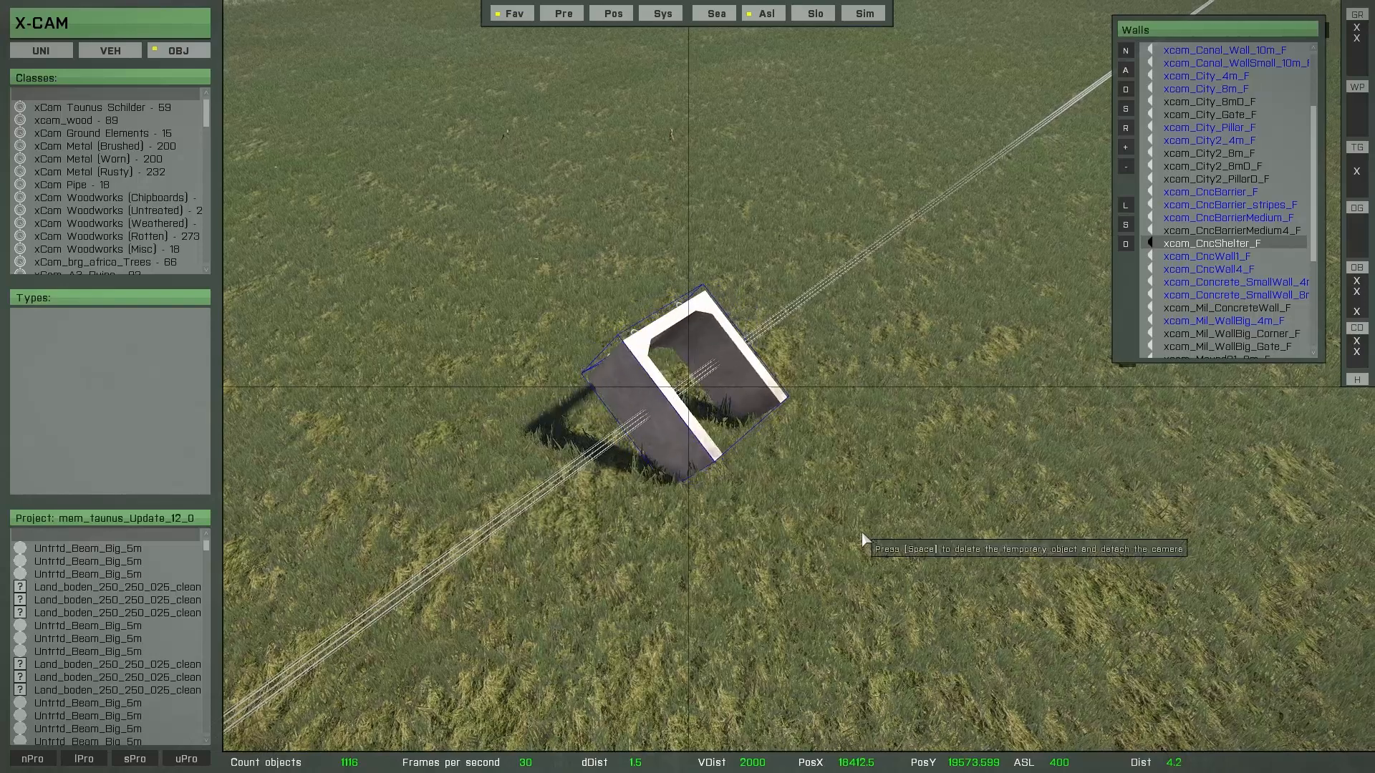
{"action": "scroll", "coordinate": [862, 535], "scroll_direction": "up", "scroll_amount": 3}
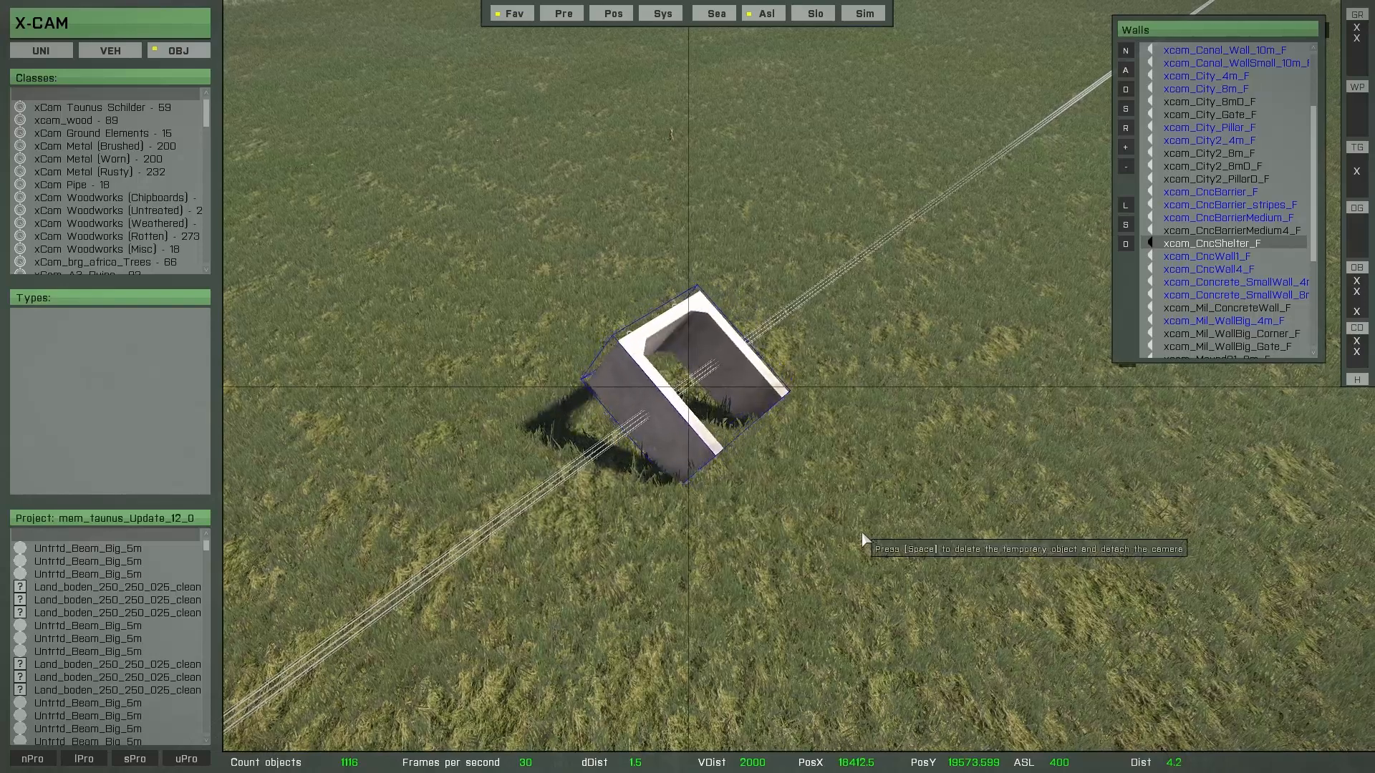
Step: Try rotating the tilted concrete shelter about the axis running through its opening, and reset it to upright
{"action": "key", "text": "y"}
{"action": "scroll", "coordinate": [862, 535], "scroll_direction": "up", "scroll_amount": 3}
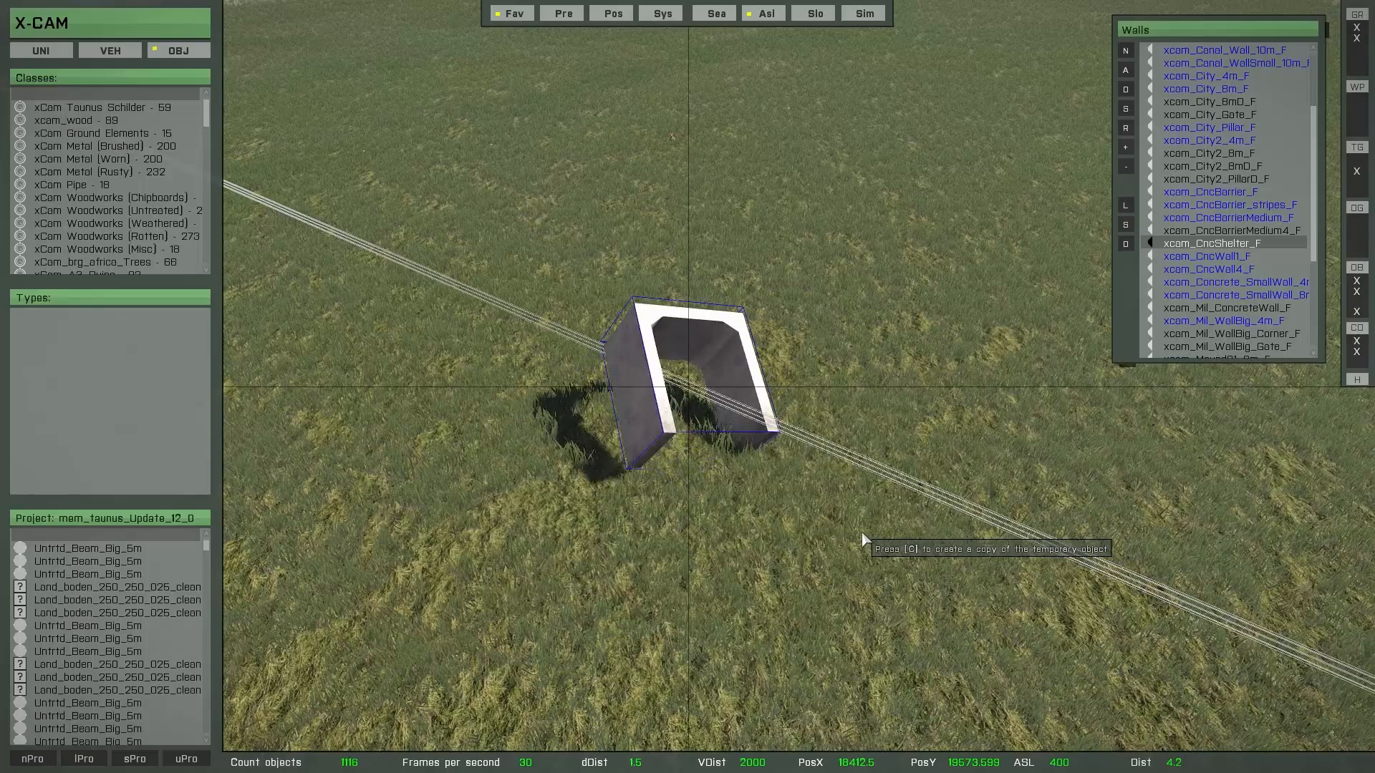
{"action": "scroll", "coordinate": [862, 532], "scroll_direction": "up", "scroll_amount": 2}
{"action": "right_click_drag", "start_coordinate": [862, 532], "coordinate": [677, 420]}
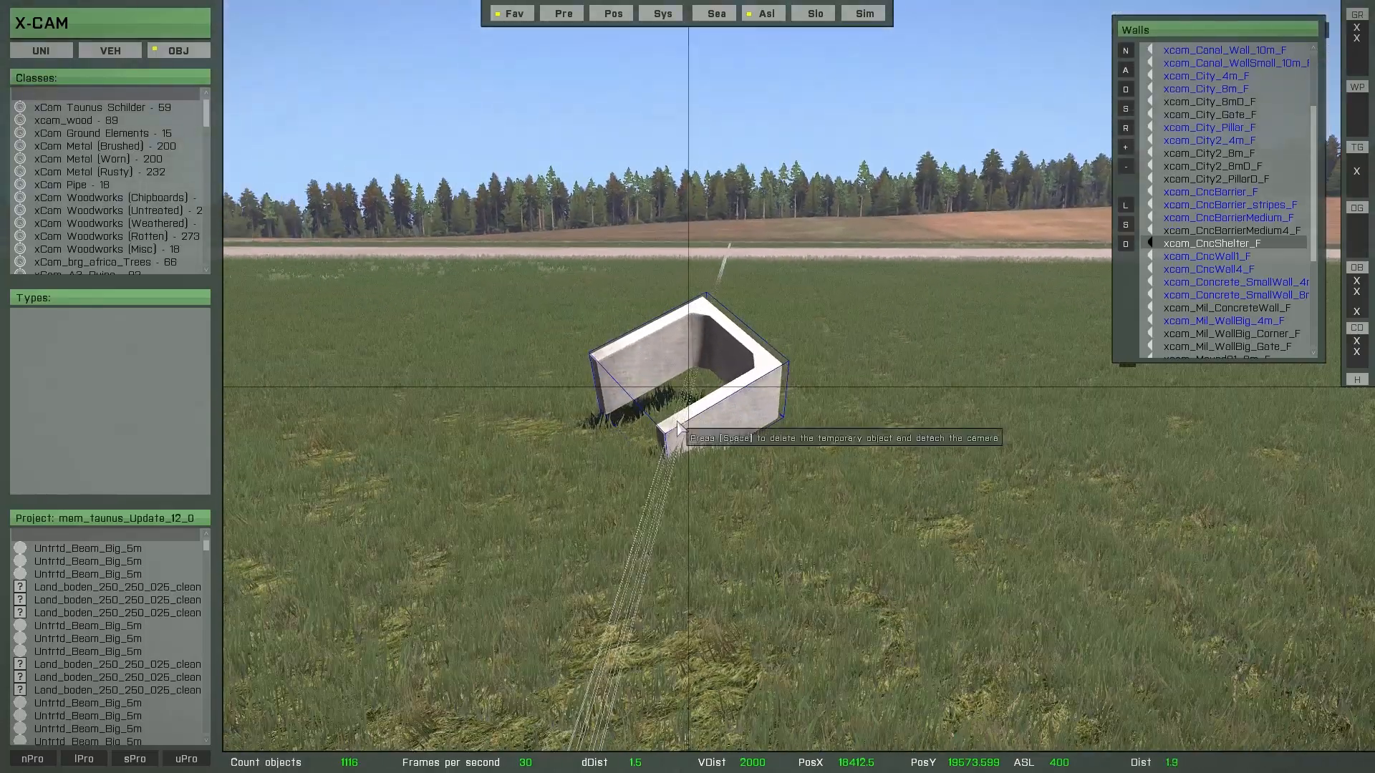
{"action": "scroll", "coordinate": [676, 424], "scroll_direction": "up", "scroll_amount": 6}
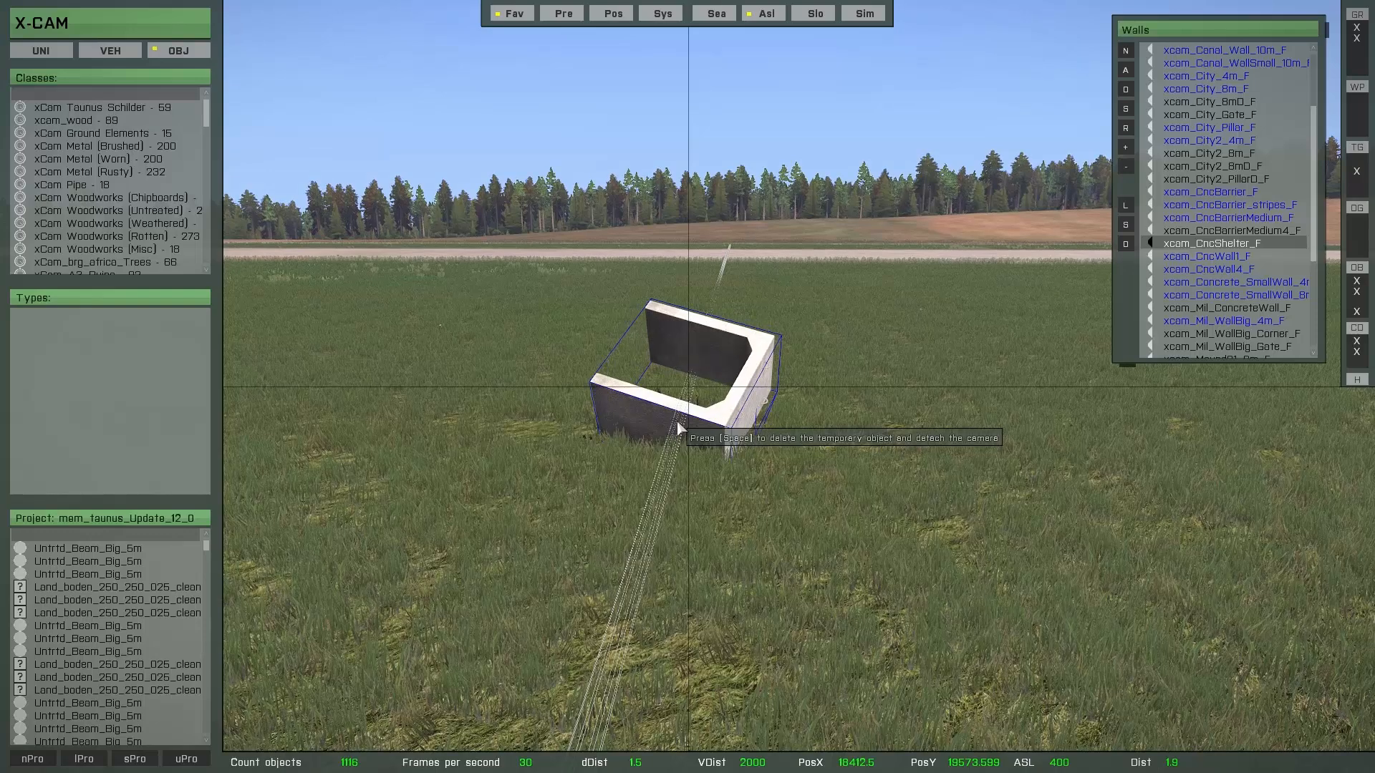
{"action": "scroll", "coordinate": [677, 420], "scroll_direction": "up", "scroll_amount": 6}
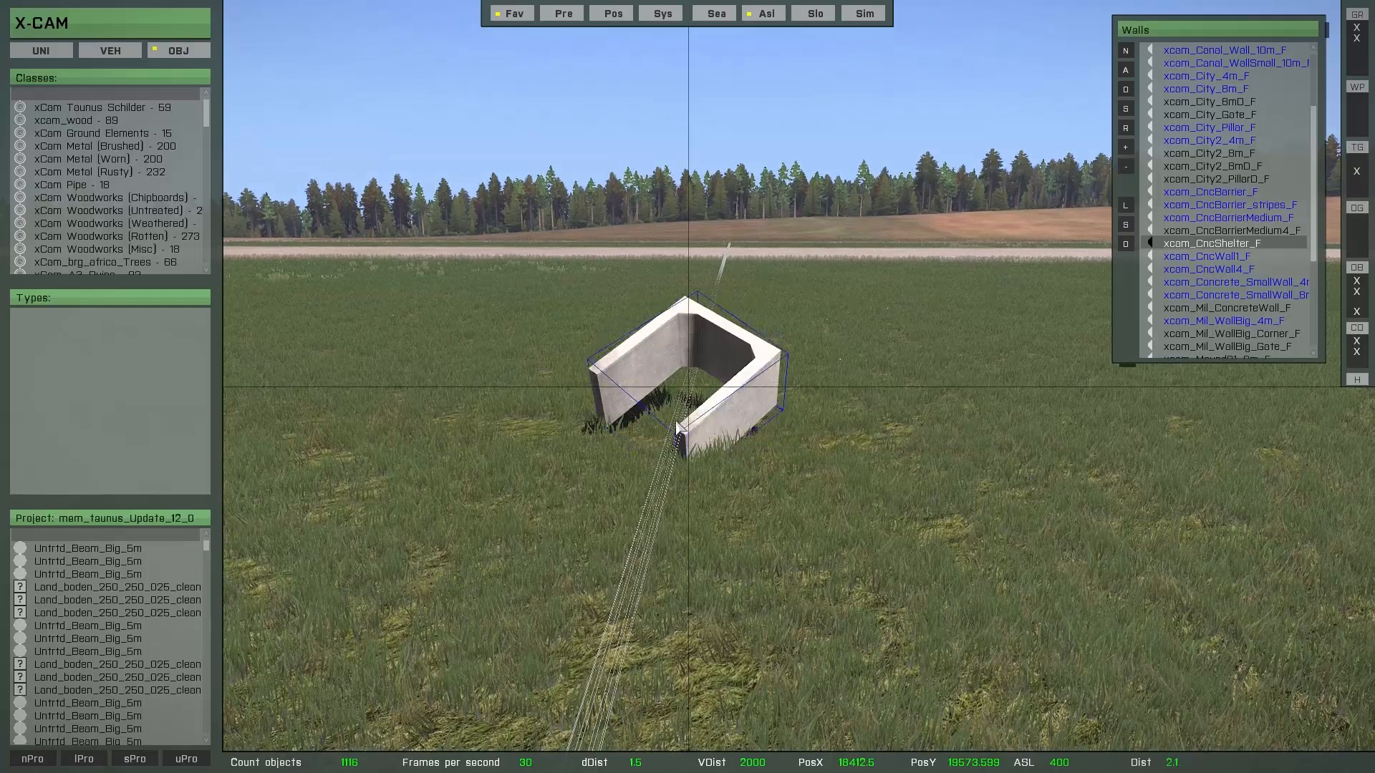
{"action": "scroll", "coordinate": [676, 420], "scroll_direction": "up", "scroll_amount": 6}
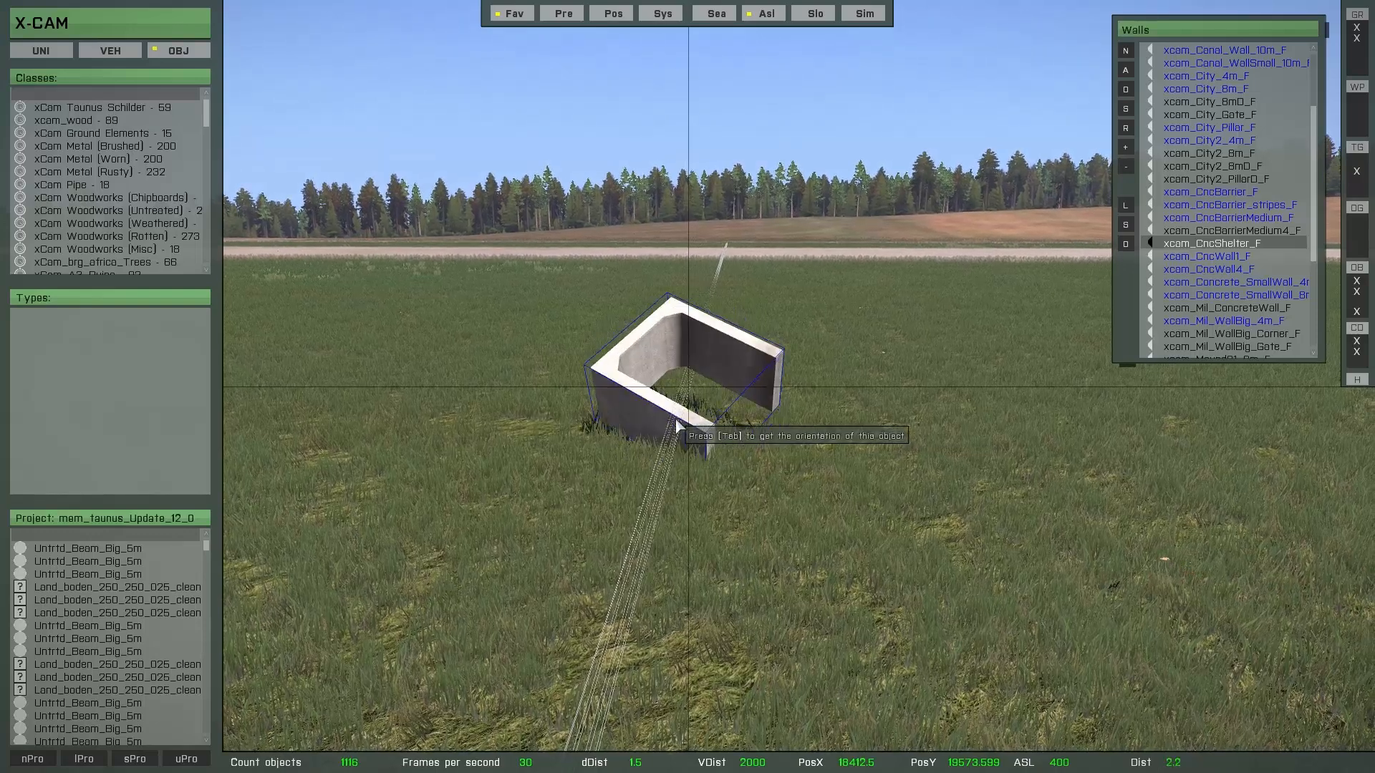
{"action": "key", "text": "space"}
{"action": "right_click_drag", "start_coordinate": [667, 451], "coordinate": [804, 526]}
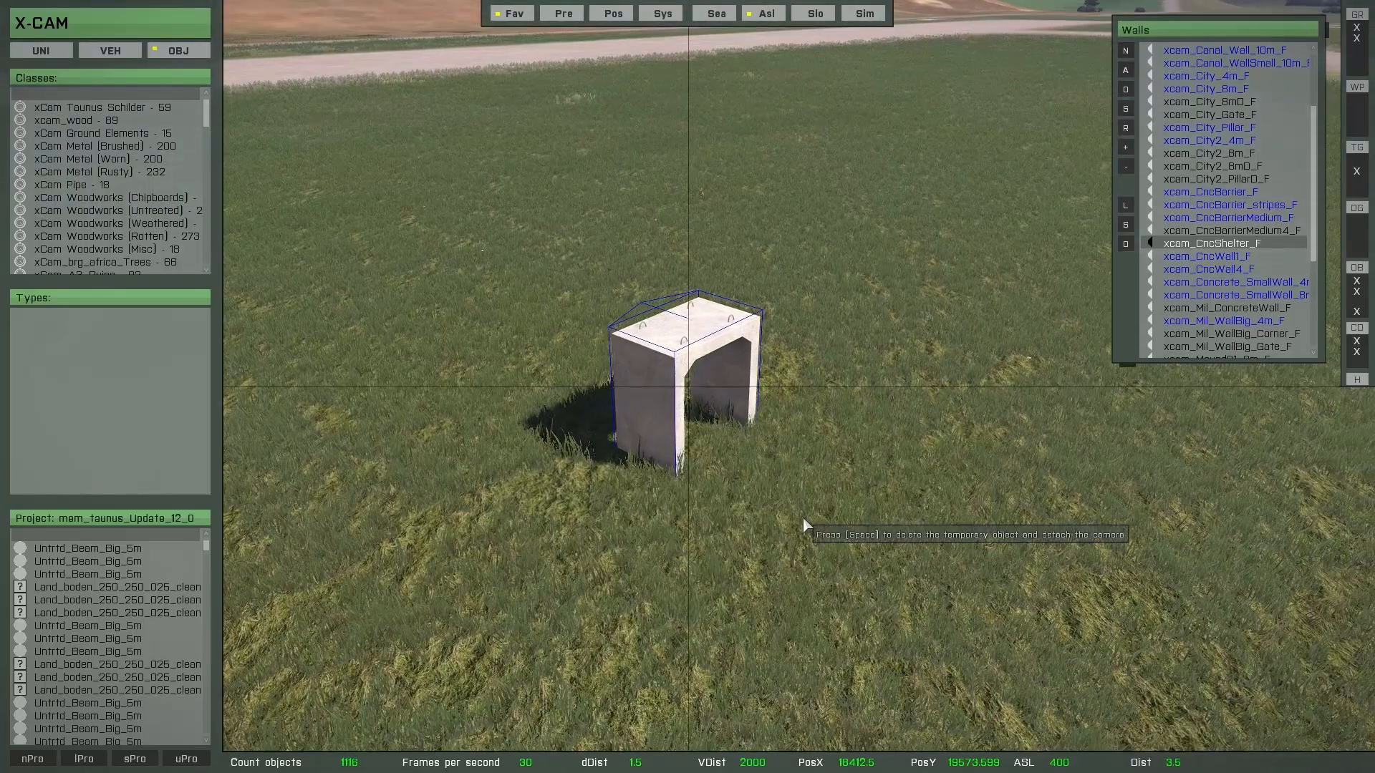
Step: Rotate the upright concrete shelter about the axis running through its opening
{"action": "scroll", "coordinate": [802, 525], "scroll_direction": "up", "scroll_amount": 3}
{"action": "scroll", "coordinate": [800, 517], "scroll_direction": "up", "scroll_amount": 7}
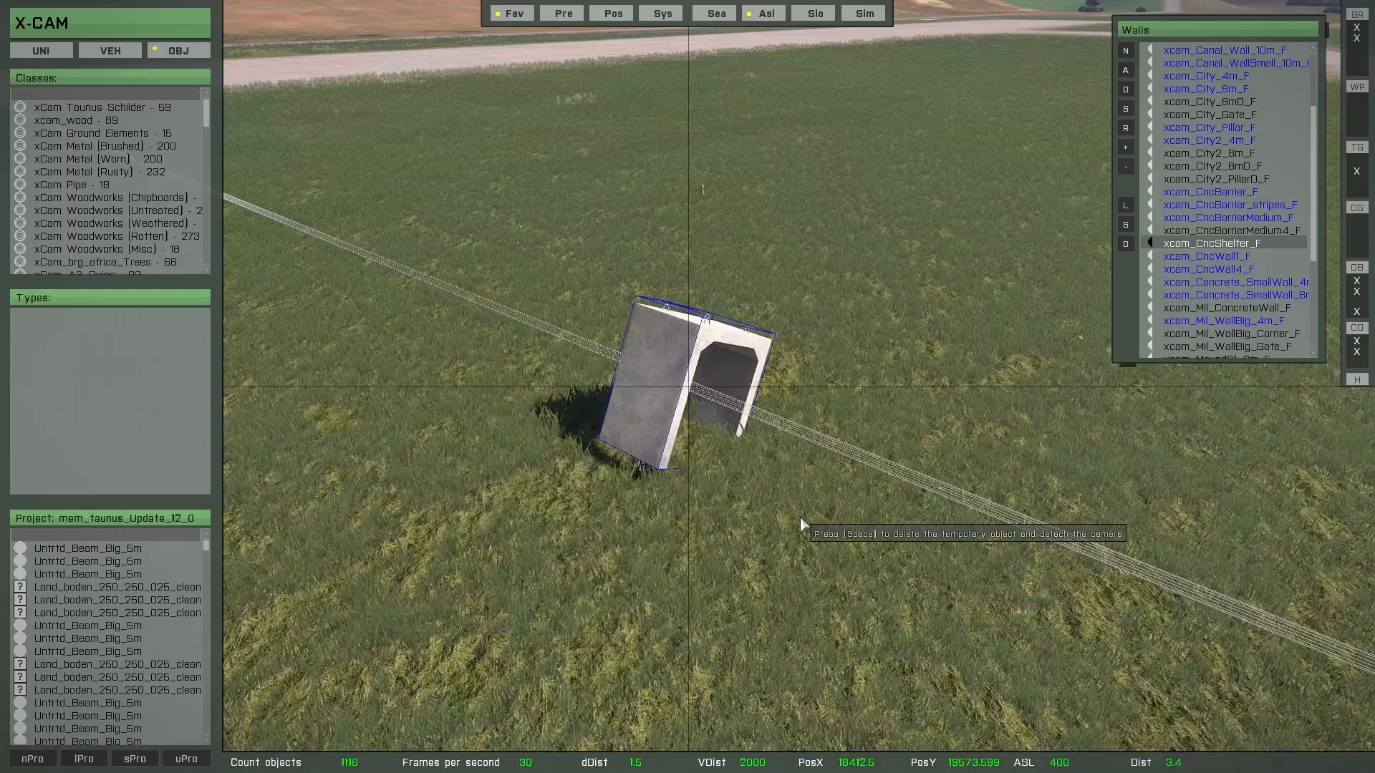
{"action": "right_click_drag", "start_coordinate": [795, 513], "coordinate": [758, 493]}
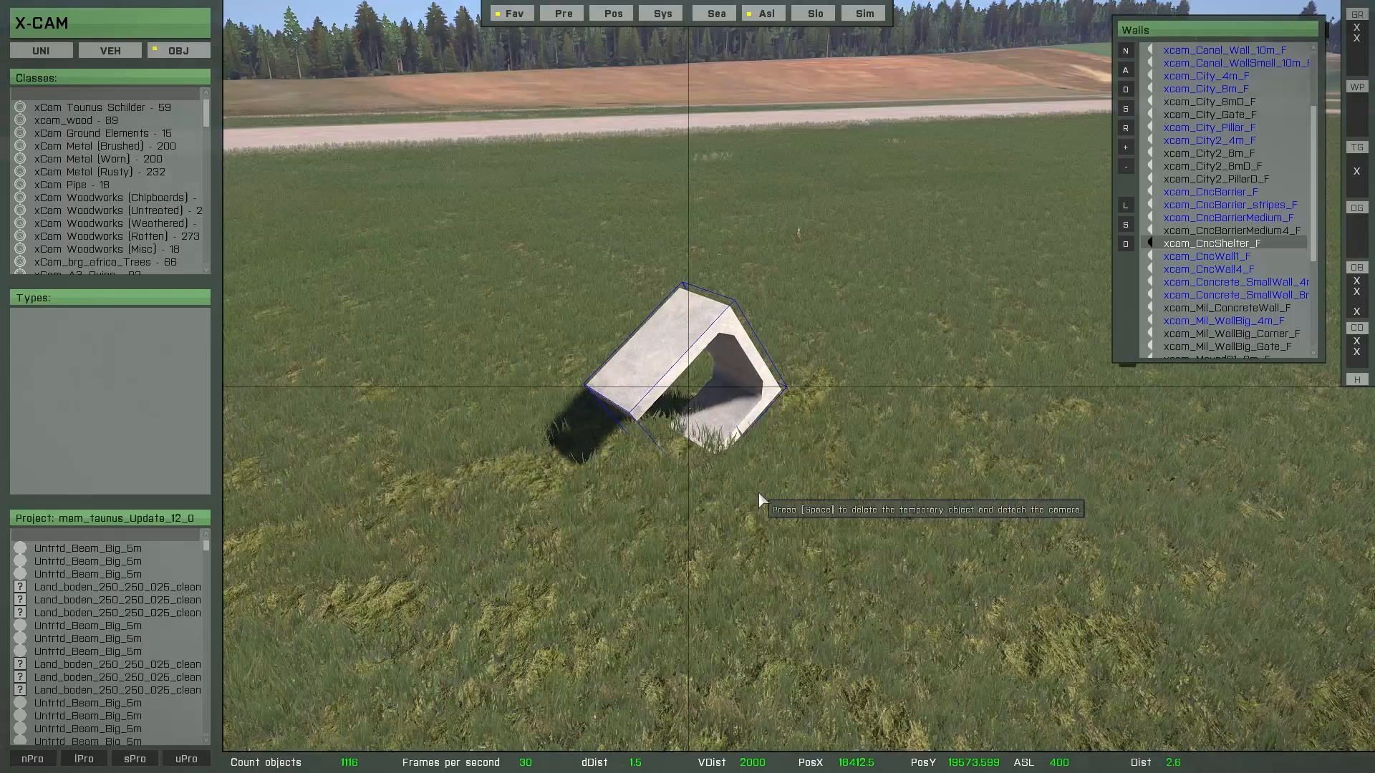
Step: Turn the rotated concrete shelter back and forth about the crosswise axis through its side walls
{"action": "scroll", "coordinate": [758, 494], "scroll_direction": "up", "scroll_amount": 4}
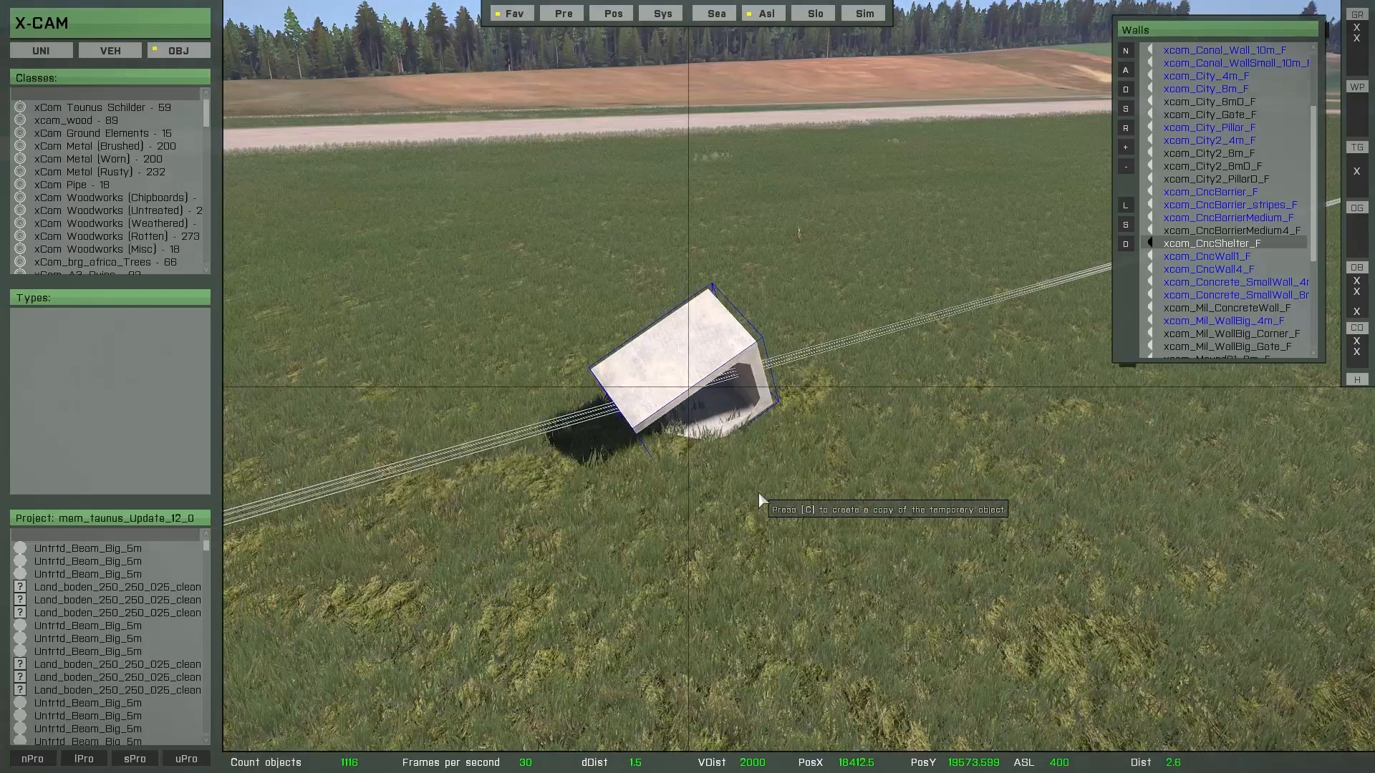
{"action": "scroll", "coordinate": [758, 491], "scroll_direction": "down", "scroll_amount": 6}
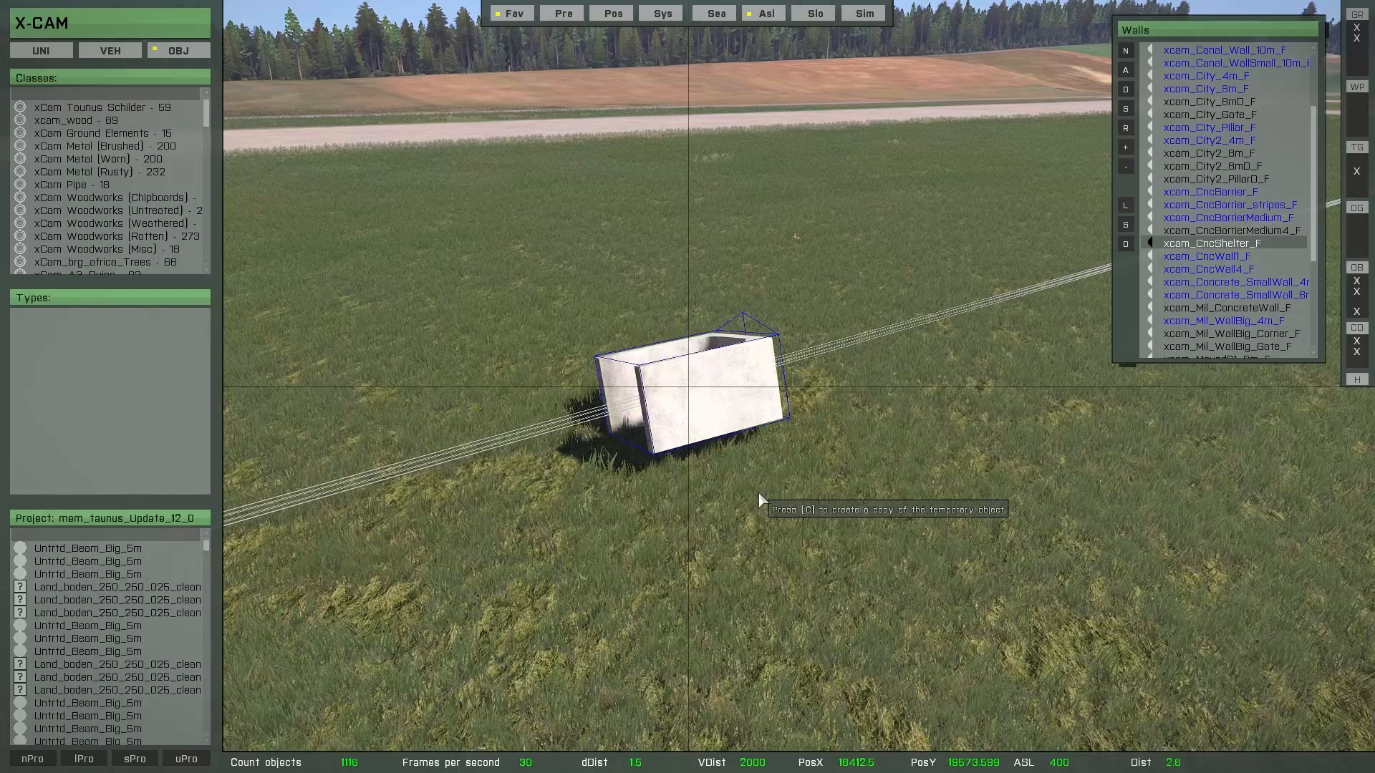
{"action": "scroll", "coordinate": [758, 492], "scroll_direction": "down", "scroll_amount": 6}
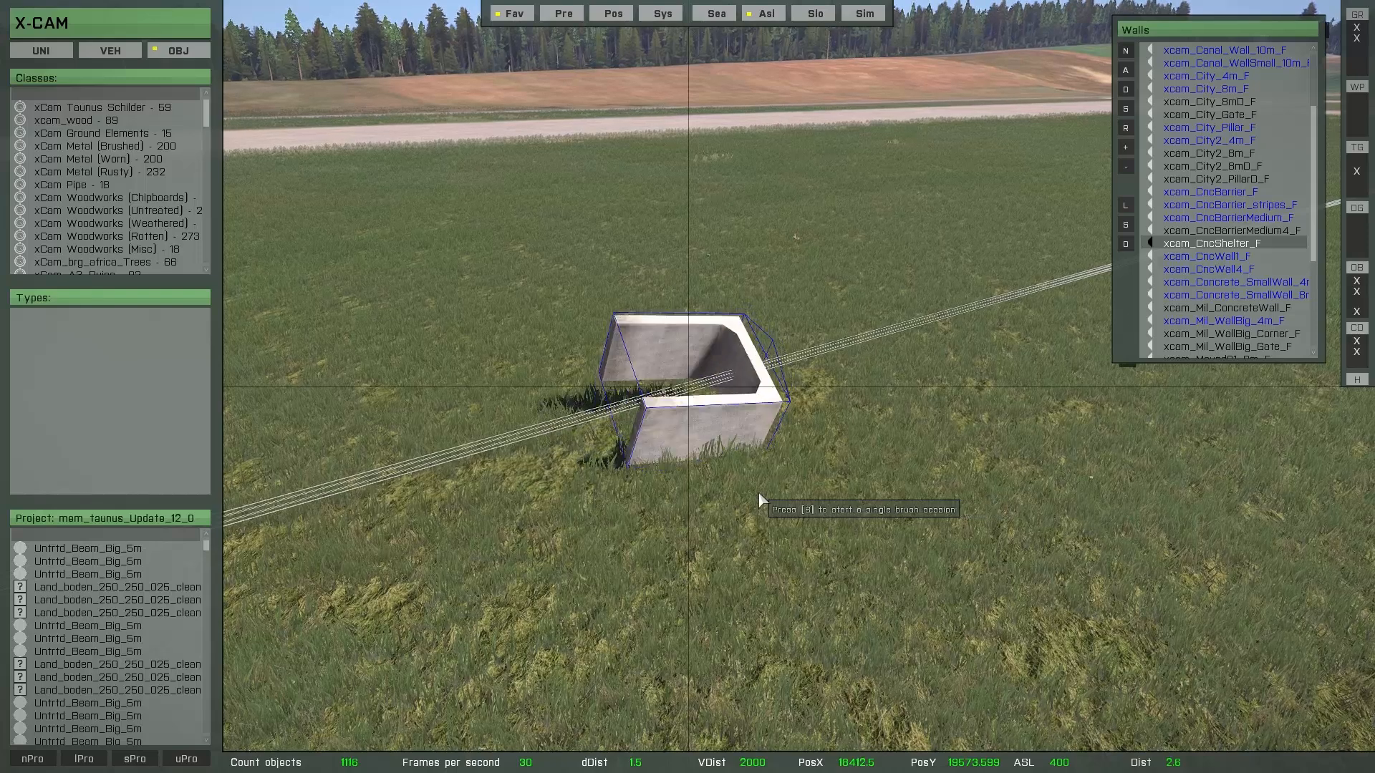
{"action": "scroll", "coordinate": [758, 491], "scroll_direction": "down", "scroll_amount": 6}
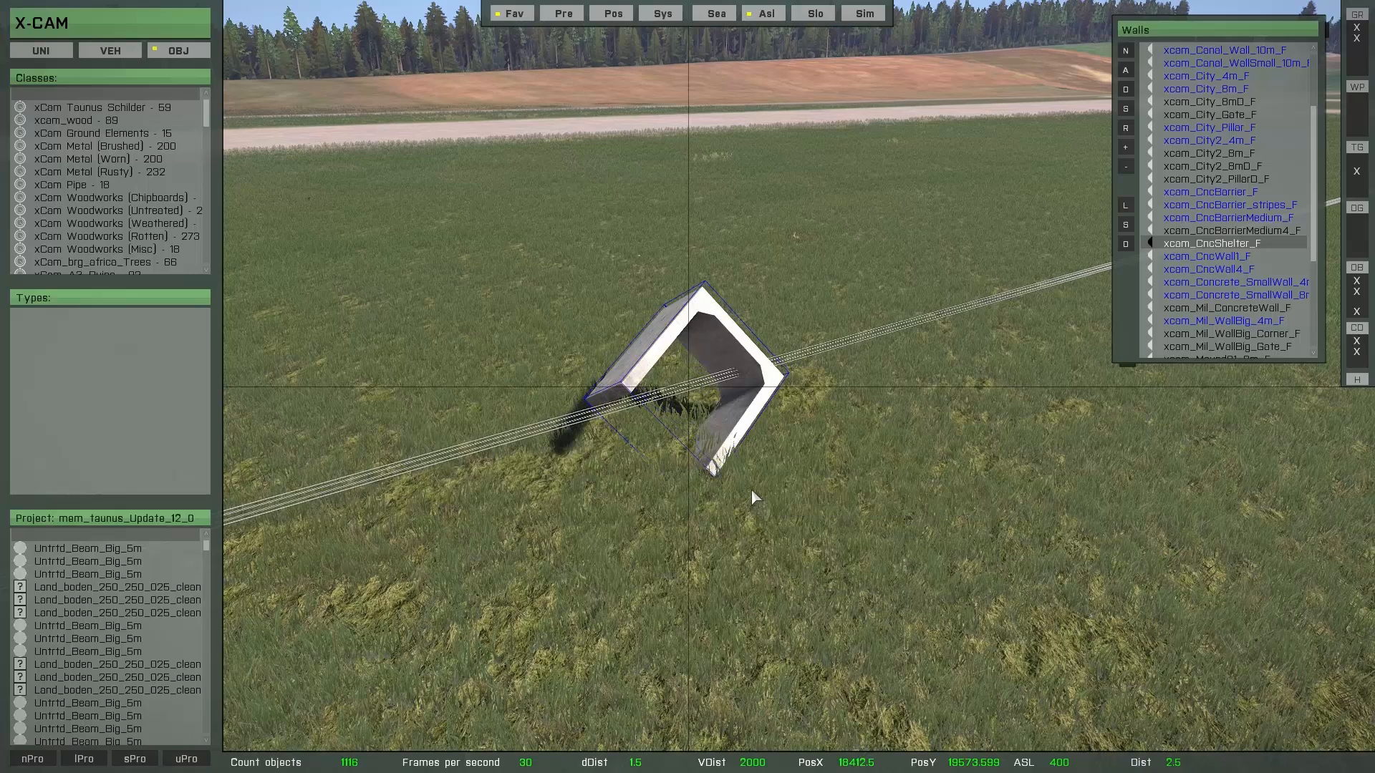
Step: Preview copies of the upright concrete shelter on its north, south, east and west sides
{"action": "scroll", "coordinate": [750, 489], "scroll_direction": "down", "scroll_amount": 6}
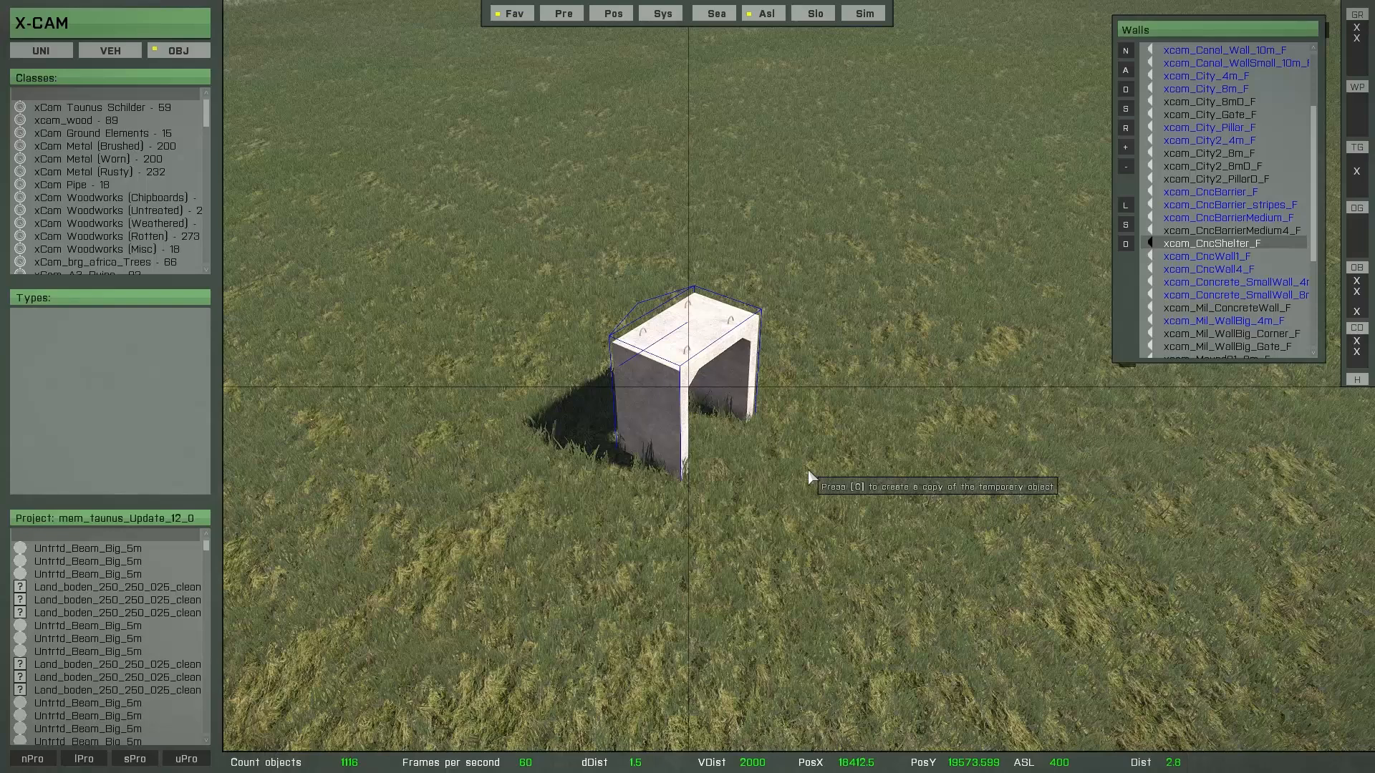
{"action": "key", "text": "Up"}
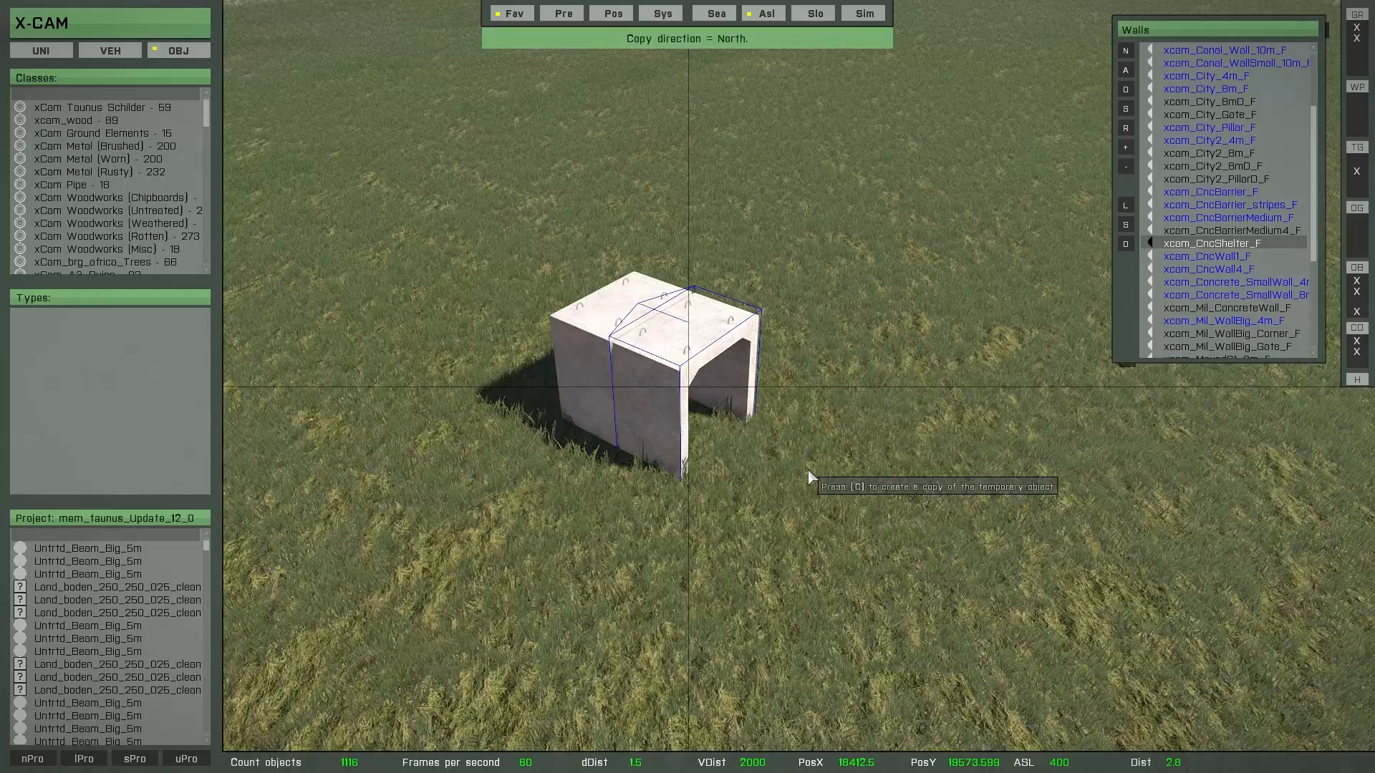
{"action": "key", "text": "Right"}
{"action": "key", "text": "Down"}
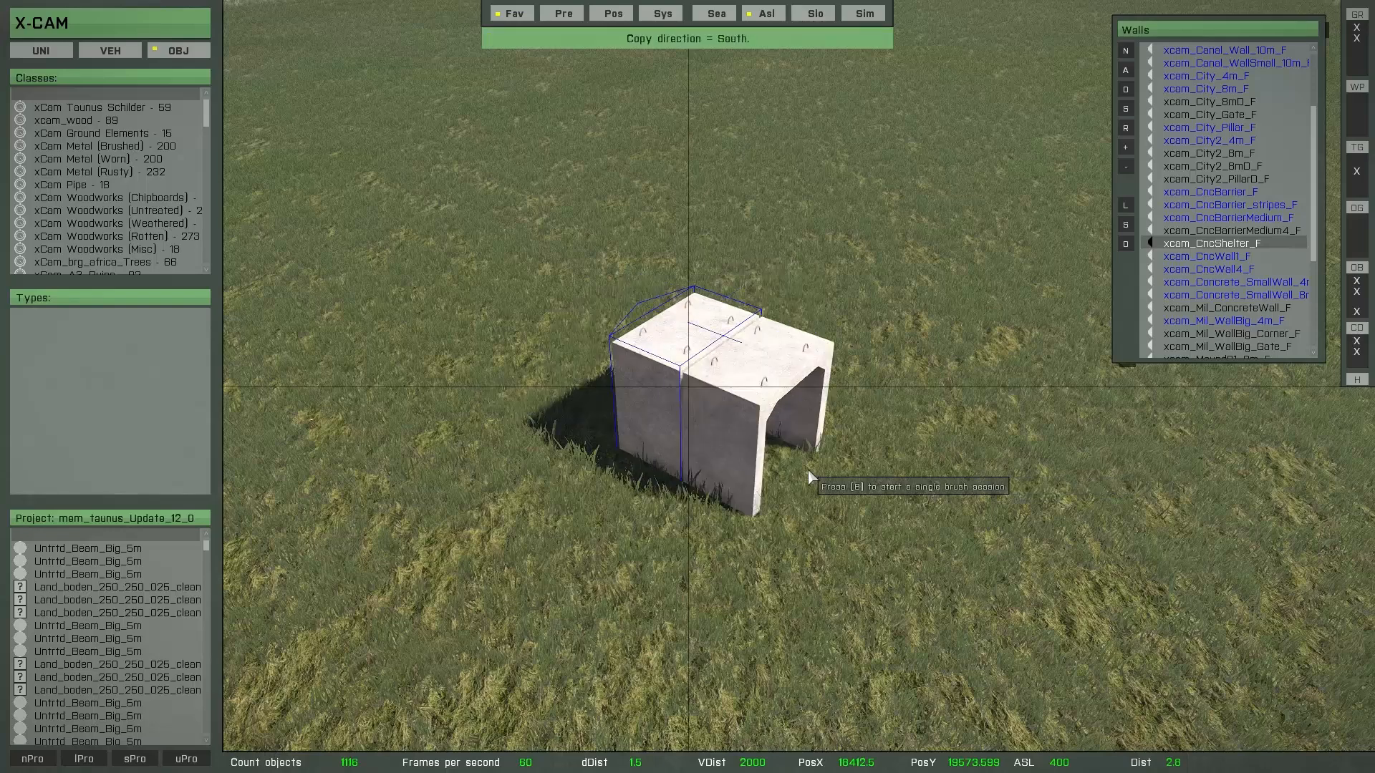
{"action": "key", "text": "Left"}
{"action": "key", "text": "Up"}
{"action": "key", "text": "Right"}
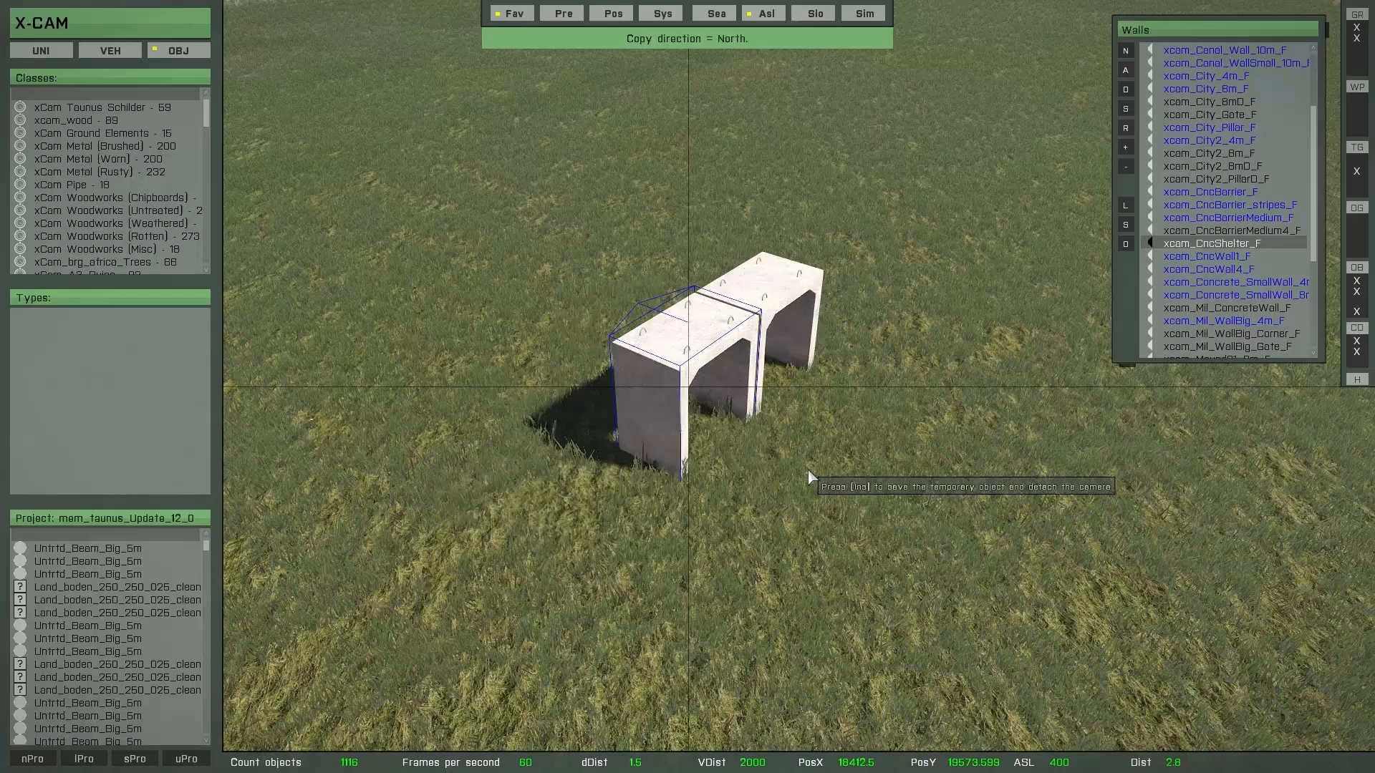
{"action": "key", "text": "Down"}
{"action": "key", "text": "Left"}
Step: Tilt the upright shelter partway backward about the crosswise axis running through its side walls
{"action": "key", "text": "Up"}
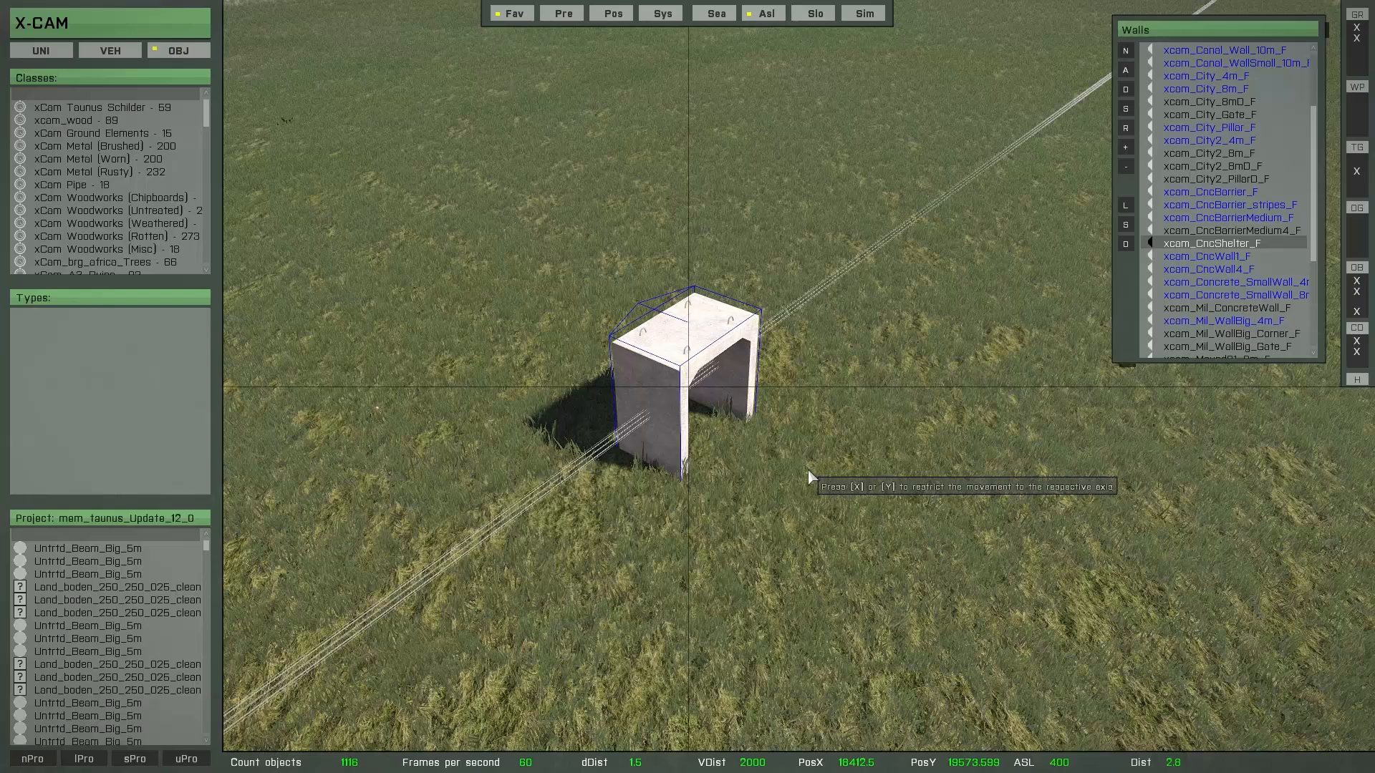
{"action": "key", "text": "Down"}
{"action": "key", "text": "Up"}
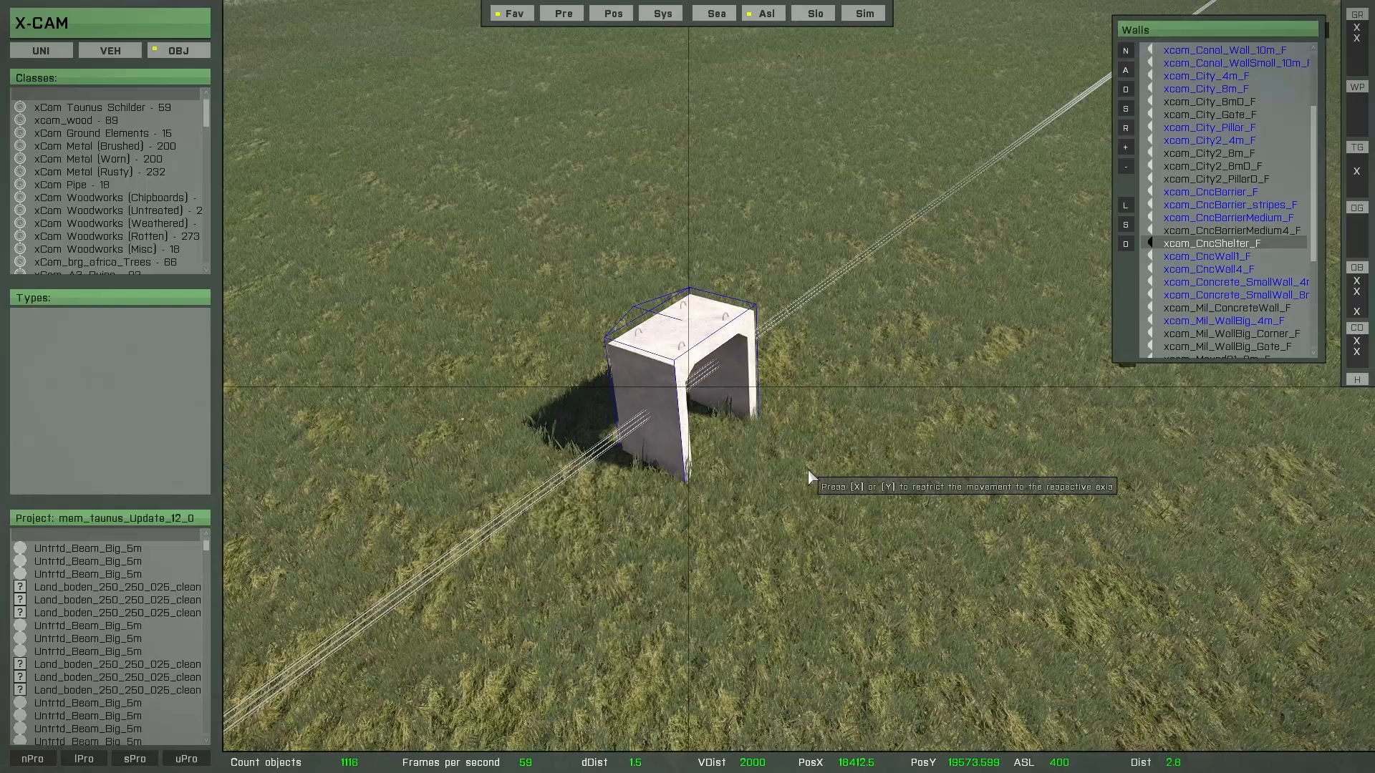
{"action": "key", "text": "Up"}
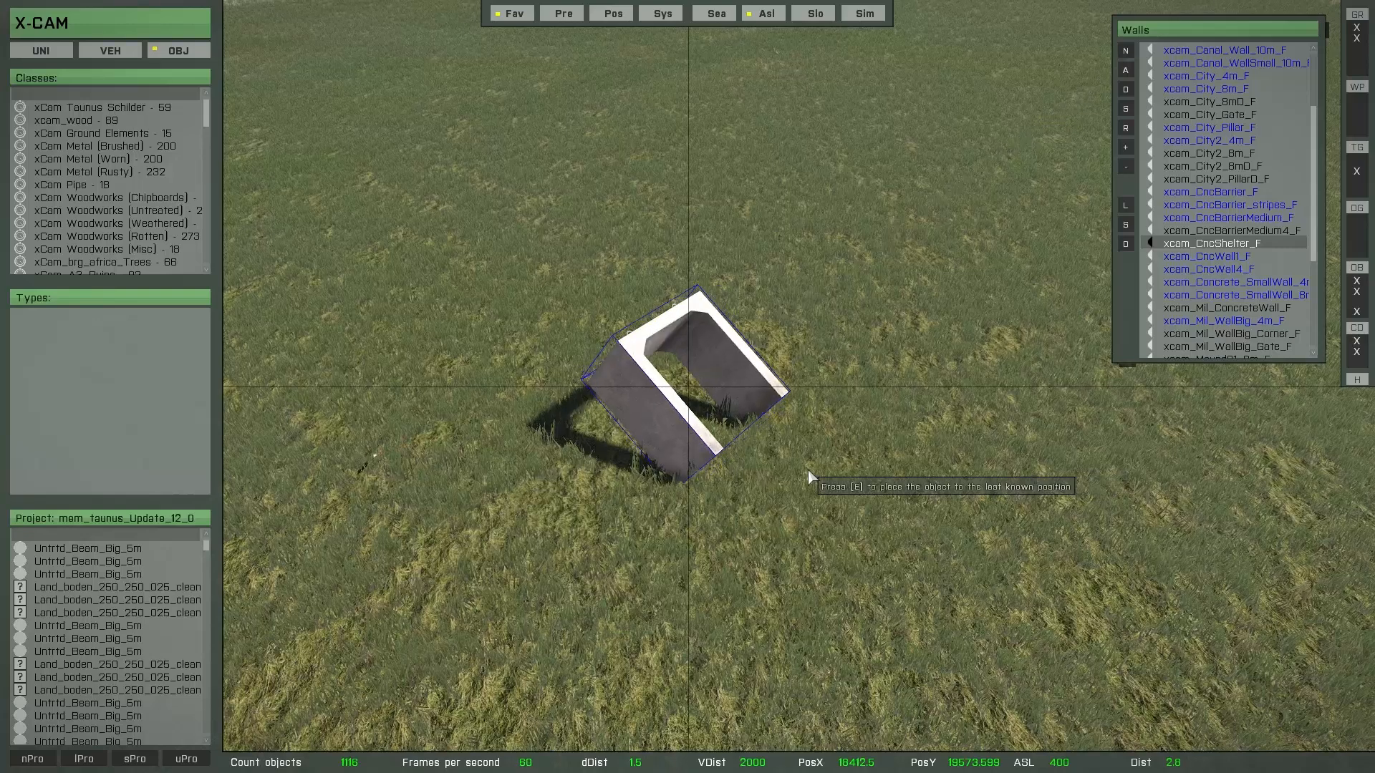
Step: Preview copies of the partly tilted shelter to its east, south and north
{"action": "key", "text": "q"}
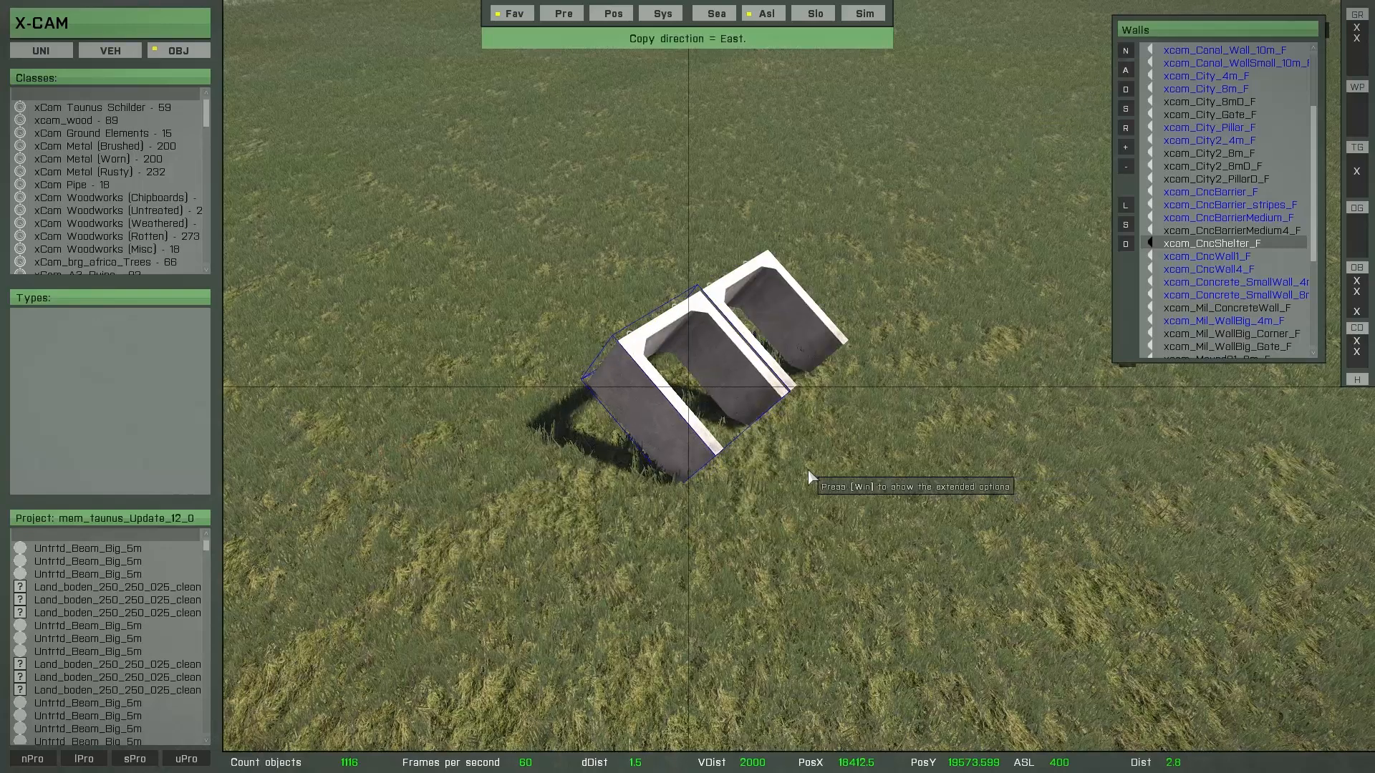
{"action": "key", "text": "q"}
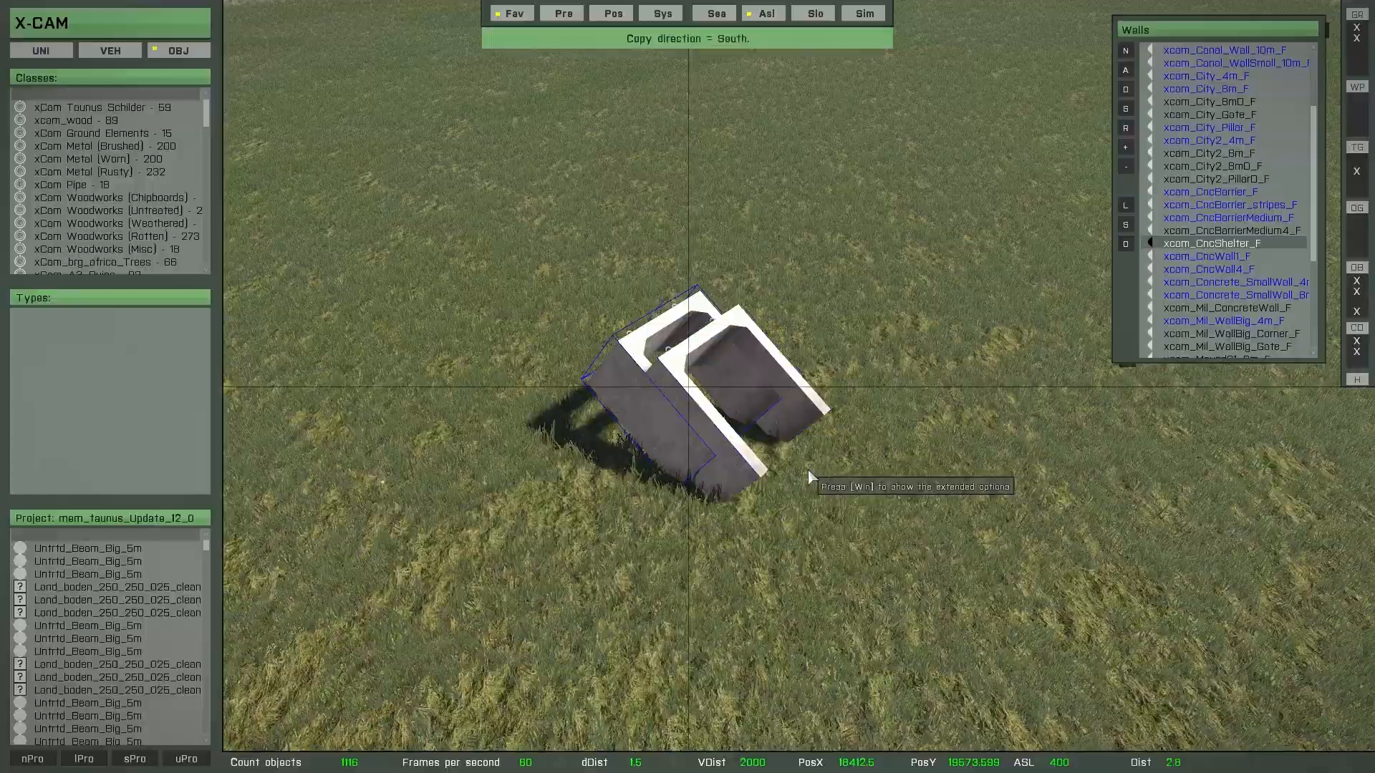
{"action": "right_click_drag", "start_coordinate": [807, 471], "coordinate": [760, 458]}
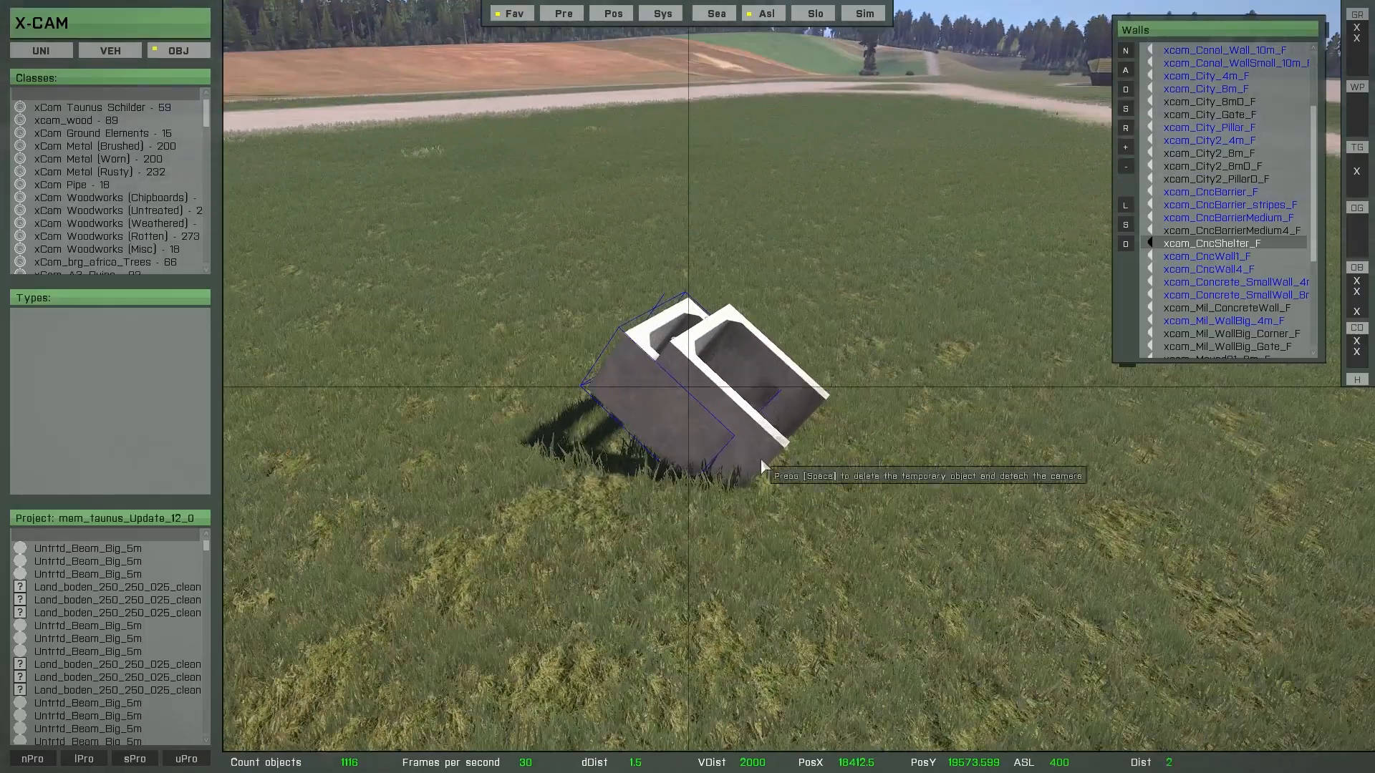
{"action": "key", "text": "Left"}
{"action": "key", "text": "Up"}
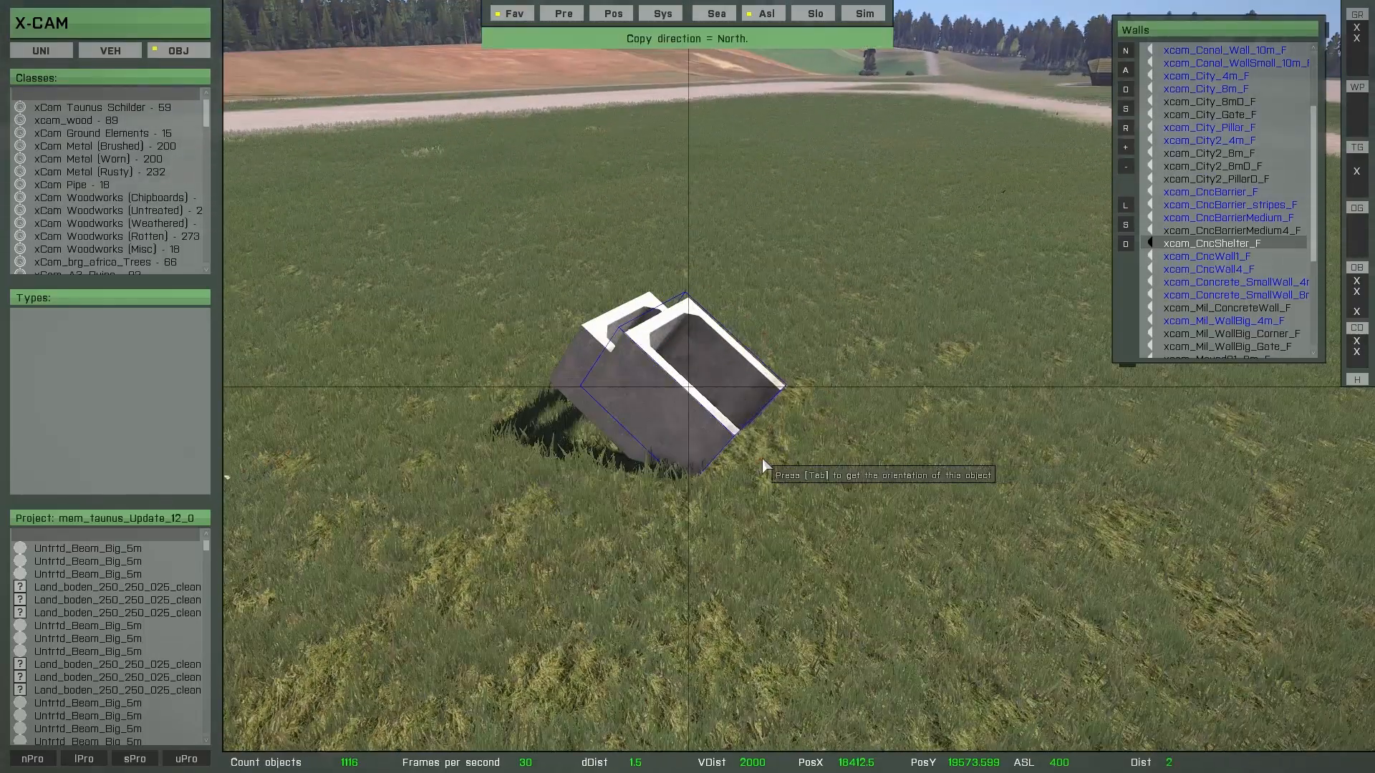
{"action": "key", "text": "Right"}
{"action": "right_click_drag", "start_coordinate": [762, 460], "coordinate": [715, 466]}
{"action": "key", "text": "Down"}
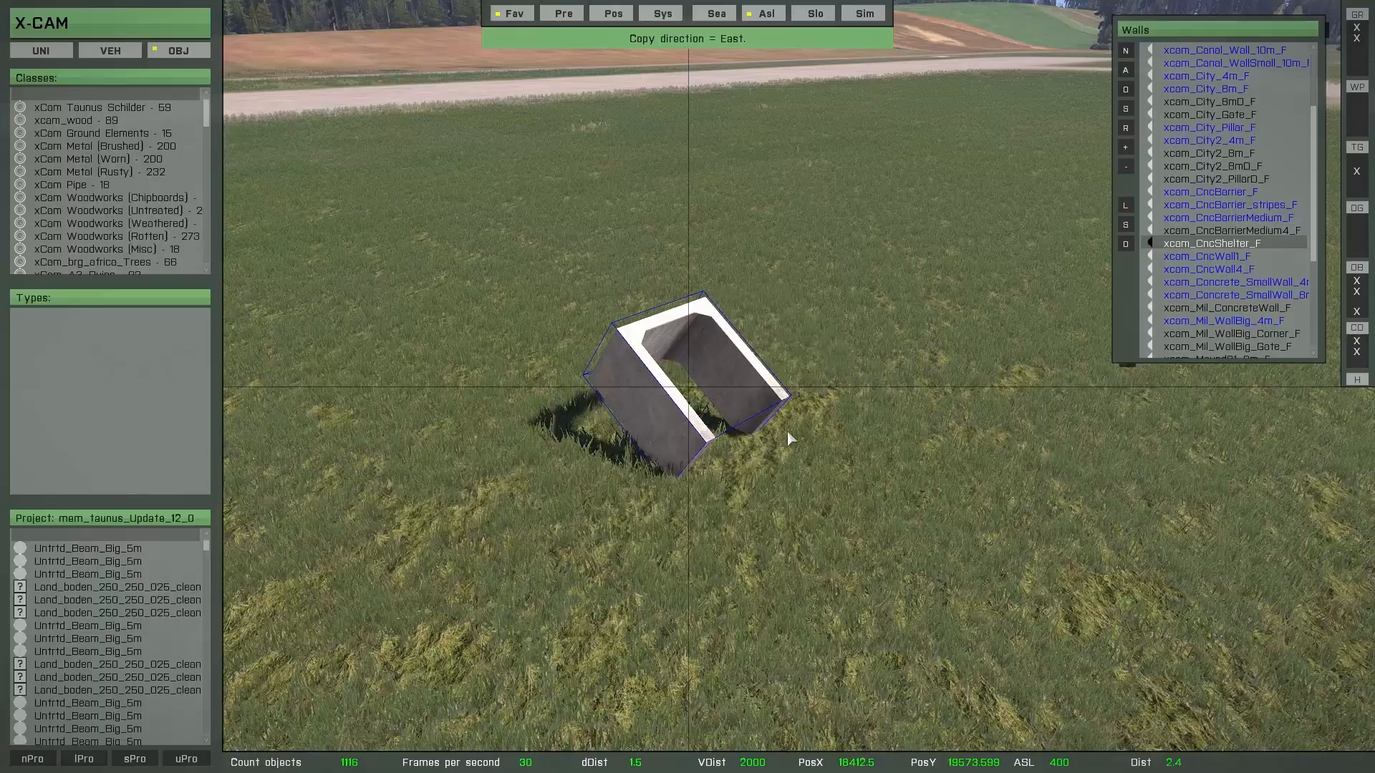
Step: Tilt the shelter further about its crosswise axis until it lies flat on its roof side with the walls level
{"action": "right_click_drag", "start_coordinate": [788, 439], "coordinate": [835, 435]}
{"action": "key", "text": "Left"}
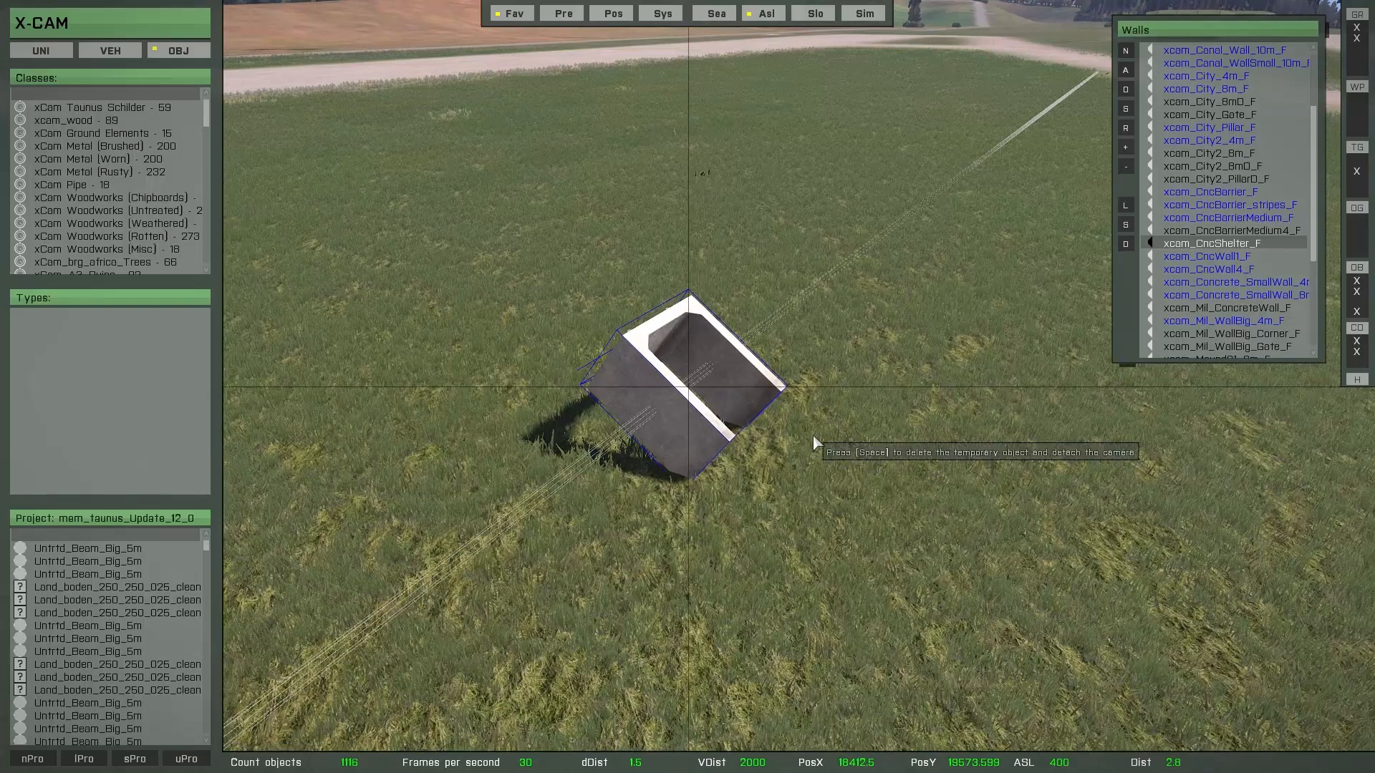
{"action": "key", "text": "Left"}
{"action": "key", "text": "Left"}
{"action": "key", "text": "Left"}
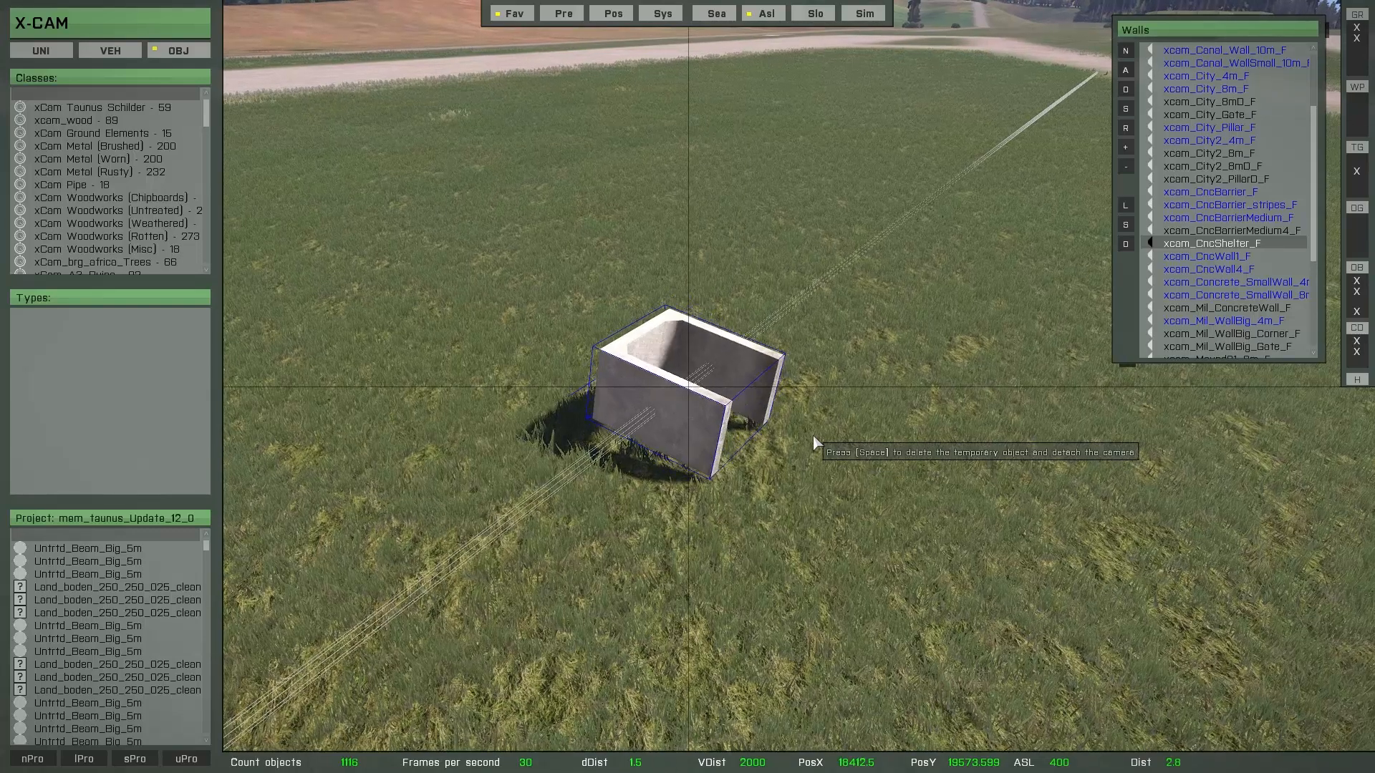
{"action": "key", "text": "Left"}
{"action": "mouse_move", "coordinate": [813, 436]}
{"action": "right_mouse_down"}
{"action": "mouse_move", "coordinate": [895, 329]}
{"action": "mouse_move", "coordinate": [857, 416]}
{"action": "mouse_move", "coordinate": [797, 454]}
{"action": "right_mouse_up"}
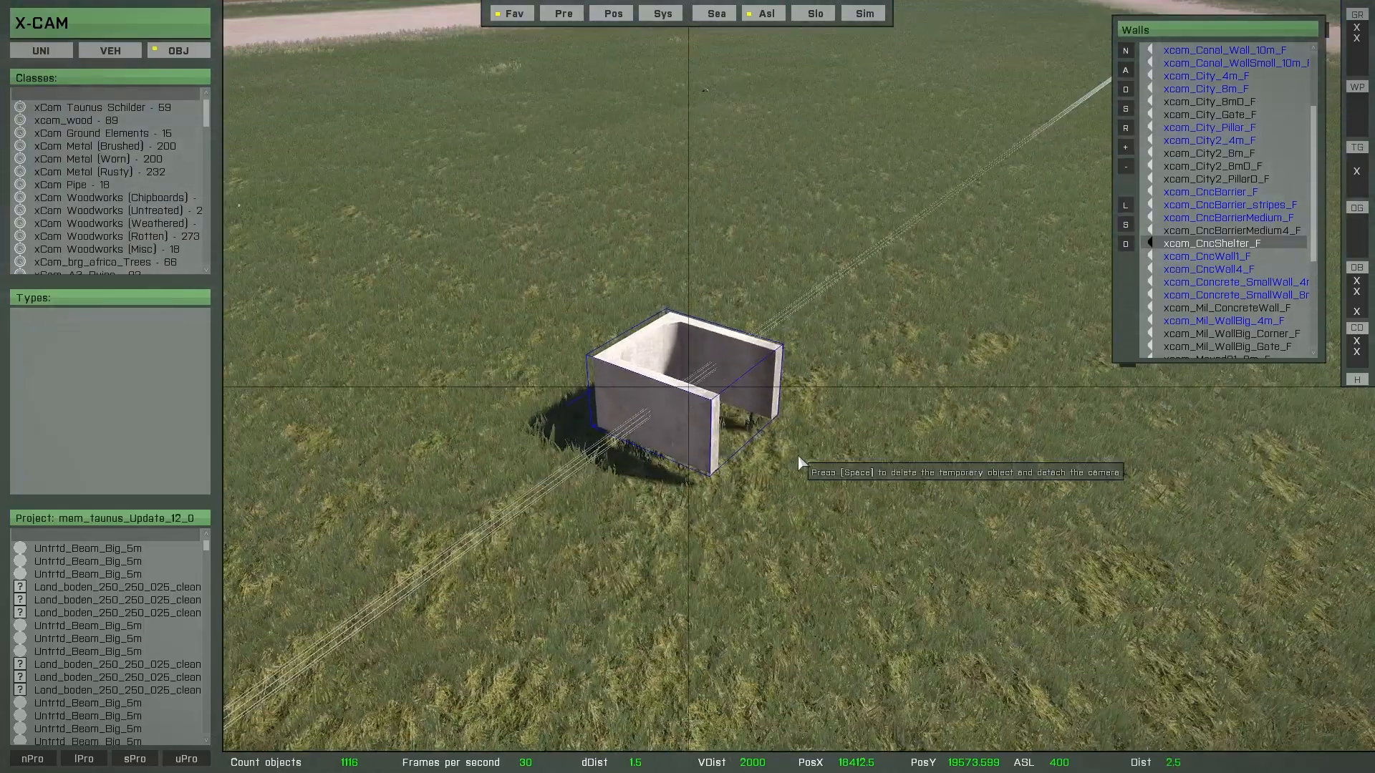
Step: Preview copies of the laid-down shelter to its east and west
{"action": "key", "text": "c"}
{"action": "key", "text": "c"}
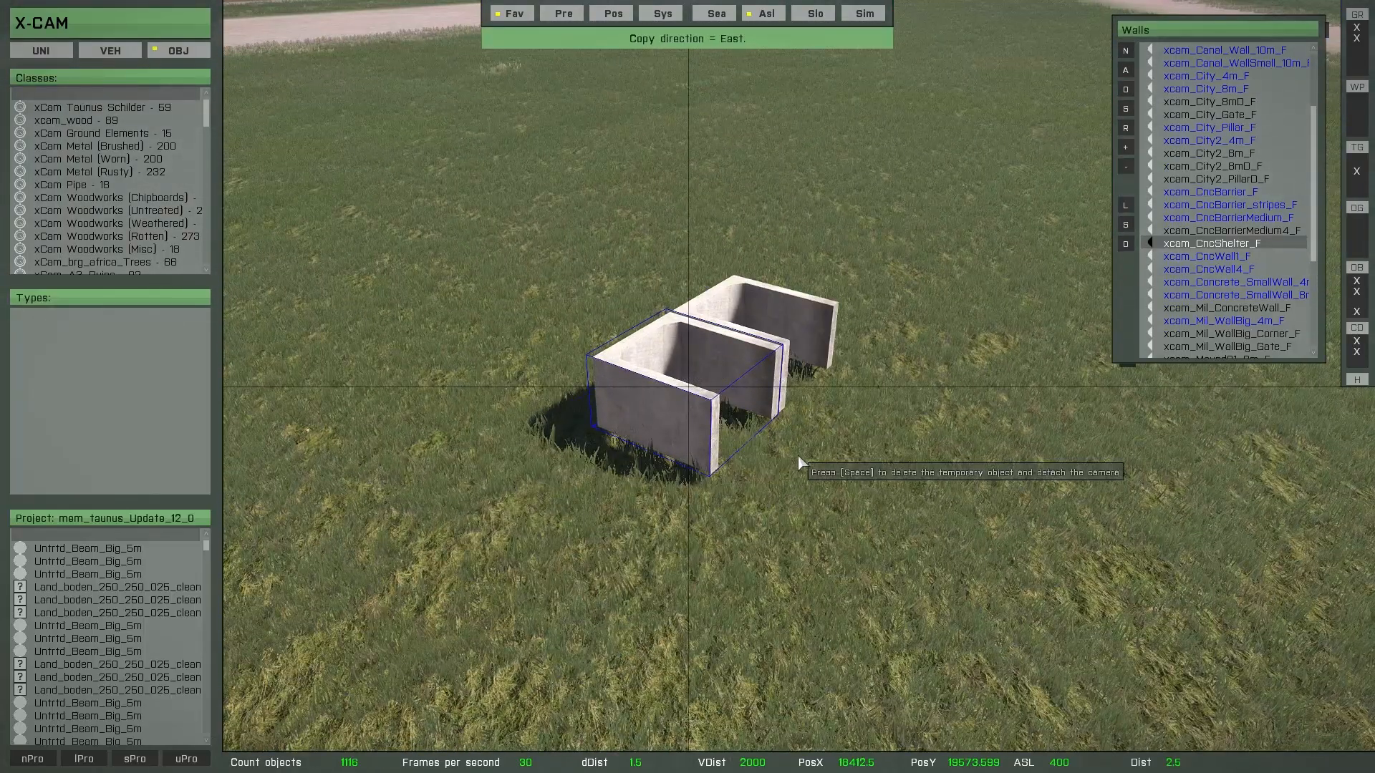
{"action": "key", "text": "c"}
{"action": "key", "text": "c"}
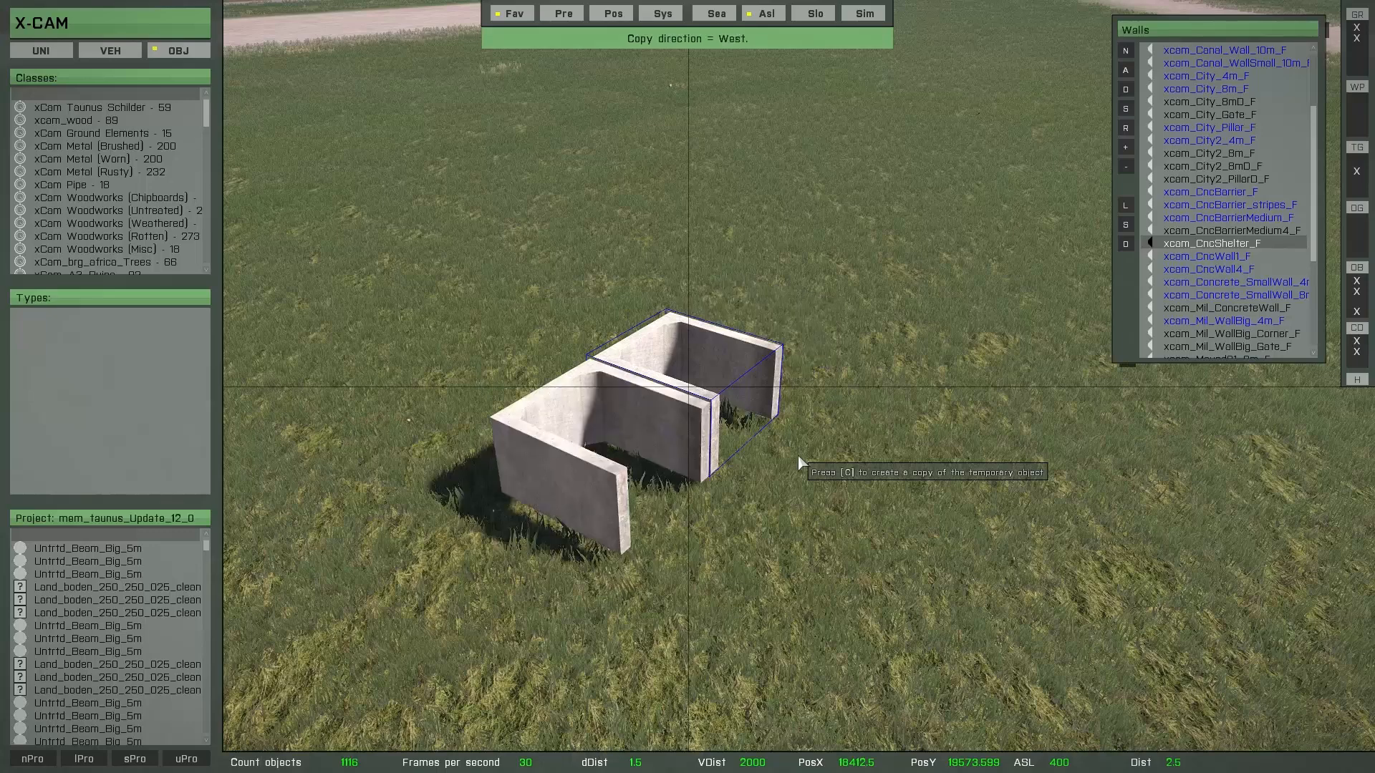
{"action": "key", "text": "c"}
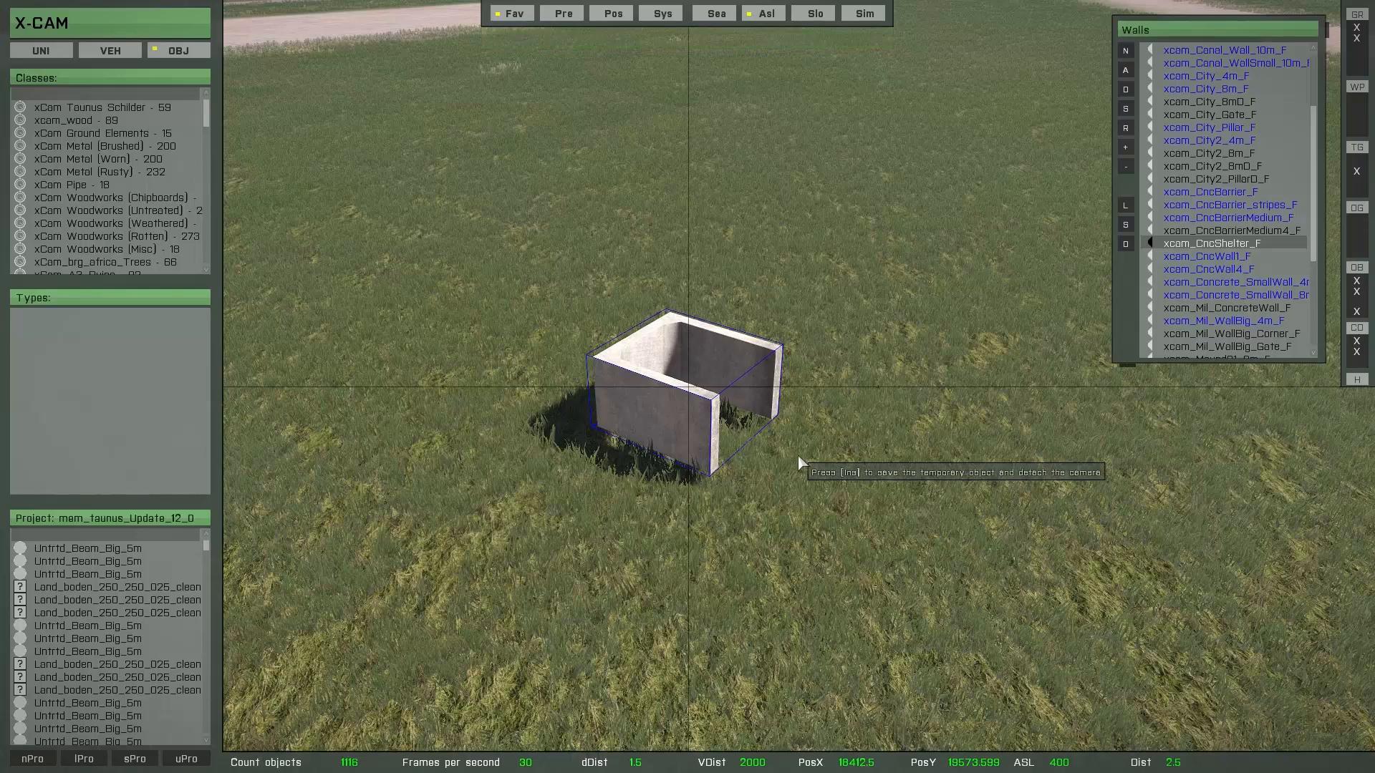
Step: Copy the laid-down shelter eastward so two shelters stand wall to wall
{"action": "right_click_drag", "start_coordinate": [781, 464], "coordinate": [770, 478]}
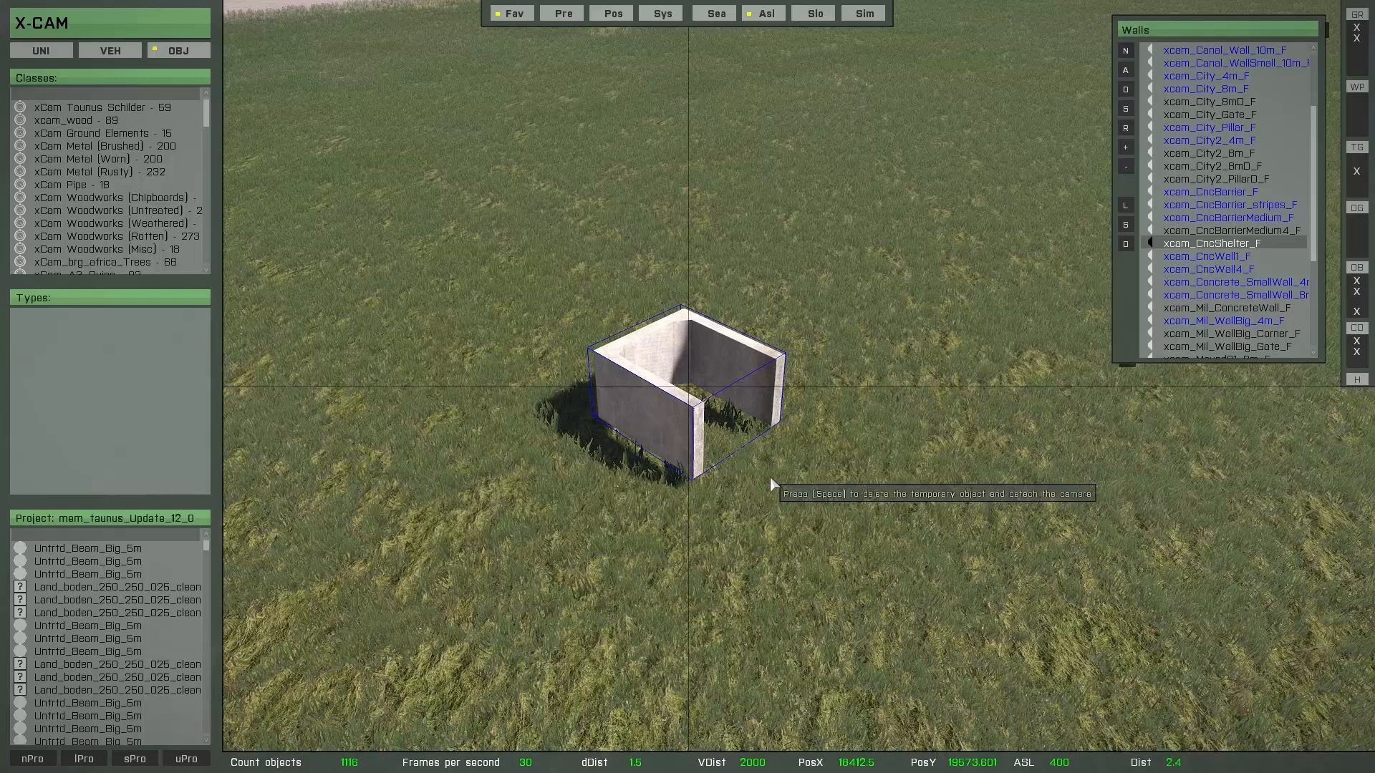
{"action": "left_click_drag", "start_coordinate": [723, 490], "coordinate": [1047, 453]}
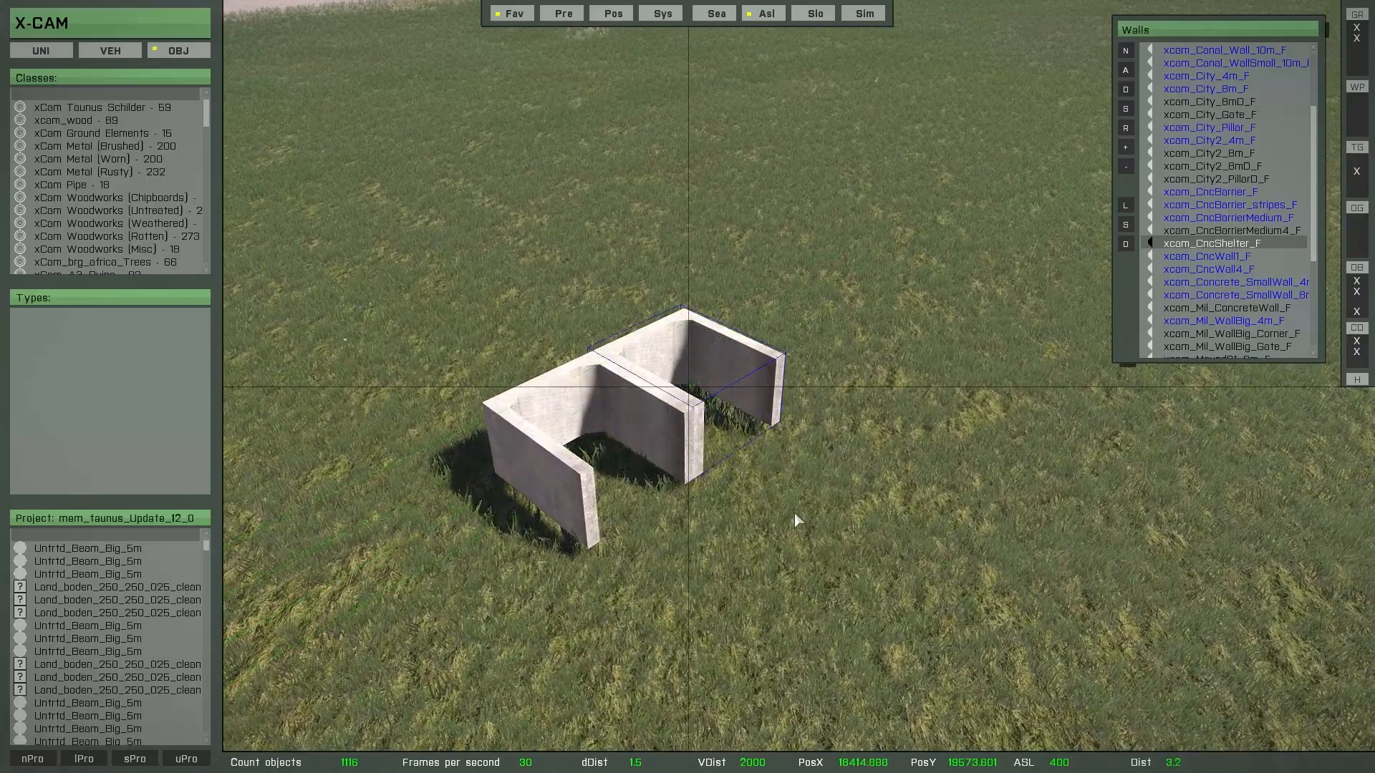
{"action": "right_click_drag", "start_coordinate": [794, 514], "coordinate": [815, 489]}
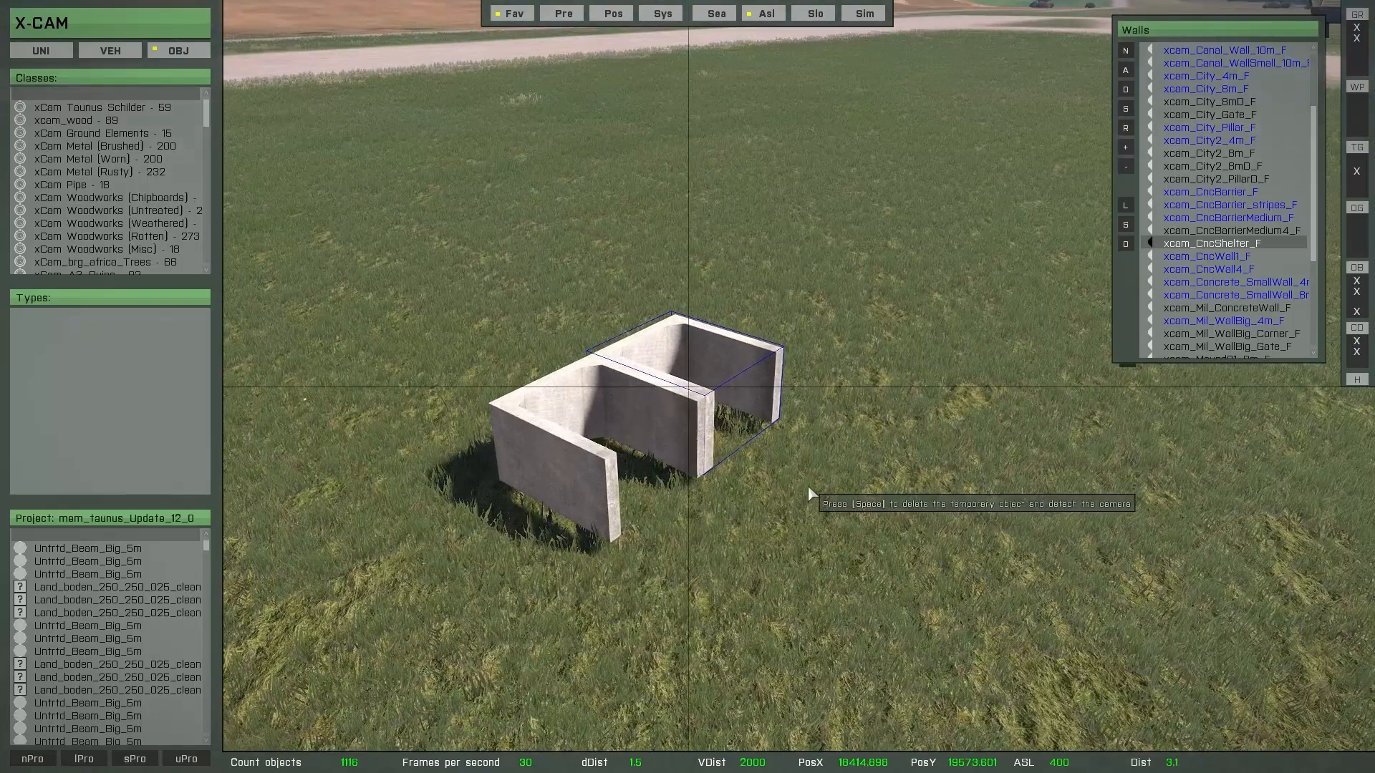
{"action": "right_click_drag", "start_coordinate": [807, 489], "coordinate": [790, 487]}
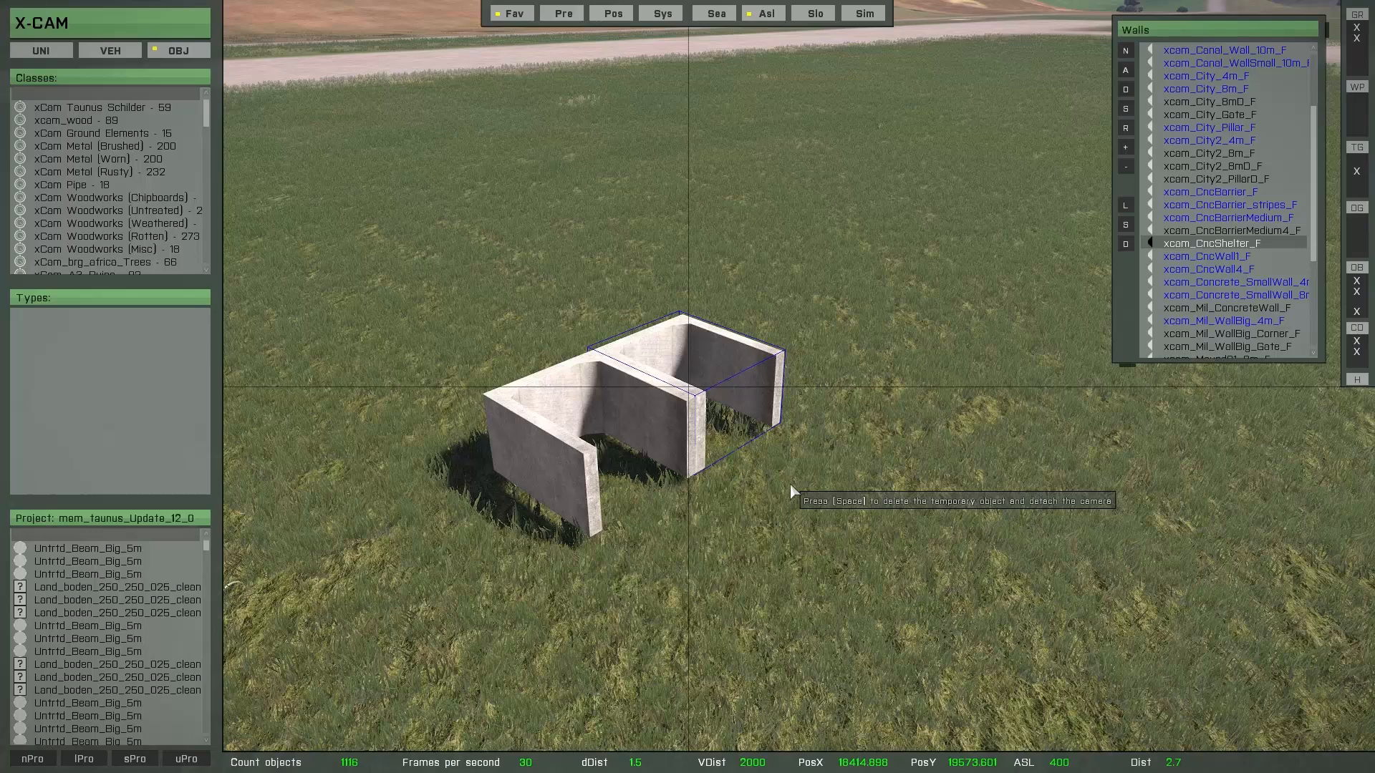
Step: Copy the eastern laid-down shelter upward above itself
{"action": "key", "text": "Page_Up"}
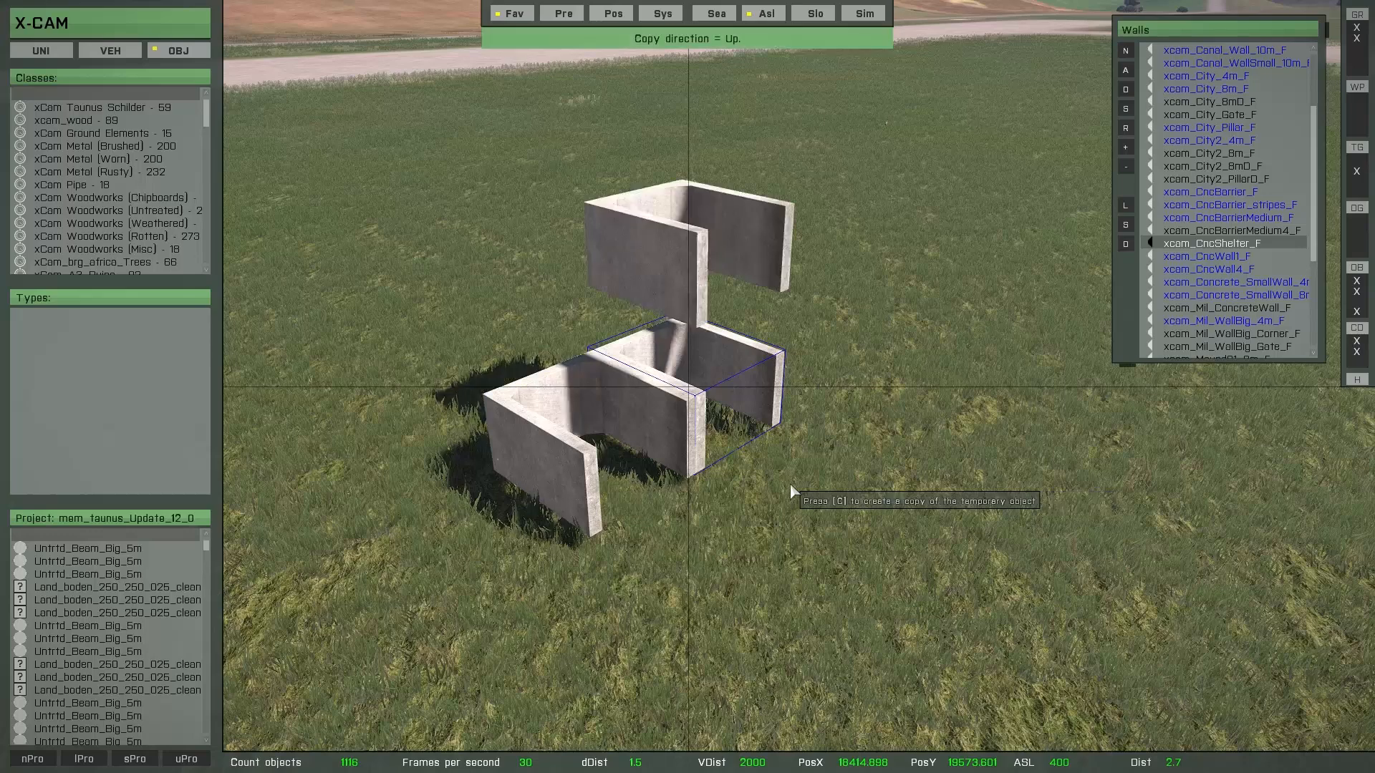
{"action": "key", "text": "Page_Up"}
{"action": "key", "text": "Return"}
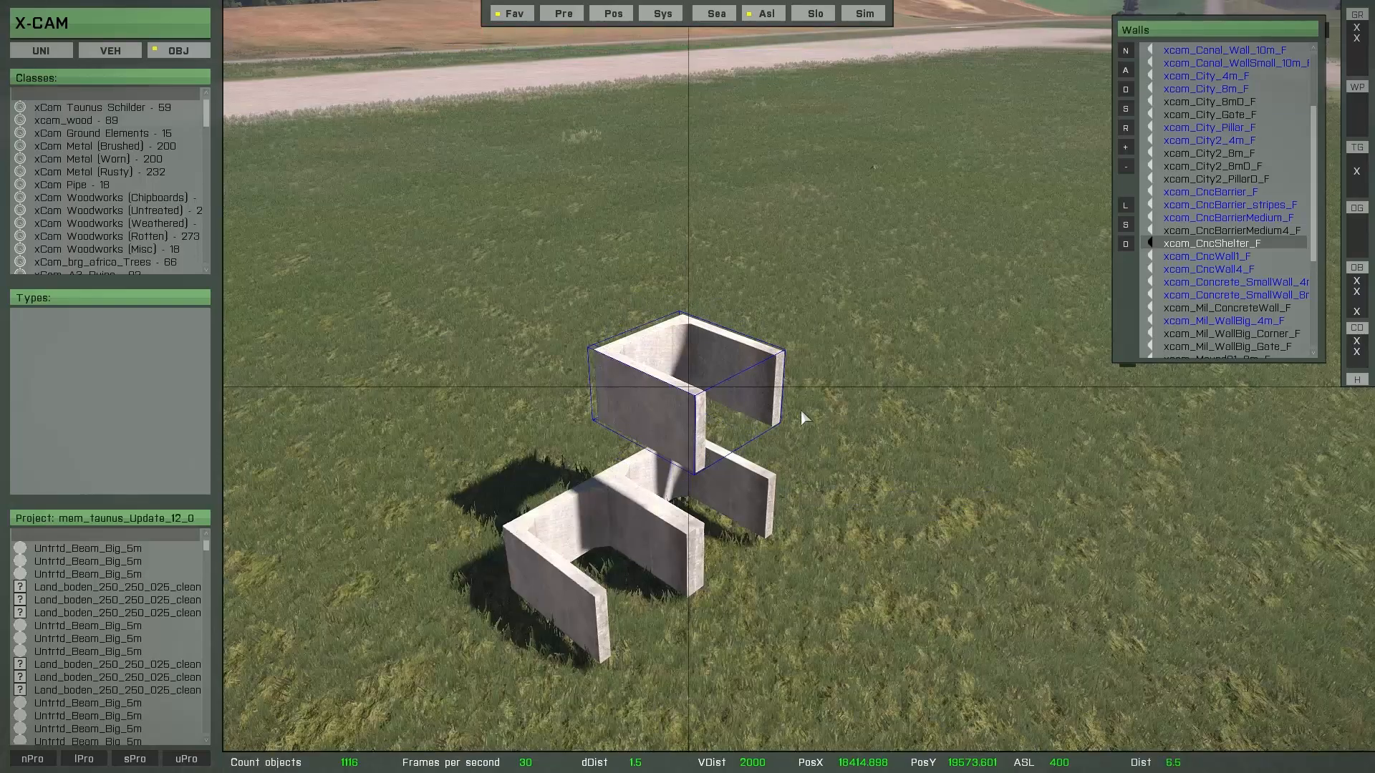
Step: Close the vertical gap between the stacked shelters and build the eastern stack higher
{"action": "key", "text": "Page_Down"}
{"action": "key", "text": "Page_Down"}
{"action": "key", "text": "Page_Down"}
{"action": "key", "text": "Page_Down"}
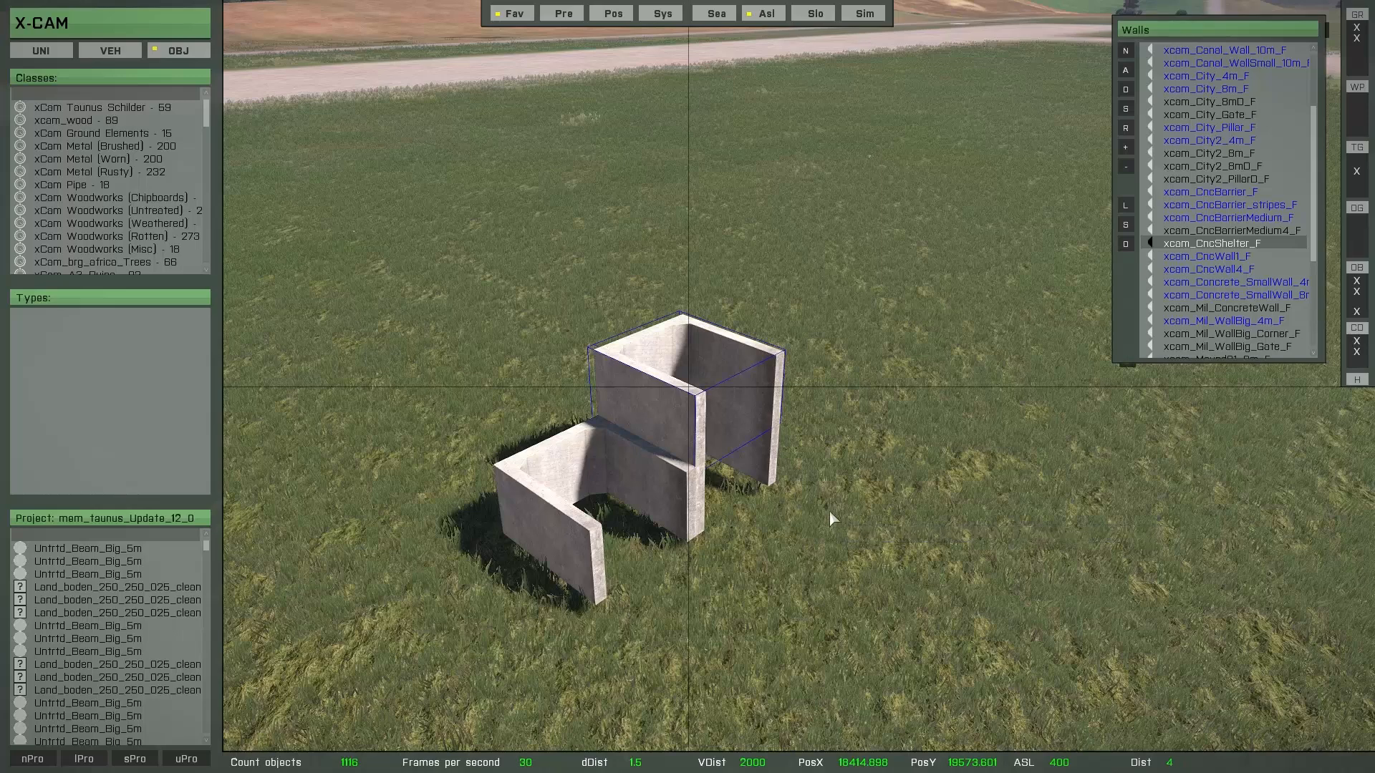
{"action": "left_click_drag", "start_coordinate": [829, 510], "coordinate": [822, 359], "text": "alt"}
{"action": "scroll", "coordinate": [822, 360], "scroll_direction": "down", "scroll_amount": 3}
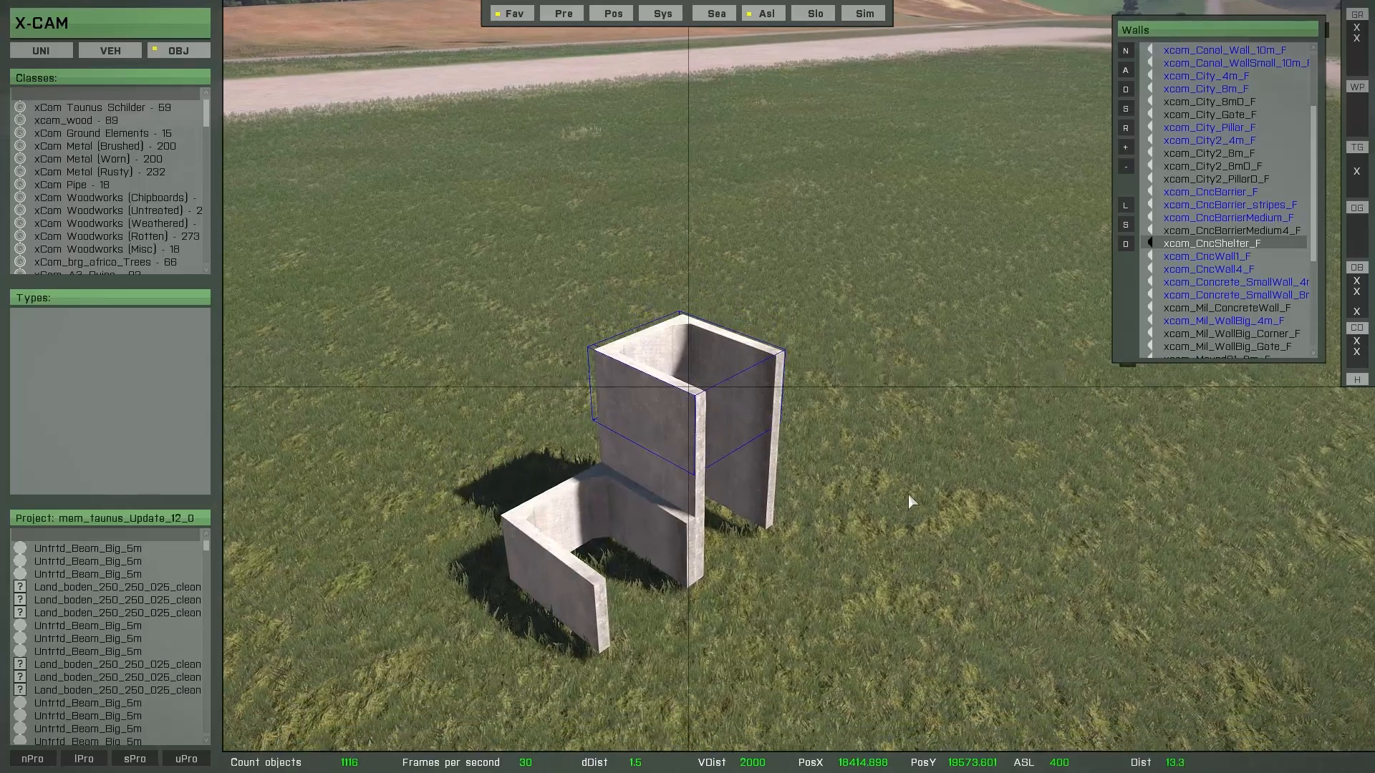
{"action": "left_click_drag", "start_coordinate": [908, 493], "coordinate": [826, 226], "text": "alt"}
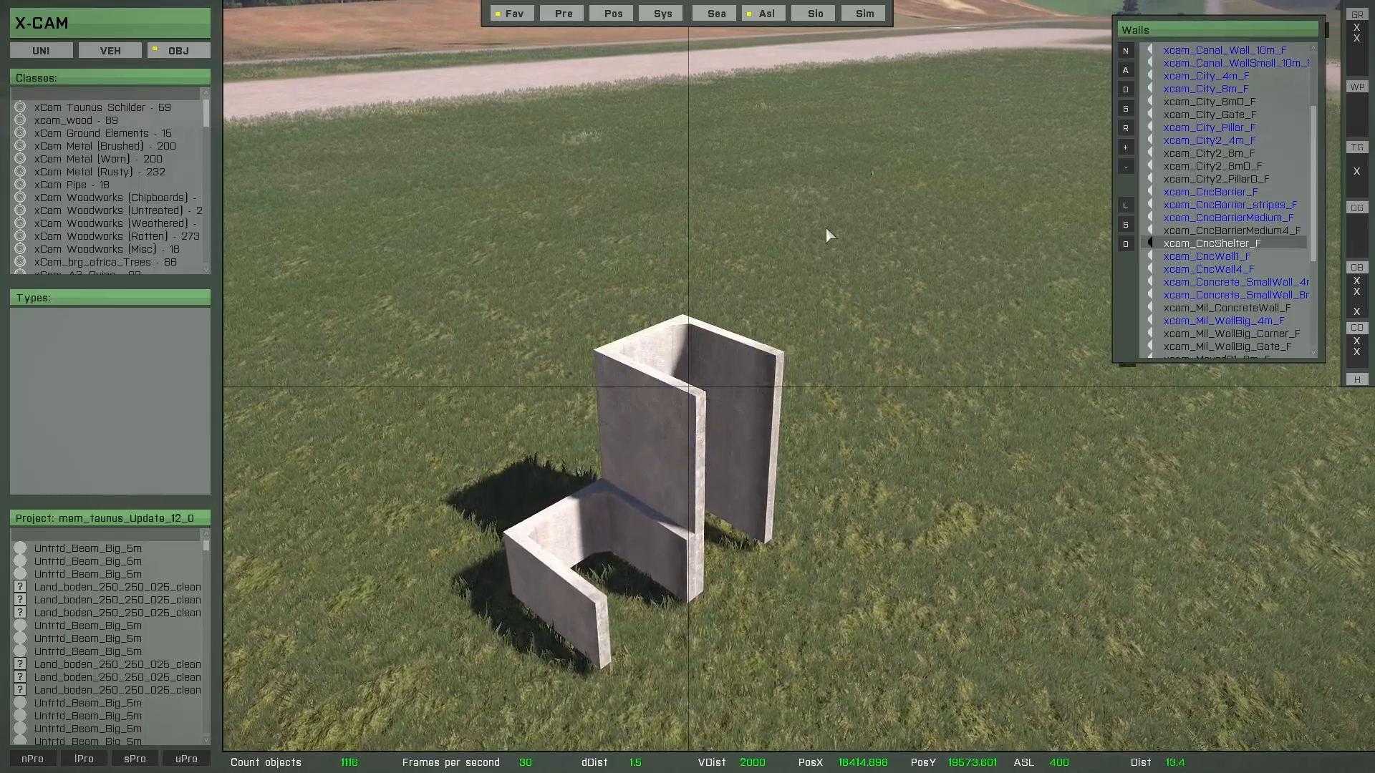
{"action": "scroll", "coordinate": [855, 453], "scroll_direction": "up", "scroll_amount": 3}
{"action": "scroll", "coordinate": [855, 452], "scroll_direction": "down", "scroll_amount": 2}
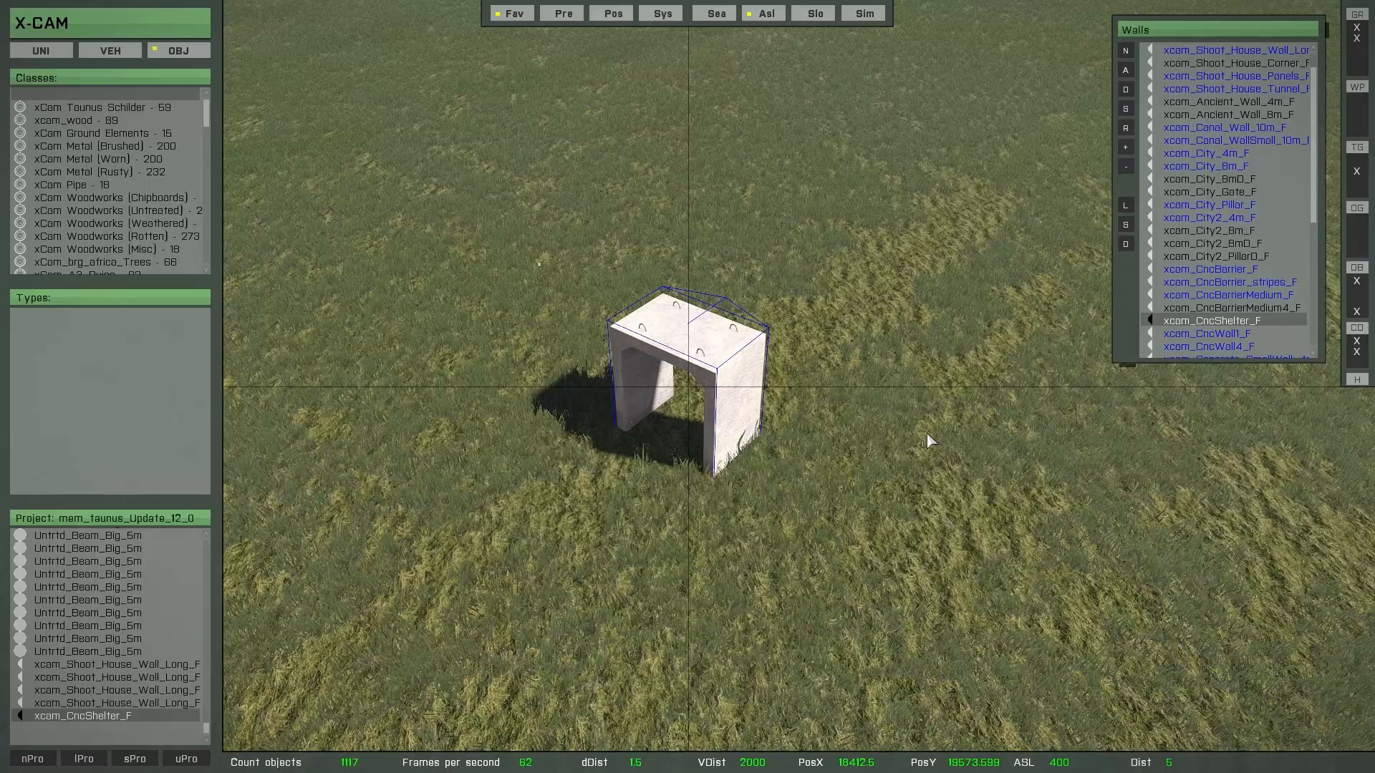
Step: Copy the upright xcam_CncShelter_F ten times eastward to form a continuous row, and release the camera from it
{"action": "key", "text": "Up"}
{"action": "key", "text": "Up"}
{"action": "key", "text": "Up"}
{"action": "key", "text": "Up"}
{"action": "key", "text": "Up"}
{"action": "key", "text": "Up"}
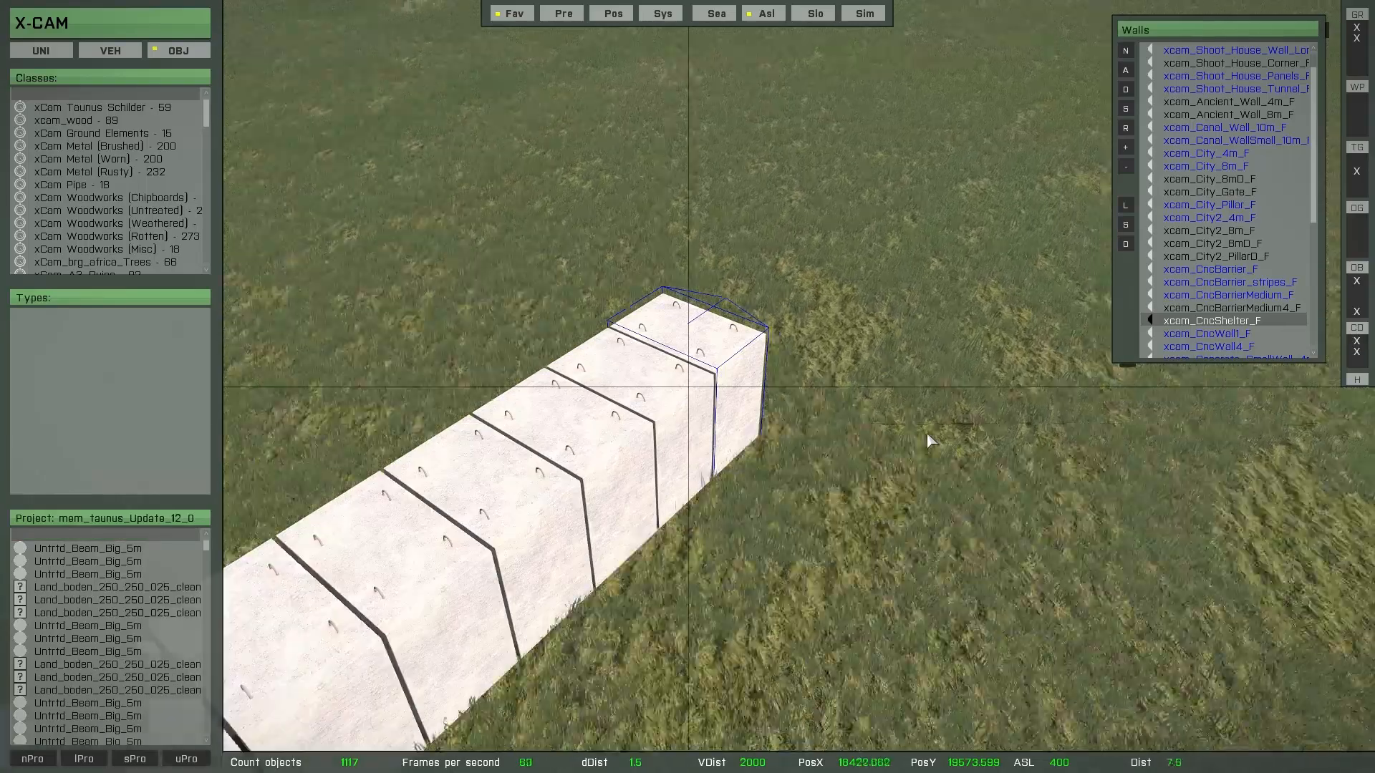
{"action": "key", "text": "Up"}
{"action": "key", "text": "Up"}
{"action": "key", "text": "Up"}
{"action": "key", "text": "Up"}
{"action": "key", "text": "Up"}
{"action": "left_click_drag", "start_coordinate": [926, 434], "coordinate": [891, 446]}
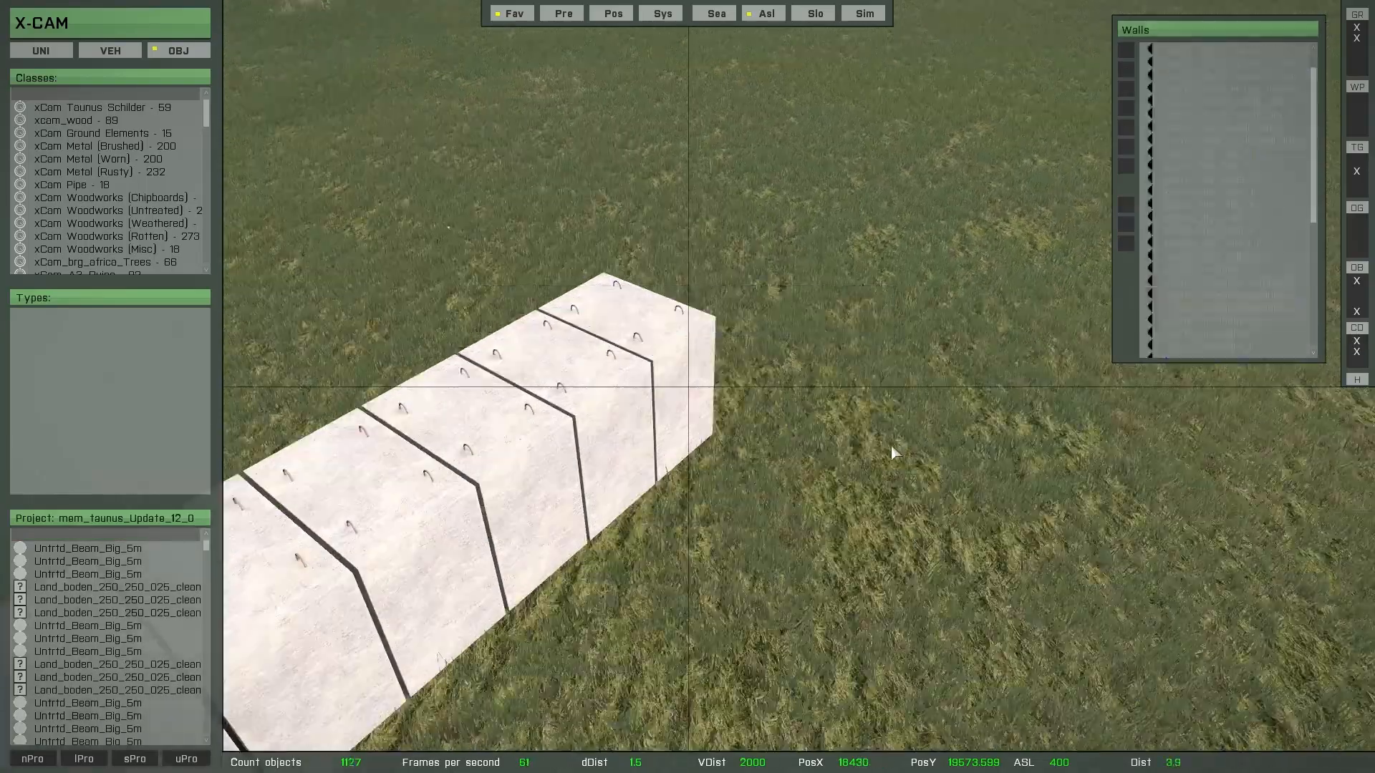
Step: Select all eleven shelters of the row as a group and enable ASL mode
{"action": "key", "text": "a"}
{"action": "key", "text": "s"}
{"action": "key", "text": "a"}
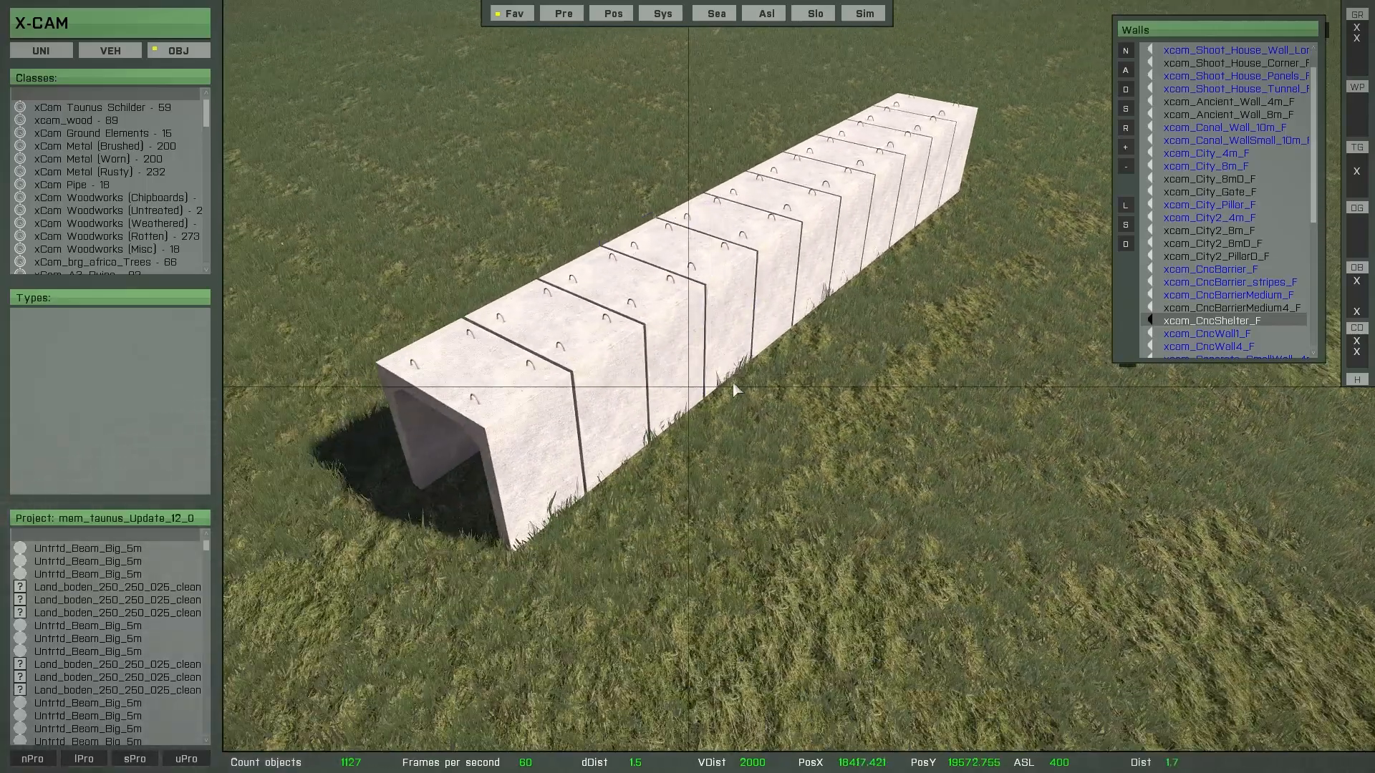
{"action": "left_click", "coordinate": [734, 308]}
{"action": "left_click", "coordinate": [732, 303]}
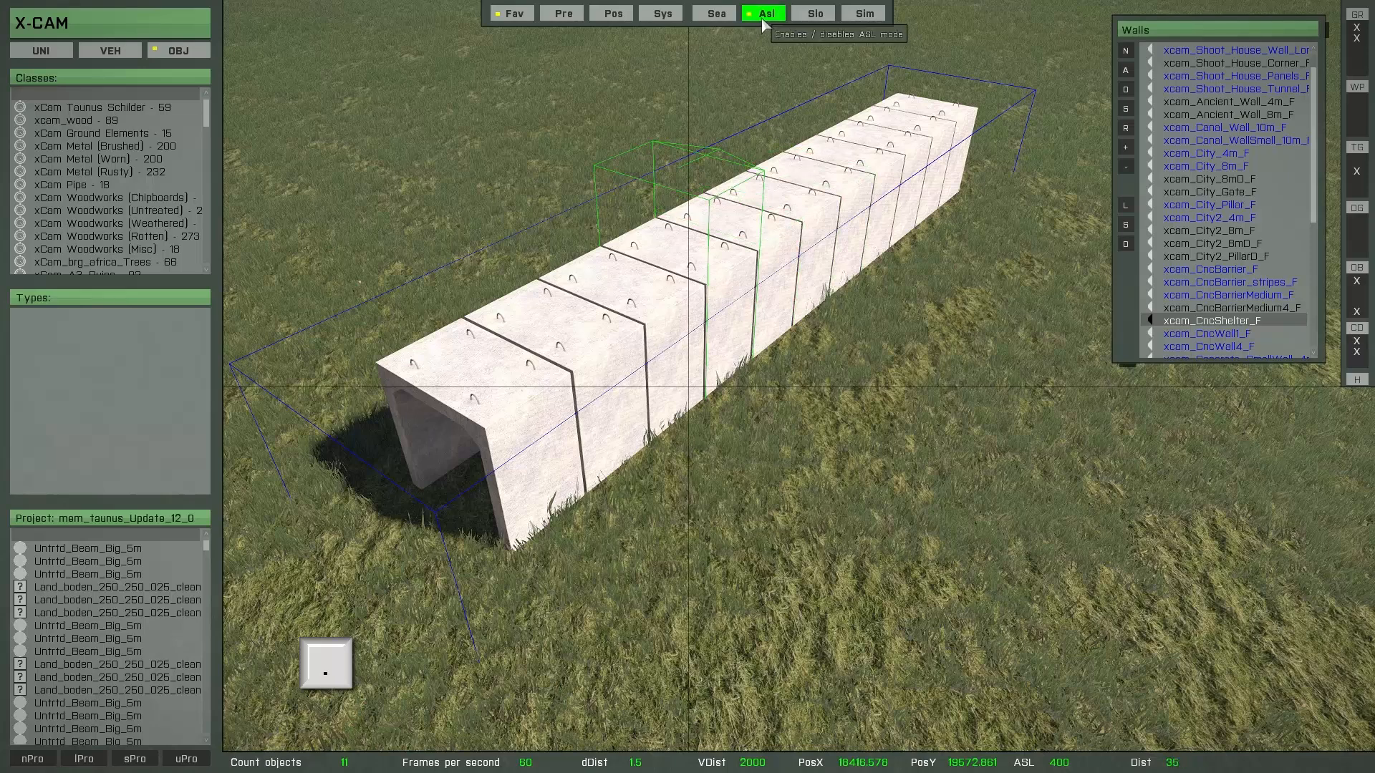
Step: Tilt every shelter in the grouped row about its own crosswise axis through the side walls
{"action": "left_click_drag", "start_coordinate": [735, 378], "coordinate": [741, 487]}
{"action": "key", "text": "period"}
{"action": "key", "text": "n"}
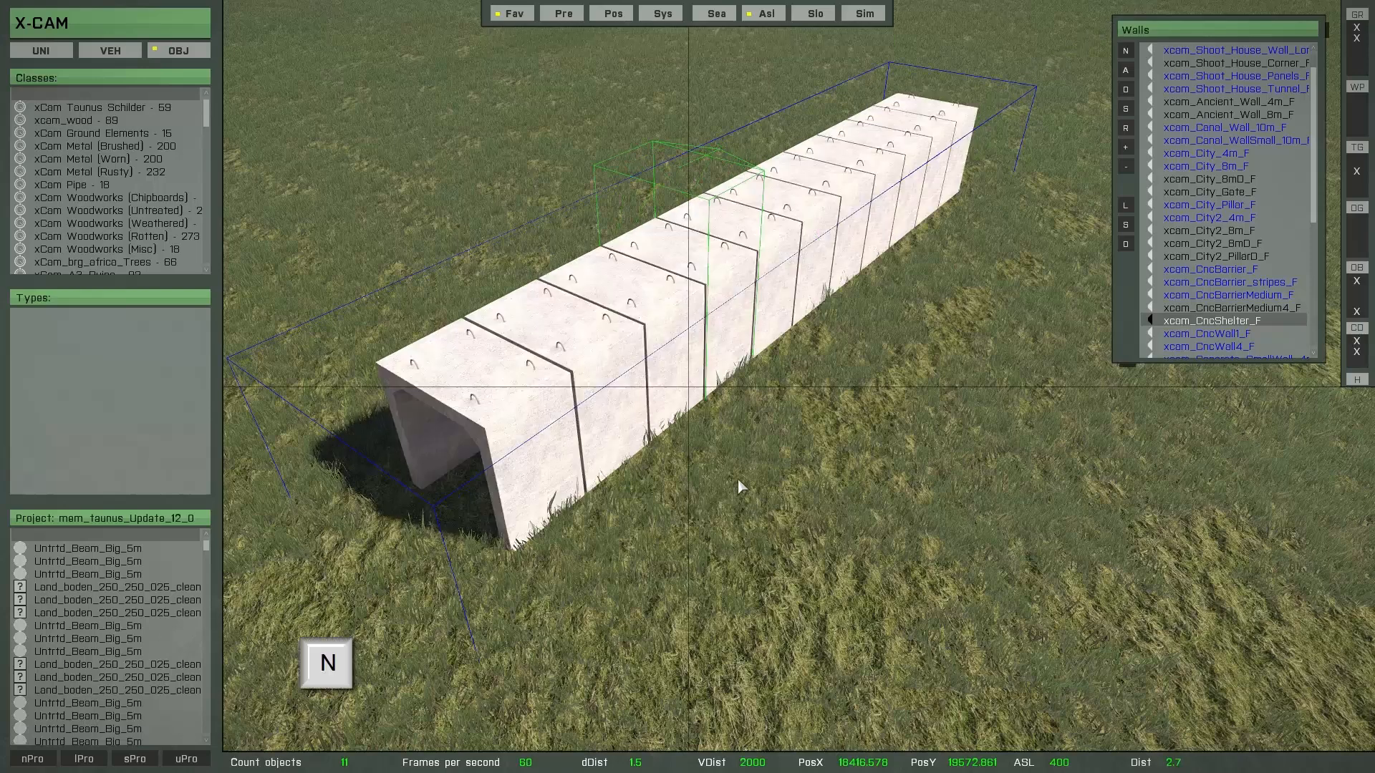
{"action": "key", "text": "comma"}
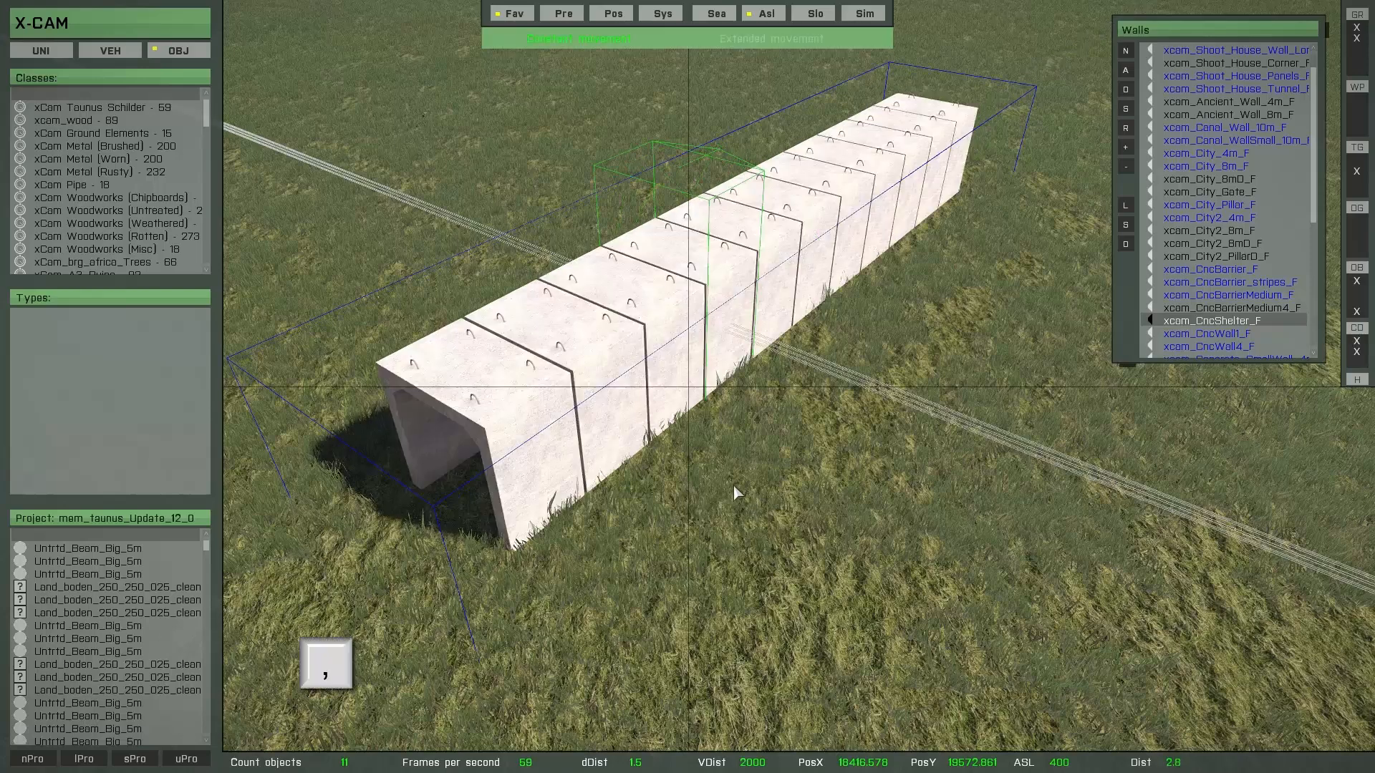
{"action": "left_click_drag", "start_coordinate": [795, 510], "coordinate": [755, 323]}
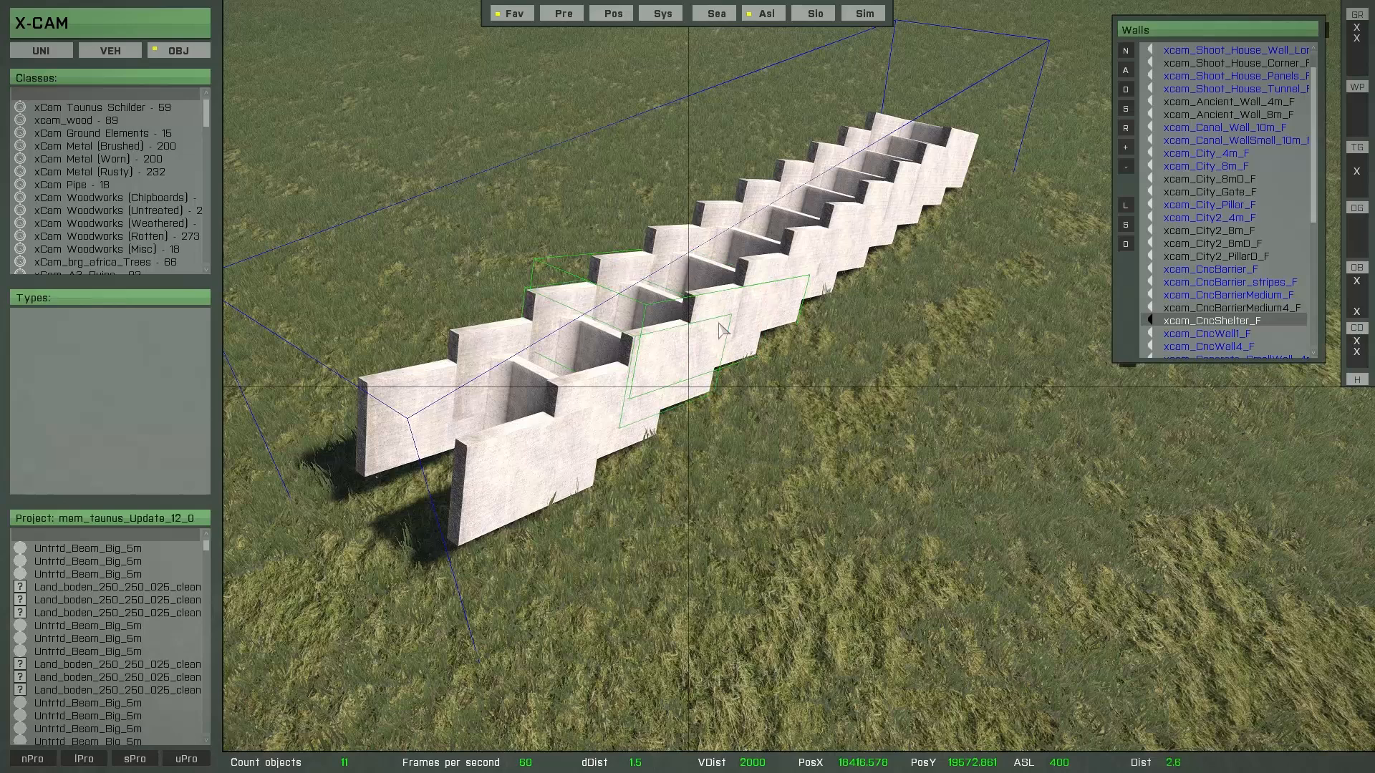
Step: Reset the group's tilt and roll all shelters about the row's lengthwise axis until they lie on a side wall
{"action": "key", "text": "n"}
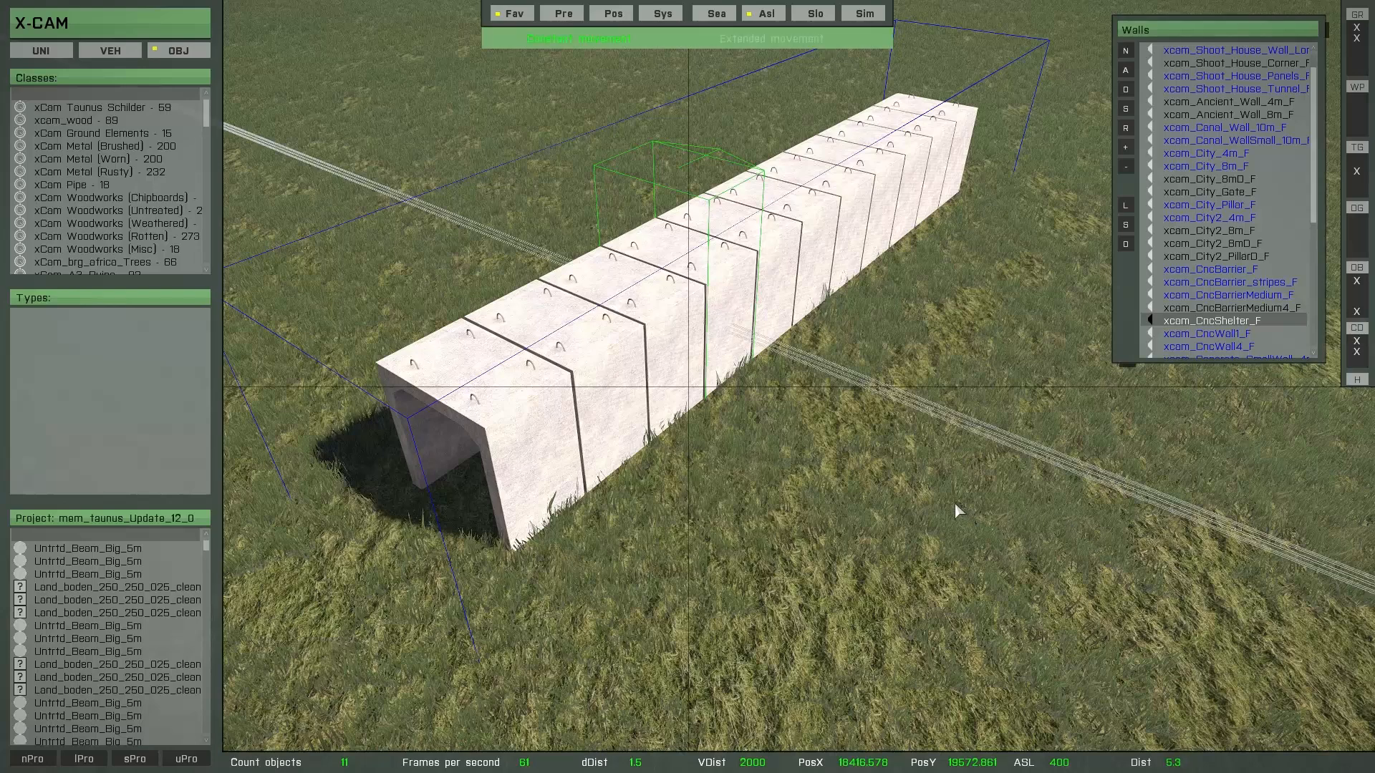
{"action": "scroll", "coordinate": [955, 504], "scroll_direction": "up", "scroll_amount": 3, "text": "alt"}
{"action": "scroll", "coordinate": [955, 504], "scroll_direction": "up", "scroll_amount": 5, "text": "alt"}
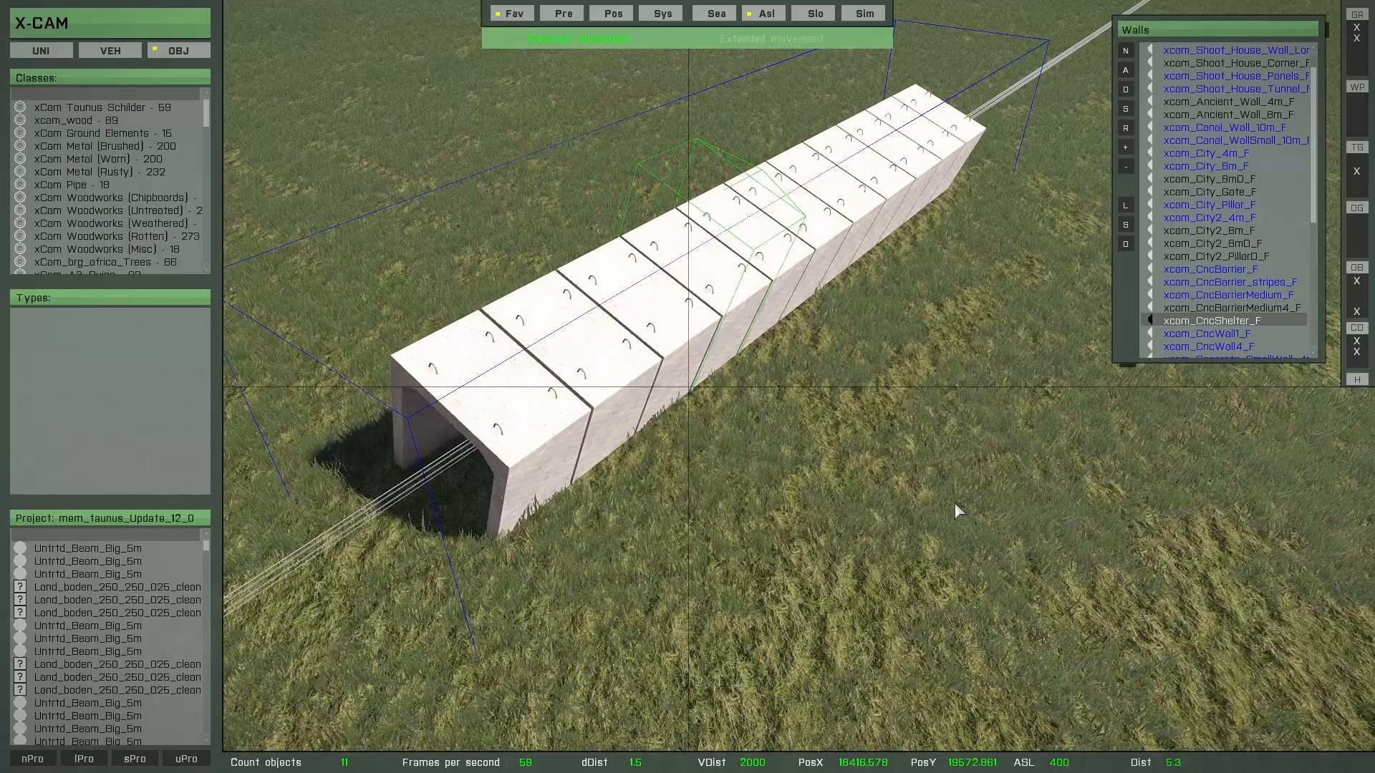
{"action": "scroll", "coordinate": [954, 513], "scroll_direction": "up", "scroll_amount": 5, "text": "alt"}
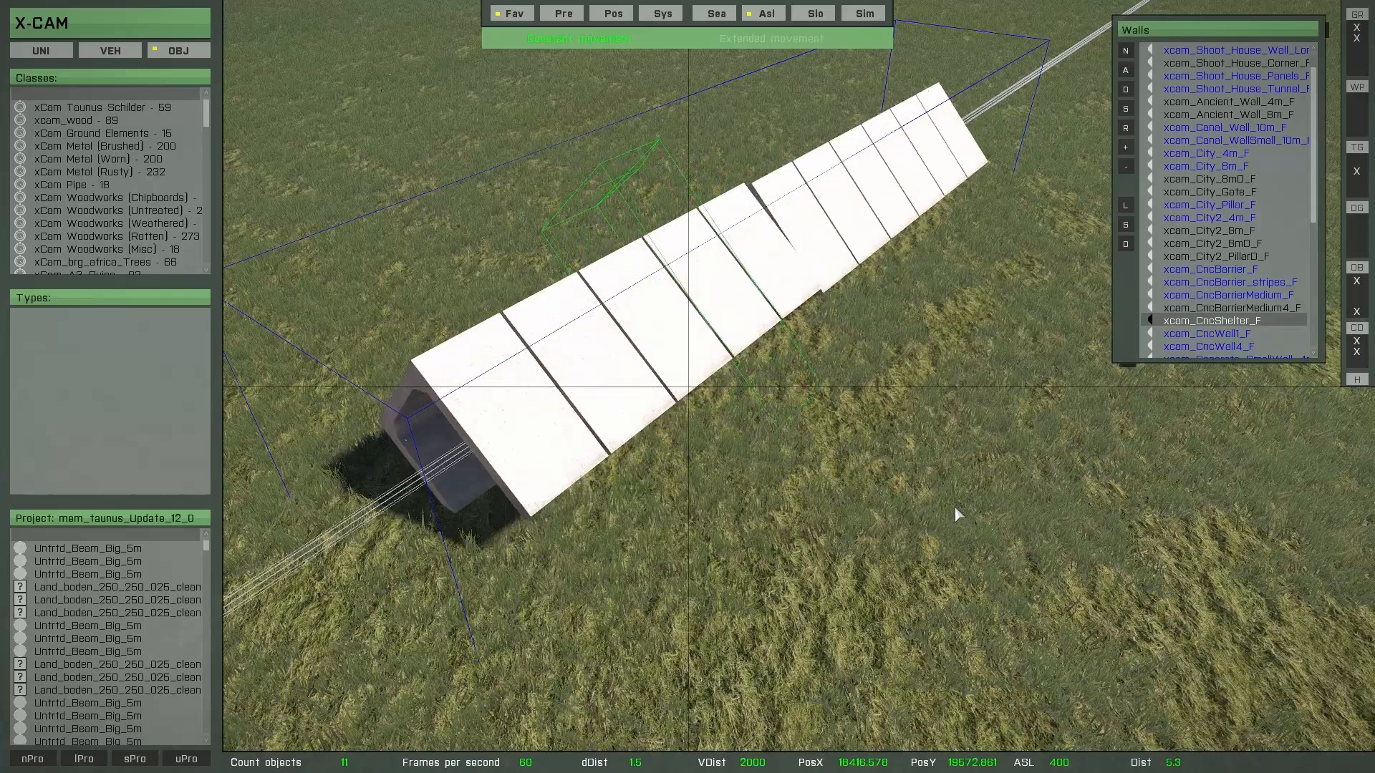
{"action": "scroll", "coordinate": [955, 509], "scroll_direction": "up", "scroll_amount": 3, "text": "alt"}
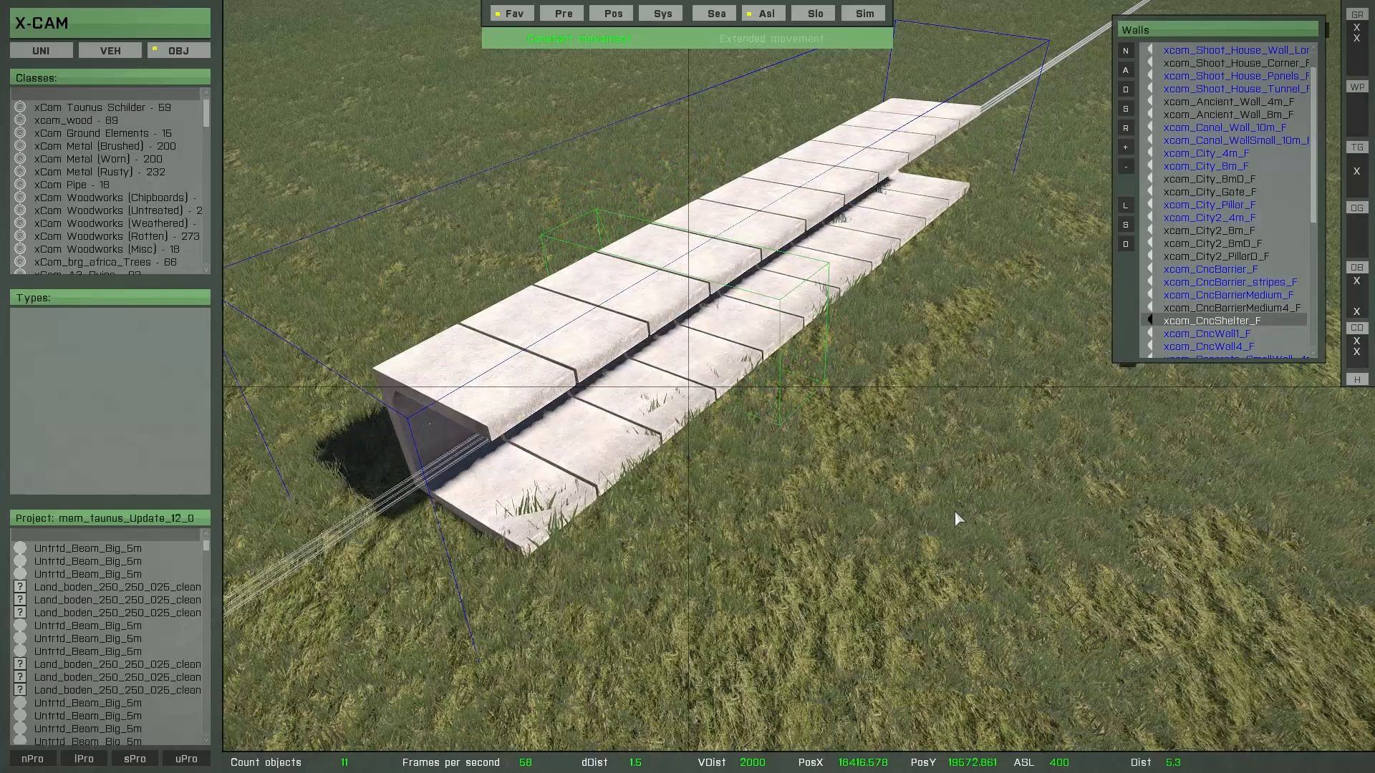
Step: Copy the grouped row of sideways shelters and paste the duplicate row right beside the original
{"action": "right_click_drag", "start_coordinate": [908, 544], "coordinate": [904, 501]}
{"action": "scroll", "coordinate": [895, 430], "scroll_direction": "down", "scroll_amount": 3}
{"action": "right_click_drag", "start_coordinate": [896, 428], "coordinate": [890, 482]}
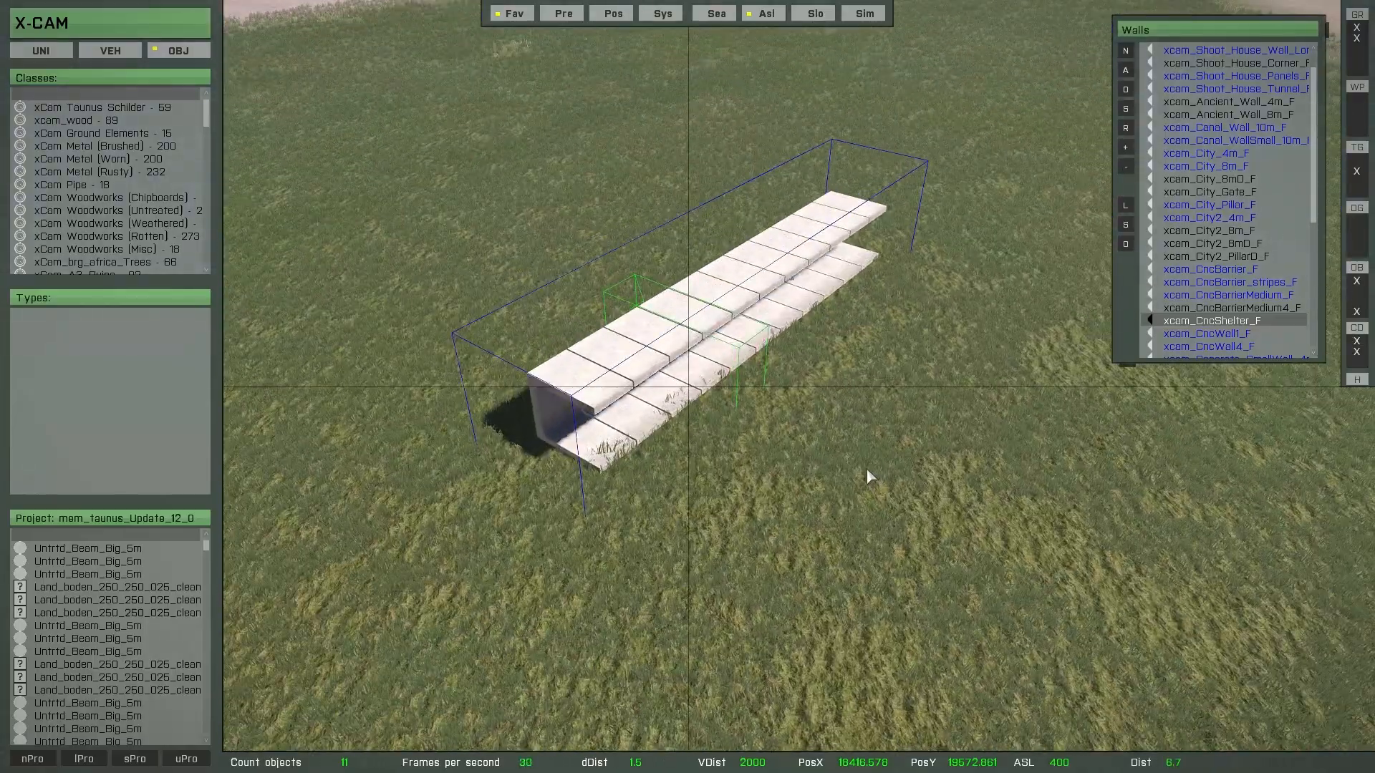
{"action": "key", "text": "ctrl+c"}
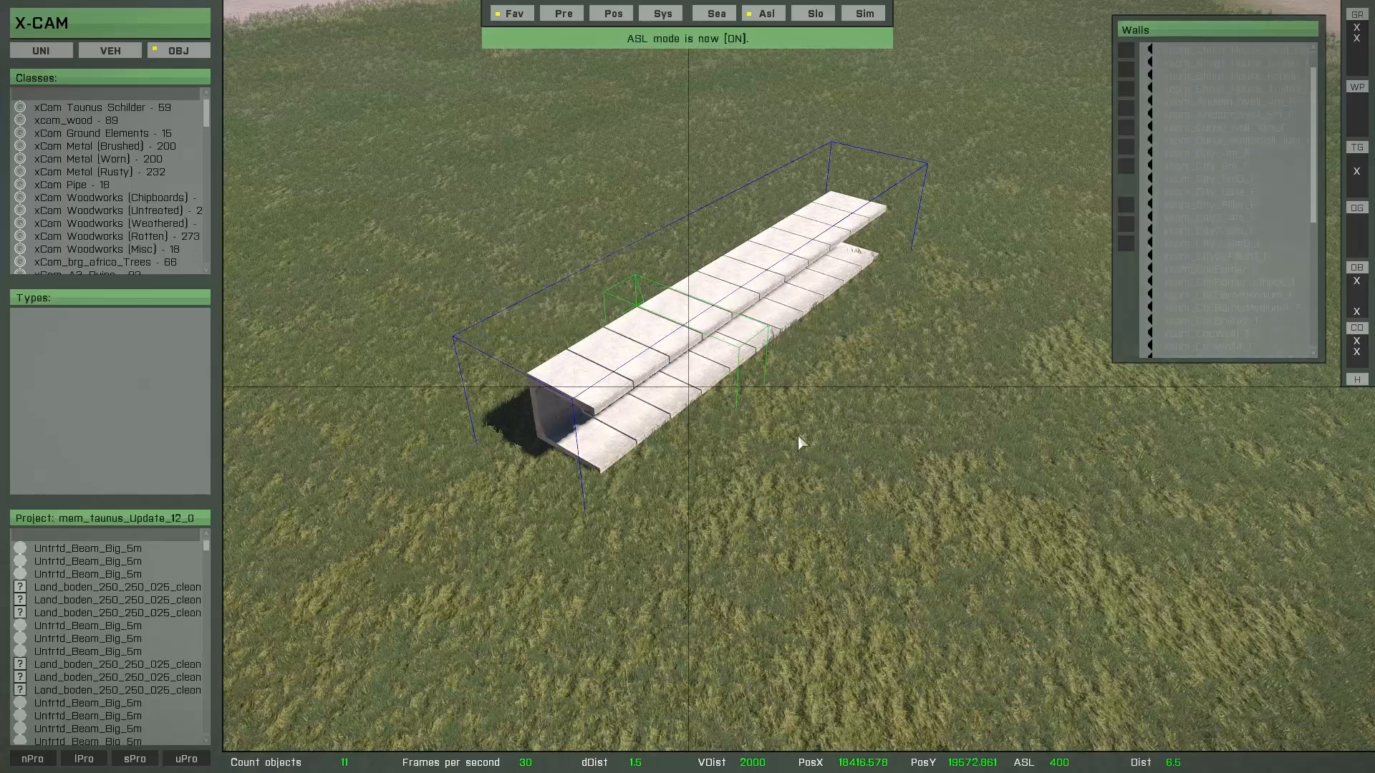
{"action": "key", "text": "ctrl+v"}
{"action": "left_click_drag", "start_coordinate": [755, 359], "coordinate": [796, 402]}
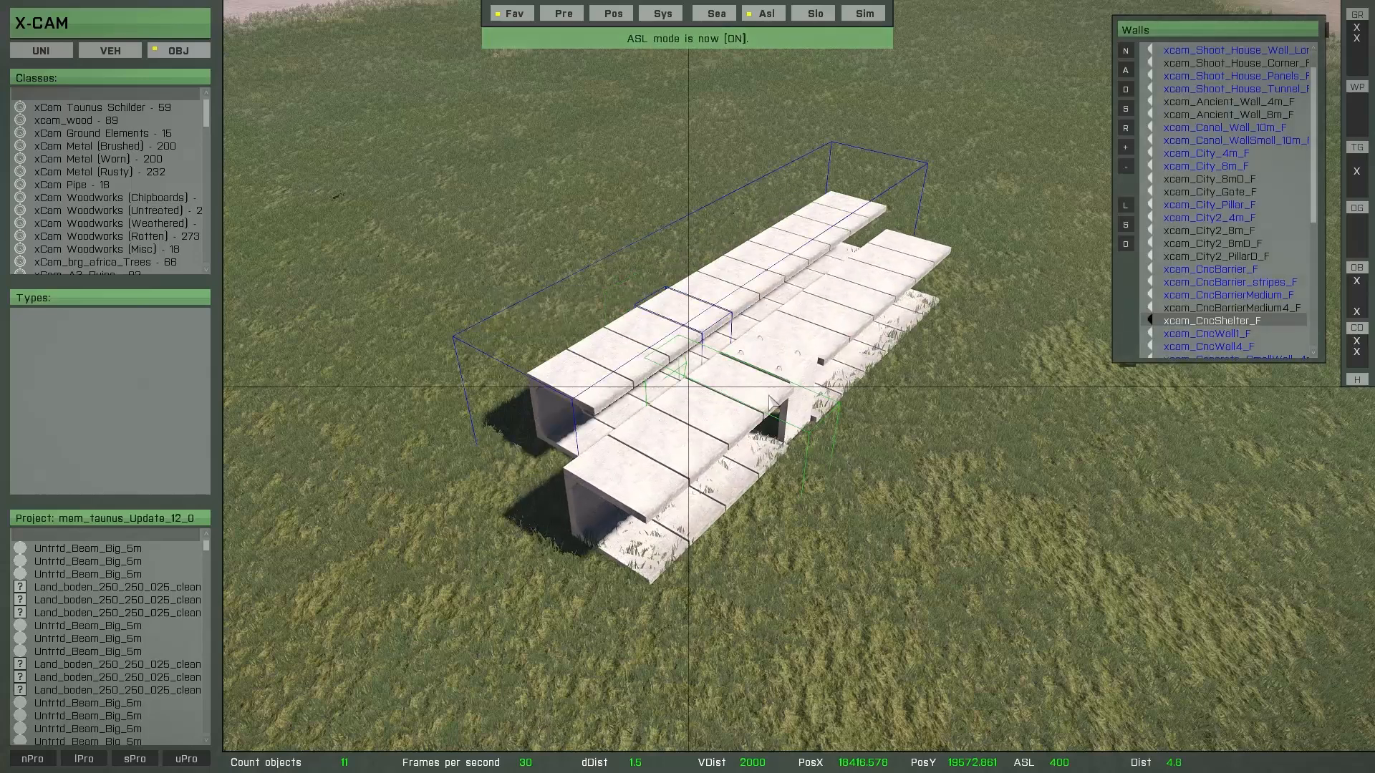
Step: Turn the copied row around to face the original and push both together into one closed box tunnel
{"action": "left_click_drag", "start_coordinate": [712, 491], "coordinate": [739, 312]}
{"action": "scroll", "coordinate": [680, 528], "scroll_direction": "down", "scroll_amount": 10}
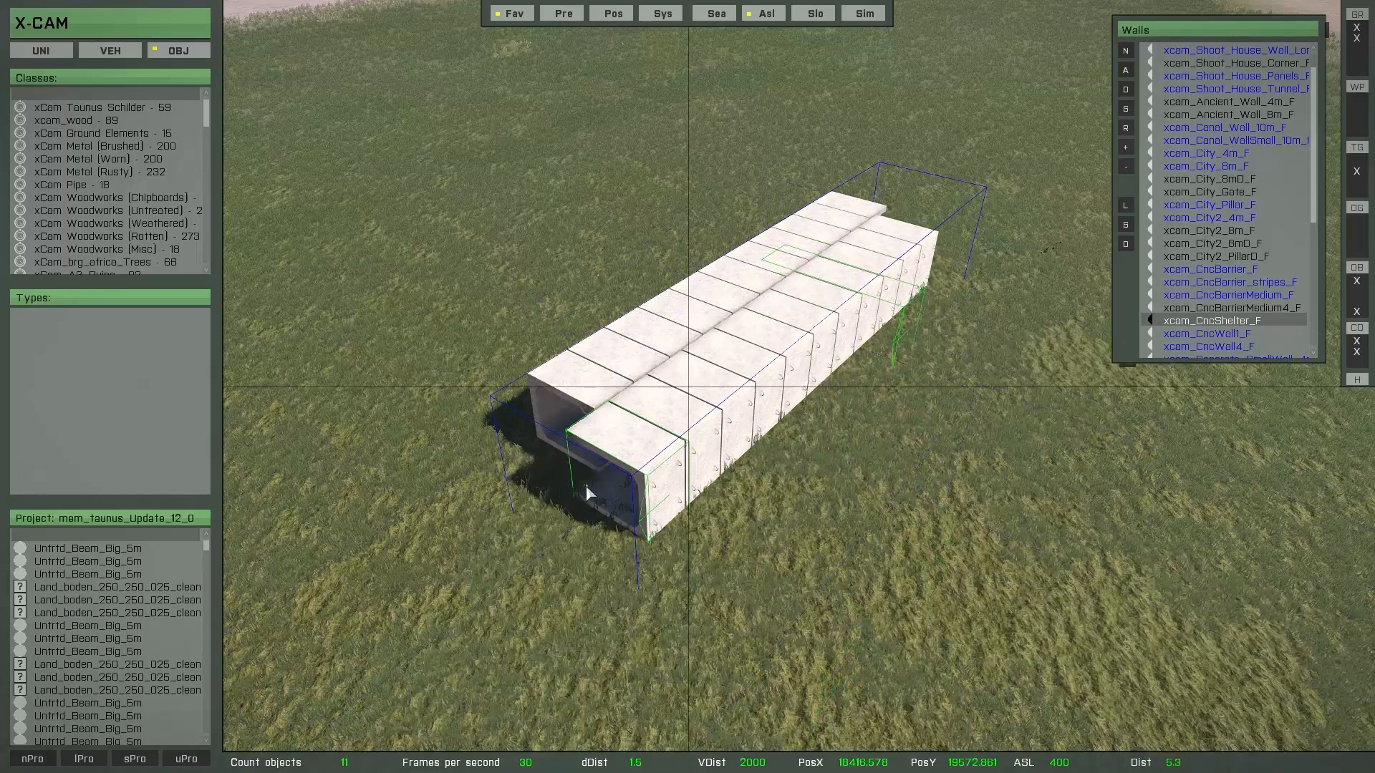
{"action": "right_click_drag", "start_coordinate": [561, 487], "coordinate": [539, 564]}
{"action": "scroll", "coordinate": [608, 537], "scroll_direction": "up", "scroll_amount": 5}
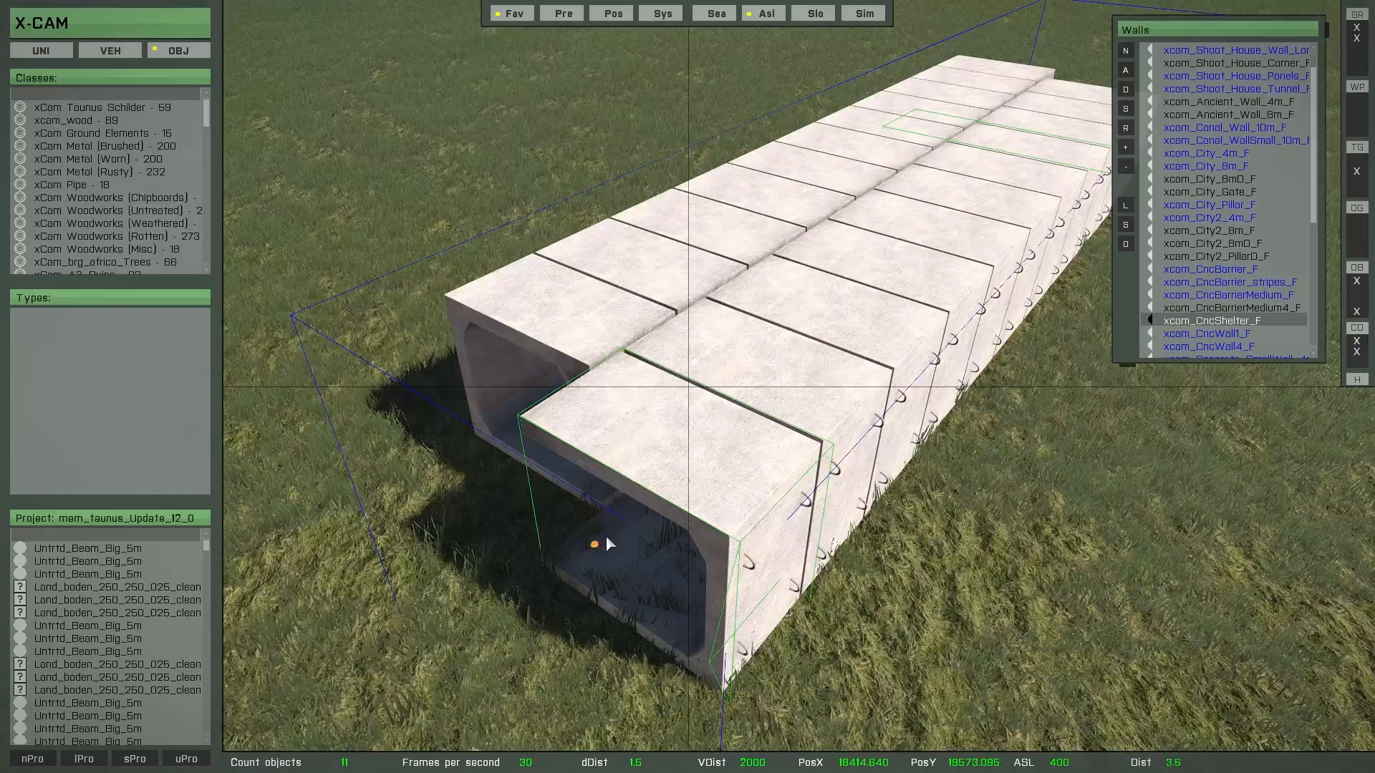
{"action": "left_click_drag", "start_coordinate": [605, 535], "coordinate": [643, 491]}
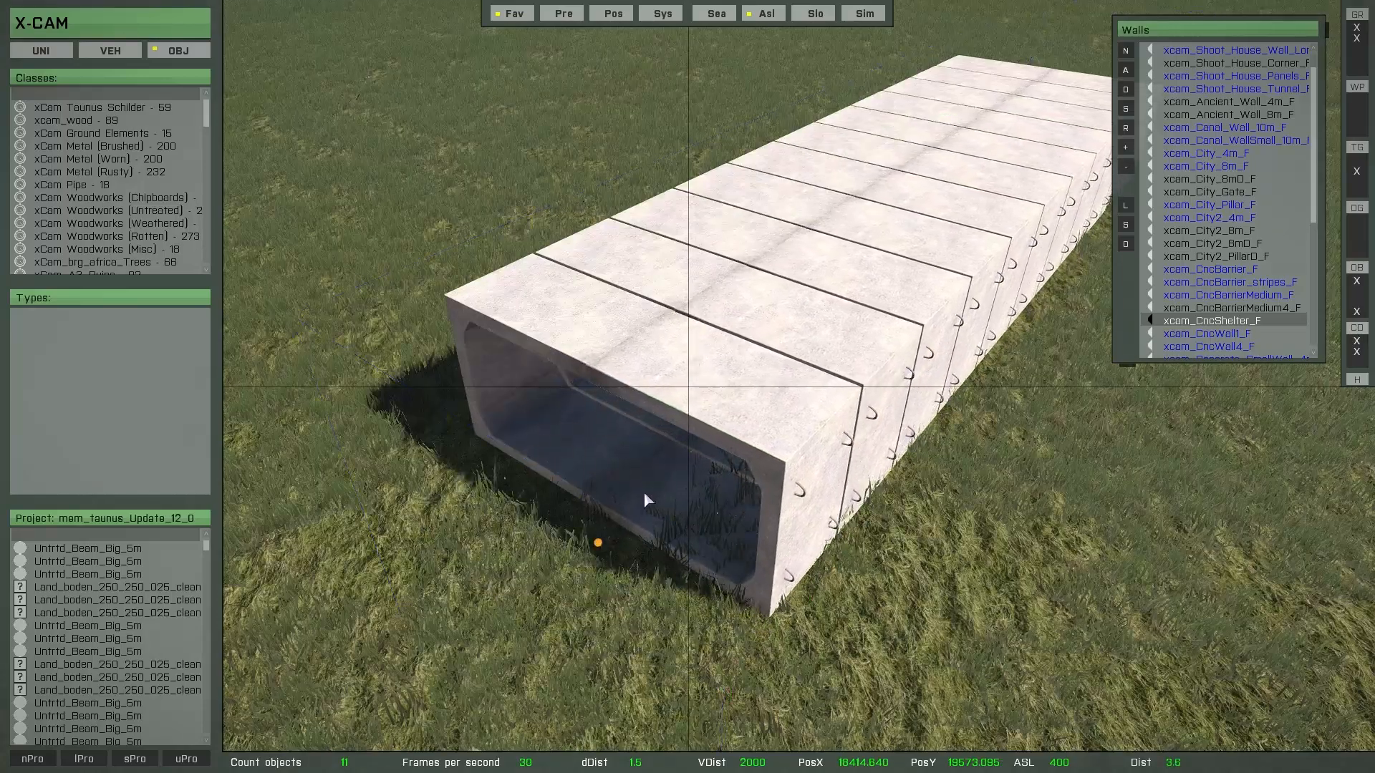
Step: Release the group and, in ASL mode, pull the front shelter of the copied row out onto the grass
{"action": "left_click", "coordinate": [591, 547]}
{"action": "middle_click_drag", "start_coordinate": [591, 547], "coordinate": [770, 396]}
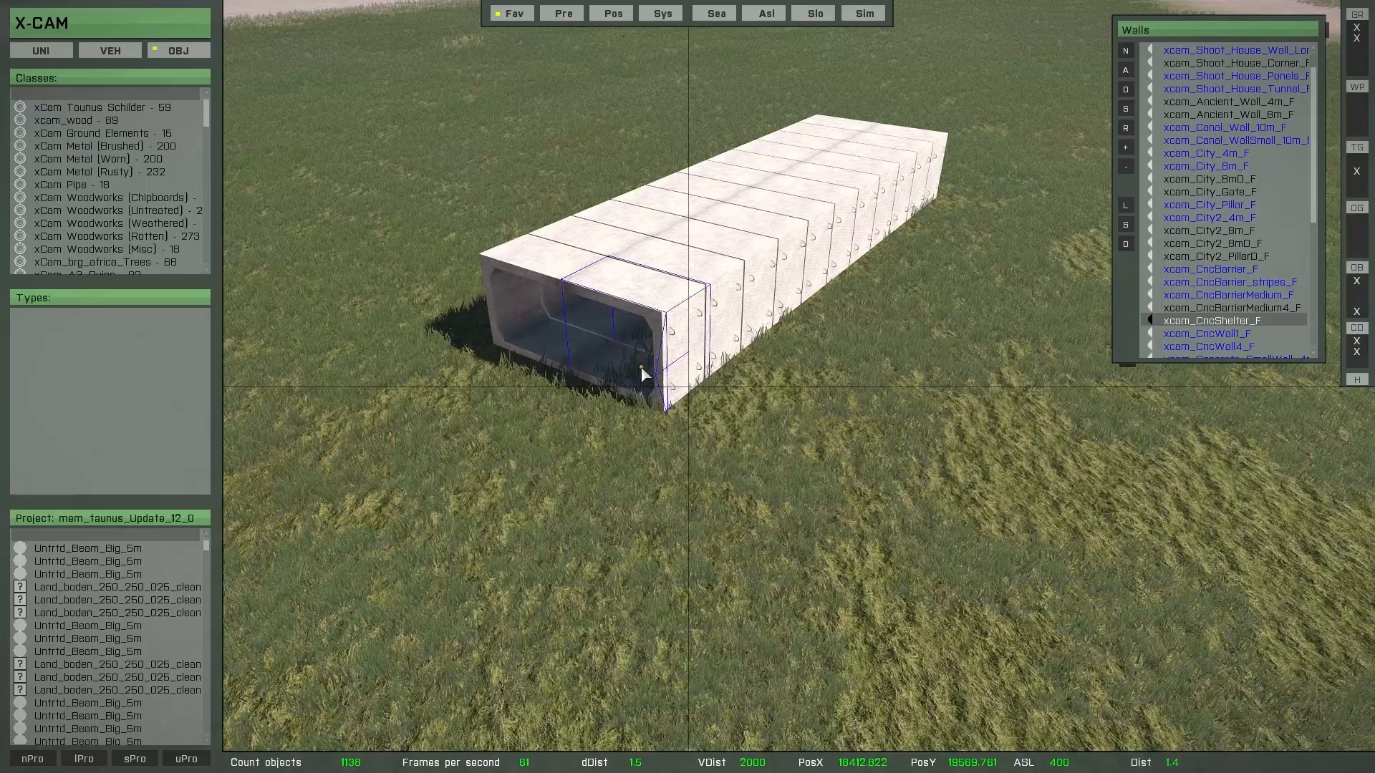
{"action": "key", "text": "ctrl+a"}
{"action": "left_click_drag", "start_coordinate": [643, 370], "coordinate": [703, 445]}
{"action": "middle_click_drag", "start_coordinate": [703, 444], "coordinate": [704, 522]}
{"action": "right_click_drag", "start_coordinate": [704, 521], "coordinate": [673, 503]}
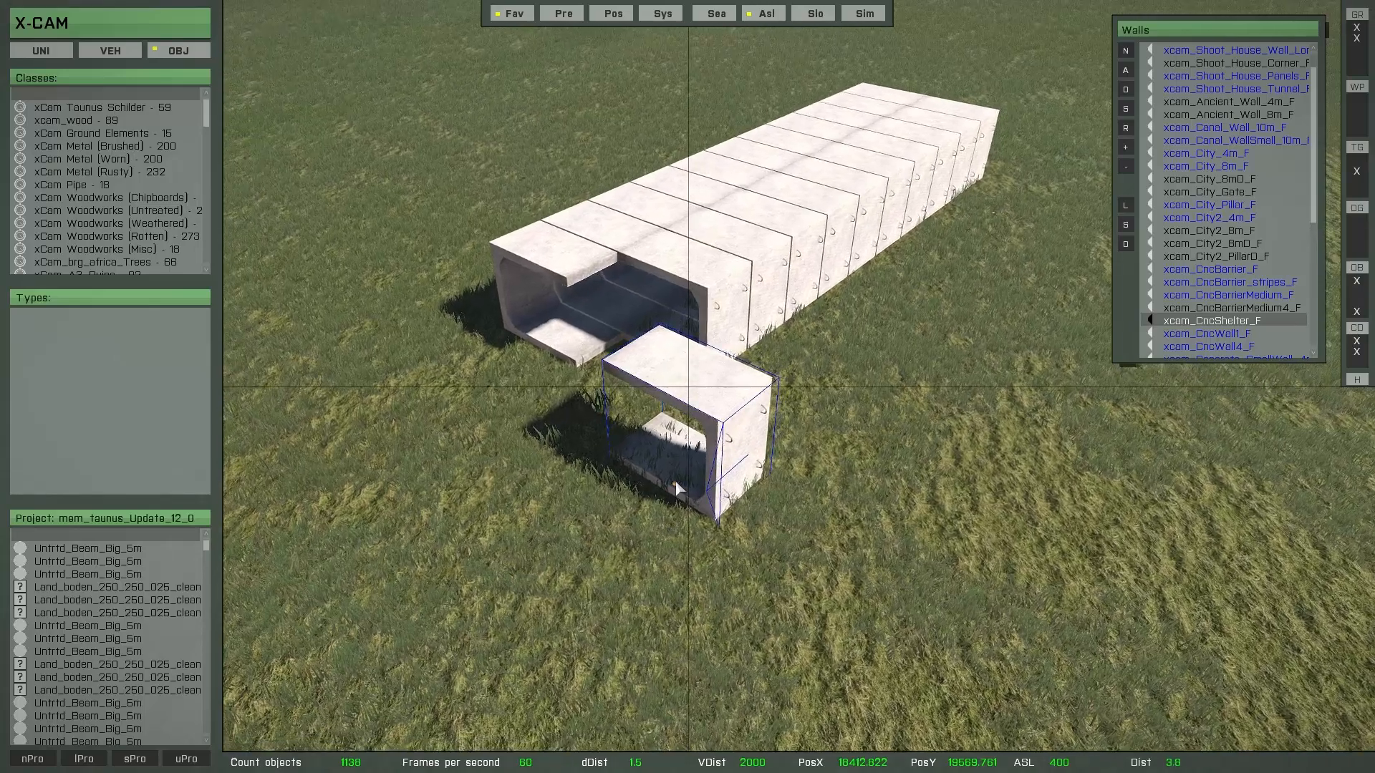
{"action": "left_click_drag", "start_coordinate": [681, 492], "coordinate": [648, 493]}
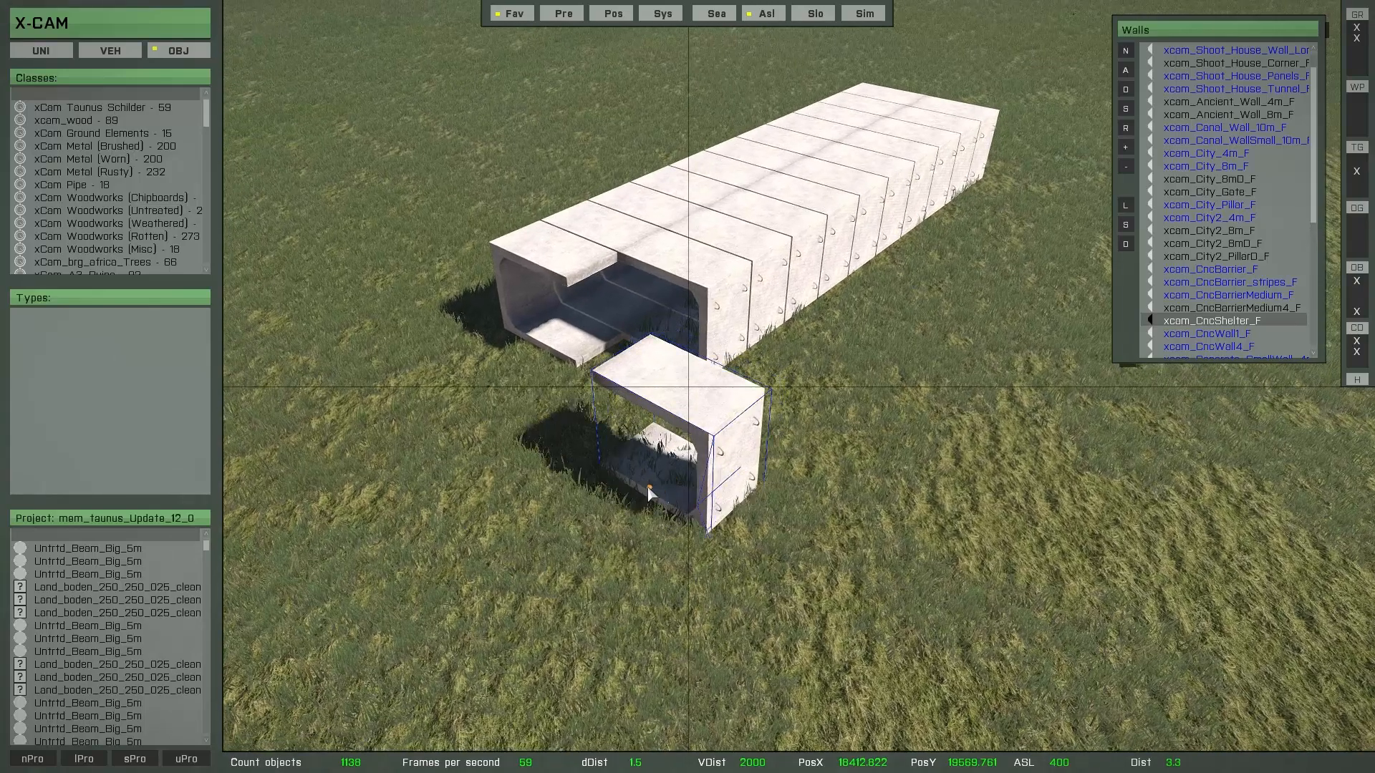
Step: Reset the tilt of the pulled-out shelter so it stands upright on its side walls
{"action": "key", "text": "period"}
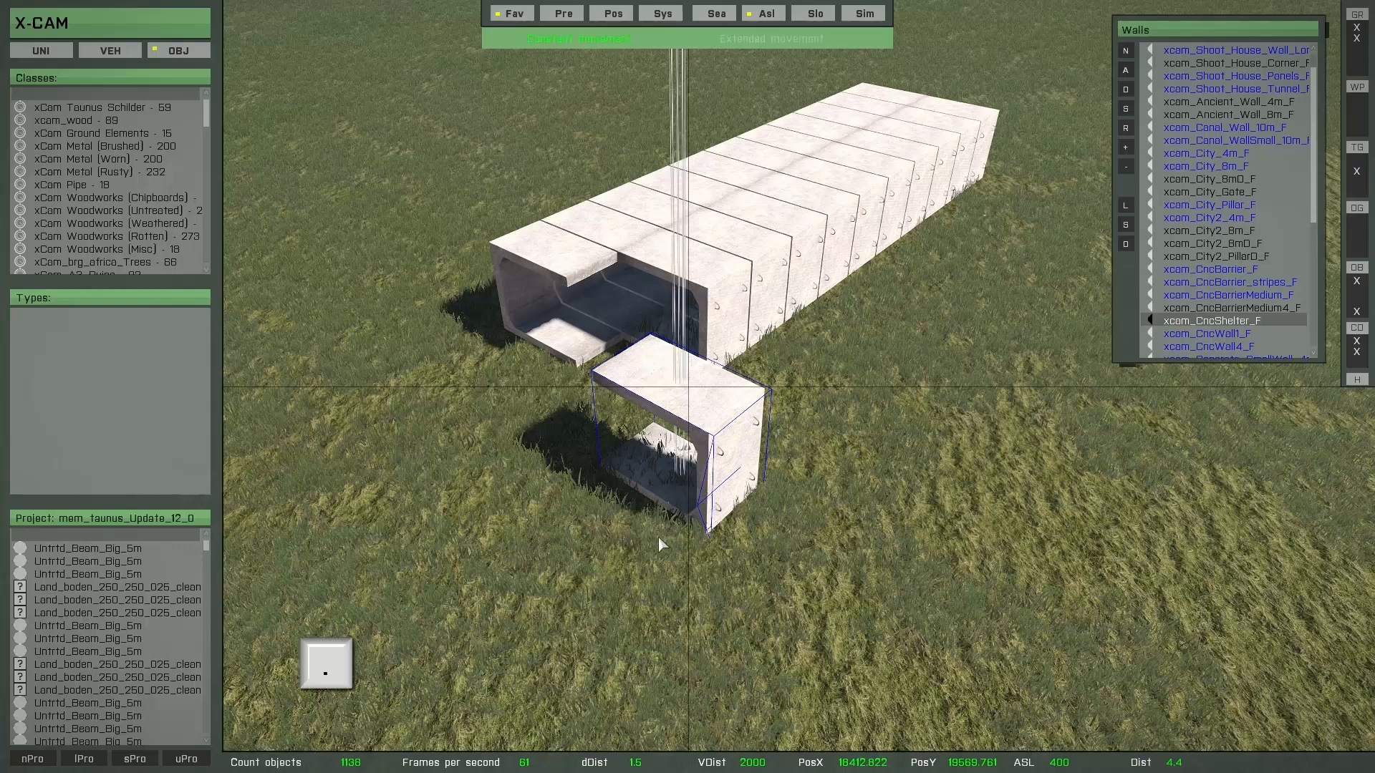
{"action": "left_click_drag", "start_coordinate": [653, 537], "coordinate": [762, 462]}
{"action": "key", "text": "period"}
{"action": "key", "text": "n"}
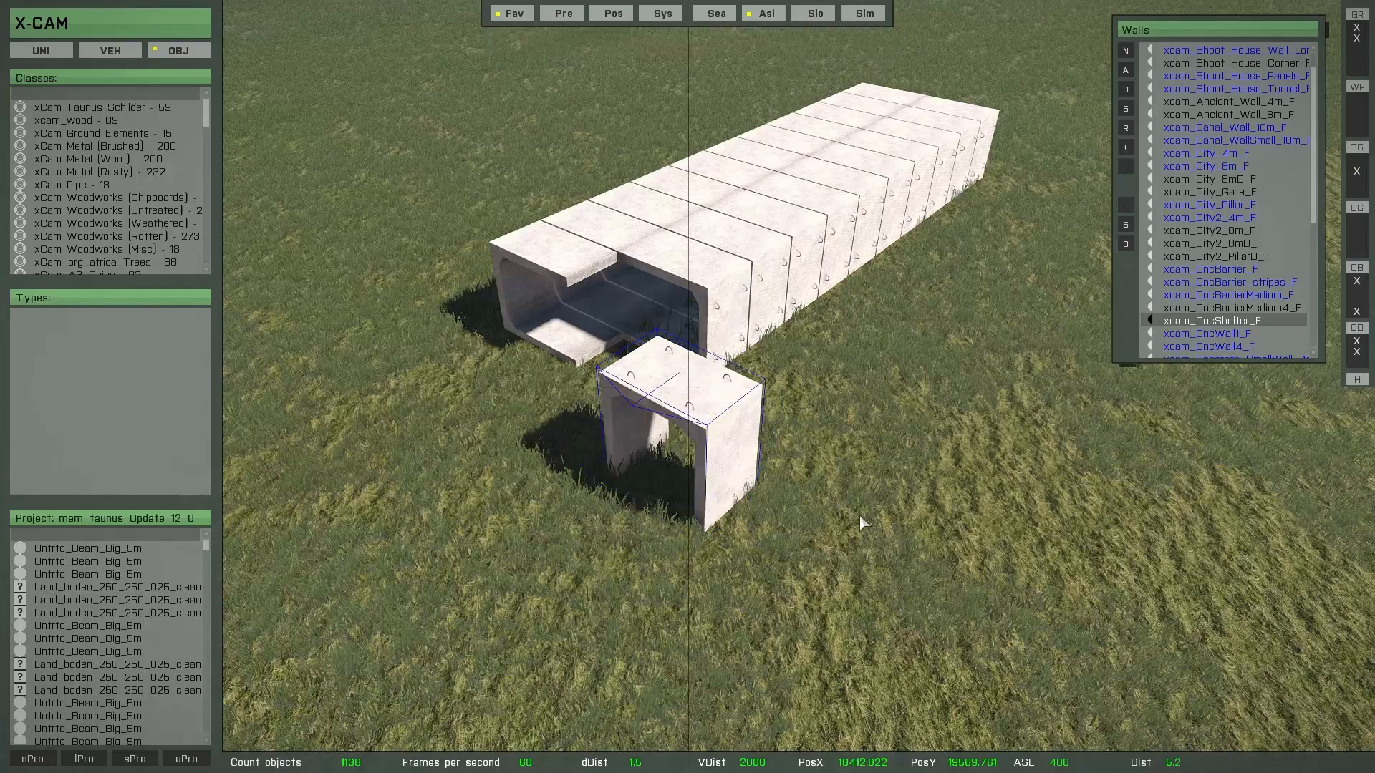
Step: Tilt the single shelter sideways and paste two tilted copies of it in a spaced line beside the tunnel
{"action": "key", "text": "comma"}
{"action": "left_click_drag", "start_coordinate": [840, 427], "coordinate": [792, 431]}
{"action": "left_click_drag", "start_coordinate": [677, 461], "coordinate": [752, 505]}
{"action": "key", "text": "ctrl+v"}
{"action": "left_click_drag", "start_coordinate": [766, 574], "coordinate": [920, 501]}
{"action": "key", "text": "ctrl+v"}
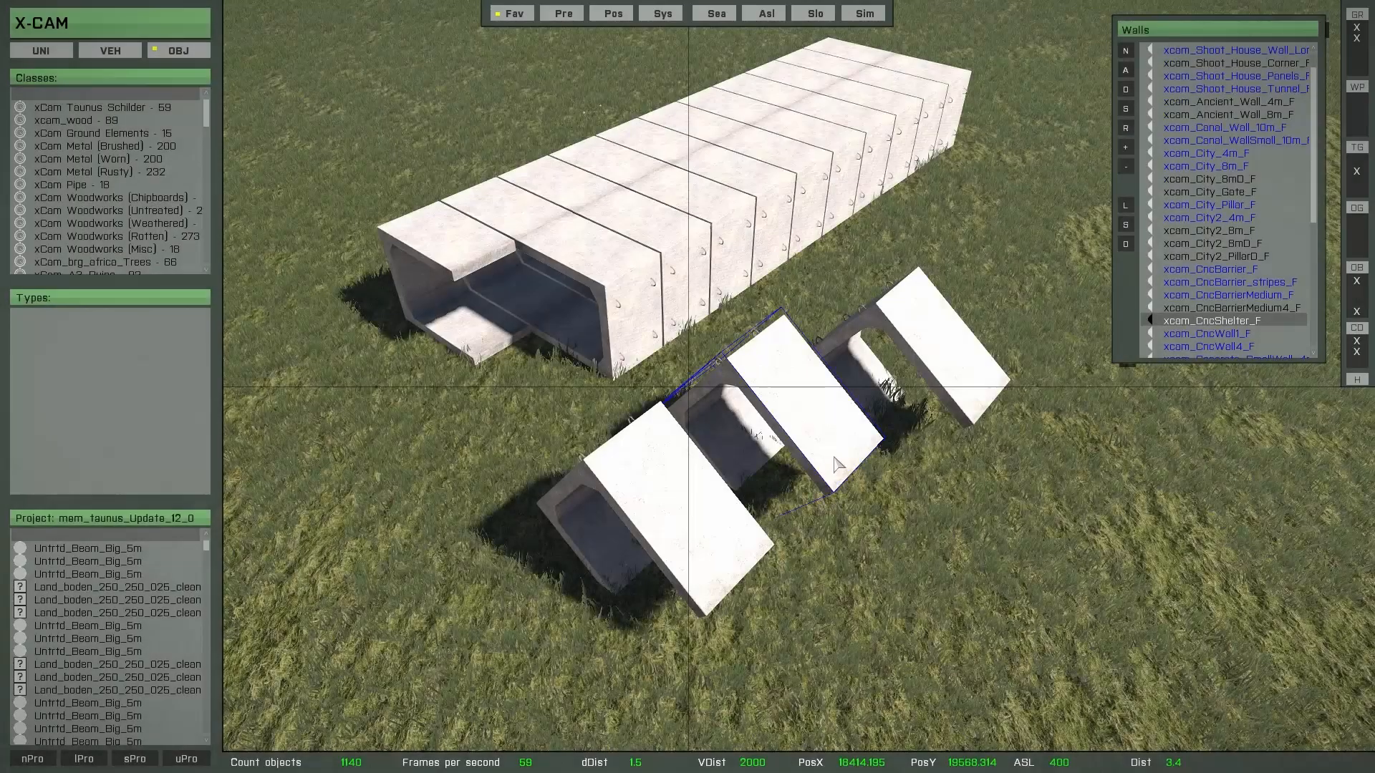
{"action": "double_click", "coordinate": [1213, 322]}
{"action": "left_click_drag", "start_coordinate": [966, 469], "coordinate": [748, 558]}
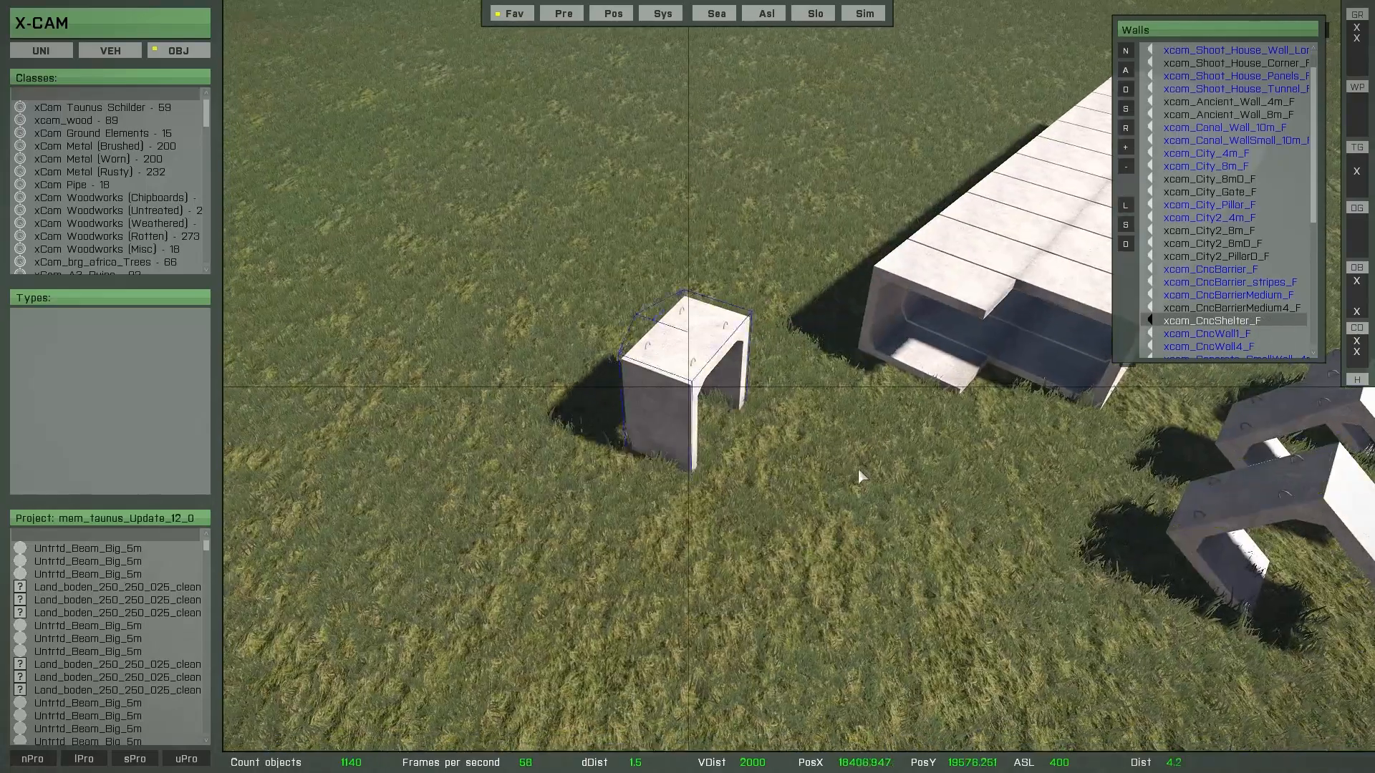
{"action": "left_click_drag", "start_coordinate": [859, 469], "coordinate": [684, 403]}
{"action": "key", "text": "Delete"}
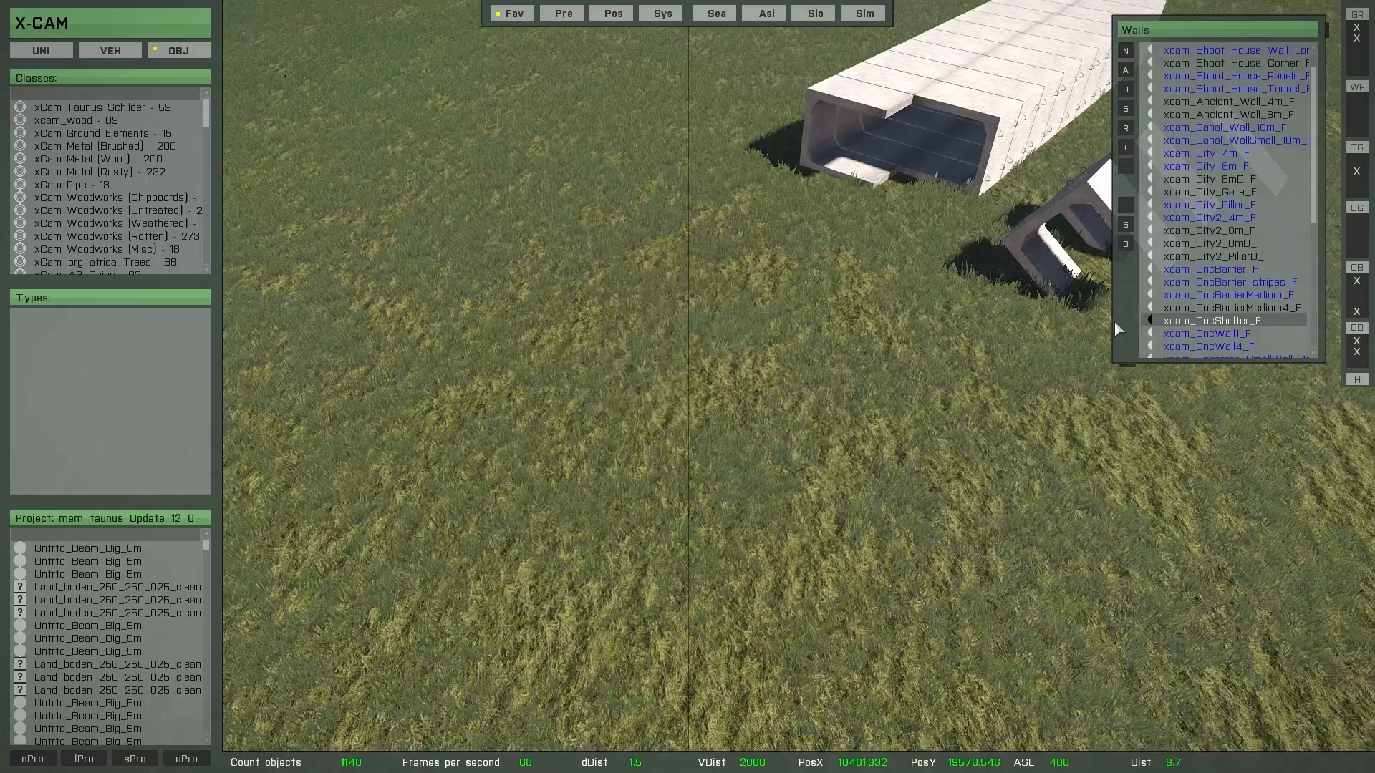
Step: Place a new xcam_CncShelter_F on the open grass, enable ASL mode, and tilt it about its horizontal axis
{"action": "double_click", "coordinate": [1210, 322]}
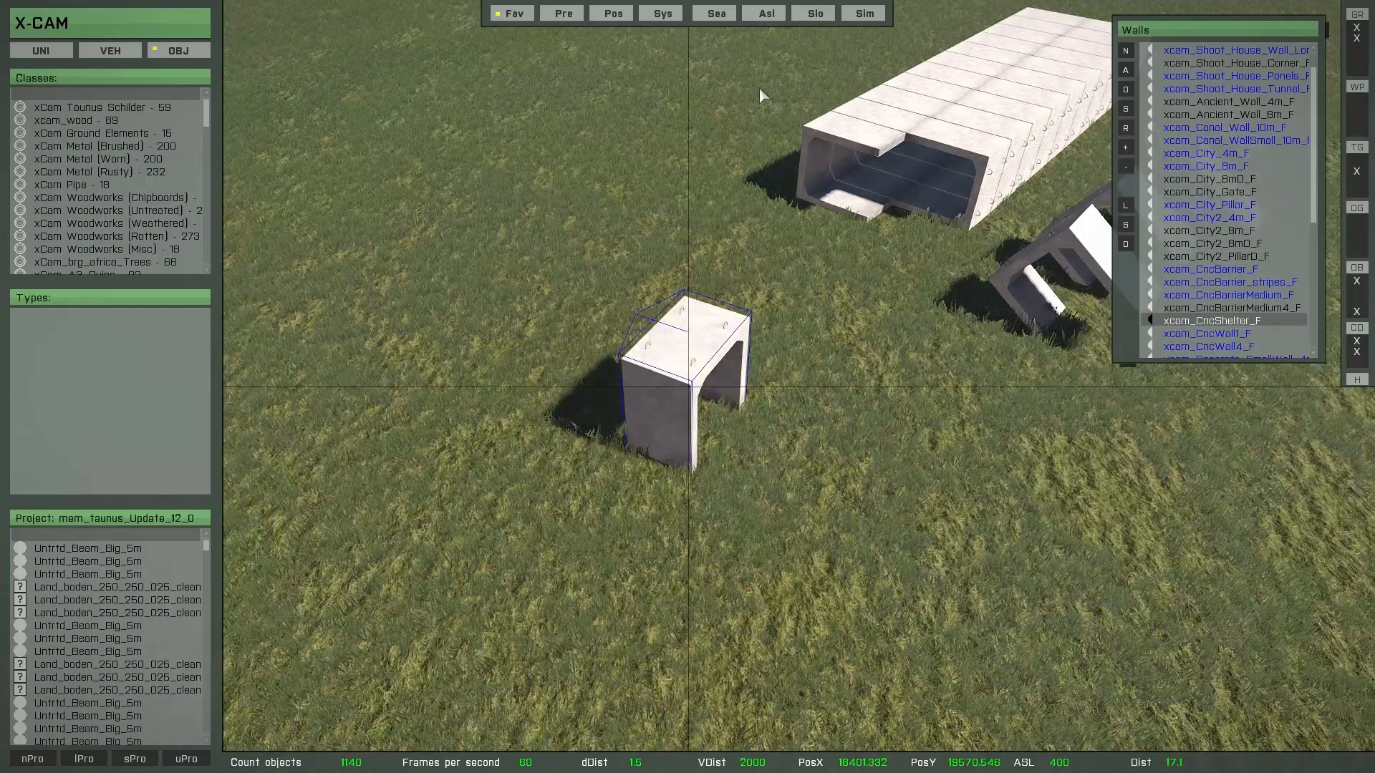
{"action": "left_click", "coordinate": [766, 13]}
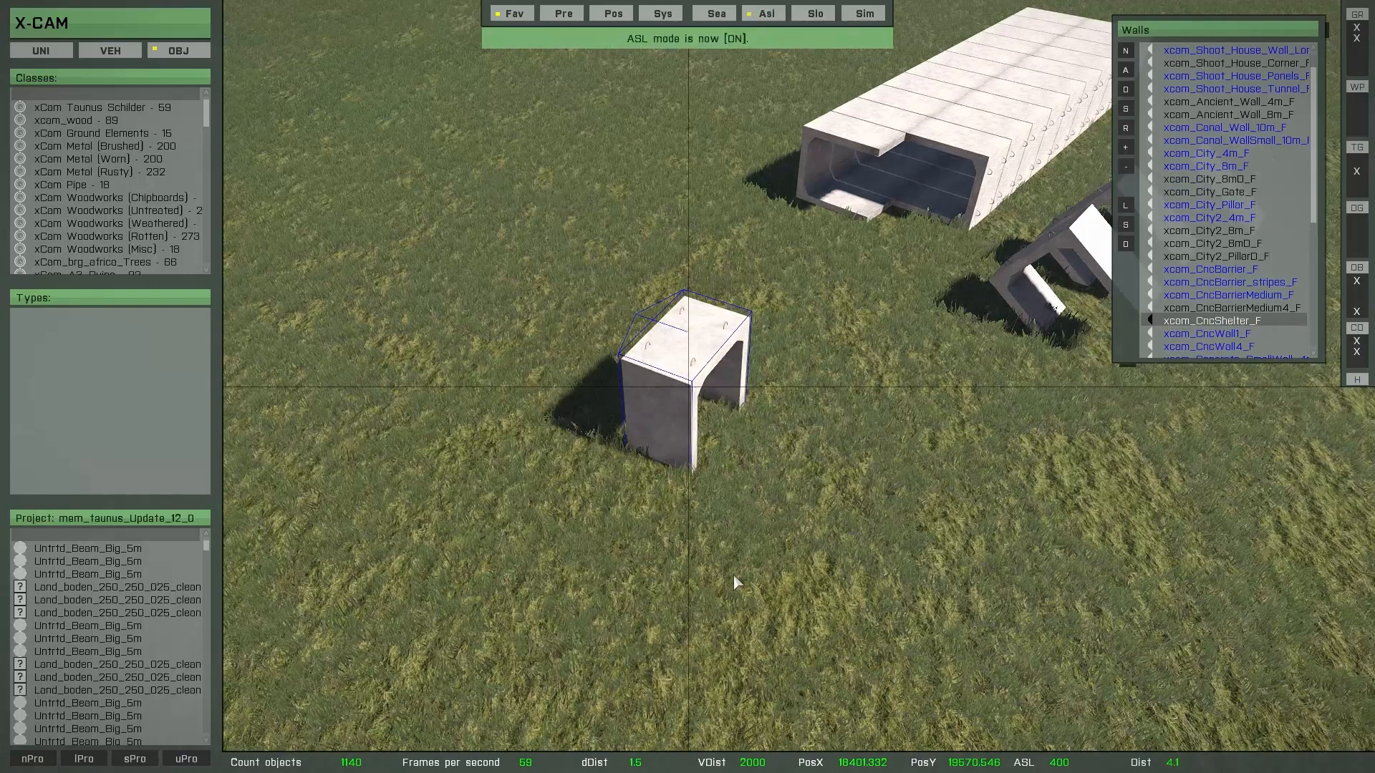
{"action": "left_click_drag", "start_coordinate": [733, 577], "coordinate": [646, 263]}
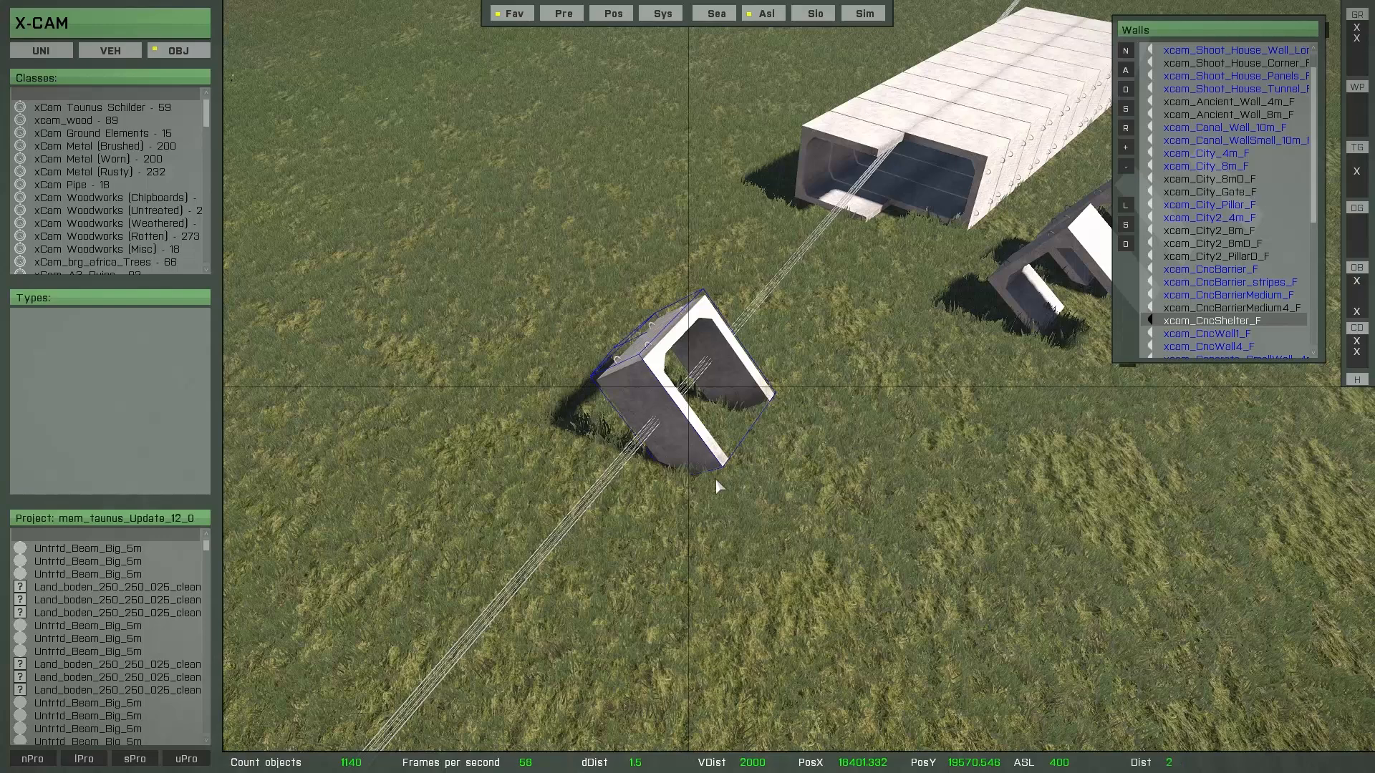
{"action": "left_click_drag", "start_coordinate": [715, 478], "coordinate": [1062, 560]}
{"action": "right_click", "coordinate": [696, 405]}
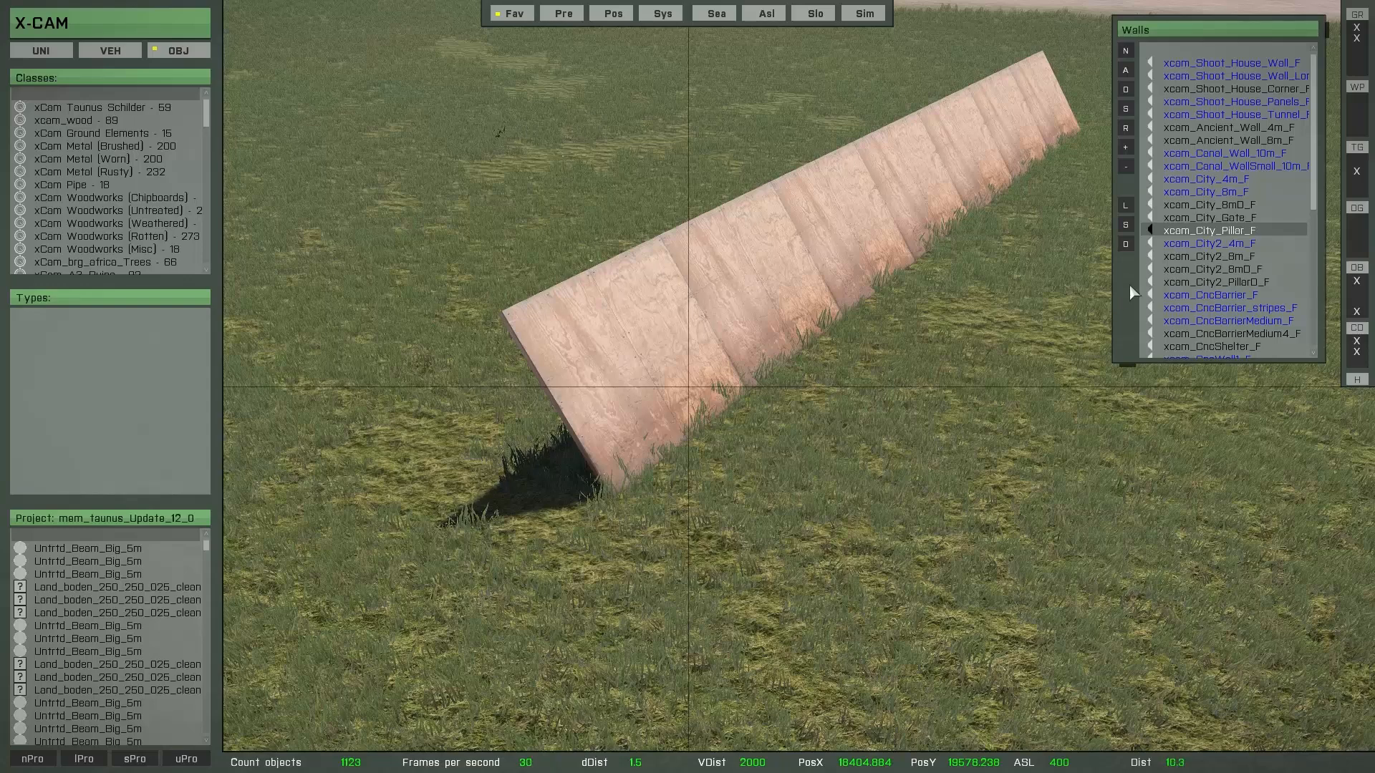
Step: Place an xcam_City_Pillar_F in ASL mode beside the leaning wooden wall and give it the wall's tilt
{"action": "left_click", "coordinate": [1205, 236]}
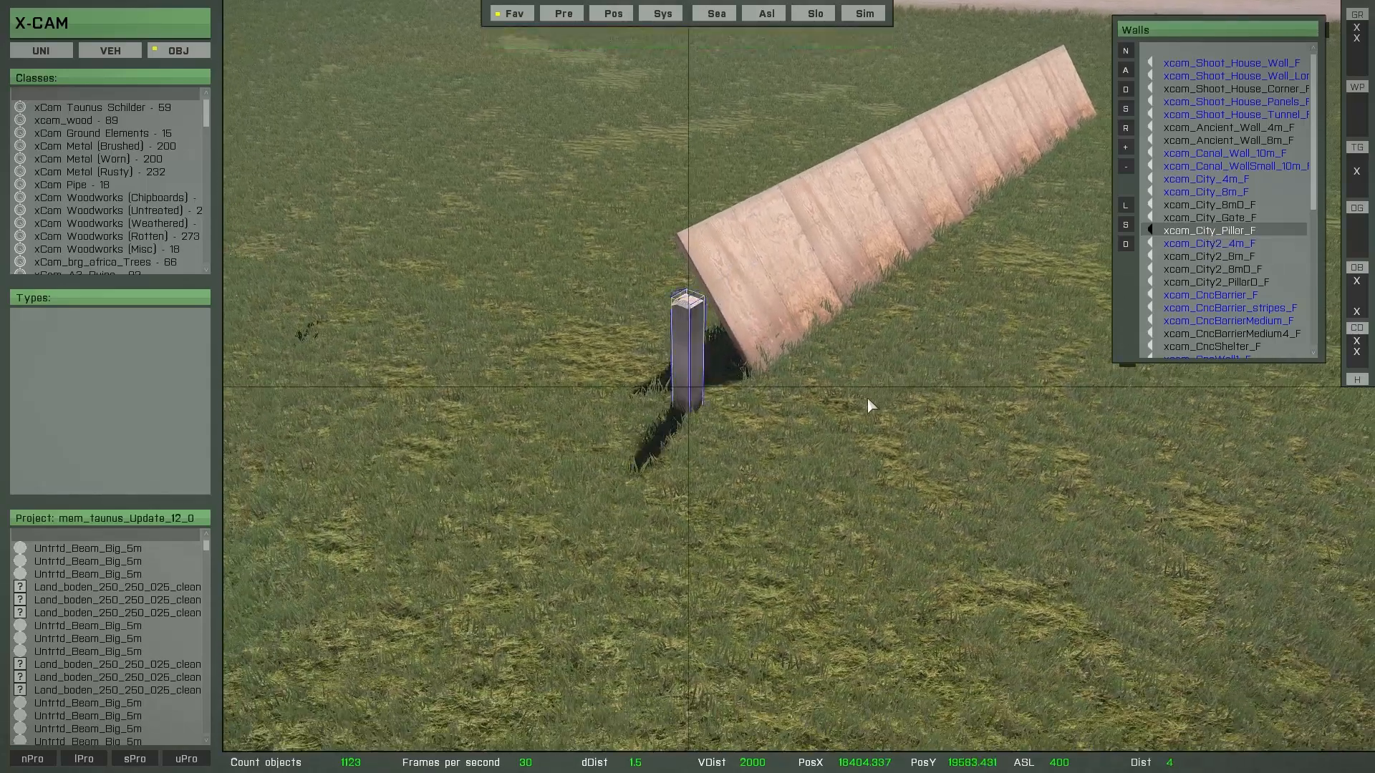
{"action": "left_click", "coordinate": [766, 13]}
{"action": "key", "text": "n"}
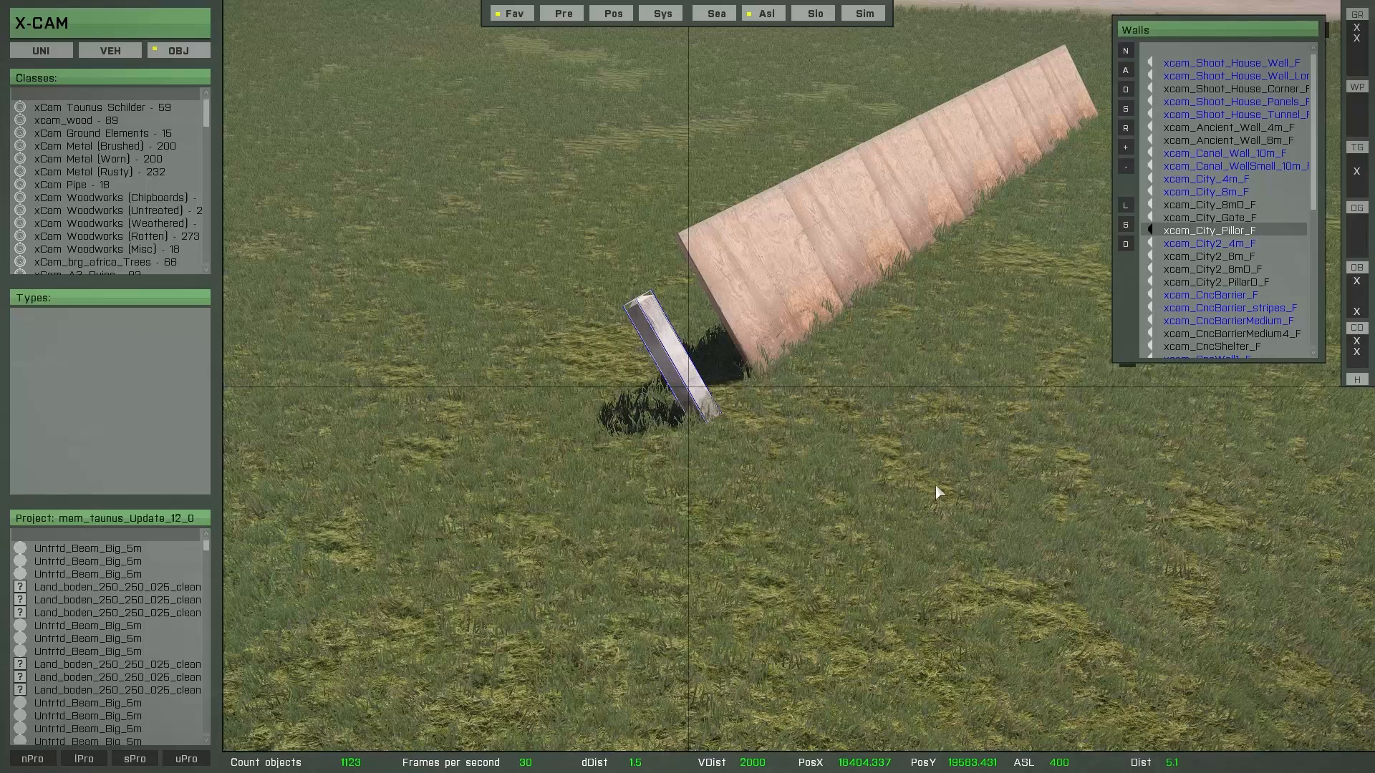
{"action": "key", "text": "n"}
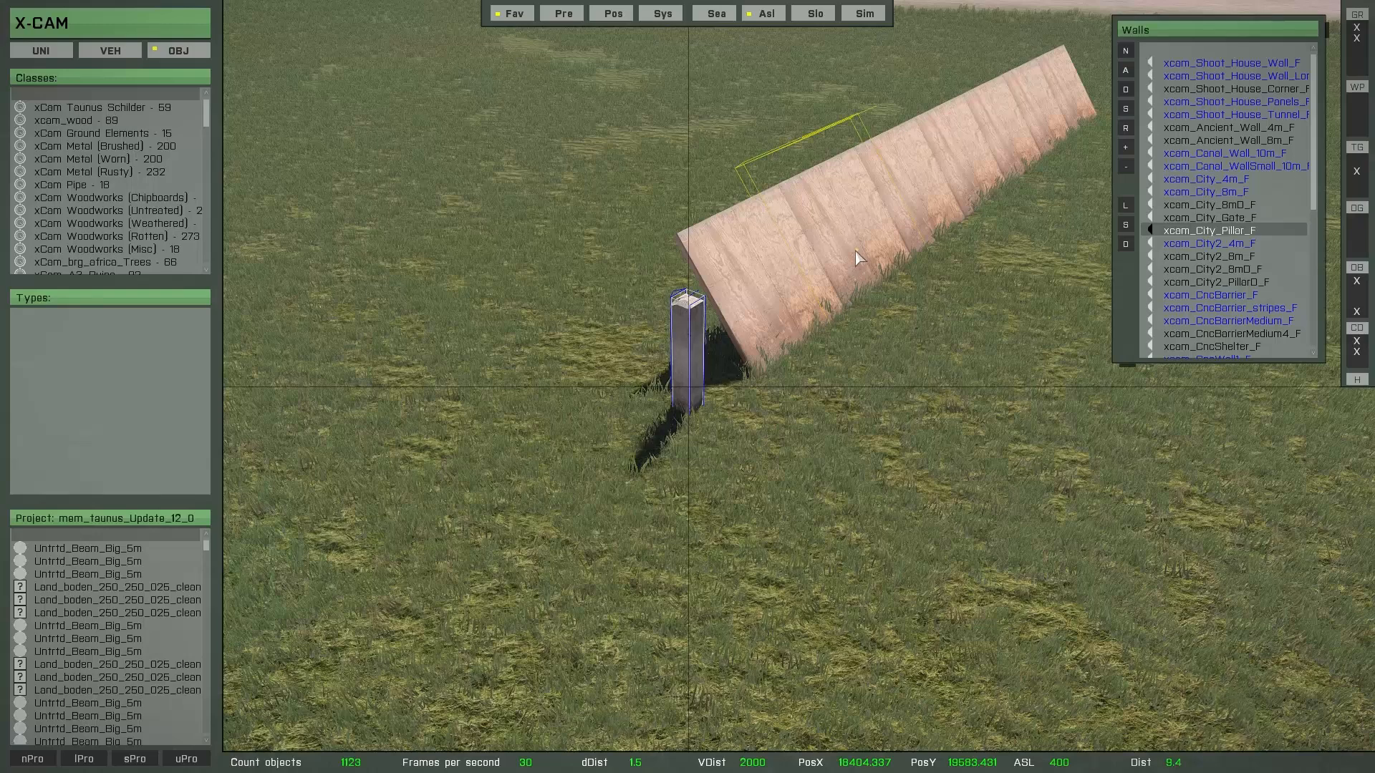
{"action": "key", "text": "v"}
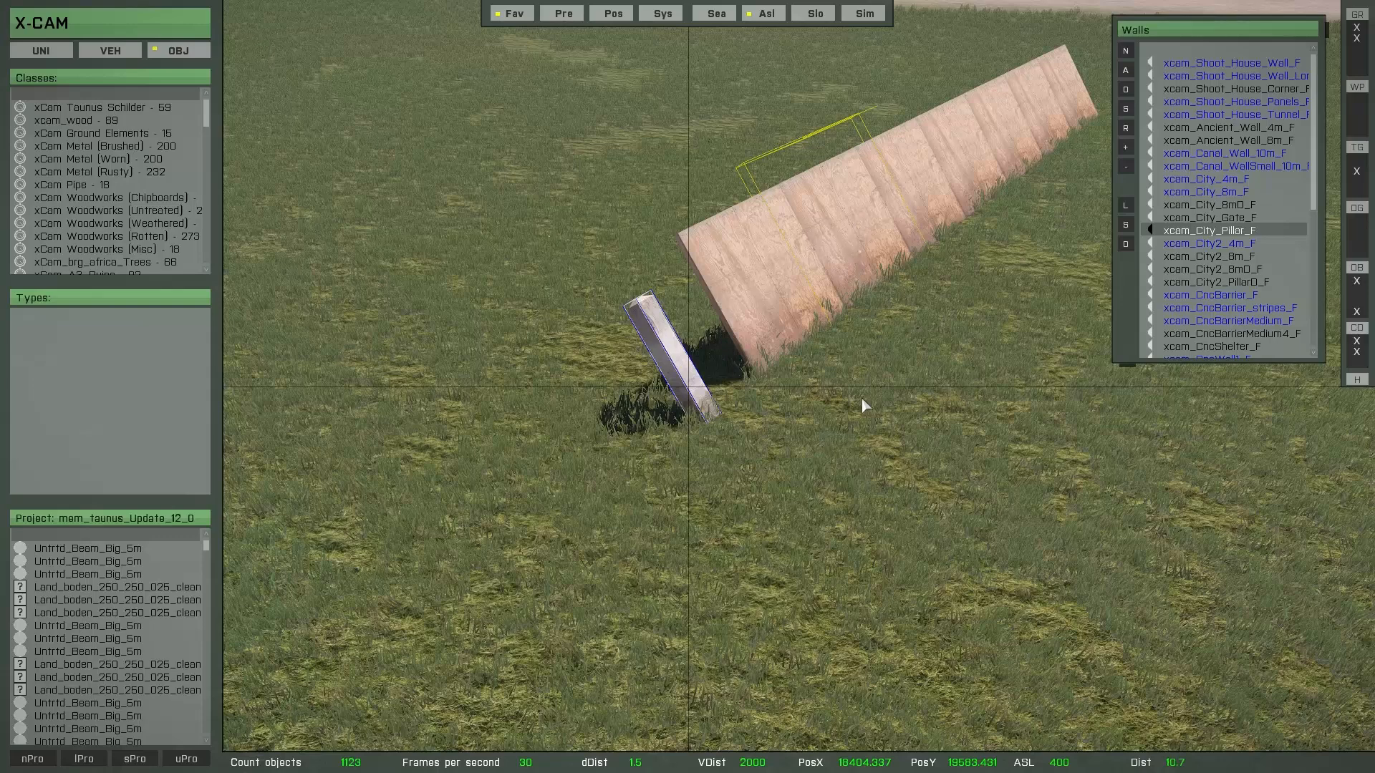
Step: Turn the leaning pillar around its vertical axis and bring it back parallel to the wall's sloping end
{"action": "mouse_move", "coordinate": [816, 492]}
{"action": "right_mouse_down"}
{"action": "mouse_move", "coordinate": [830, 517]}
{"action": "mouse_move", "coordinate": [813, 515]}
{"action": "right_mouse_up"}
{"action": "scroll", "coordinate": [813, 516], "scroll_direction": "up", "scroll_amount": 5}
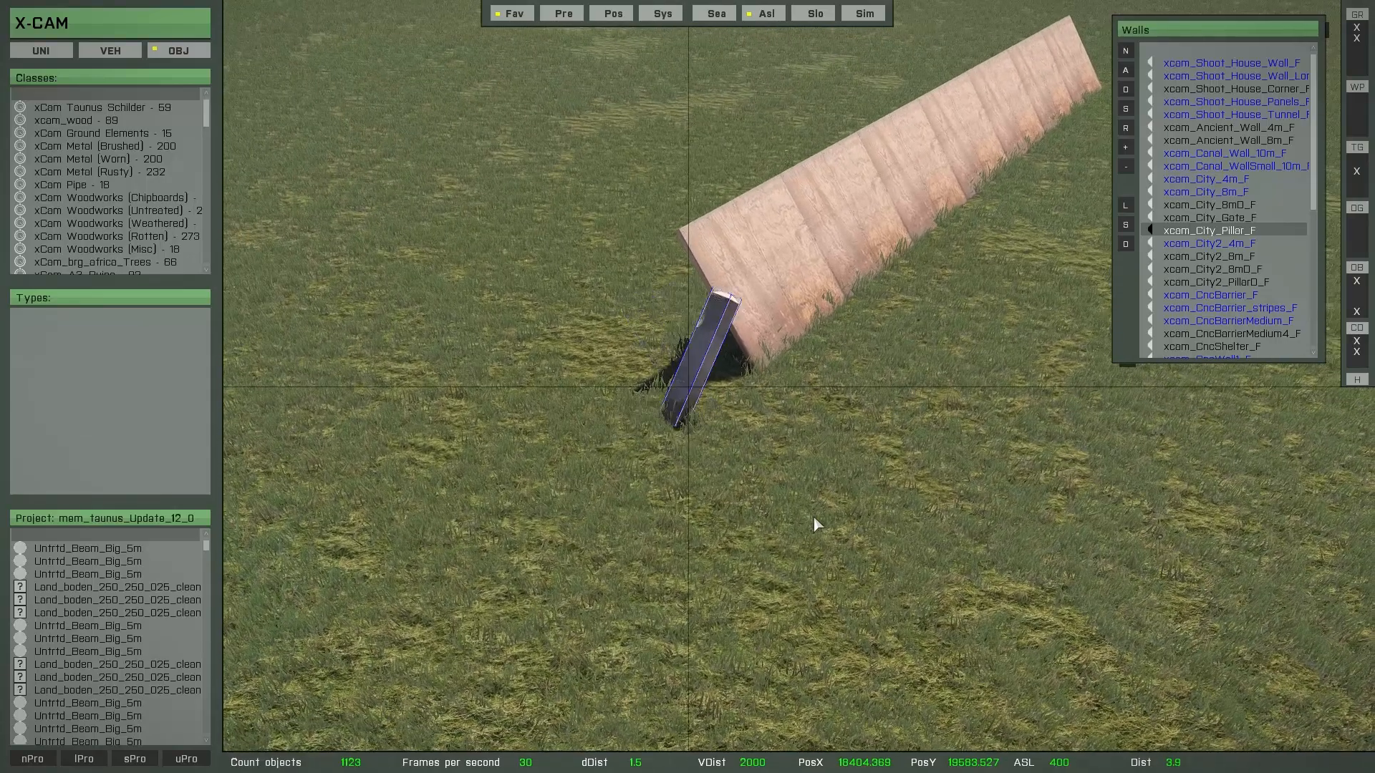
{"action": "left_click_drag", "start_coordinate": [766, 536], "coordinate": [775, 536]}
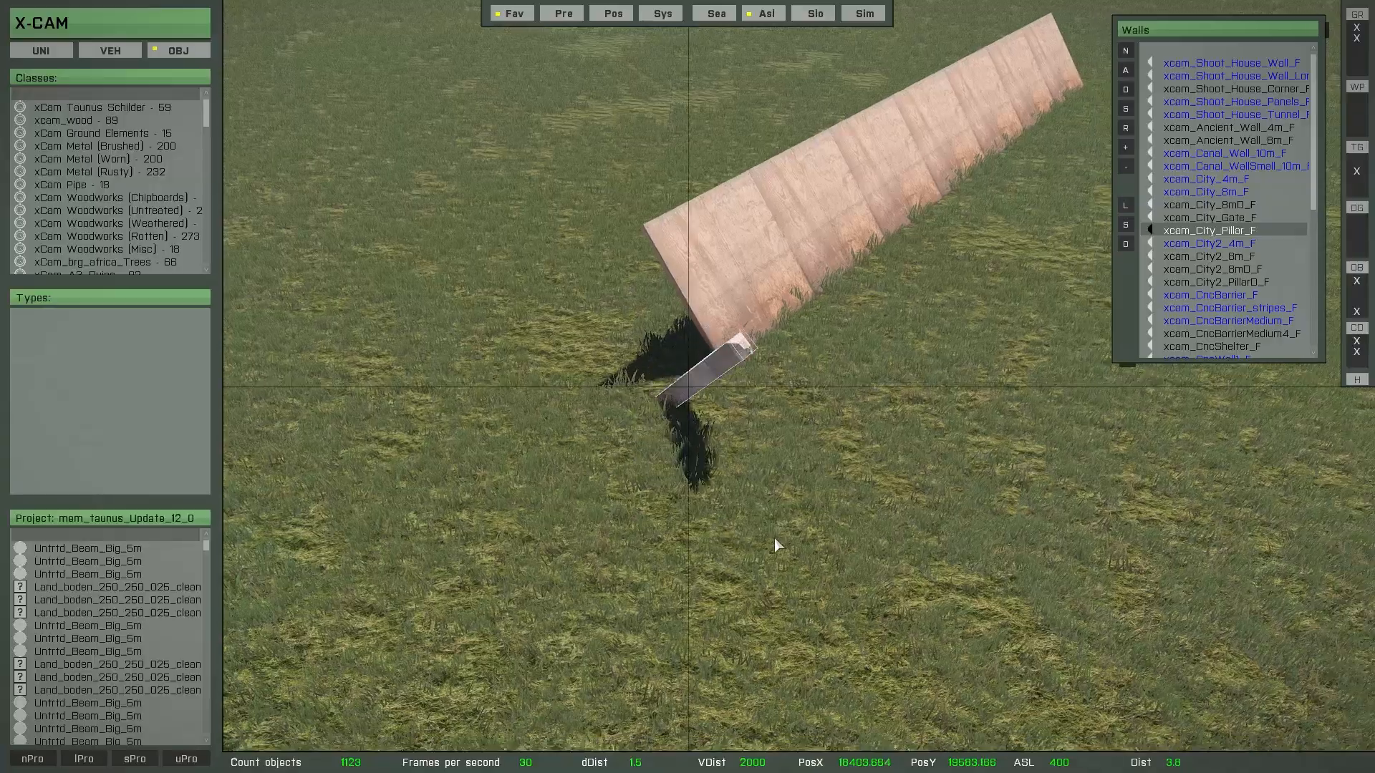
{"action": "mouse_move", "coordinate": [765, 531]}
{"action": "right_mouse_down"}
{"action": "mouse_move", "coordinate": [723, 546]}
{"action": "mouse_move", "coordinate": [574, 528]}
{"action": "mouse_move", "coordinate": [791, 530]}
{"action": "mouse_move", "coordinate": [742, 525]}
{"action": "mouse_move", "coordinate": [758, 529]}
{"action": "right_mouse_up"}
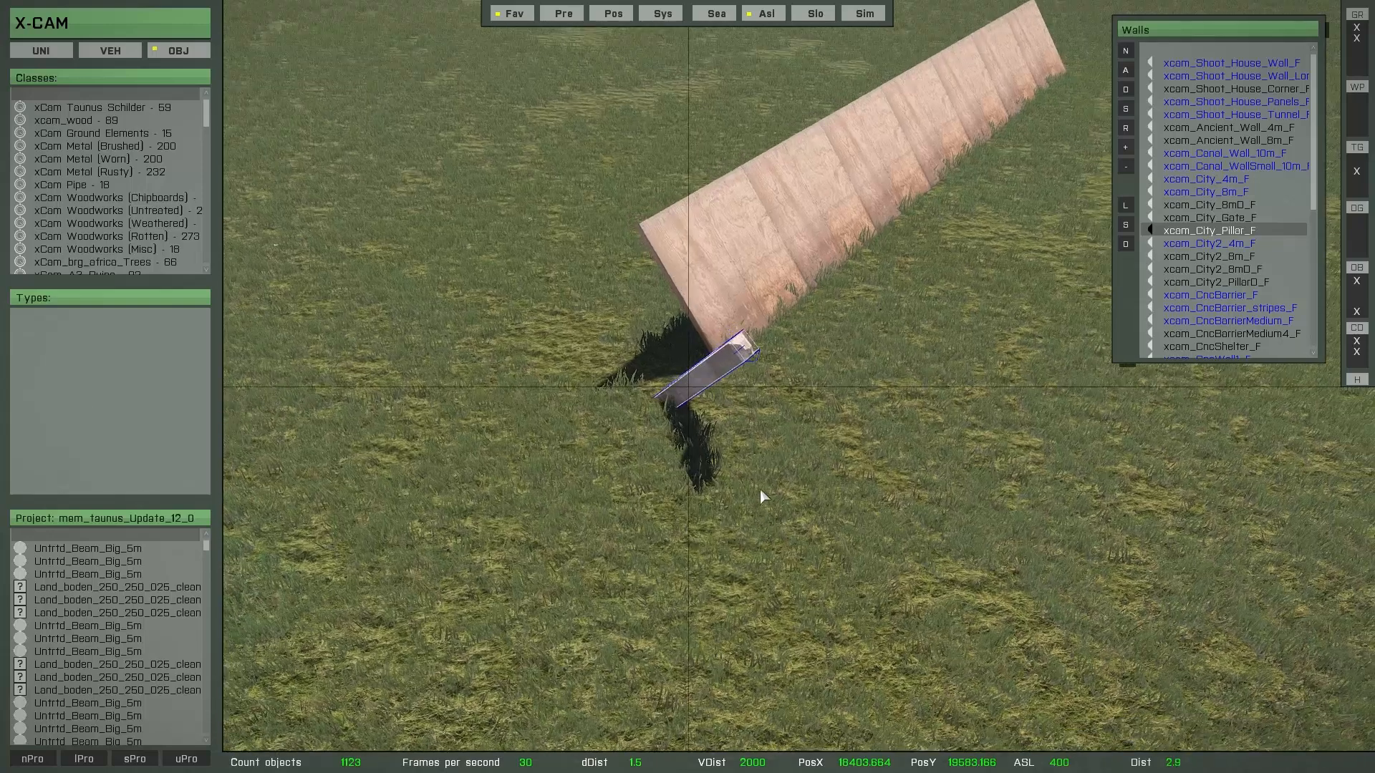
{"action": "key", "text": "Left"}
{"action": "key", "text": "Left"}
{"action": "key", "text": "Left"}
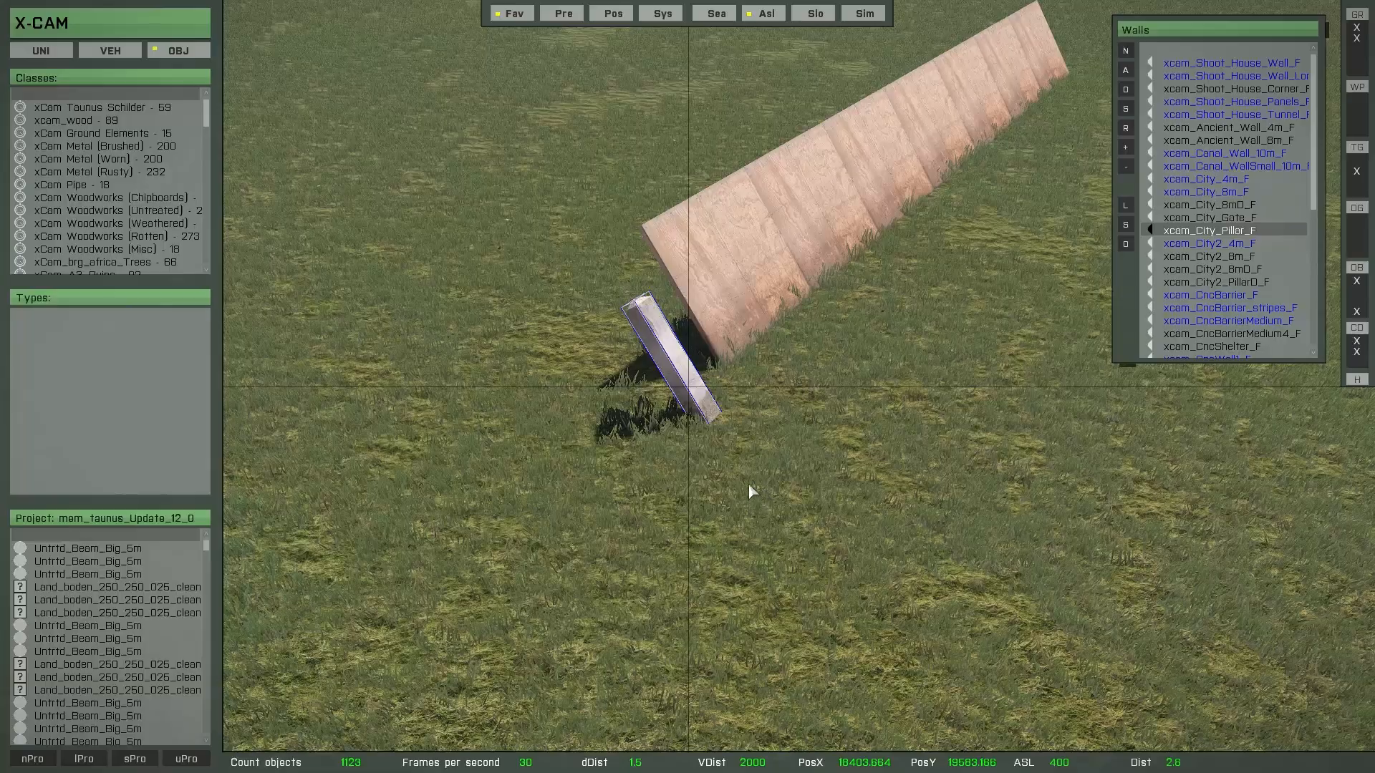
Step: Move the tilted pillar against the wall's free end, align it flush with the edge, and check the fit from the other side
{"action": "scroll", "coordinate": [744, 480], "scroll_direction": "up", "scroll_amount": 3}
{"action": "right_click_drag", "start_coordinate": [690, 474], "coordinate": [730, 532]}
{"action": "left_click_drag", "start_coordinate": [723, 495], "coordinate": [604, 342], "text": "alt"}
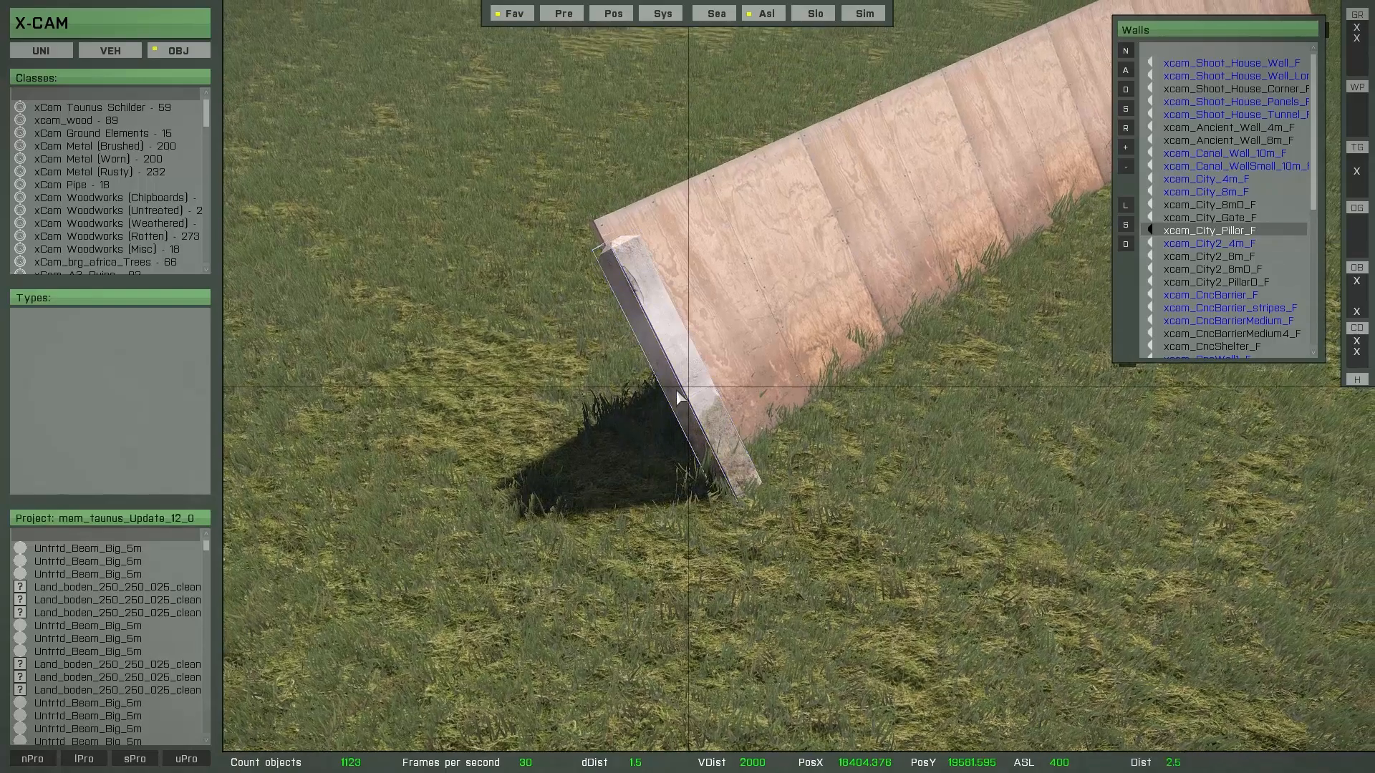
{"action": "left_click_drag", "start_coordinate": [676, 391], "coordinate": [666, 369], "text": "alt"}
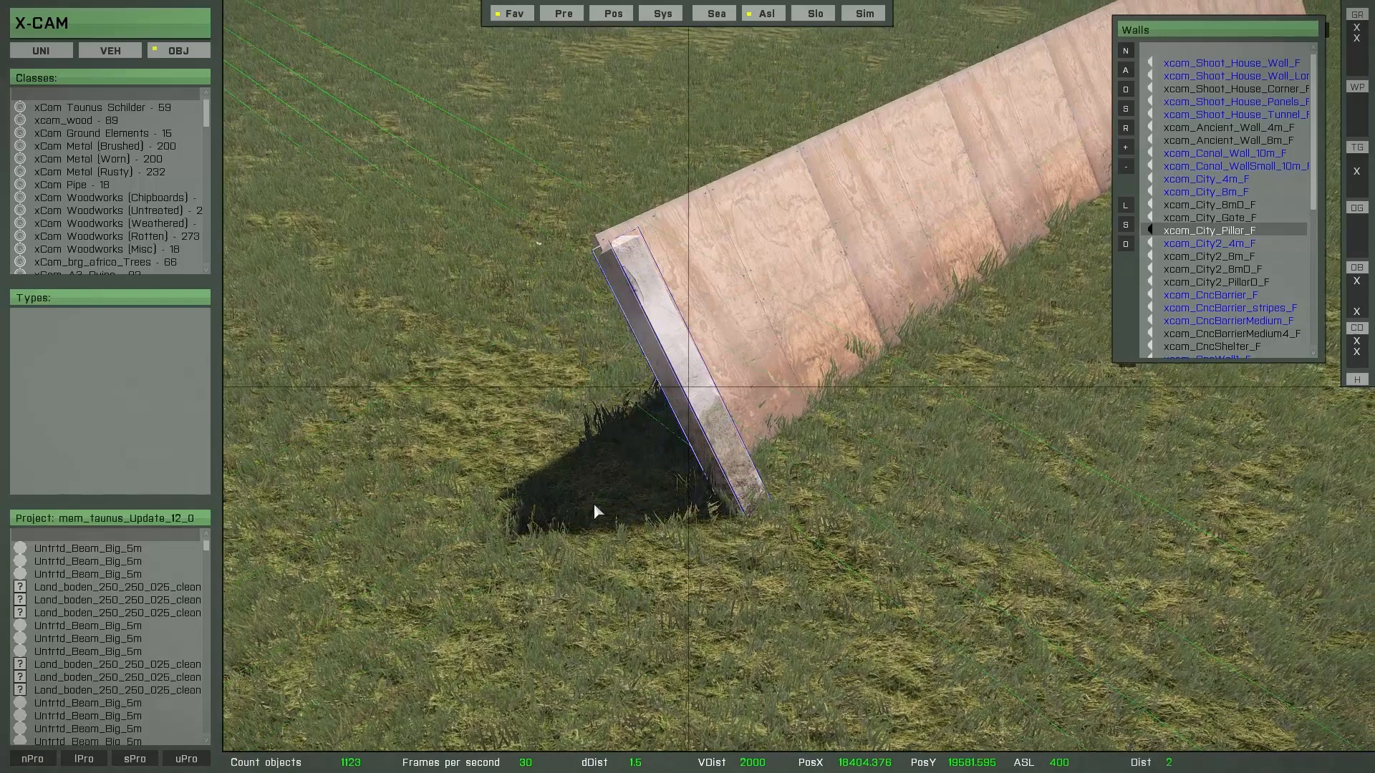
{"action": "left_click_drag", "start_coordinate": [594, 504], "coordinate": [583, 362]}
{"action": "left_click_drag", "start_coordinate": [589, 541], "coordinate": [575, 387]}
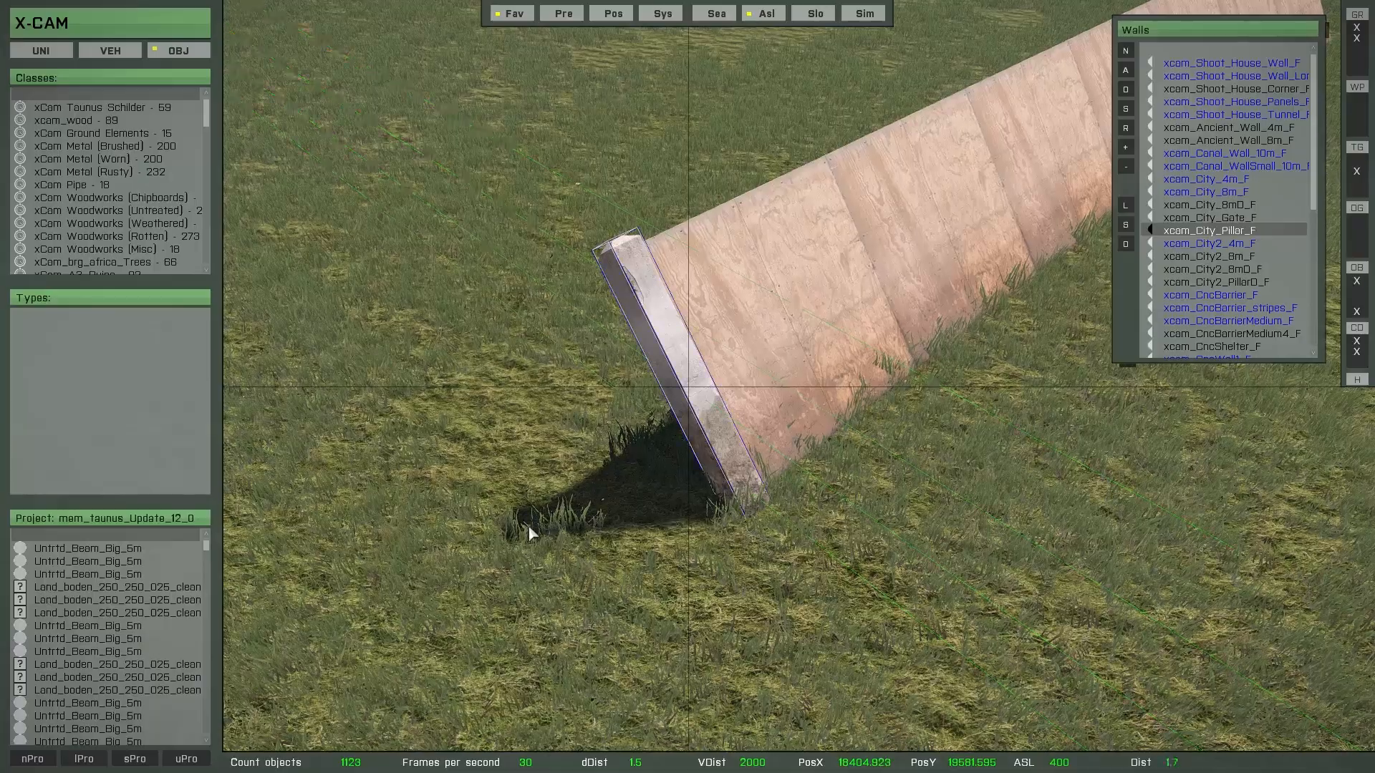
{"action": "right_click_drag", "start_coordinate": [528, 525], "coordinate": [346, 492]}
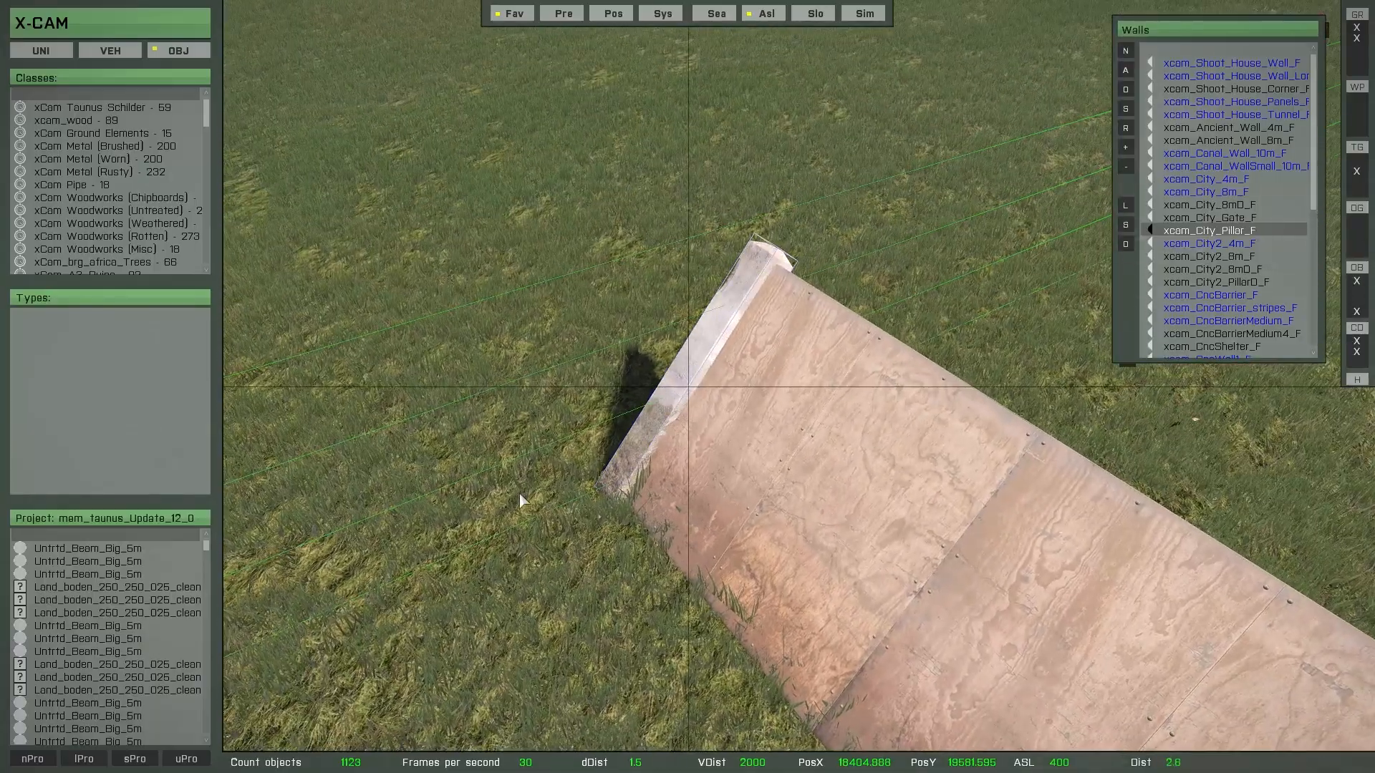
{"action": "right_click_drag", "start_coordinate": [509, 556], "coordinate": [765, 587]}
{"action": "scroll", "coordinate": [763, 584], "scroll_direction": "down", "scroll_amount": 1}
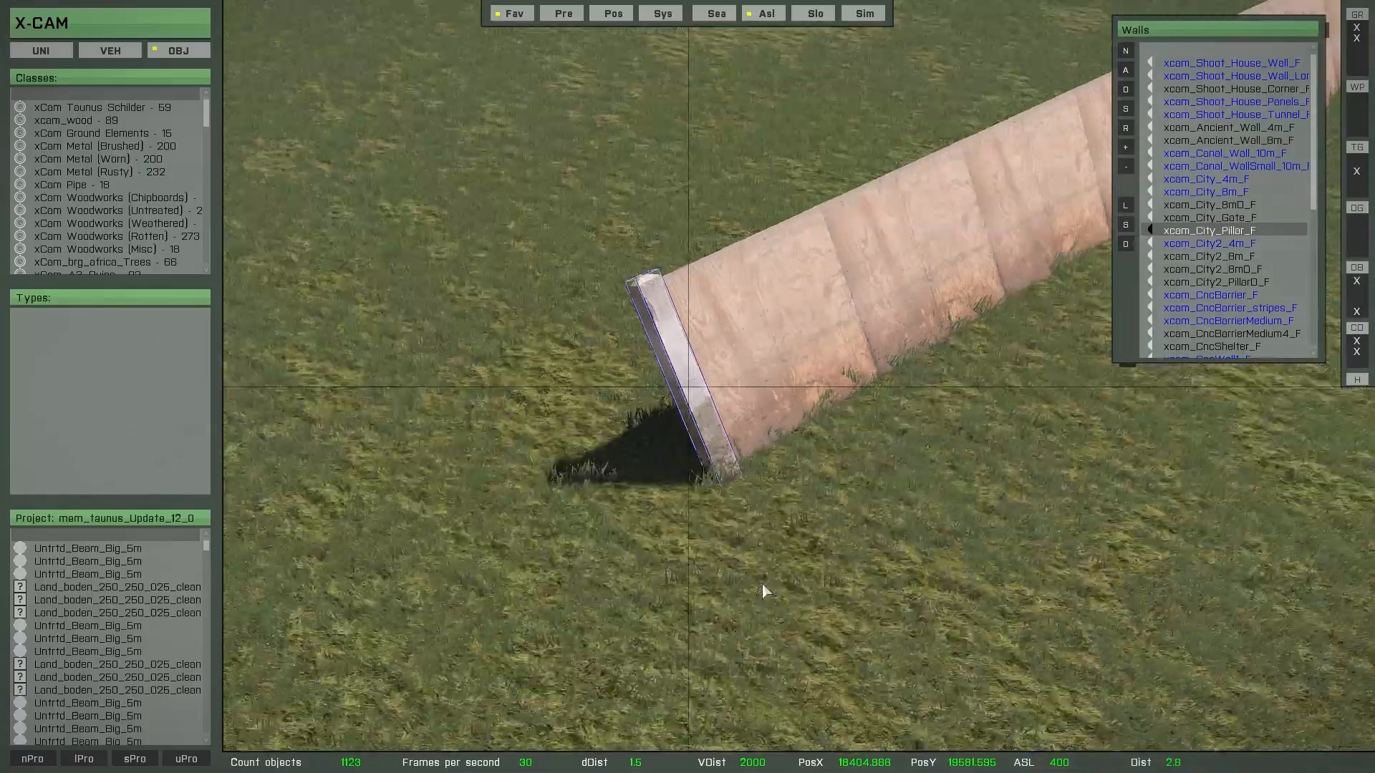
Step: Copy the tilted pillar along the leaning wooden wall at even intervals, from its free end to the far end
{"action": "key", "text": "Left"}
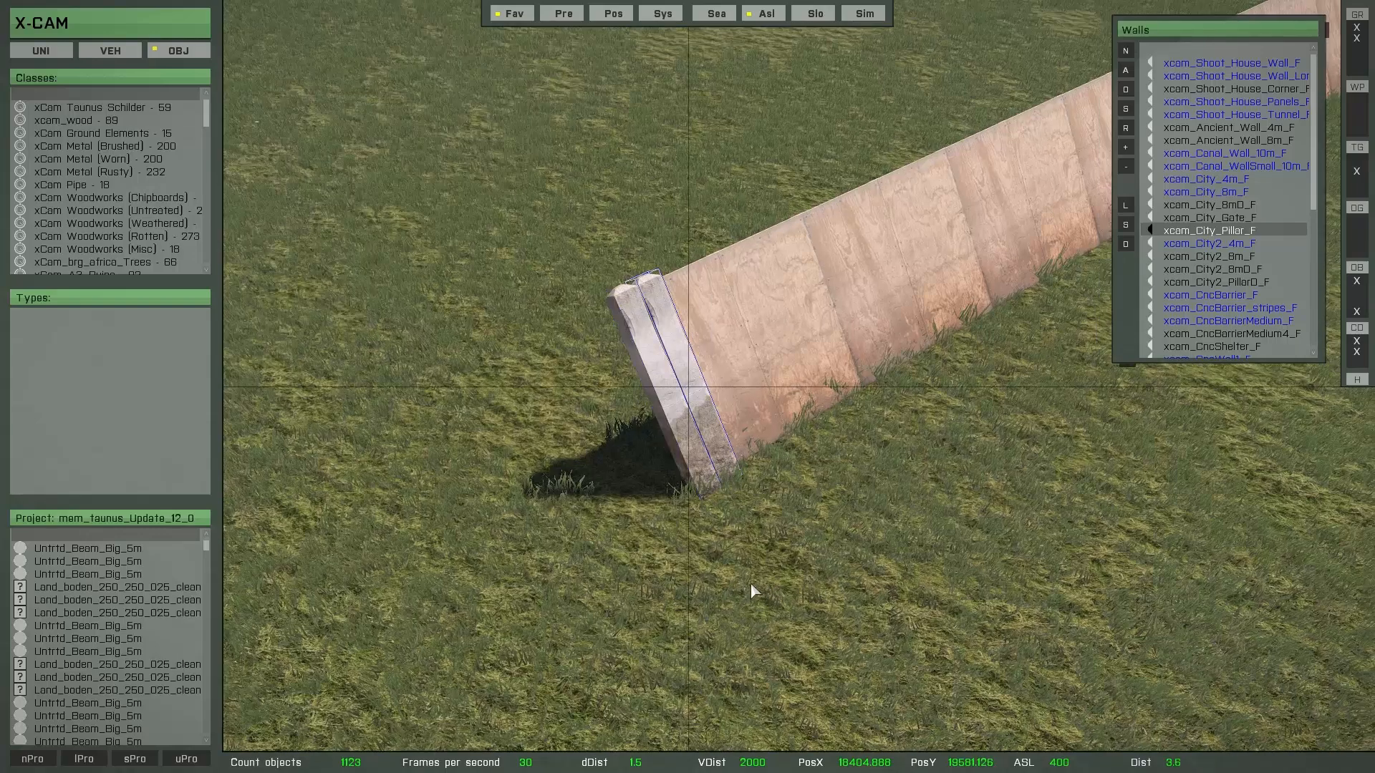
{"action": "scroll", "coordinate": [747, 581], "scroll_direction": "down", "scroll_amount": 4}
{"action": "left_click_drag", "start_coordinate": [639, 553], "coordinate": [1088, 517]}
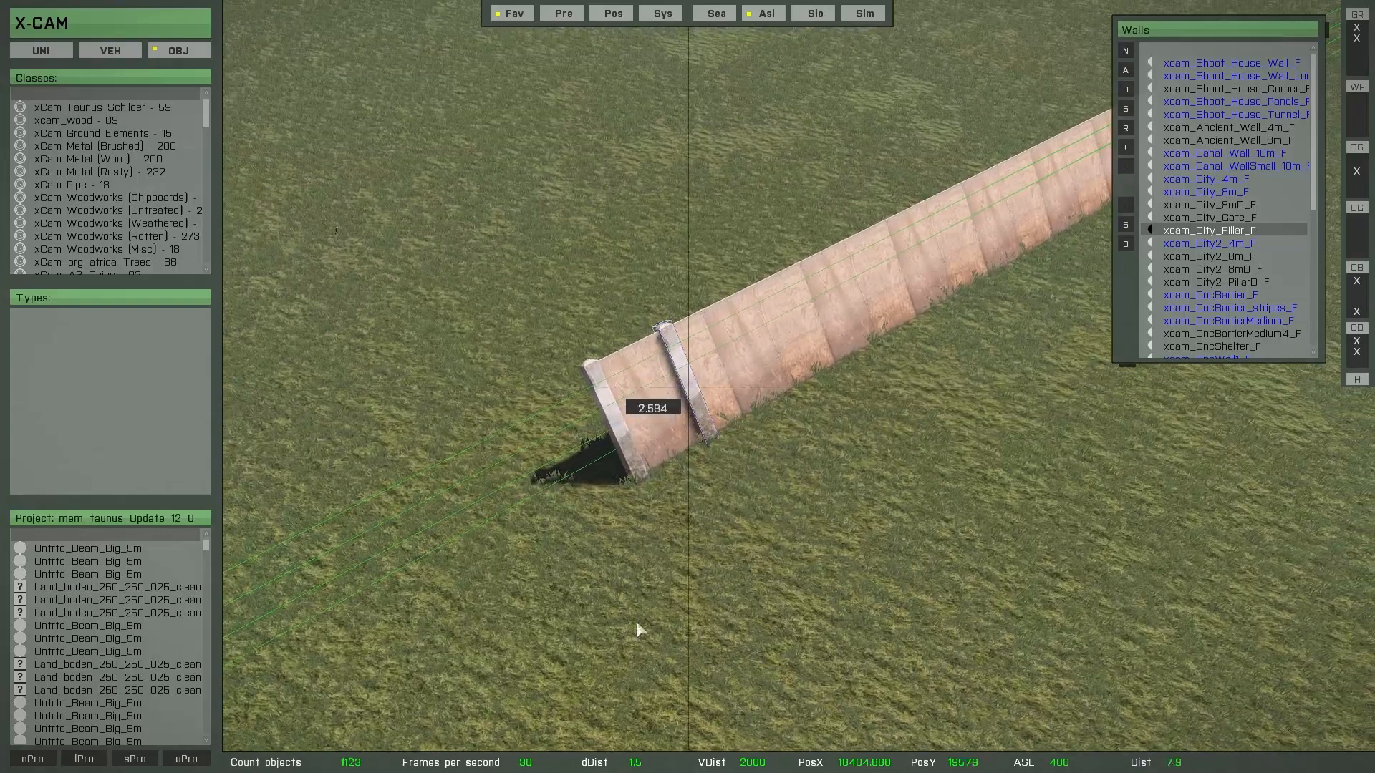
{"action": "left_click_drag", "start_coordinate": [640, 629], "coordinate": [863, 625]}
{"action": "left_click_drag", "start_coordinate": [503, 623], "coordinate": [1273, 528]}
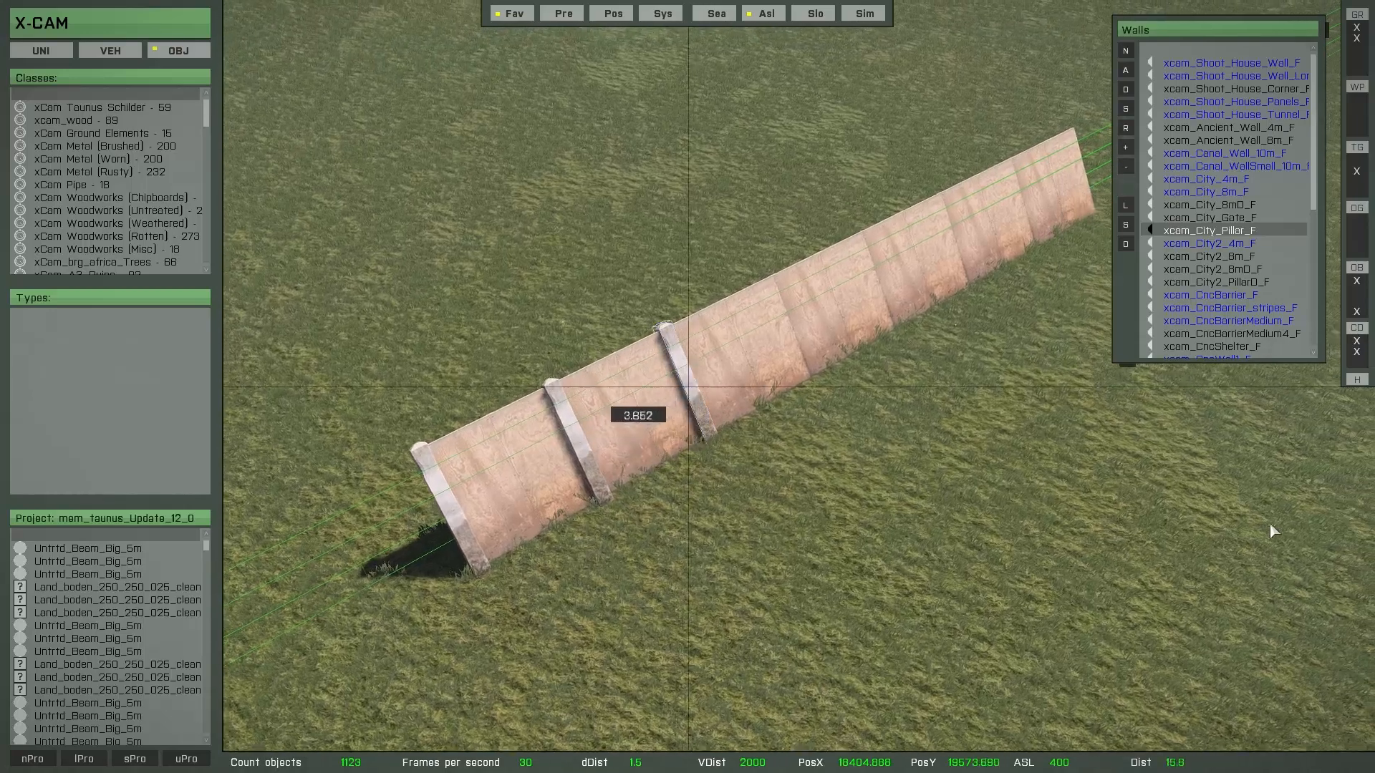
{"action": "left_click_drag", "start_coordinate": [756, 581], "coordinate": [1174, 514]}
{"action": "left_click_drag", "start_coordinate": [784, 583], "coordinate": [1183, 528]}
{"action": "left_click_drag", "start_coordinate": [834, 579], "coordinate": [1298, 497]}
{"action": "left_click_drag", "start_coordinate": [616, 572], "coordinate": [1279, 429]}
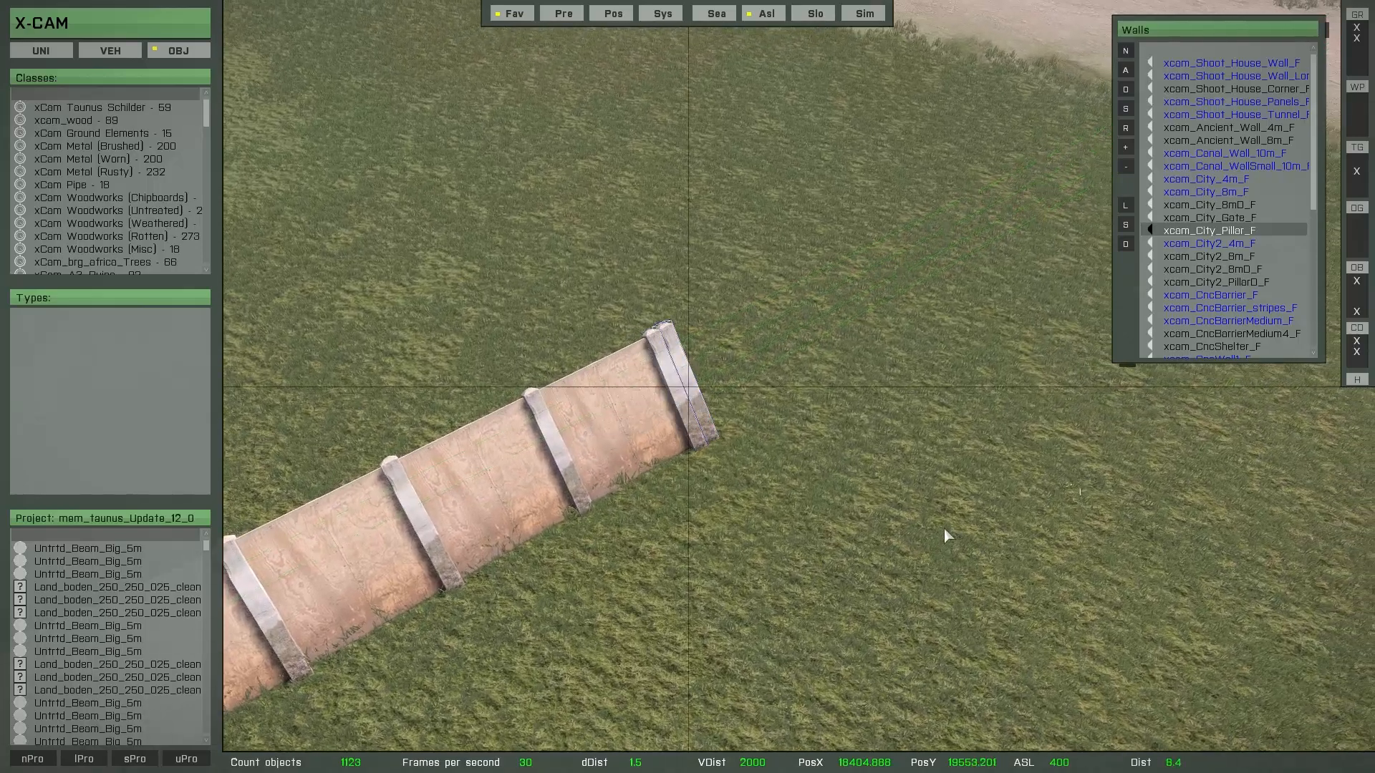
Step: Select the leaning wall with all its pillars as a group in ASL mode, copy it, and turn the copy to lean the opposite way
{"action": "scroll", "coordinate": [888, 536], "scroll_direction": "down", "scroll_amount": 5}
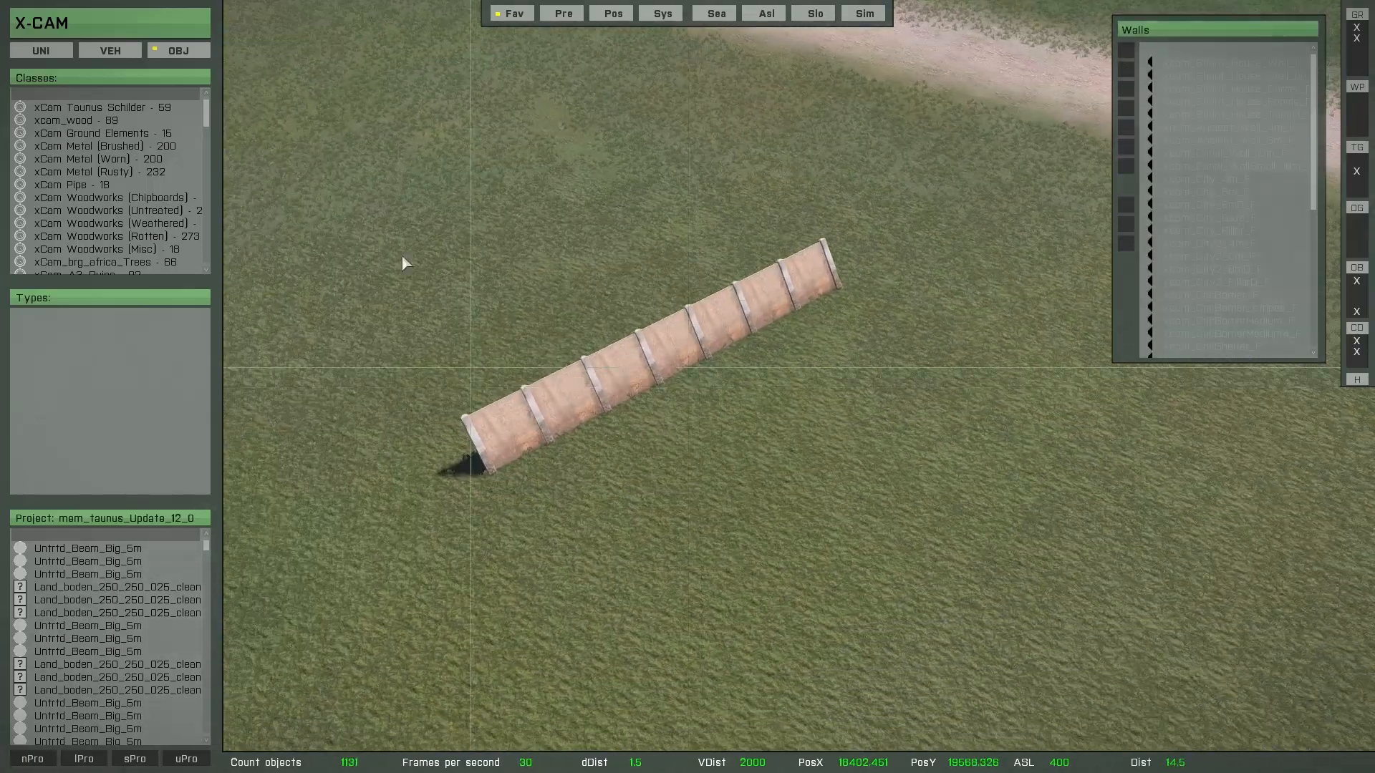
{"action": "left_click_drag", "start_coordinate": [397, 189], "coordinate": [952, 568]}
{"action": "key", "text": "ctrl+v"}
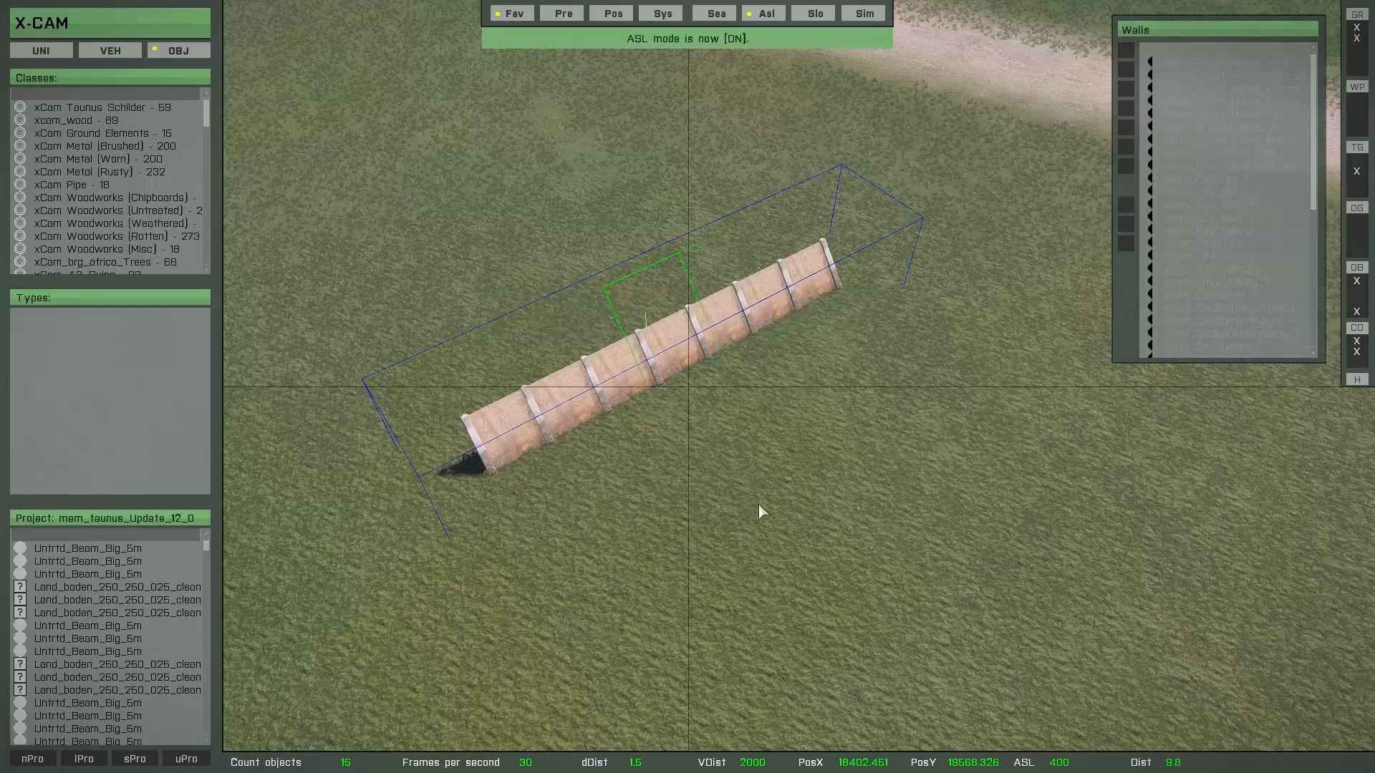
{"action": "left_click_drag", "start_coordinate": [724, 479], "coordinate": [507, 557], "text": "shift"}
{"action": "scroll", "coordinate": [507, 557], "scroll_direction": "up", "scroll_amount": 3}
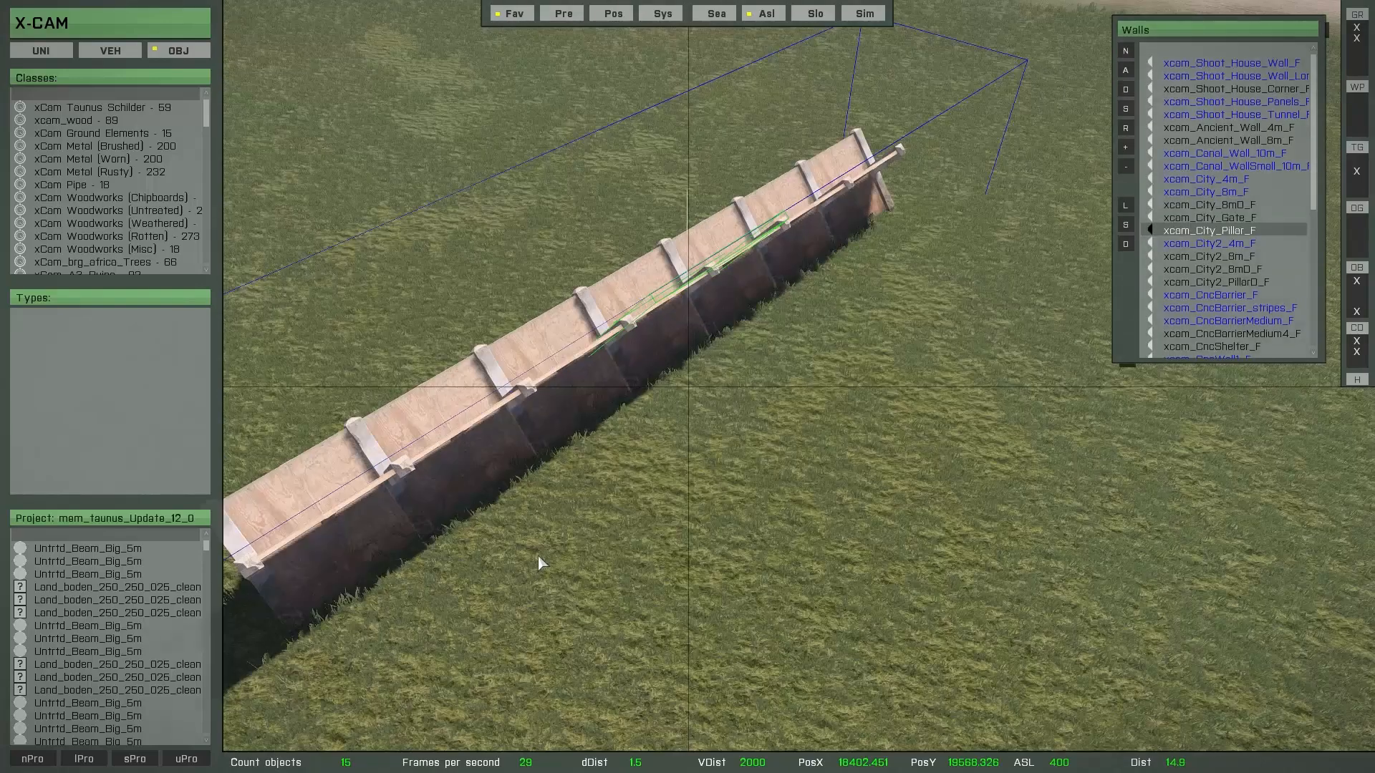
Step: Move the turned wall group against the original so their upper edges meet like a tent, and inspect the open end
{"action": "right_click_drag", "start_coordinate": [539, 559], "coordinate": [612, 479]}
{"action": "left_click_drag", "start_coordinate": [612, 616], "coordinate": [680, 698], "text": "ctrl"}
{"action": "scroll", "coordinate": [646, 642], "scroll_direction": "up", "scroll_amount": 5}
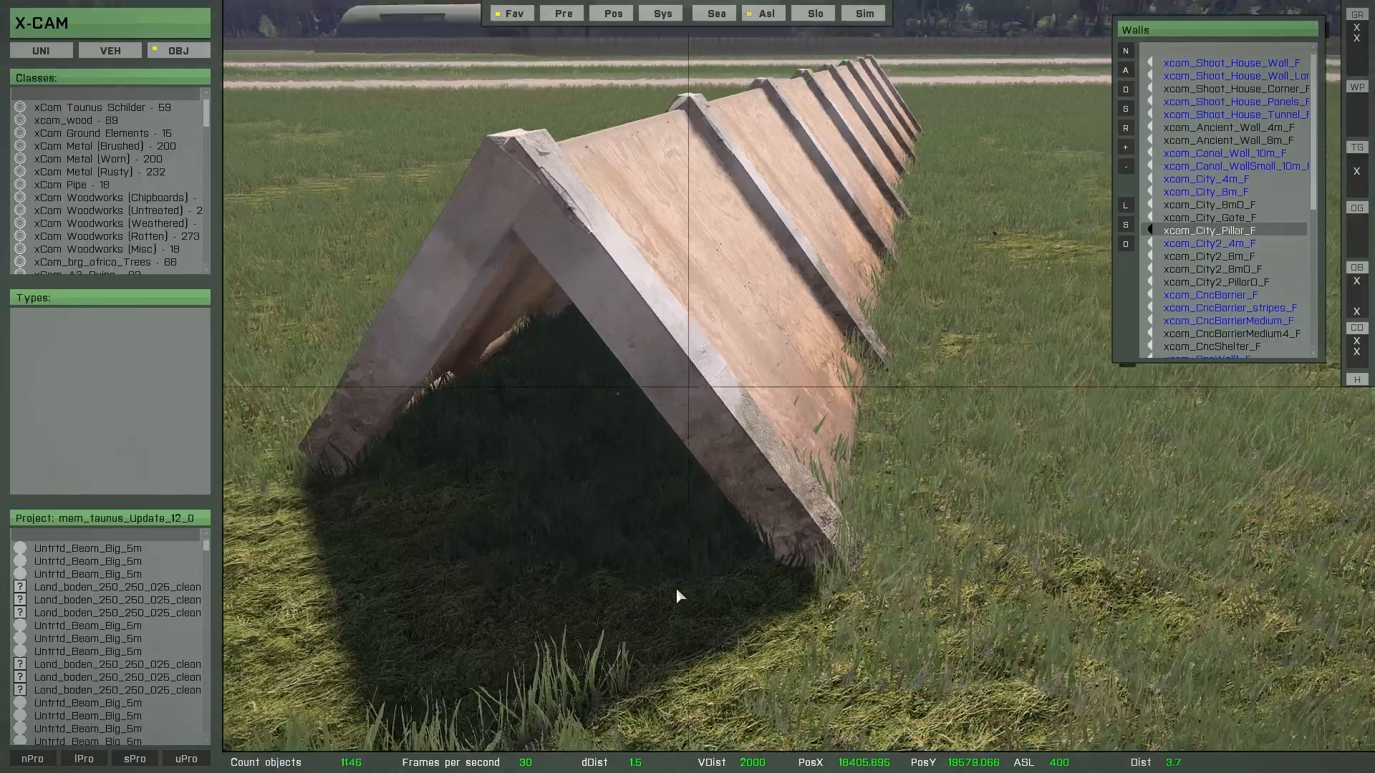
{"action": "right_click_drag", "start_coordinate": [676, 589], "coordinate": [707, 532]}
{"action": "key", "text": "w"}
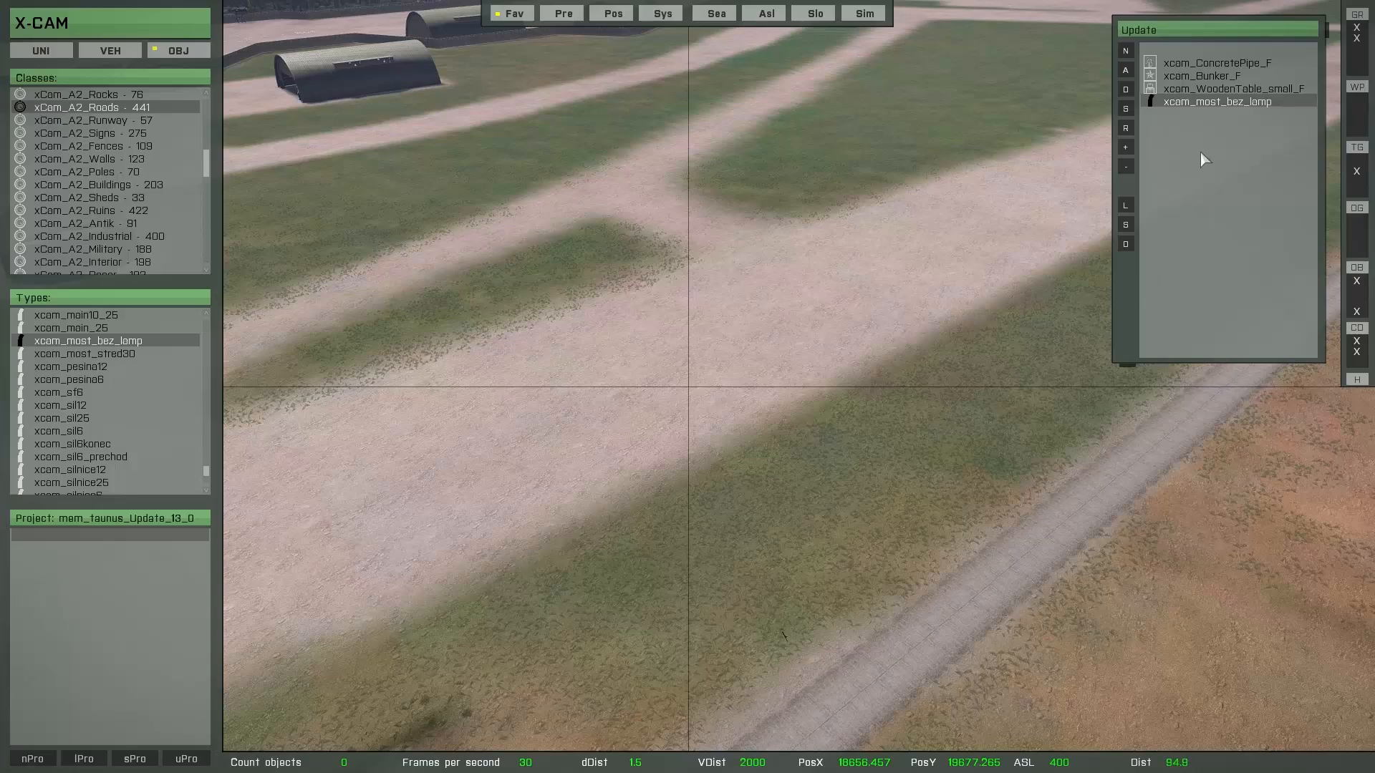
Step: Place an xcam_most_bez_lamp bridge section on the dirt strip, lower it until its pillar is mostly underground, and enable ASL mode
{"action": "double_click", "coordinate": [1193, 102]}
{"action": "key", "text": "KP_2"}
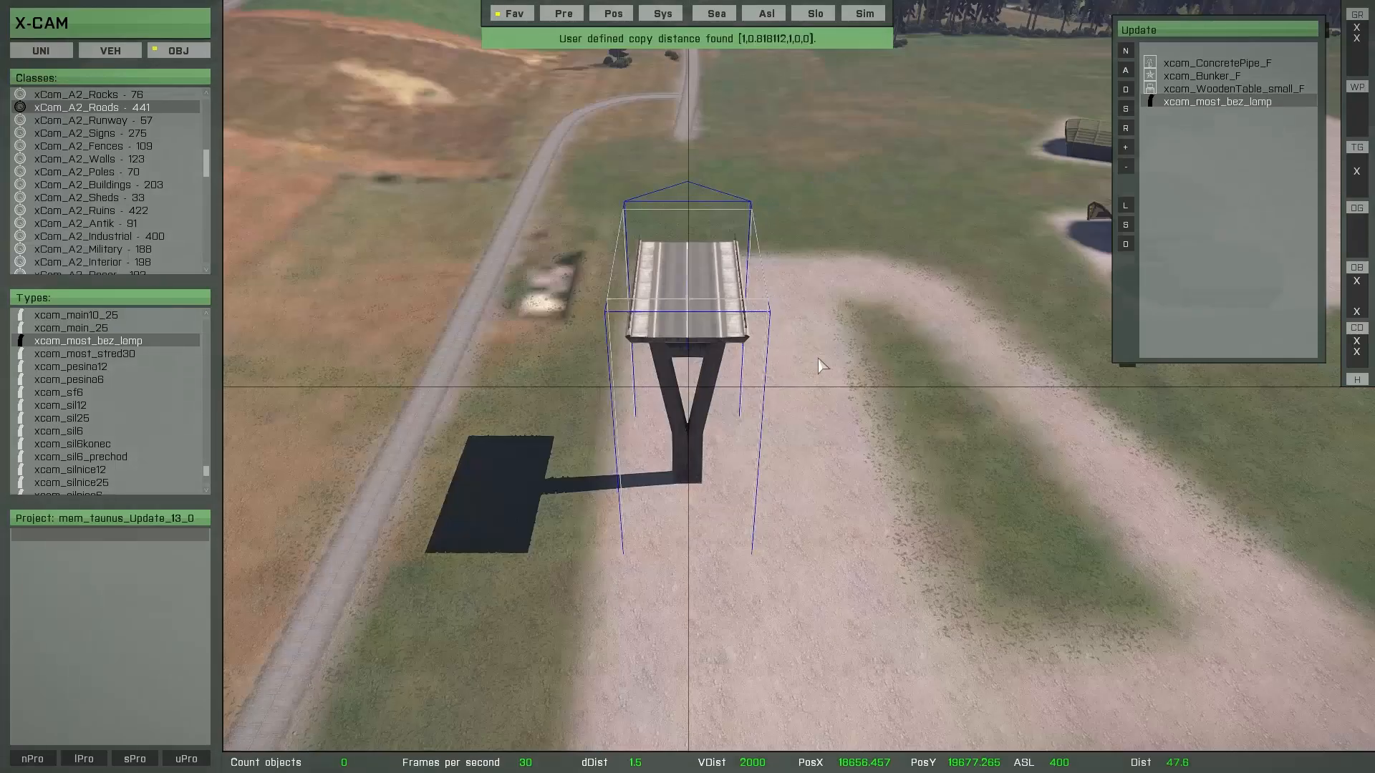
{"action": "right_click_drag", "start_coordinate": [768, 354], "coordinate": [761, 423]}
{"action": "left_click_drag", "start_coordinate": [760, 423], "coordinate": [671, 478]}
{"action": "scroll", "coordinate": [672, 479], "scroll_direction": "up", "scroll_amount": 5}
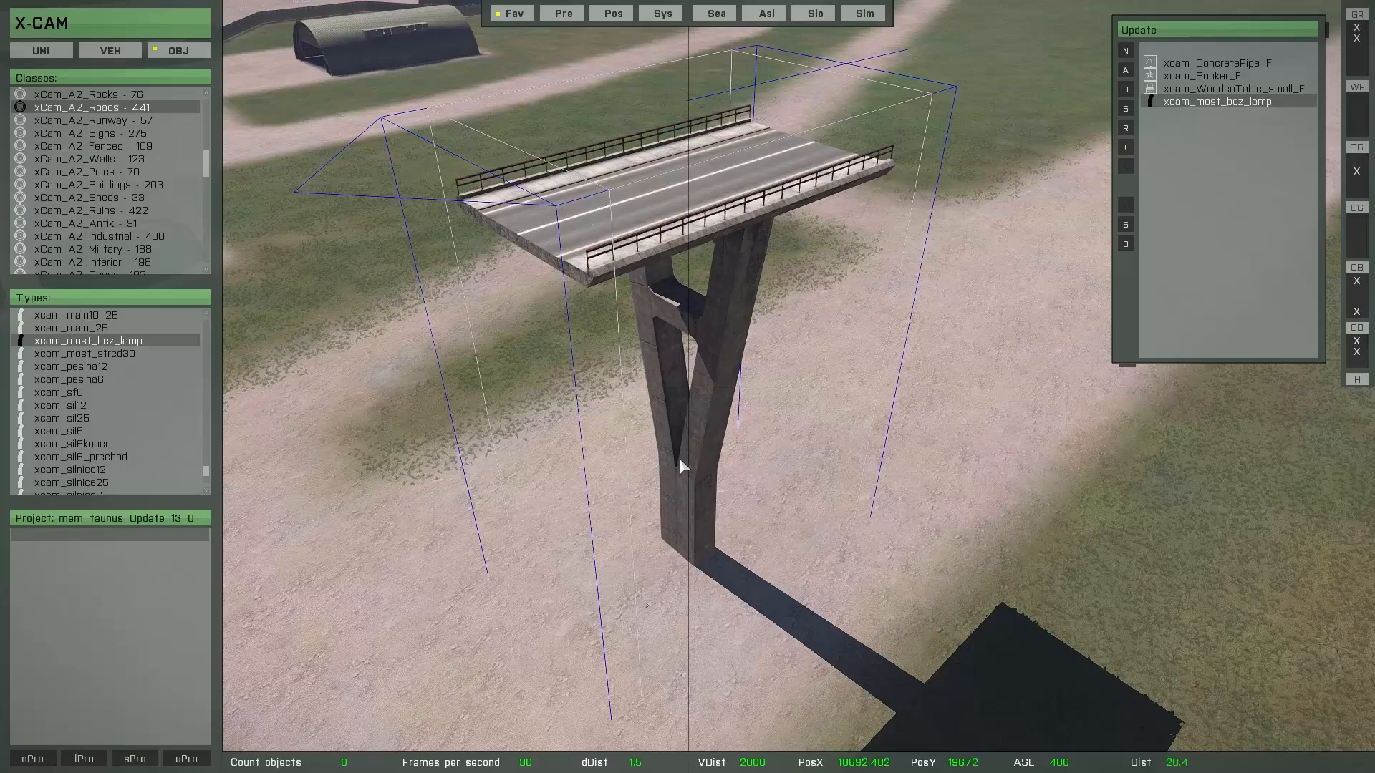
{"action": "scroll", "coordinate": [680, 459], "scroll_direction": "down", "scroll_amount": 4}
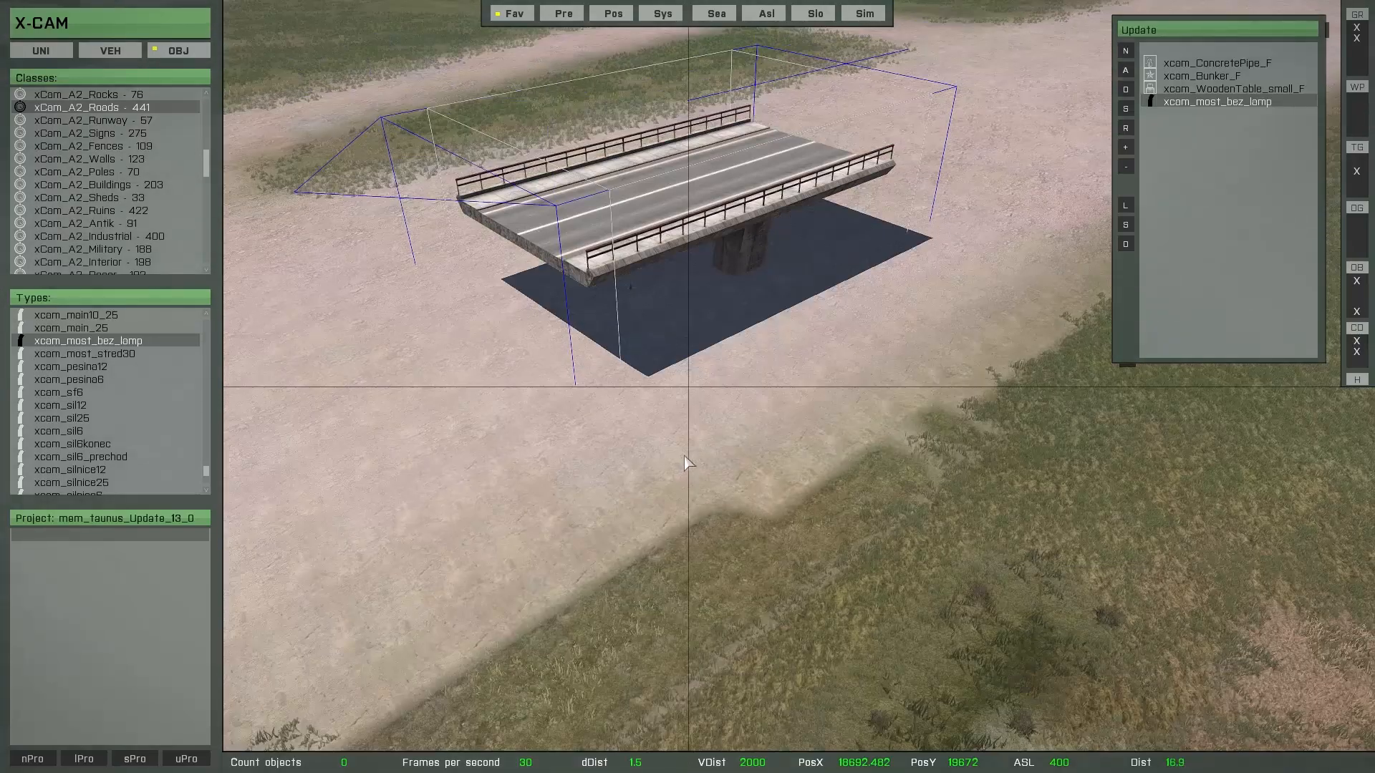
{"action": "scroll", "coordinate": [717, 304], "scroll_direction": "down", "scroll_amount": 3}
{"action": "left_click", "coordinate": [766, 13]}
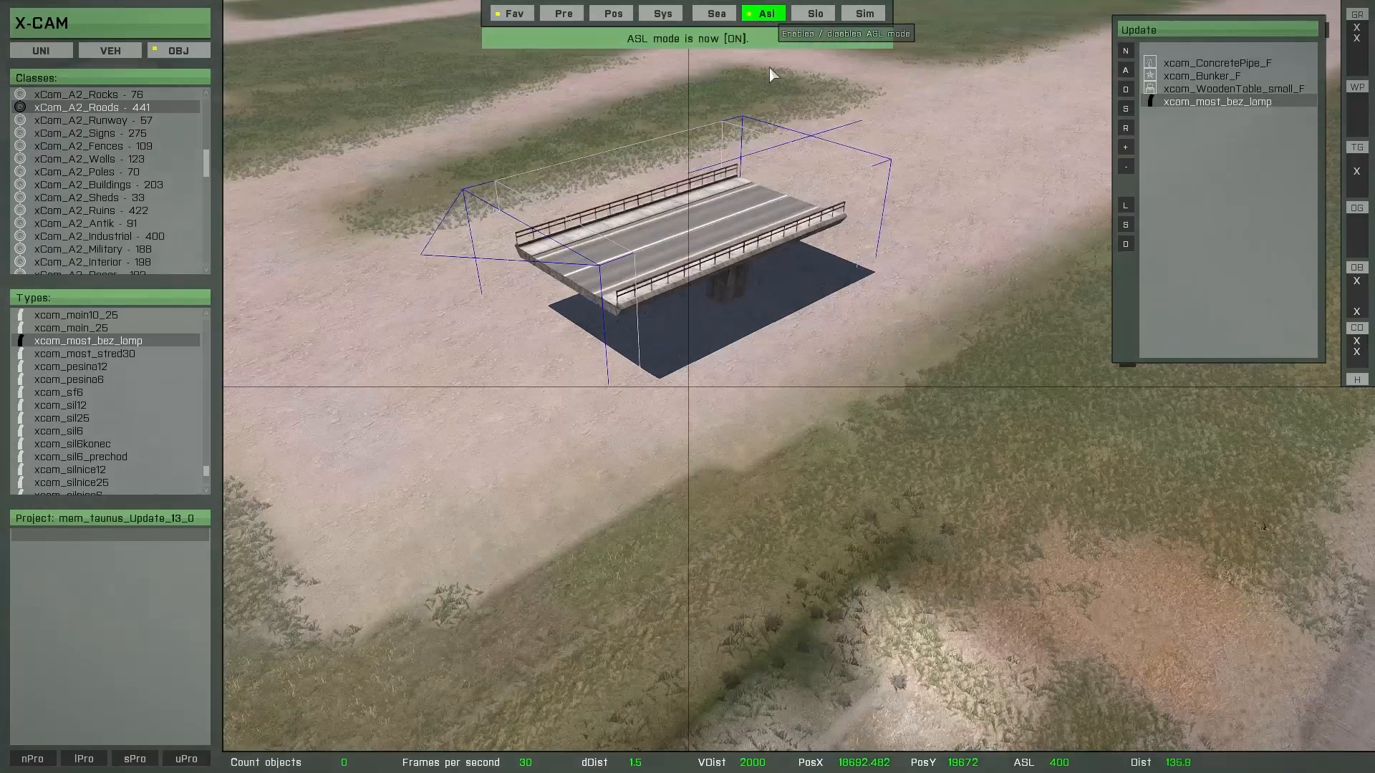
Step: Try copying the level bridge section northward in line, and return to the single section
{"action": "key", "text": "c"}
{"action": "key", "text": "c"}
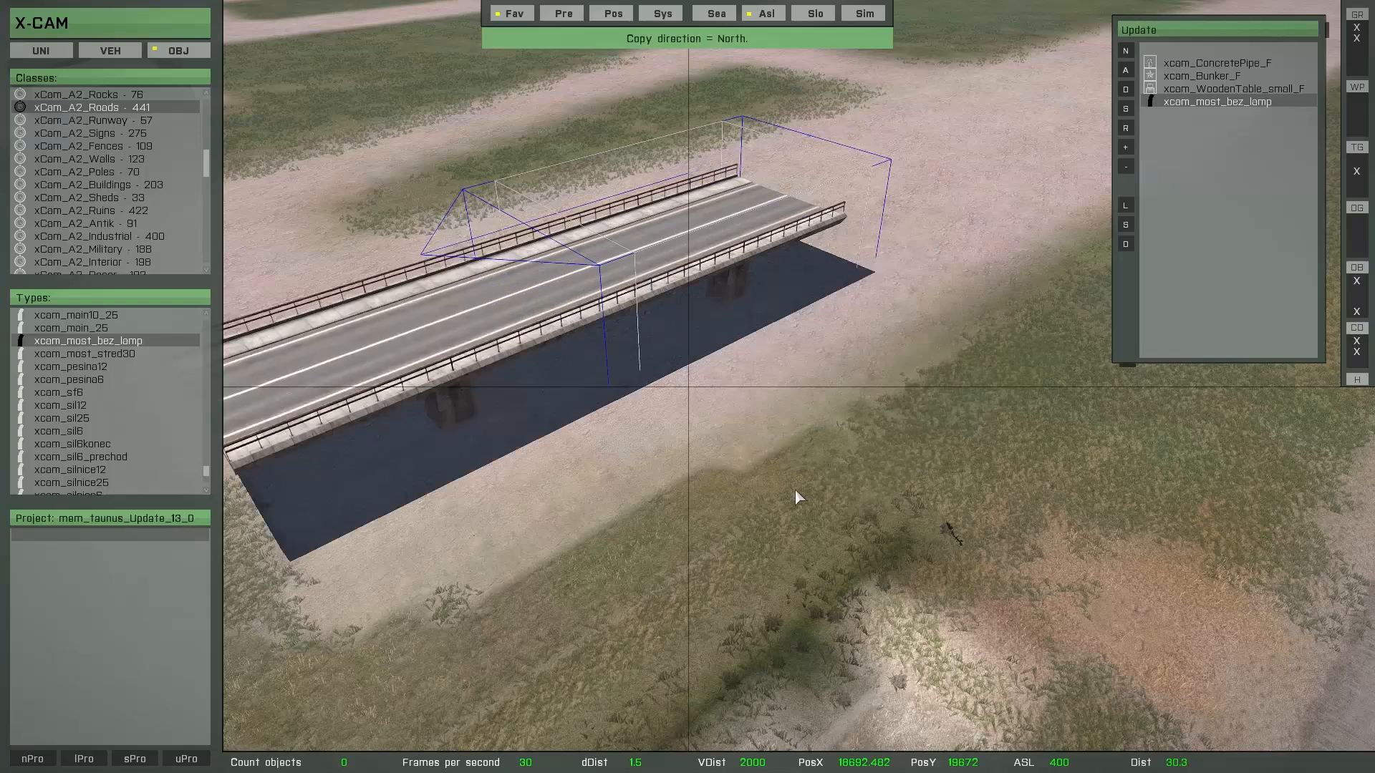
{"action": "key", "text": "c"}
{"action": "key", "text": "c"}
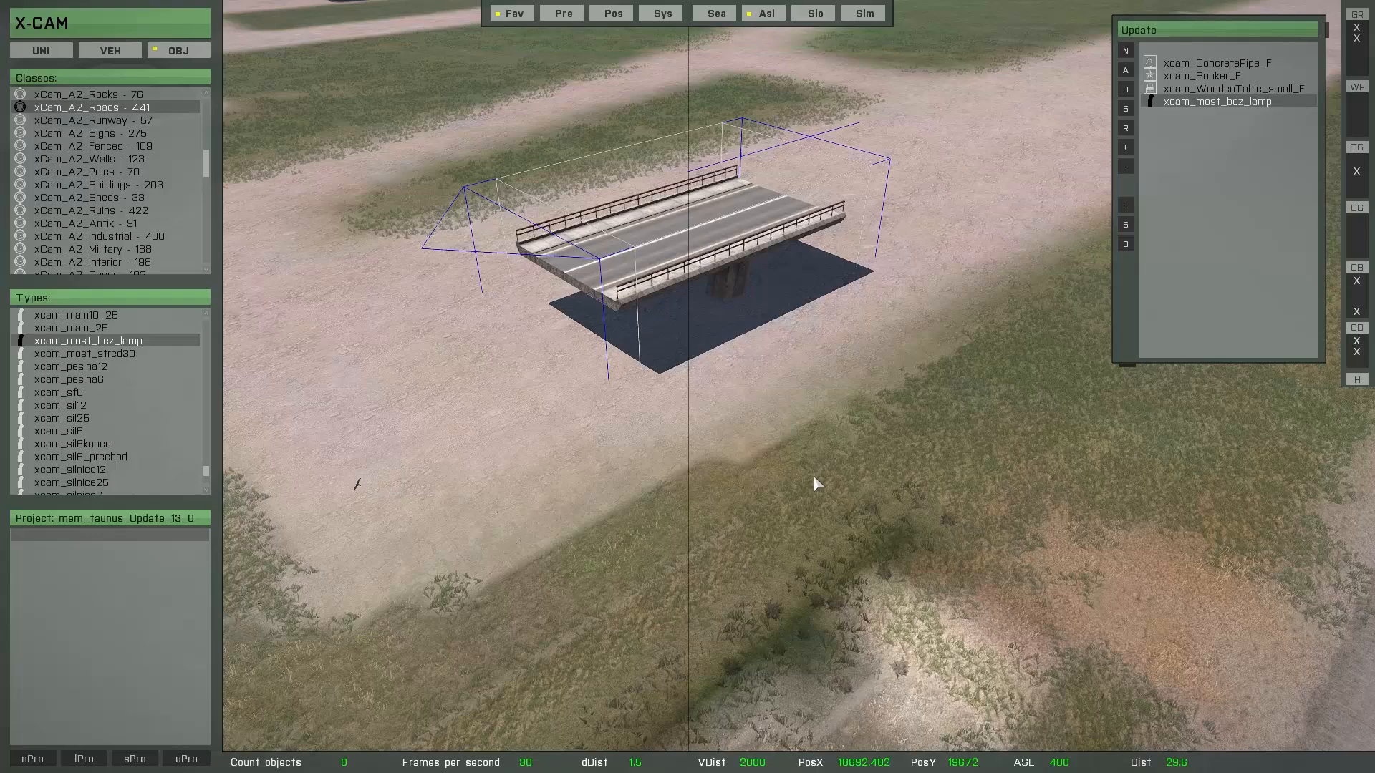
Step: Tilt the bridge section along its length with its near end at the ground, and copy it in line into five sections
{"action": "key", "text": "Up"}
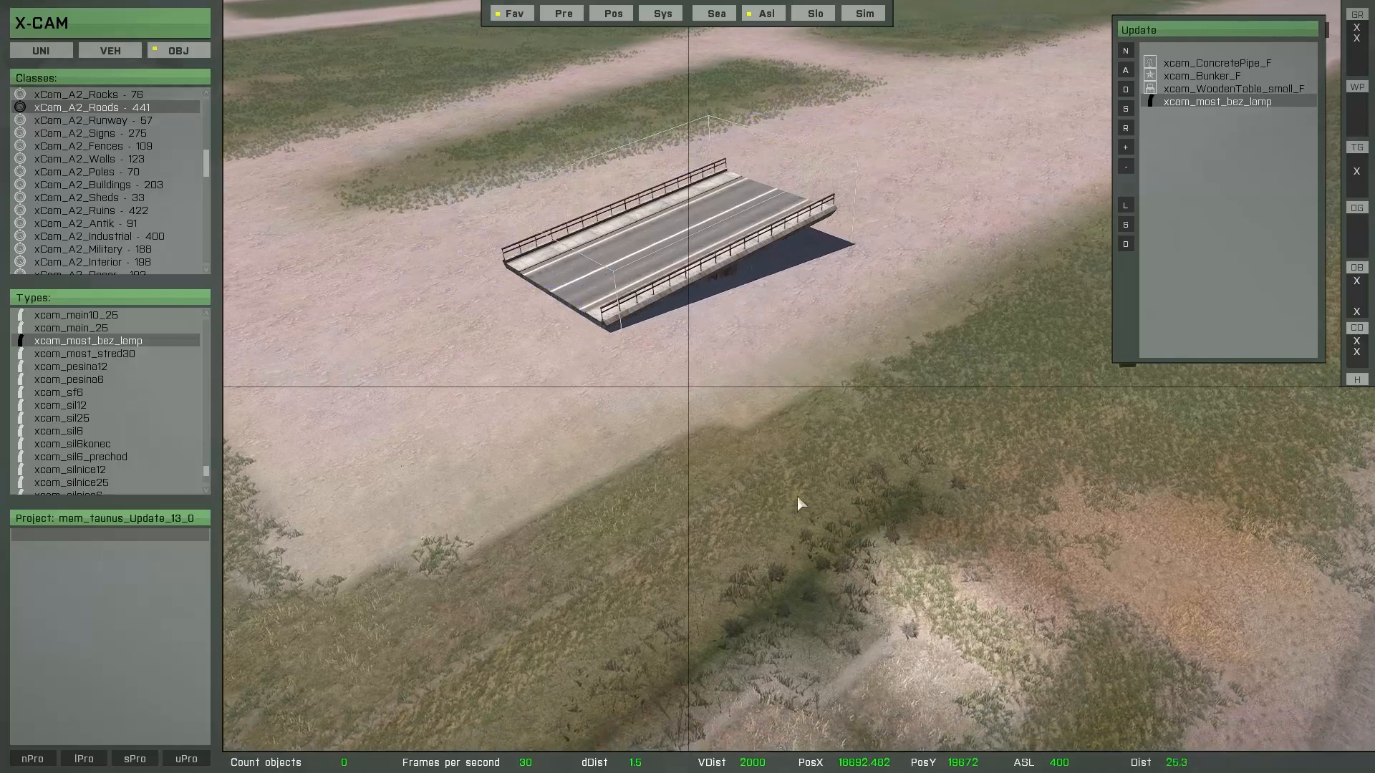
{"action": "left_click_drag", "start_coordinate": [799, 355], "coordinate": [809, 524], "text": "alt"}
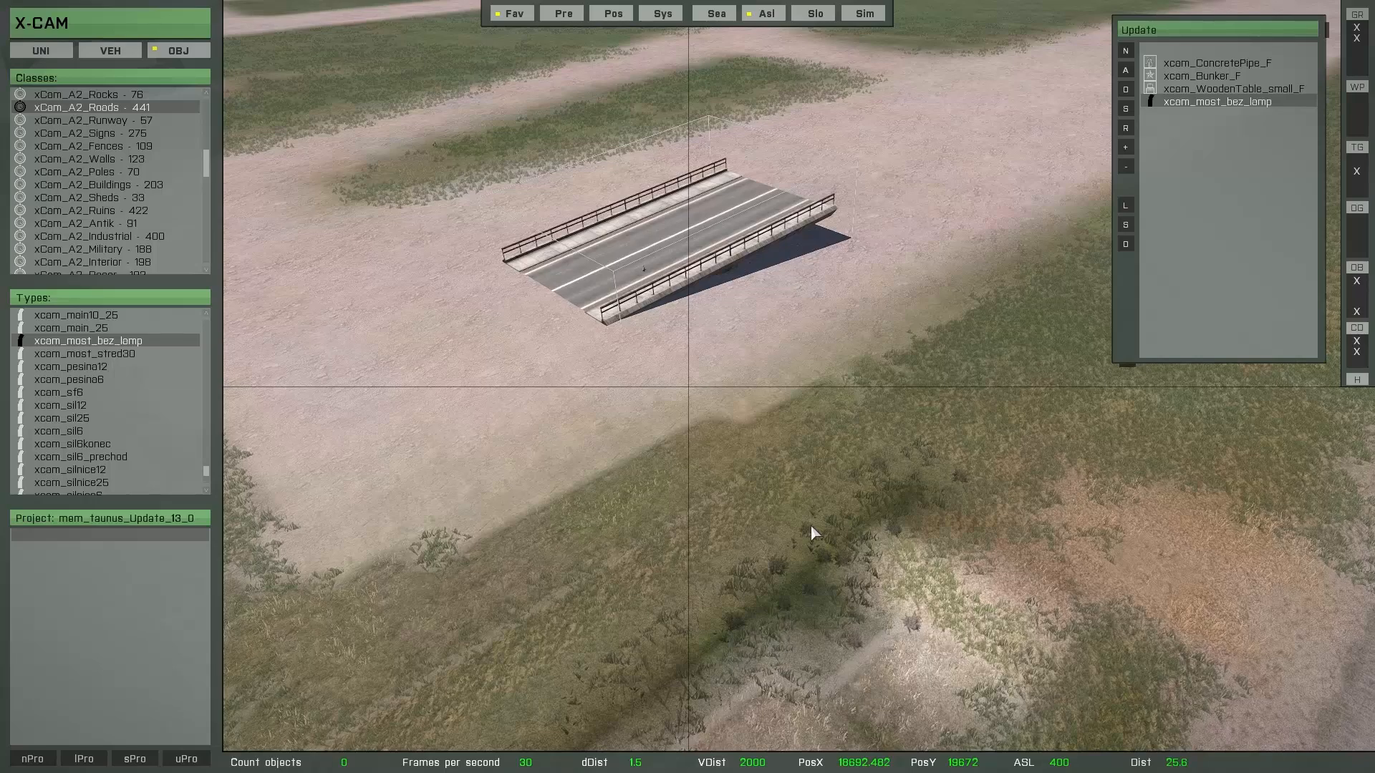
{"action": "key", "text": "space"}
{"action": "key", "text": "space"}
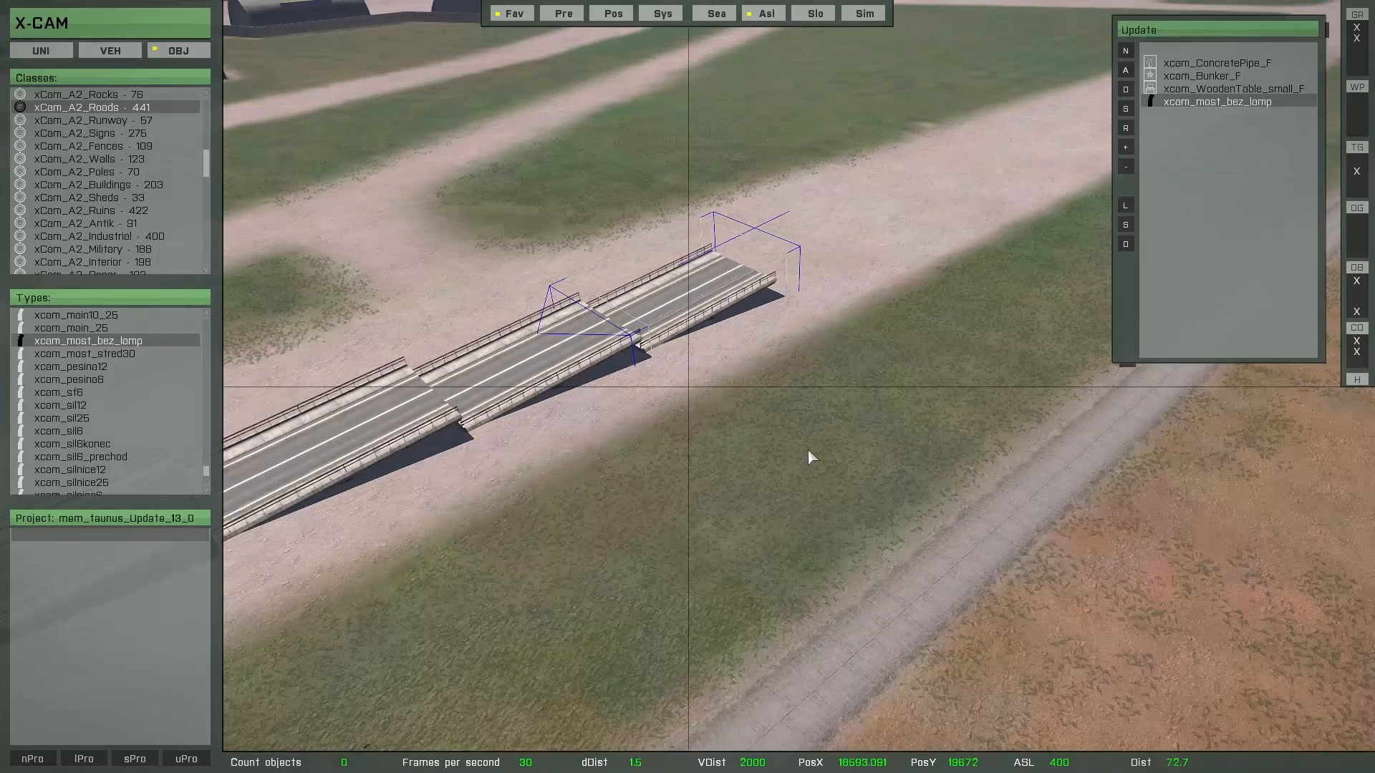
{"action": "key", "text": "space"}
{"action": "key", "text": "space"}
{"action": "mouse_move", "coordinate": [808, 449]}
{"action": "right_mouse_down"}
{"action": "mouse_move", "coordinate": [611, 443]}
{"action": "mouse_move", "coordinate": [802, 468]}
{"action": "right_mouse_up"}
{"action": "key", "text": "space"}
{"action": "key", "text": "Delete"}
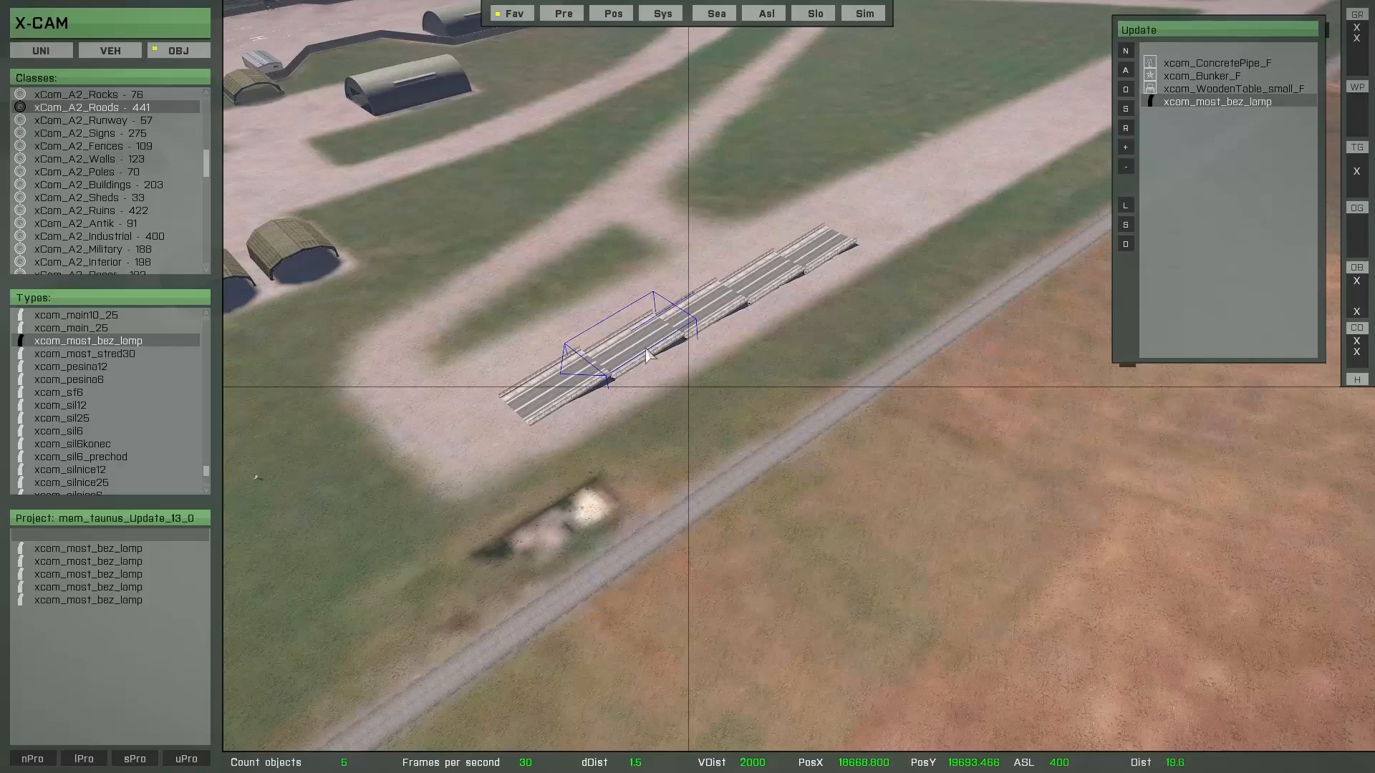
Step: Select the bridge sections and raise them progressively until their decks join into one continuous rising ramp
{"action": "left_click", "coordinate": [646, 350]}
{"action": "scroll", "coordinate": [650, 385], "scroll_direction": "up", "scroll_amount": 4}
{"action": "right_click_drag", "start_coordinate": [650, 385], "coordinate": [696, 372]}
{"action": "scroll", "coordinate": [659, 462], "scroll_direction": "up", "scroll_amount": 4}
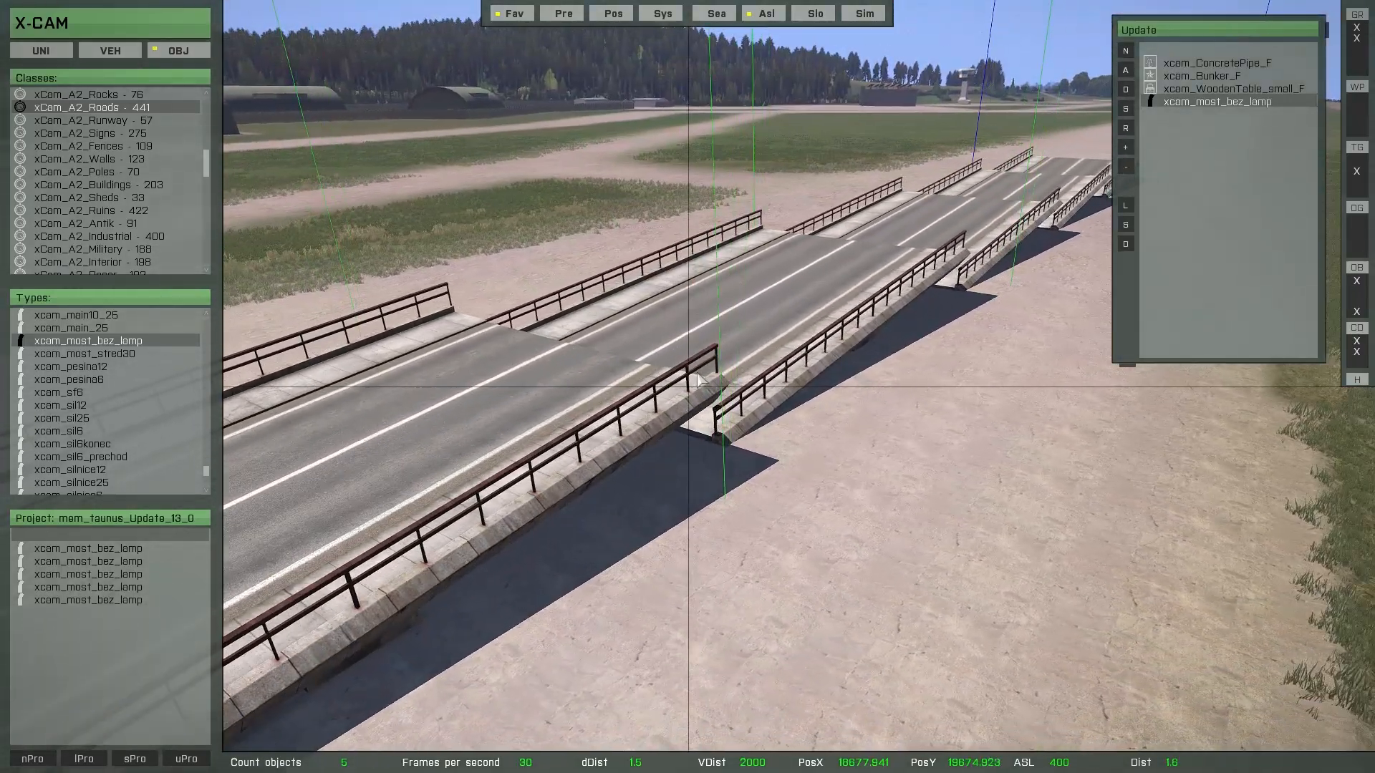
{"action": "key", "text": "d"}
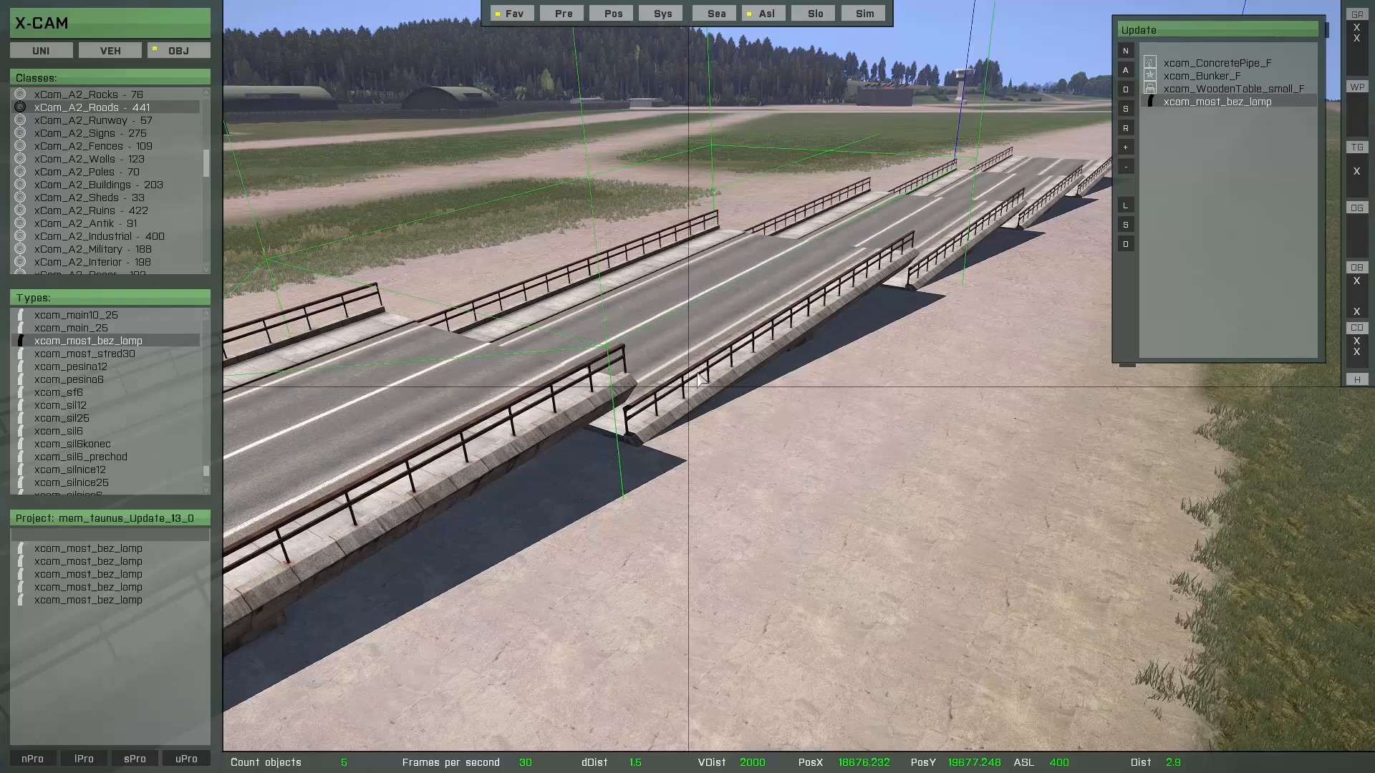
{"action": "key", "text": "space"}
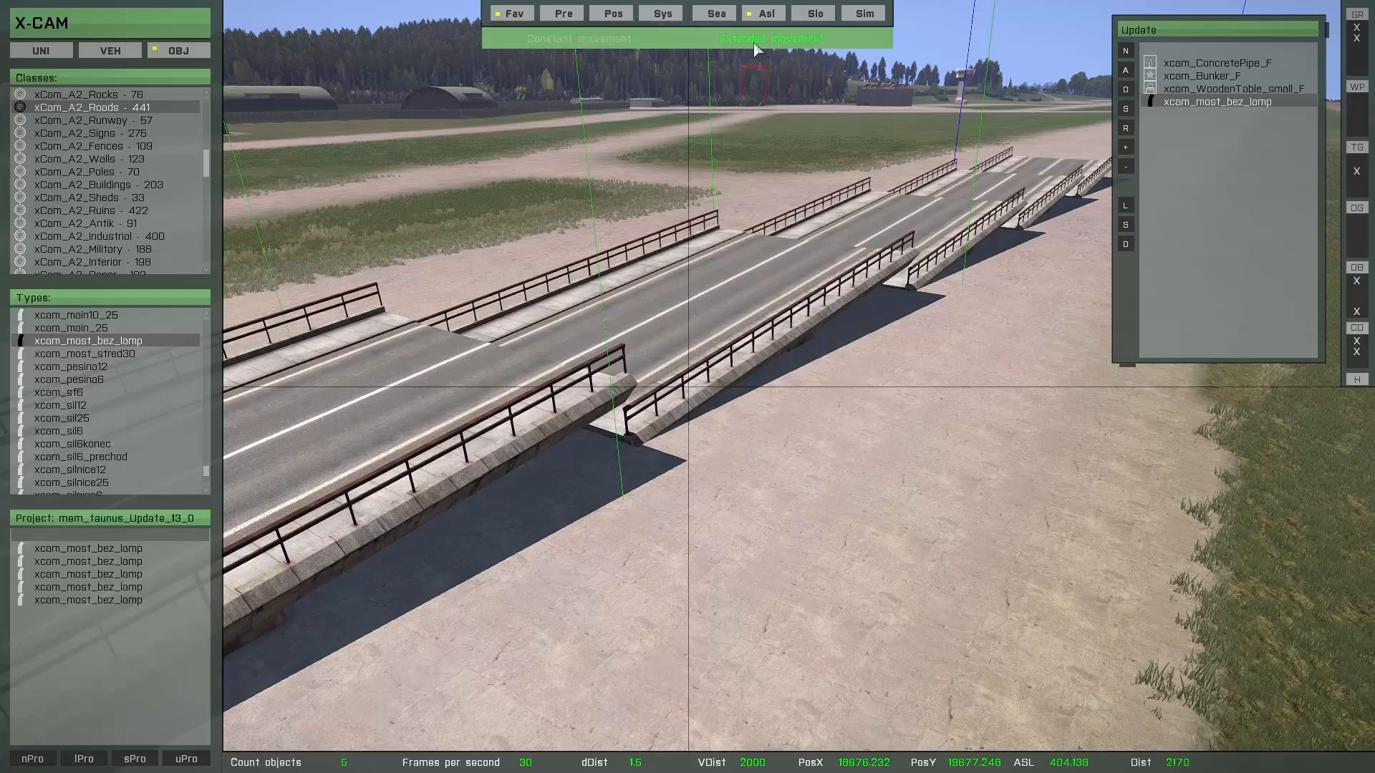
{"action": "mouse_move", "coordinate": [842, 415]}
{"action": "left_mouse_down", "text": "alt"}
{"action": "mouse_move", "coordinate": [830, 412]}
{"action": "mouse_move", "coordinate": [848, 445]}
{"action": "mouse_move", "coordinate": [804, 222]}
{"action": "mouse_move", "coordinate": [844, 224]}
{"action": "mouse_move", "coordinate": [834, 494]}
{"action": "mouse_move", "coordinate": [829, 380]}
{"action": "mouse_move", "coordinate": [824, 462]}
{"action": "left_mouse_up", "text": "alt"}
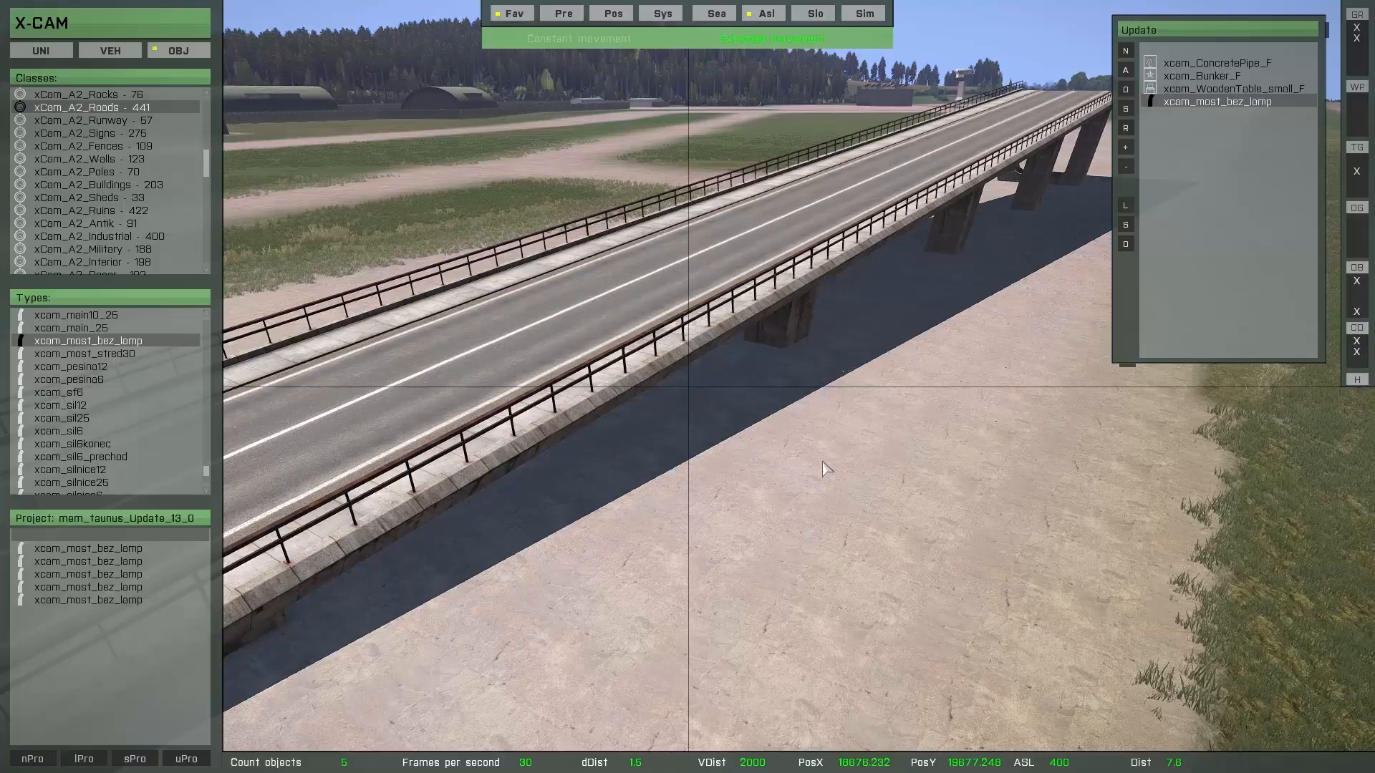
Step: Copy the ramp's highest section one length beyond its end in ASL mode and reduce the tilt of the new section
{"action": "key", "text": "a"}
{"action": "right_click_drag", "start_coordinate": [790, 481], "coordinate": [752, 483]}
{"action": "key", "text": "d"}
{"action": "key", "text": "d"}
{"action": "key", "text": "q"}
{"action": "key", "text": "w"}
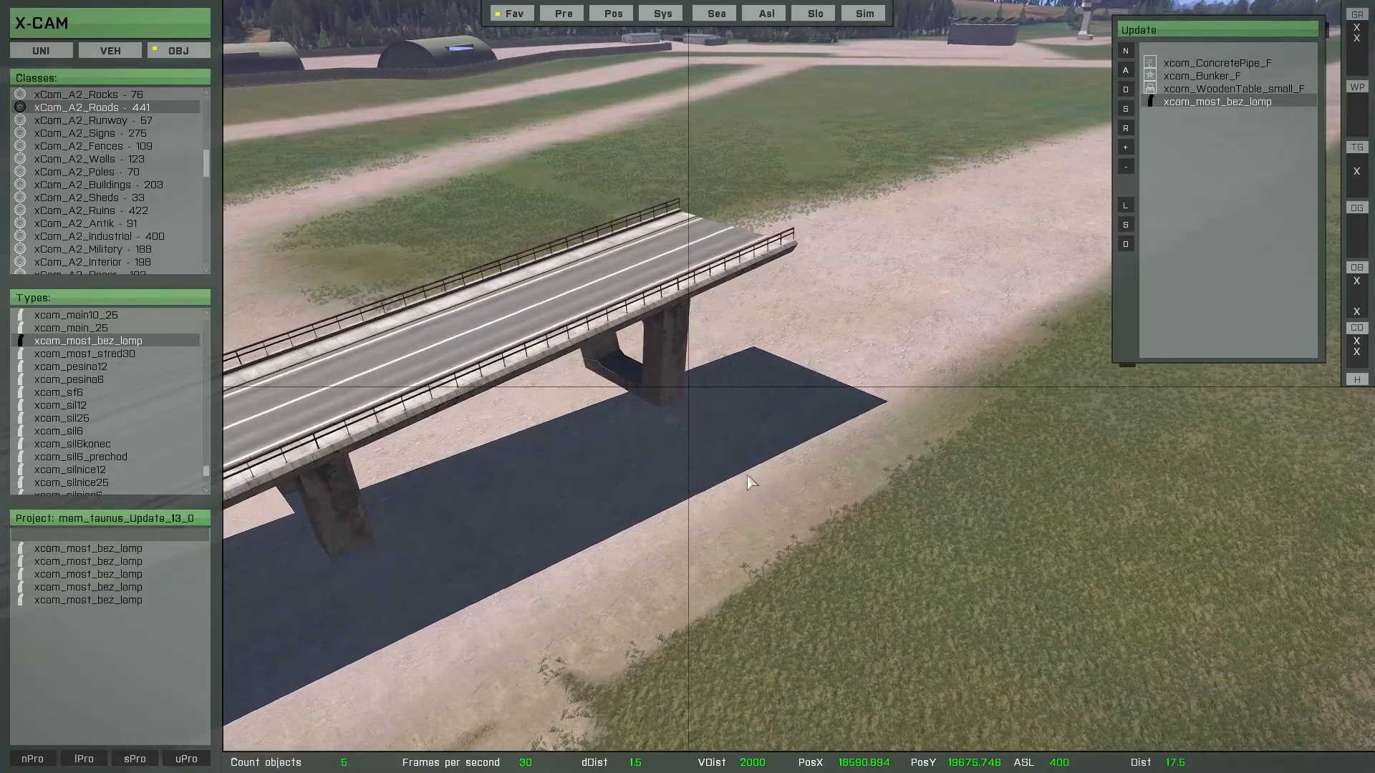
{"action": "left_click", "coordinate": [638, 283]}
{"action": "key", "text": "a"}
{"action": "right_click_drag", "start_coordinate": [636, 276], "coordinate": [702, 393]}
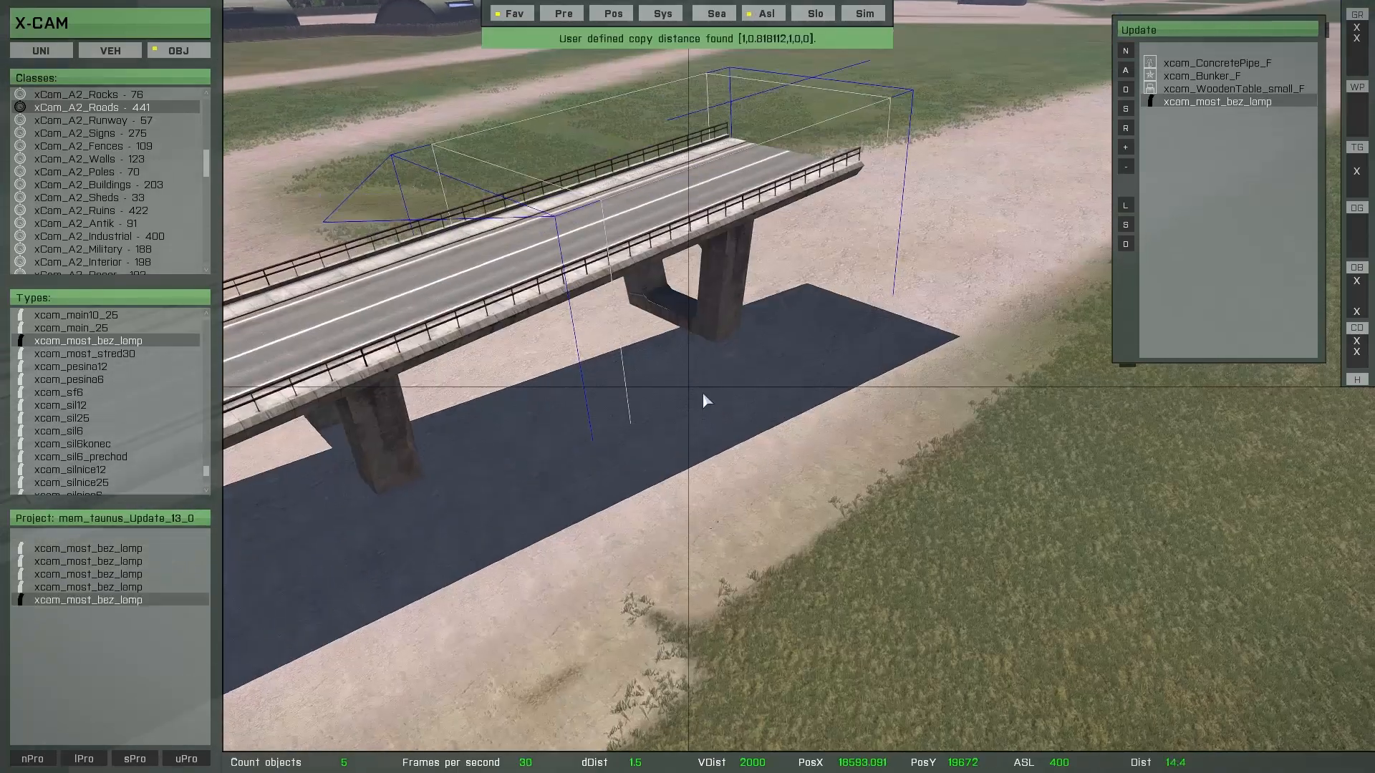
{"action": "key", "text": "Right"}
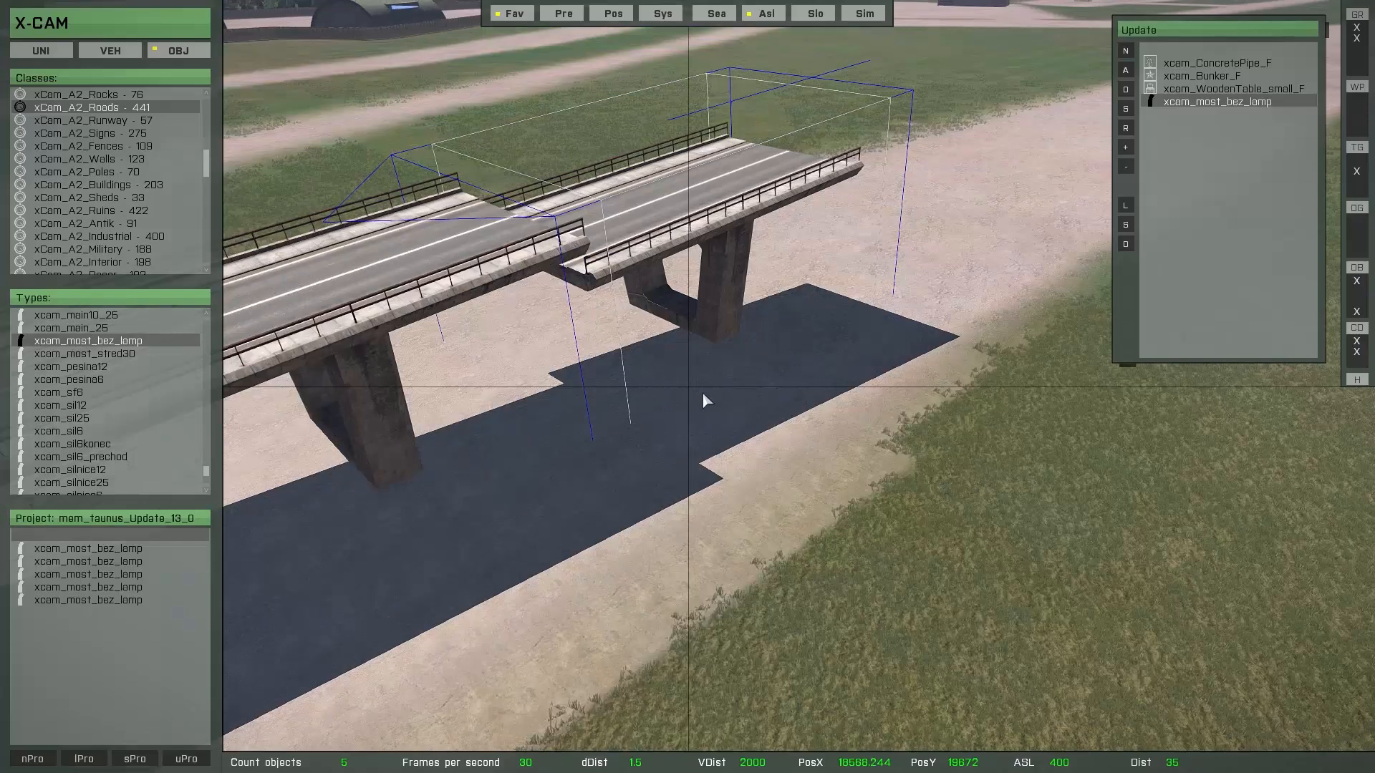
{"action": "key", "text": "Right"}
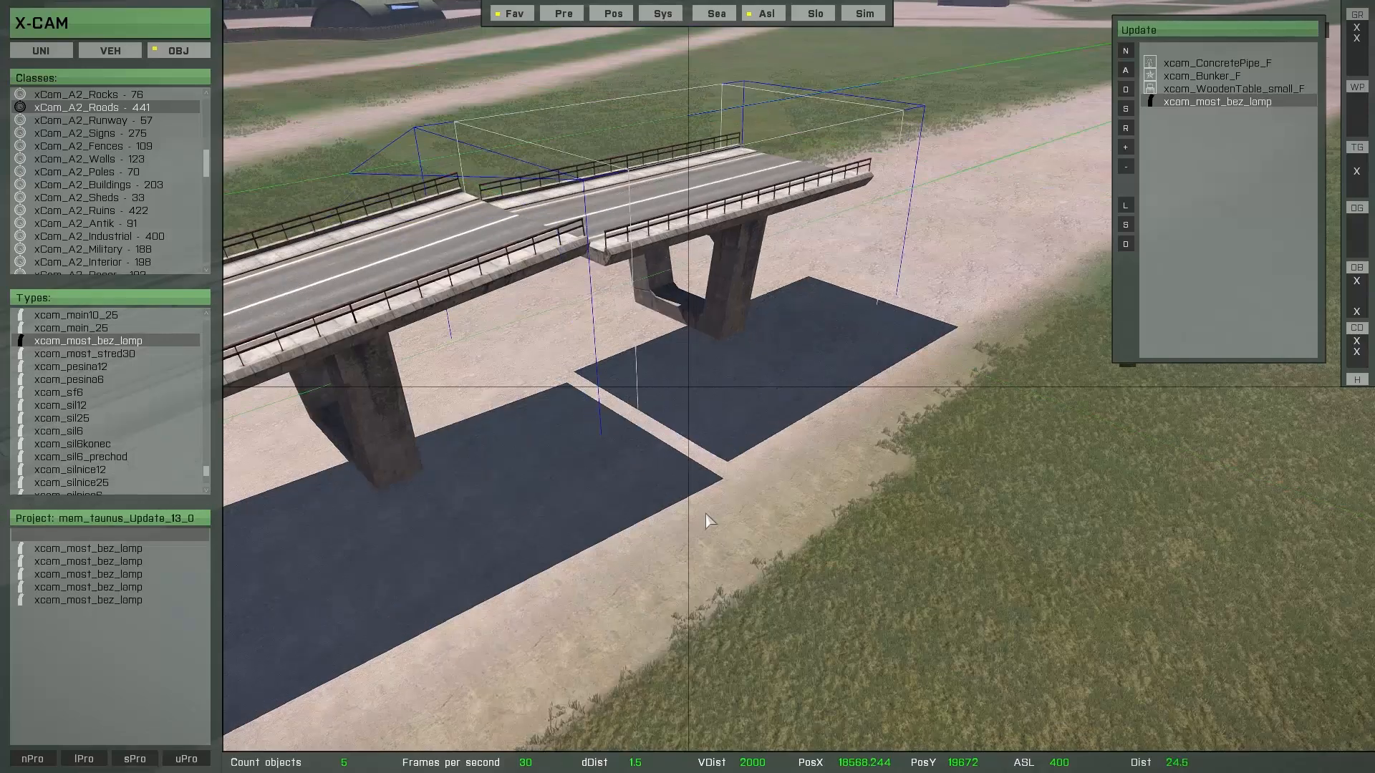
Step: Shift and raise the flatter section until its deck and railings join the end of the ramp without a gap
{"action": "left_click_drag", "start_coordinate": [705, 513], "coordinate": [676, 277]}
{"action": "left_click_drag", "start_coordinate": [723, 449], "coordinate": [720, 237]}
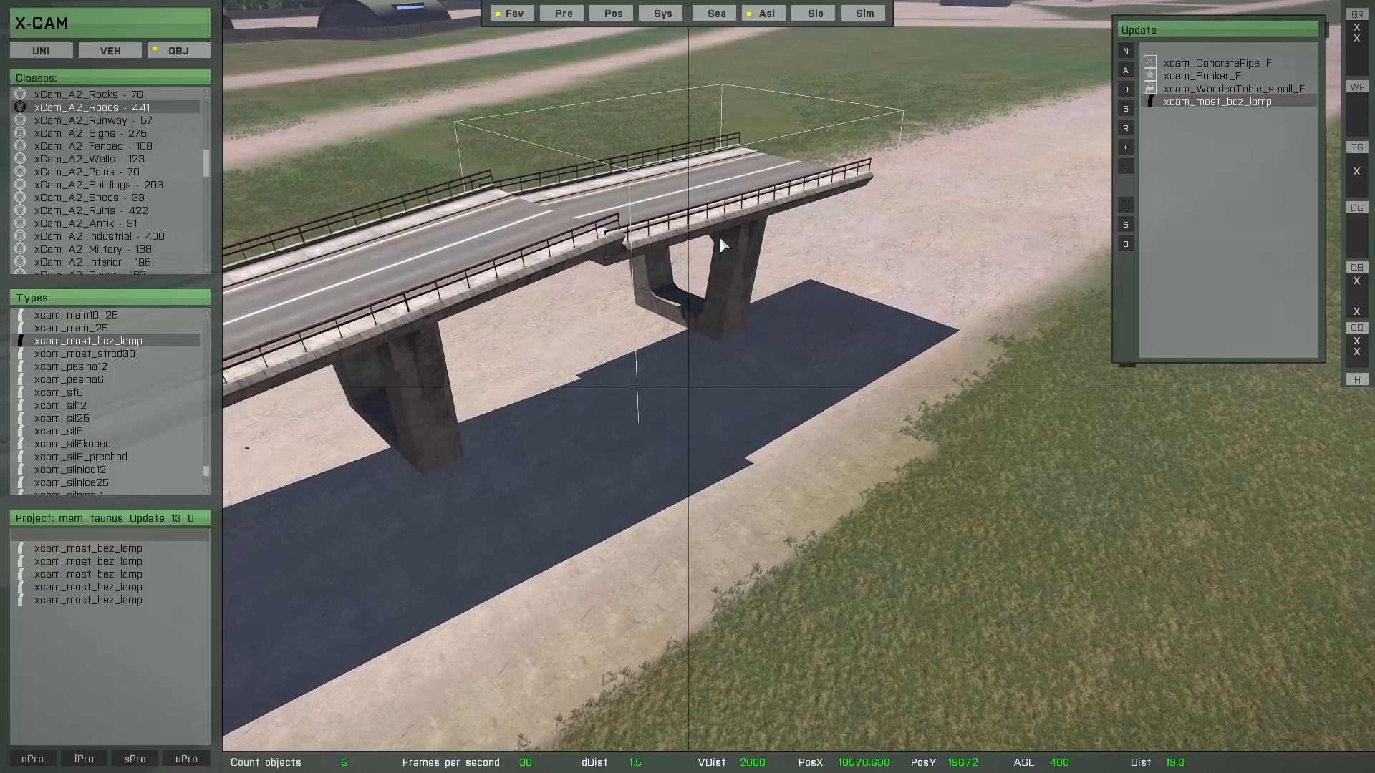
{"action": "left_click_drag", "start_coordinate": [699, 451], "coordinate": [650, 263]}
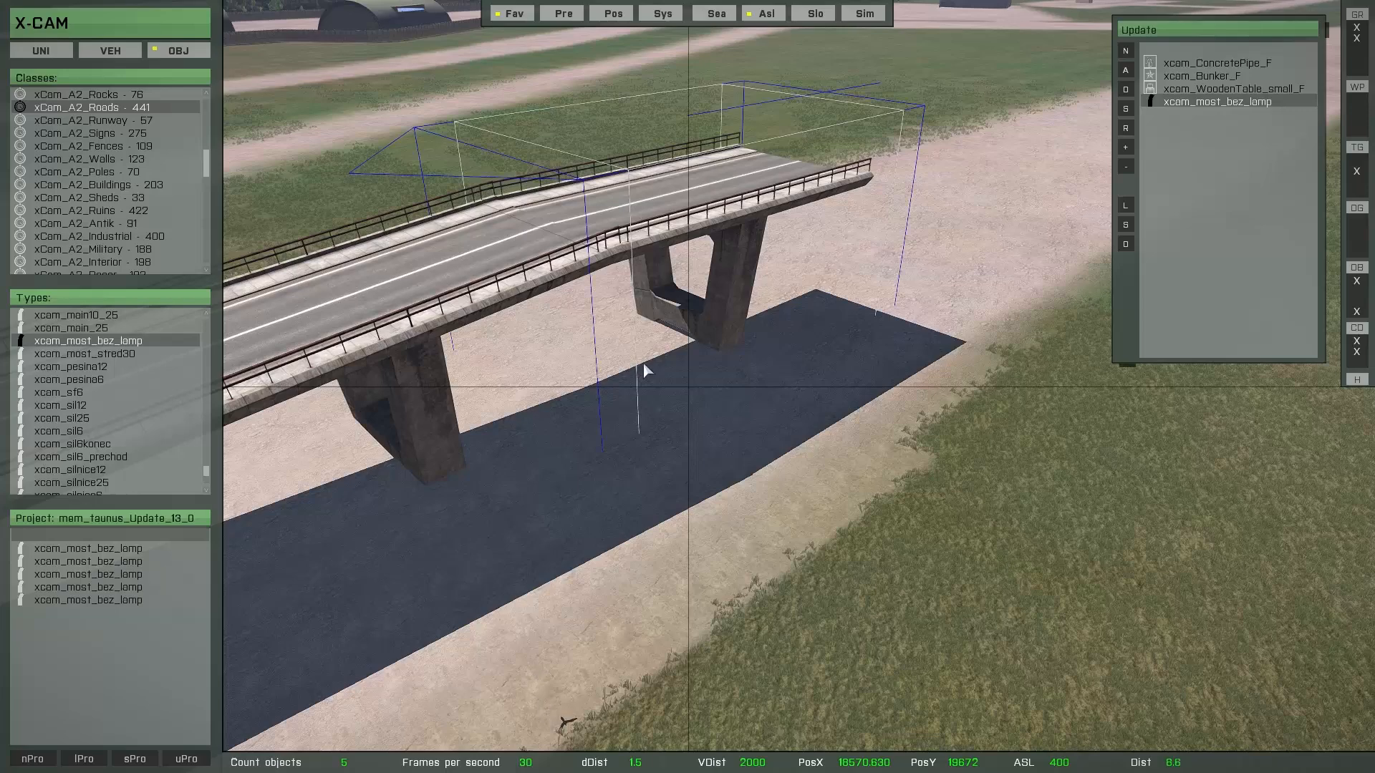
{"action": "key", "text": "w"}
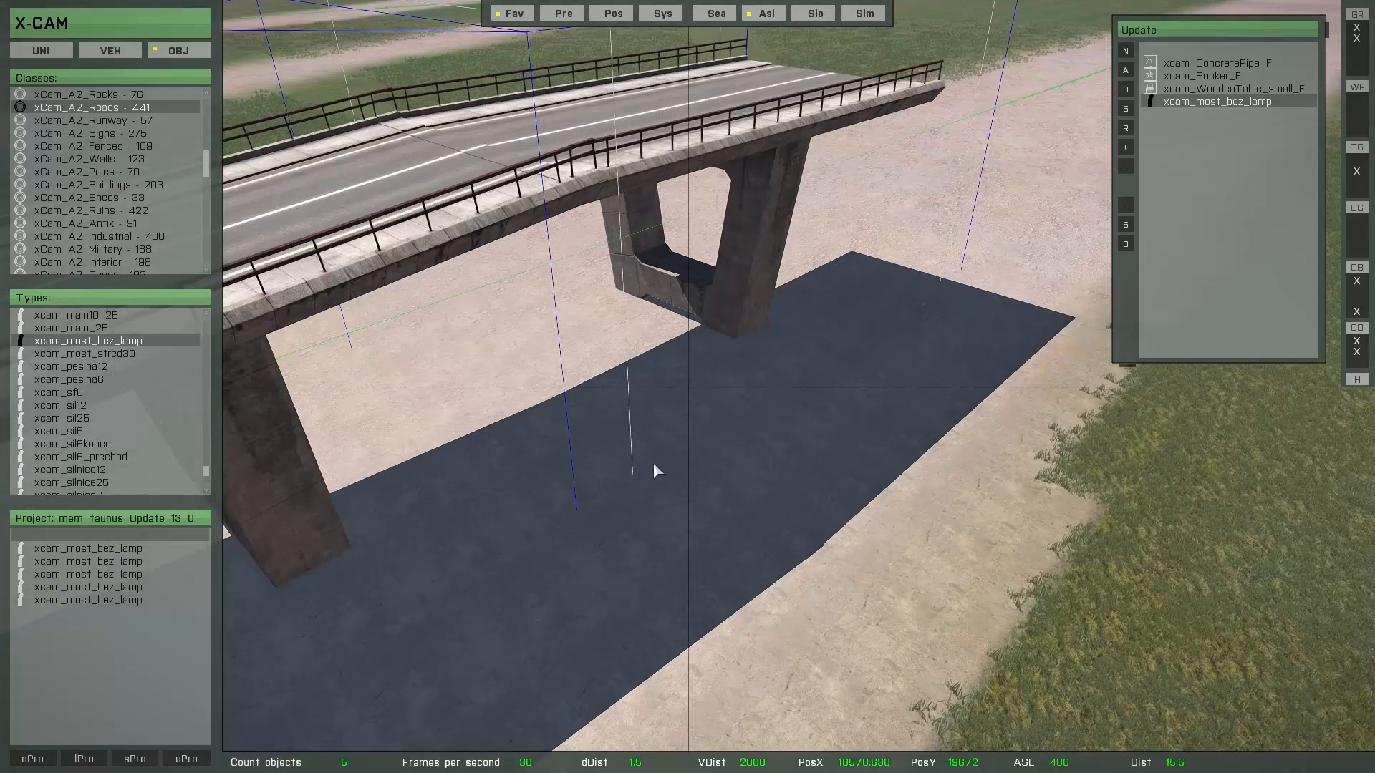
{"action": "left_click_drag", "start_coordinate": [654, 464], "coordinate": [671, 406]}
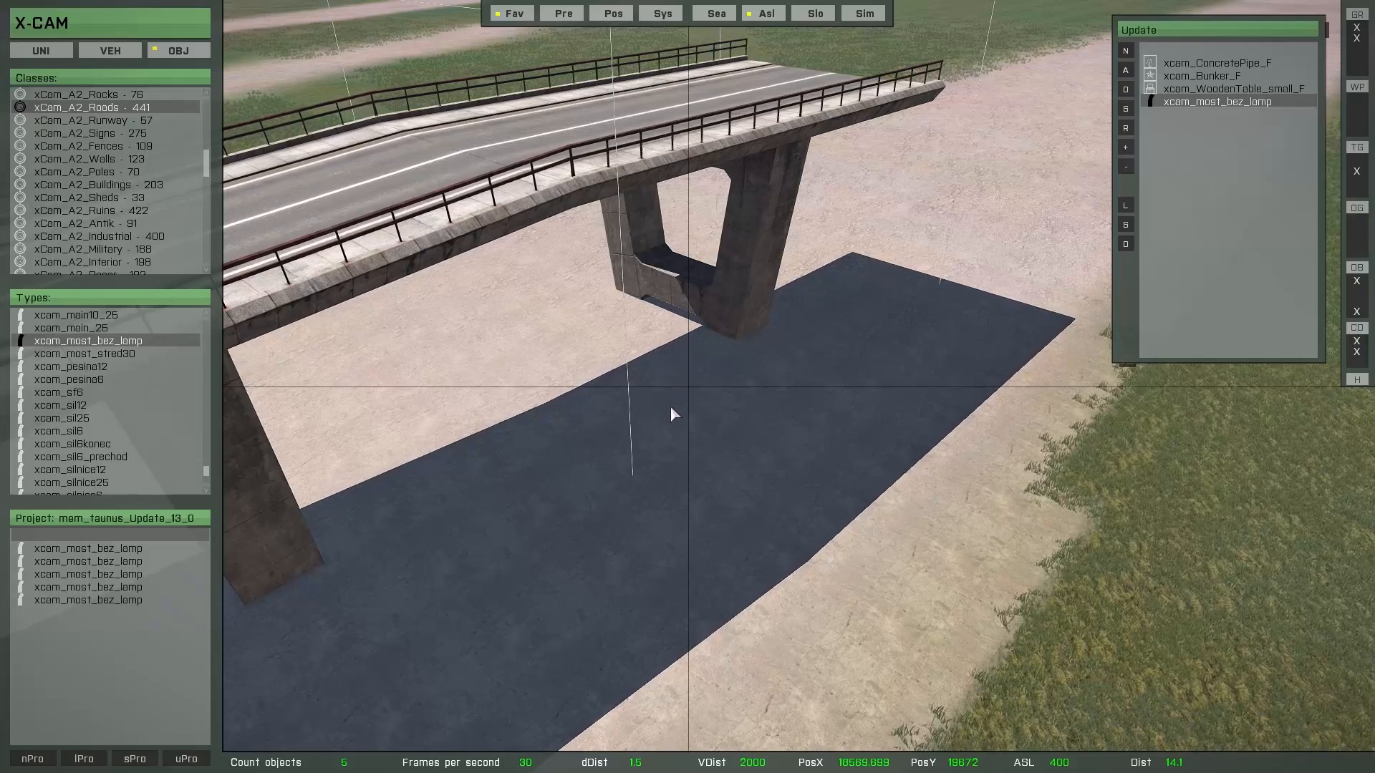
Step: Copy the flatter section onward in line to extend the bridge to nine sections
{"action": "scroll", "coordinate": [668, 406], "scroll_direction": "down", "scroll_amount": 2}
{"action": "scroll", "coordinate": [667, 406], "scroll_direction": "down", "scroll_amount": 3}
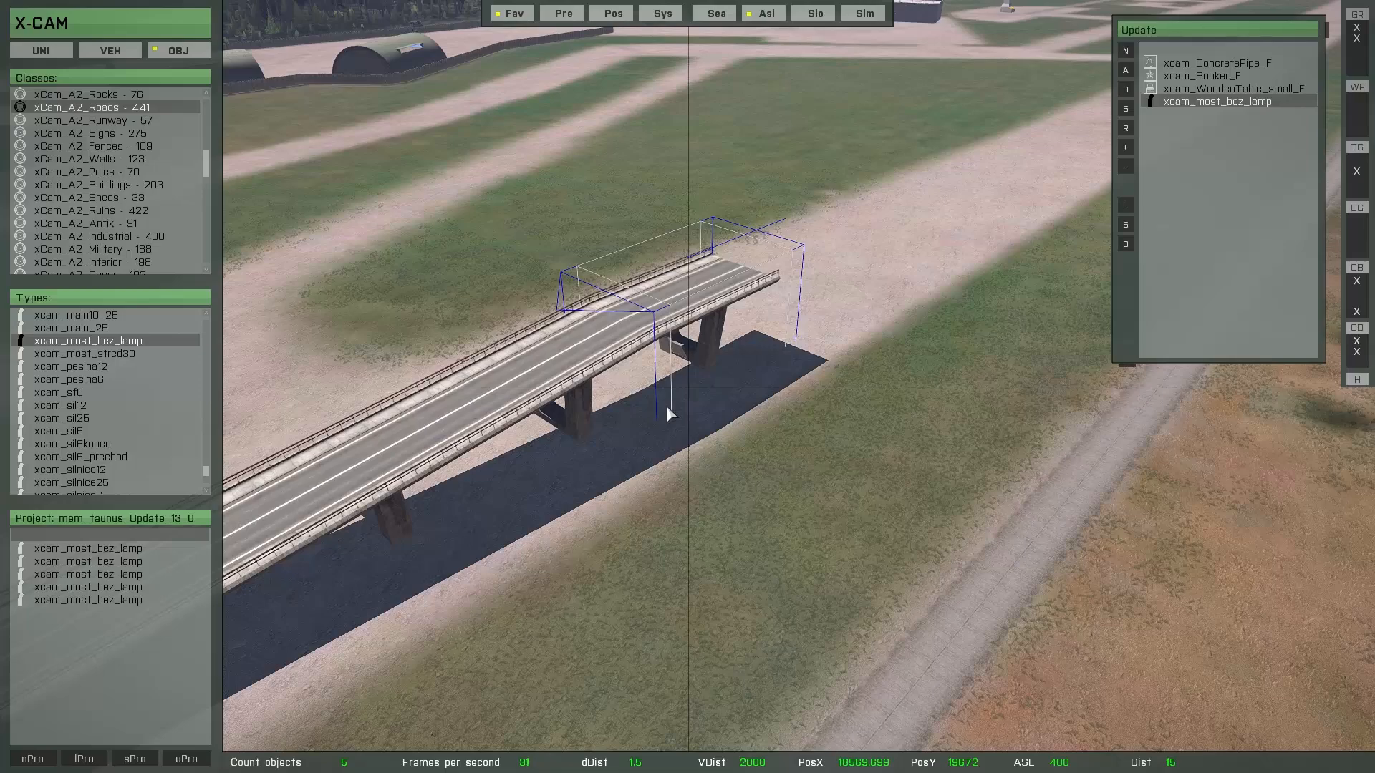
{"action": "scroll", "coordinate": [667, 406], "scroll_direction": "down", "scroll_amount": 3}
{"action": "scroll", "coordinate": [667, 406], "scroll_direction": "down", "scroll_amount": 3}
{"action": "scroll", "coordinate": [668, 406], "scroll_direction": "down", "scroll_amount": 3}
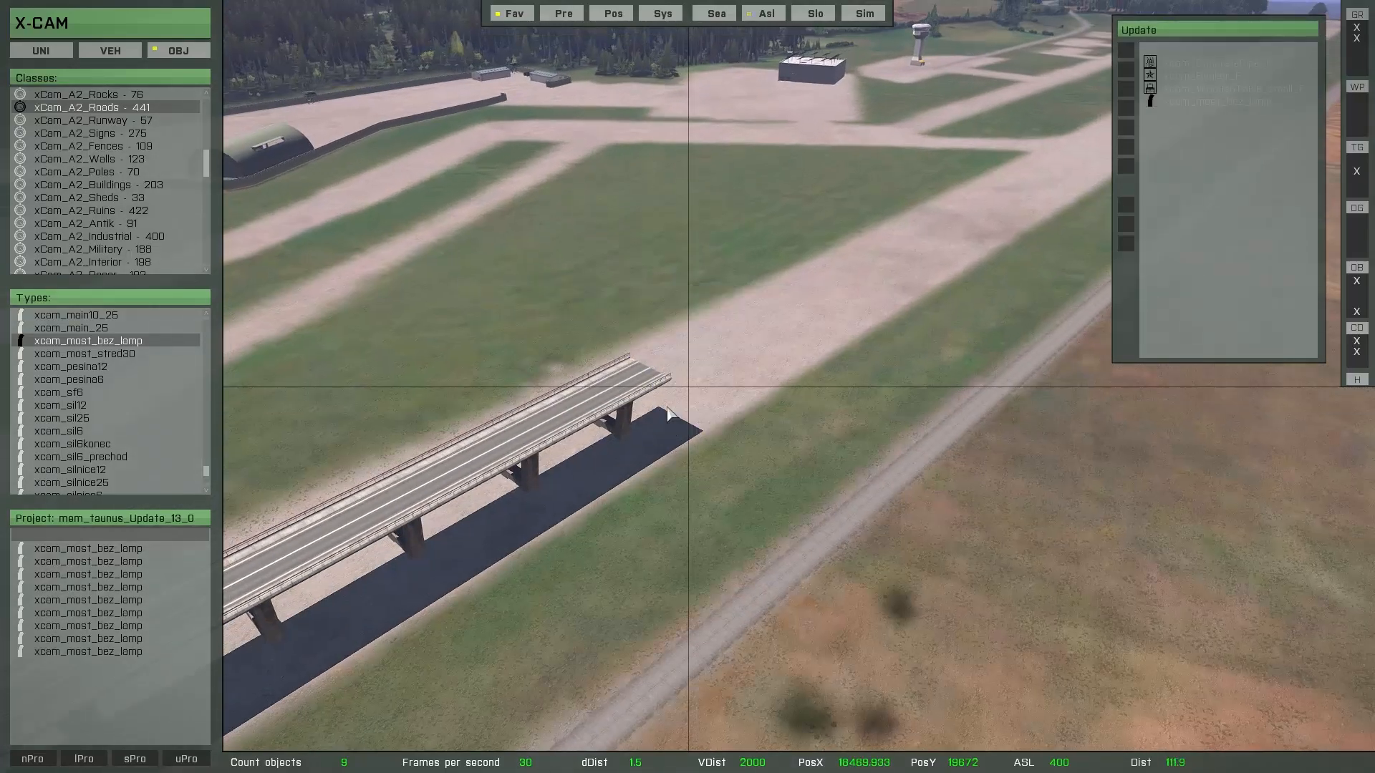
Step: Select all nine bridge sections as one group in ASL mode and copy the group
{"action": "key", "text": "s"}
{"action": "key", "text": "a"}
{"action": "right_click_drag", "start_coordinate": [657, 403], "coordinate": [686, 482]}
{"action": "left_click_drag", "start_coordinate": [460, 114], "coordinate": [1015, 581]}
{"action": "key", "text": "a"}
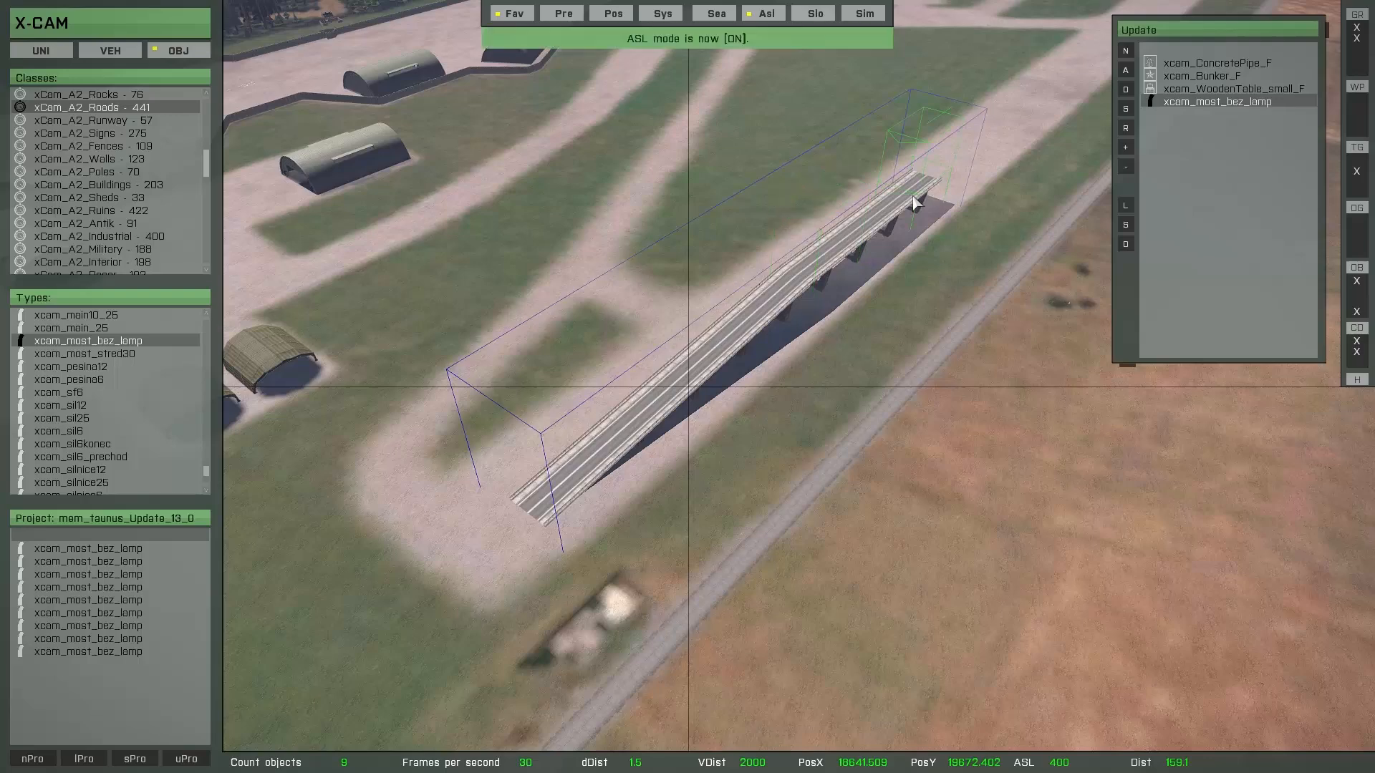
{"action": "key", "text": "ctrl+c"}
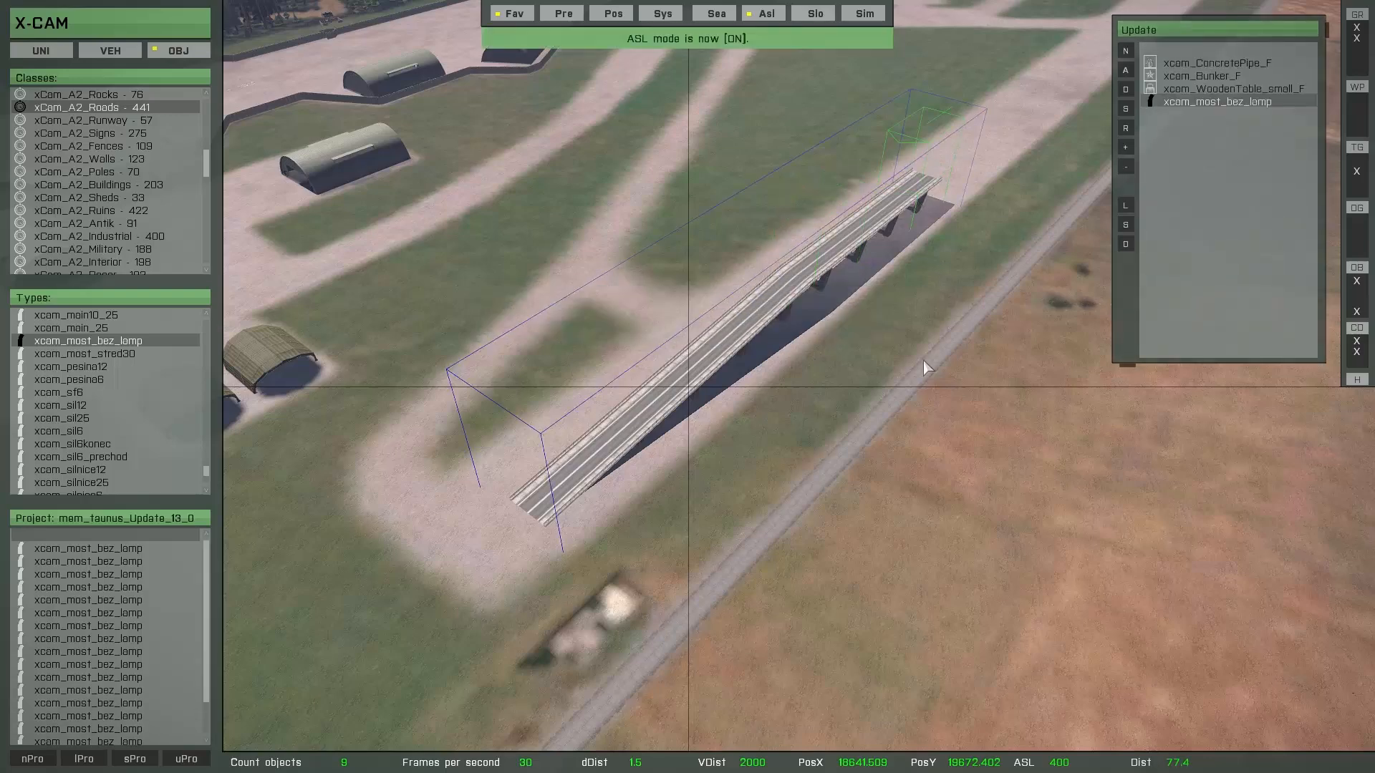
Step: Copy the nine-section bridge group onward along its line to lengthen the bridge
{"action": "key", "text": "Right"}
{"action": "key", "text": "Right"}
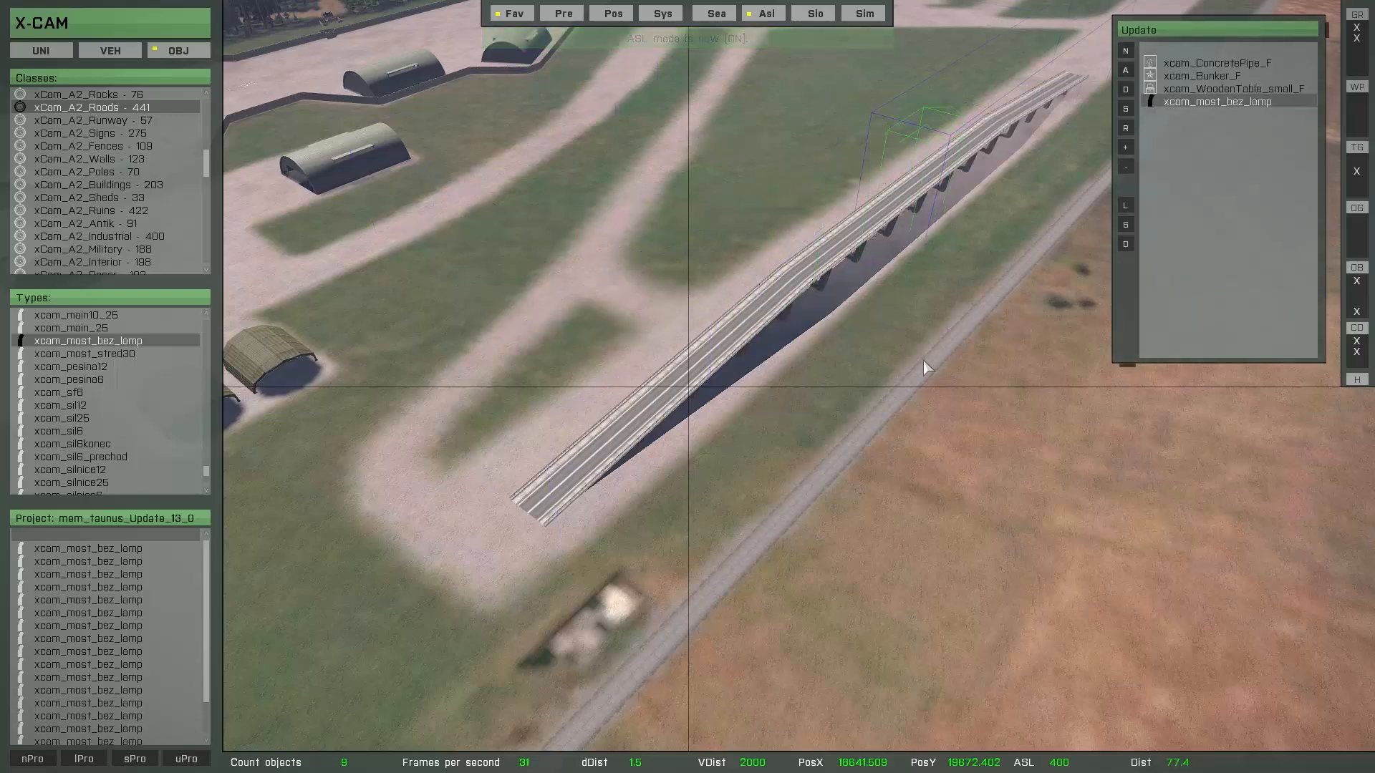
{"action": "key", "text": "w"}
{"action": "key", "text": "w"}
{"action": "right_click_drag", "start_coordinate": [908, 381], "coordinate": [665, 453]}
{"action": "key", "text": "w"}
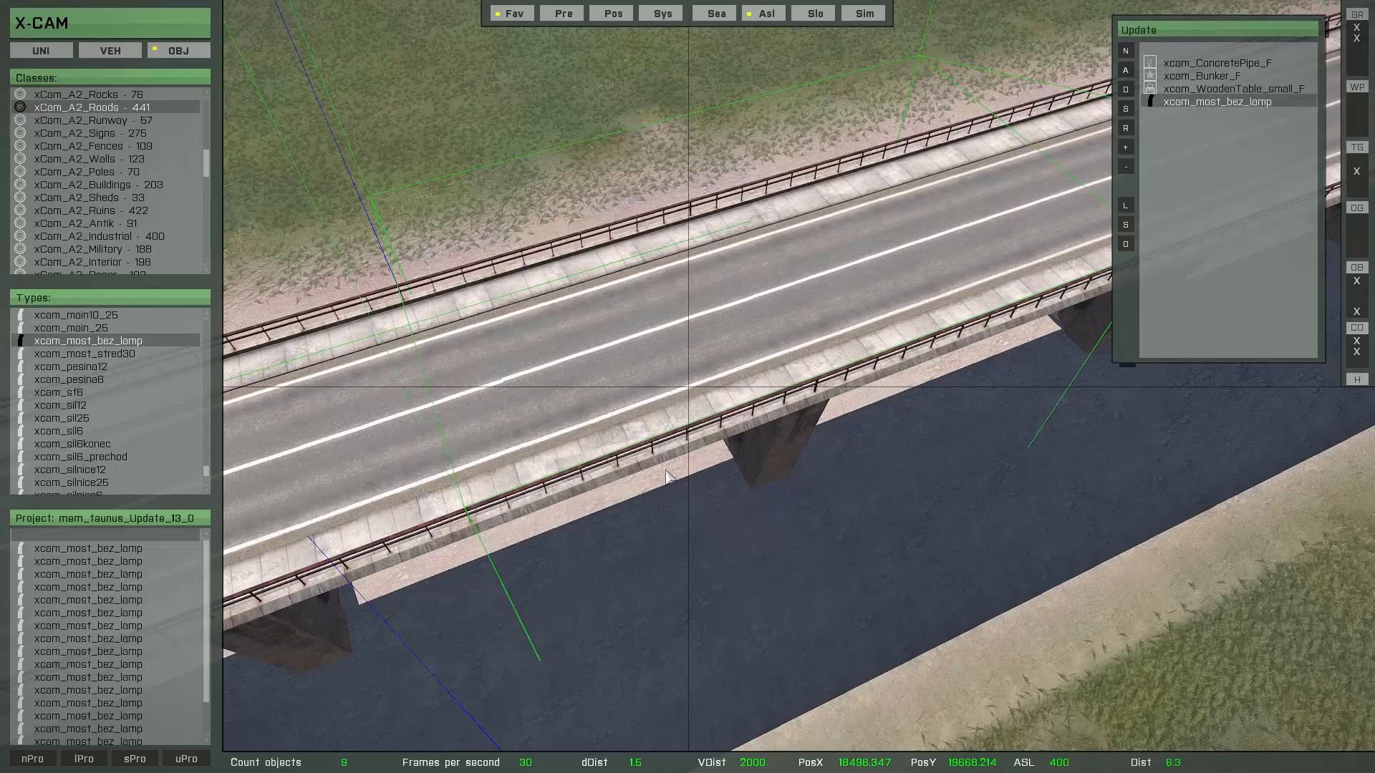
Step: Slide the copied bridge group lengthwise with extended movement until its piers and deck line up with the adjoining sections
{"action": "key", "text": "ctrl"}
{"action": "key", "text": "ctrl"}
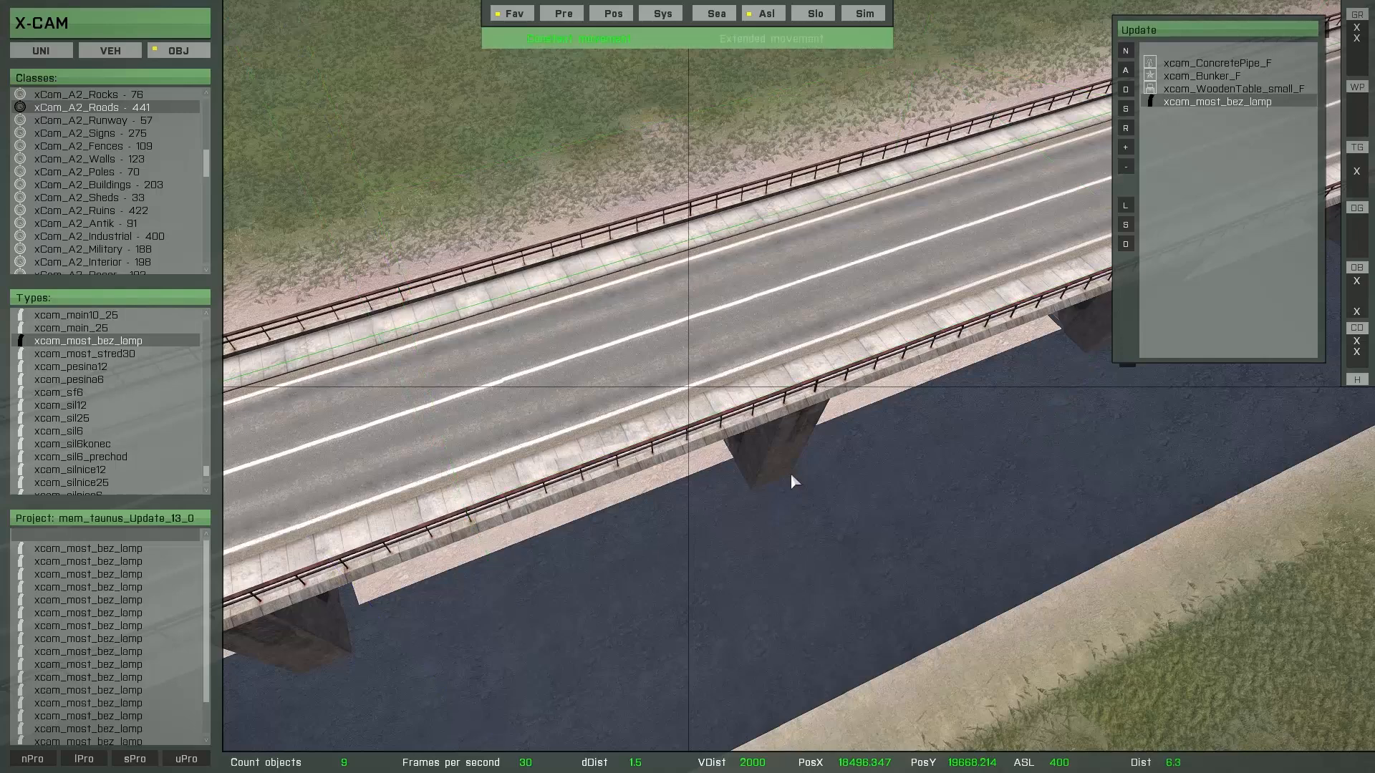
{"action": "left_click_drag", "start_coordinate": [791, 474], "coordinate": [812, 172]}
{"action": "left_click_drag", "start_coordinate": [827, 536], "coordinate": [808, 147]}
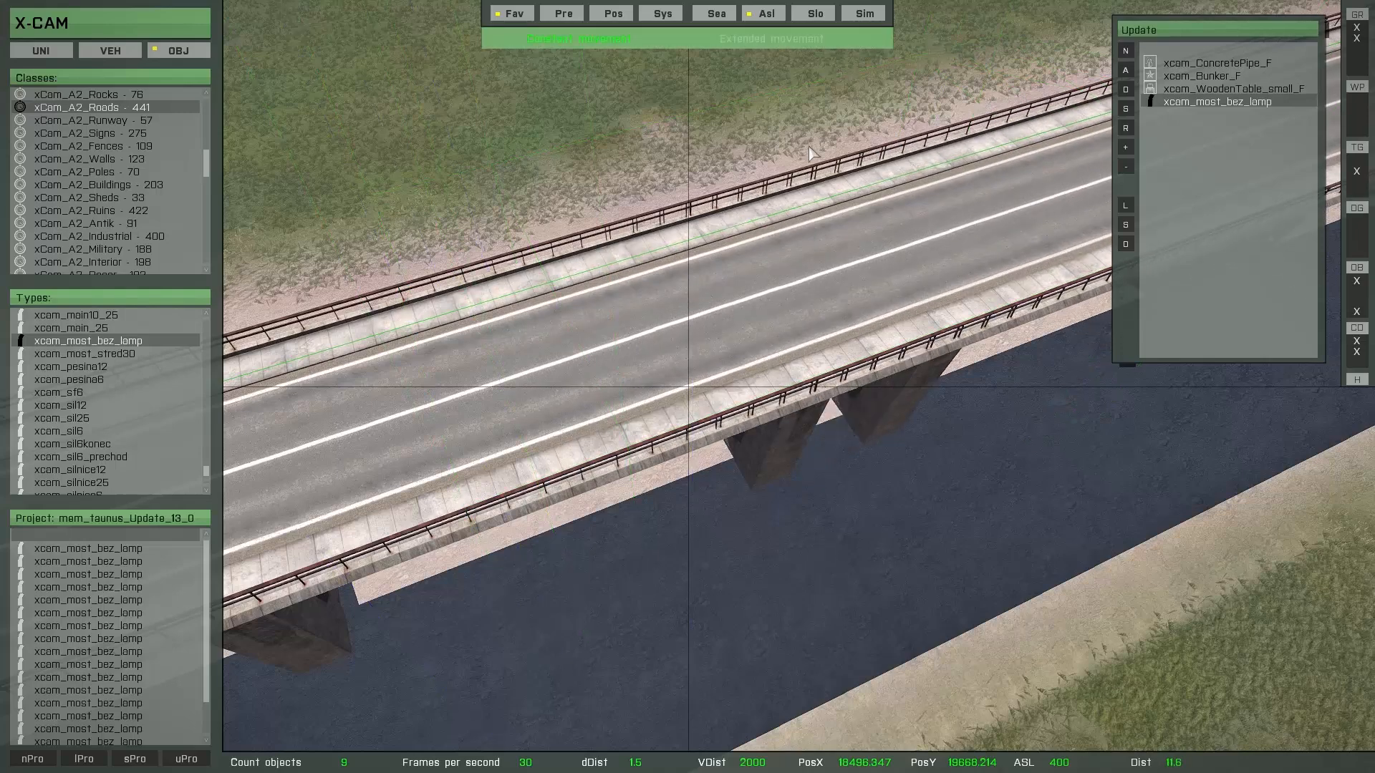
{"action": "left_click_drag", "start_coordinate": [845, 416], "coordinate": [834, 329]}
{"action": "left_click_drag", "start_coordinate": [862, 451], "coordinate": [871, 322]}
{"action": "left_click_drag", "start_coordinate": [866, 420], "coordinate": [911, 503]}
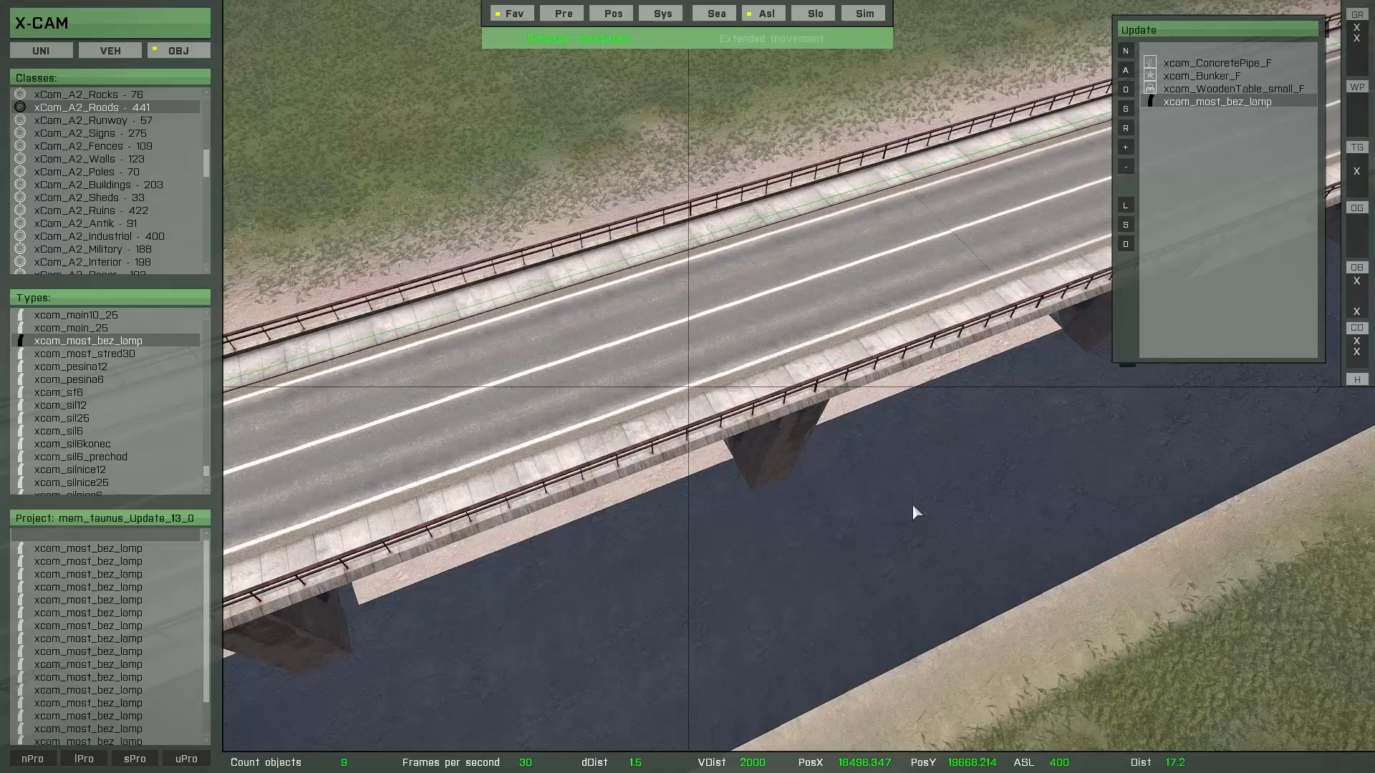
{"action": "right_click_drag", "start_coordinate": [904, 509], "coordinate": [924, 456]}
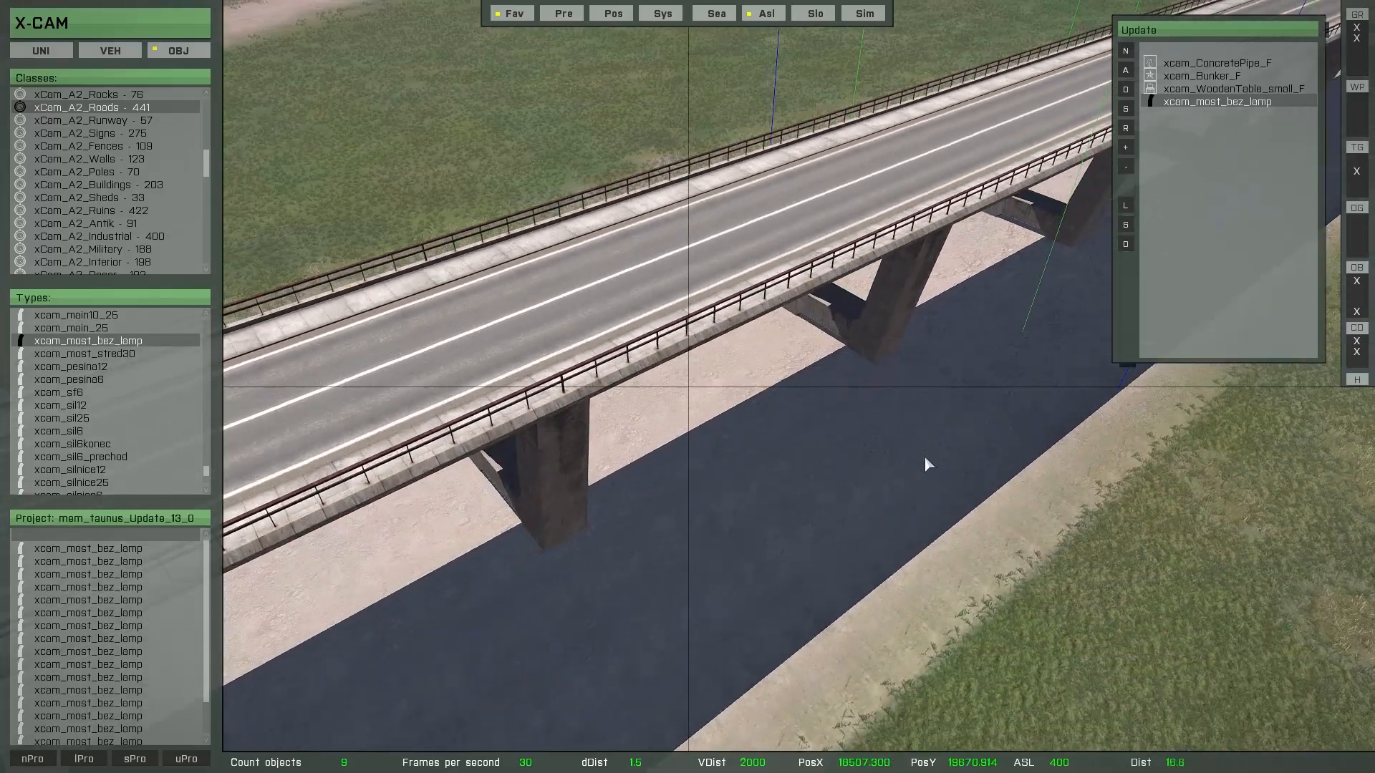
{"action": "key", "text": "s"}
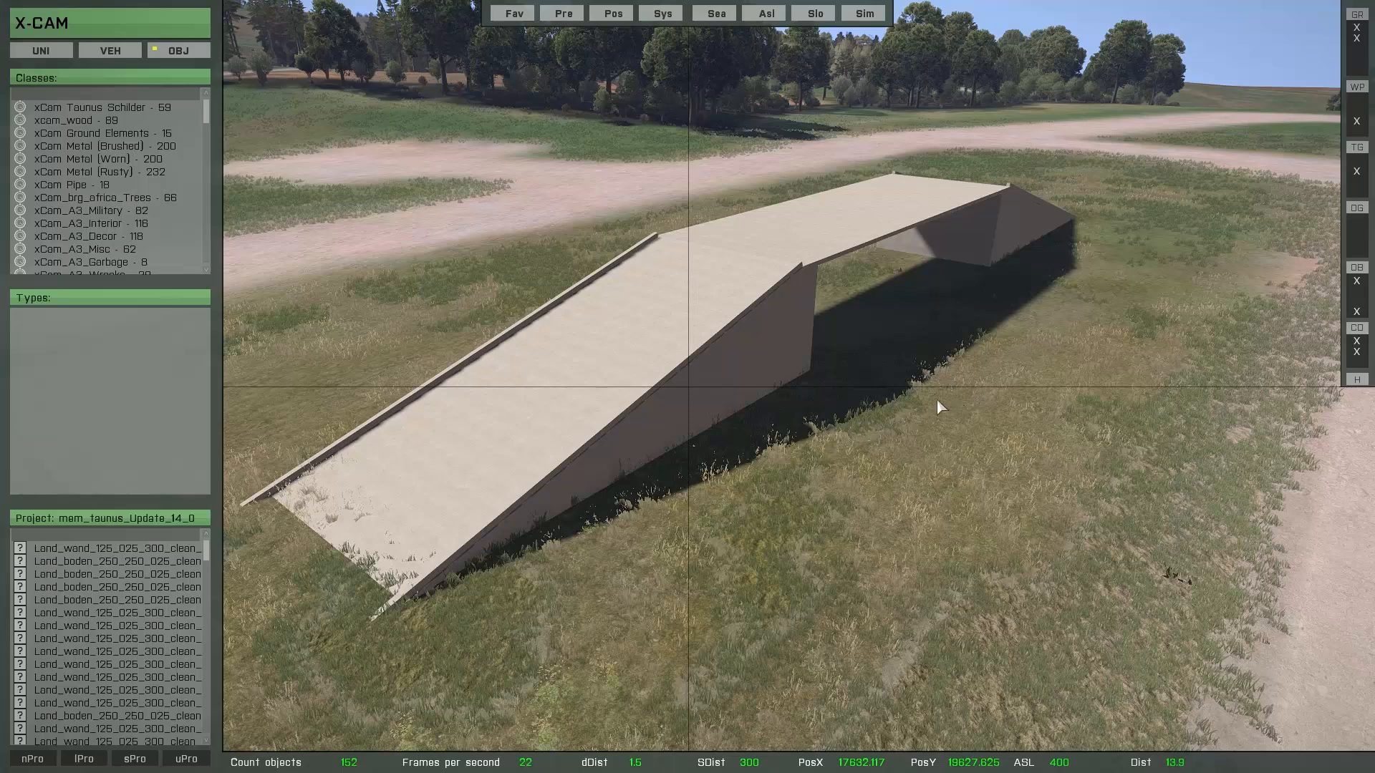
Step: Randomize the X position of the grouped ramp bridge parts in ASL mode with a setting of 3
{"action": "left_click", "coordinate": [740, 379]}
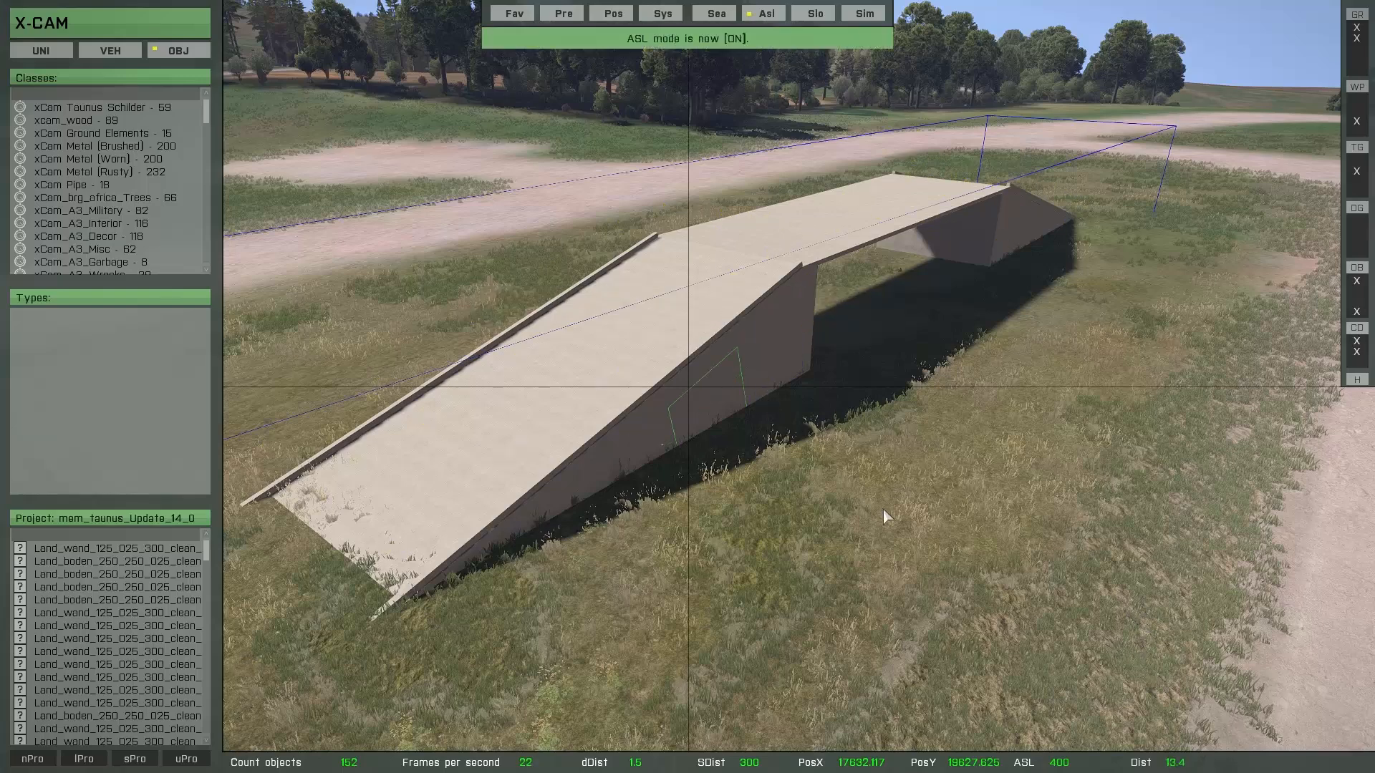
{"action": "key", "text": "r"}
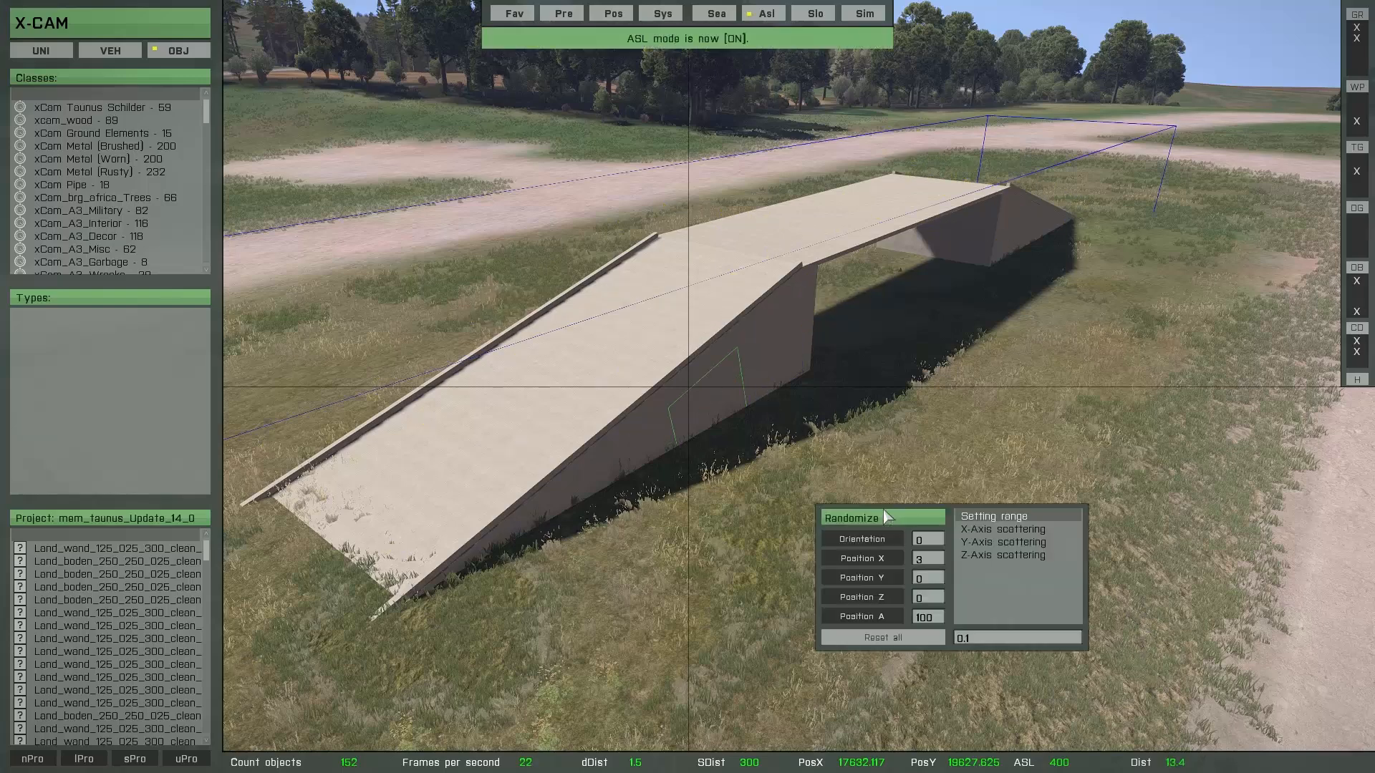
{"action": "left_click", "coordinate": [875, 565]}
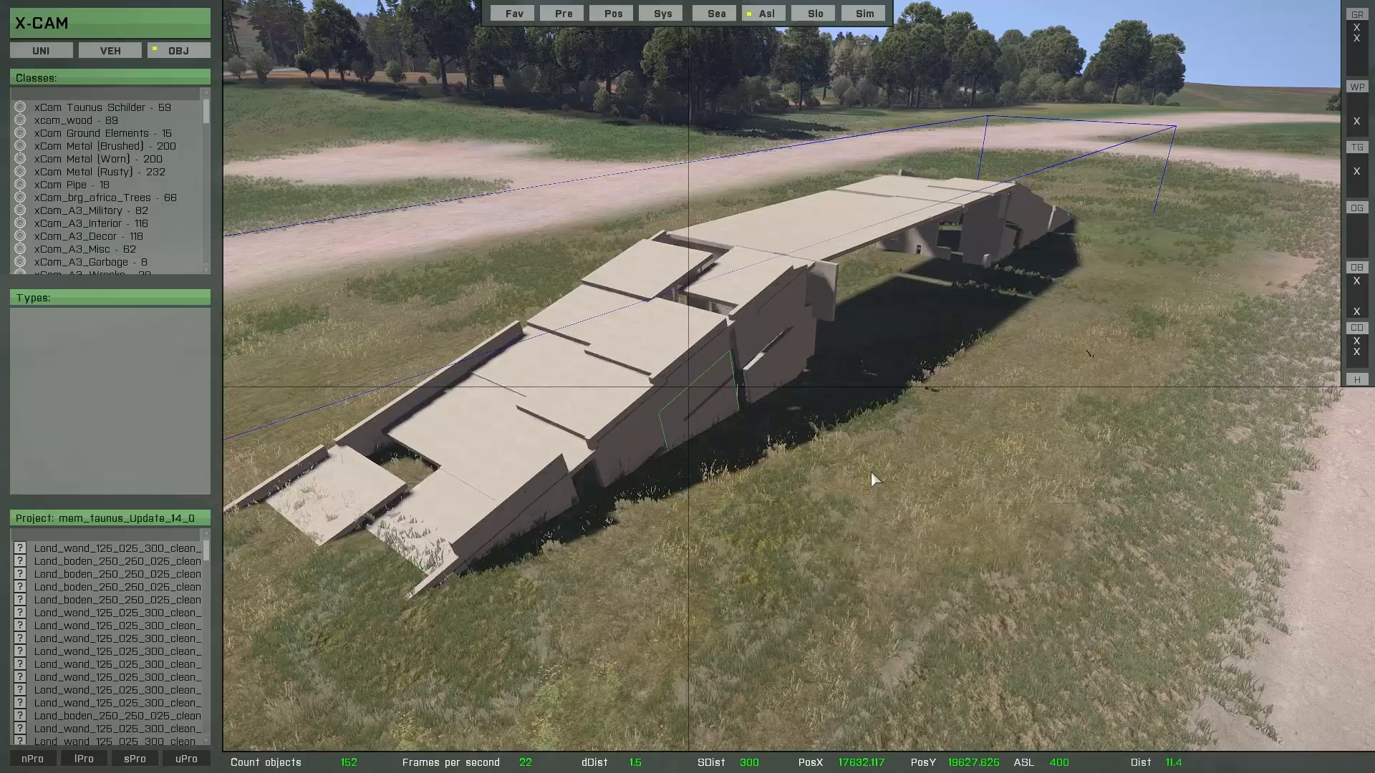
Step: Examine the scattered wall and floor pieces of the ramp bridge from different sides
{"action": "key", "text": "w"}
{"action": "right_click_drag", "start_coordinate": [870, 470], "coordinate": [1029, 550]}
{"action": "key", "text": "d"}
{"action": "key", "text": "w"}
{"action": "key", "text": "a"}
{"action": "key", "text": "s"}
{"action": "key", "text": "a"}
{"action": "key", "text": "a"}
Step: Undo the randomization of the ramp bridge's parts
{"action": "key", "text": "ctrl+s"}
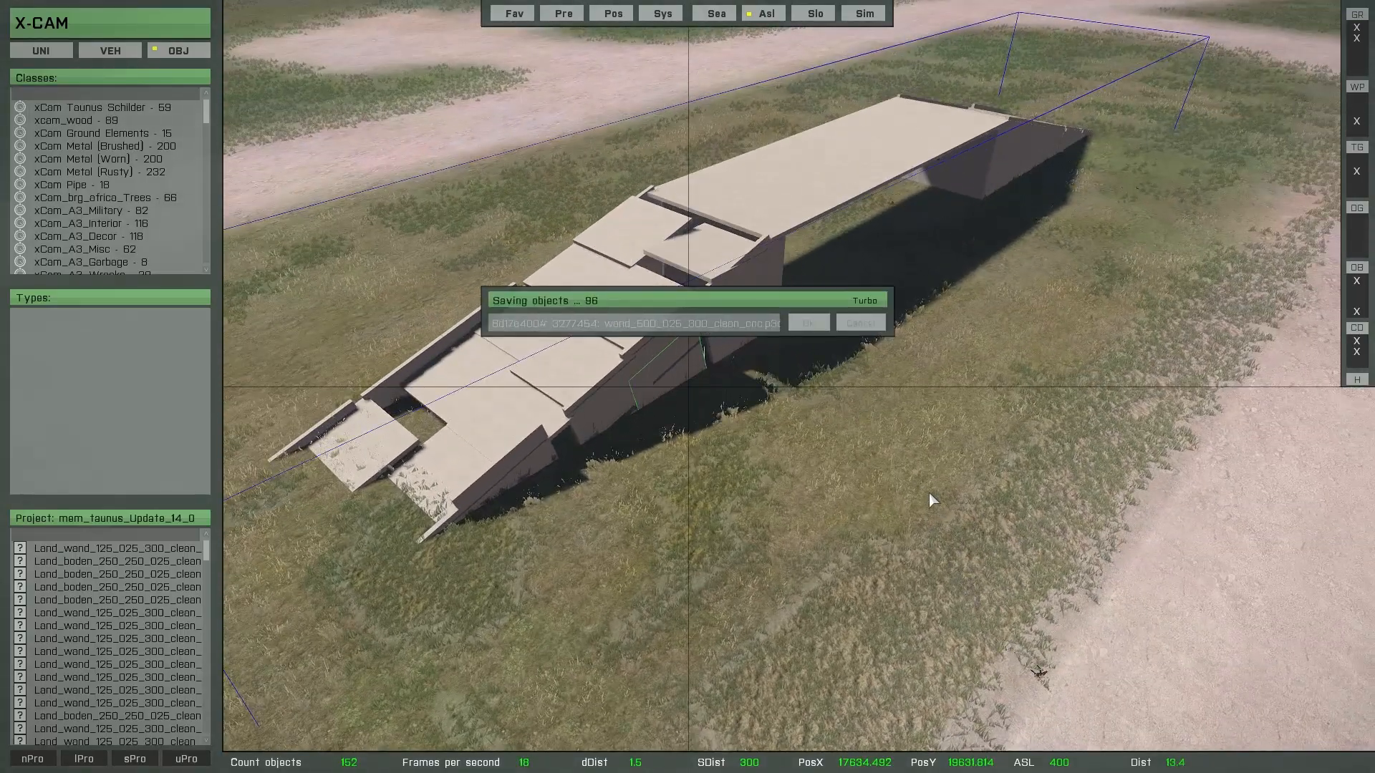
{"action": "key", "text": "a"}
{"action": "key", "text": "s"}
{"action": "right_click_drag", "start_coordinate": [899, 491], "coordinate": [690, 446]}
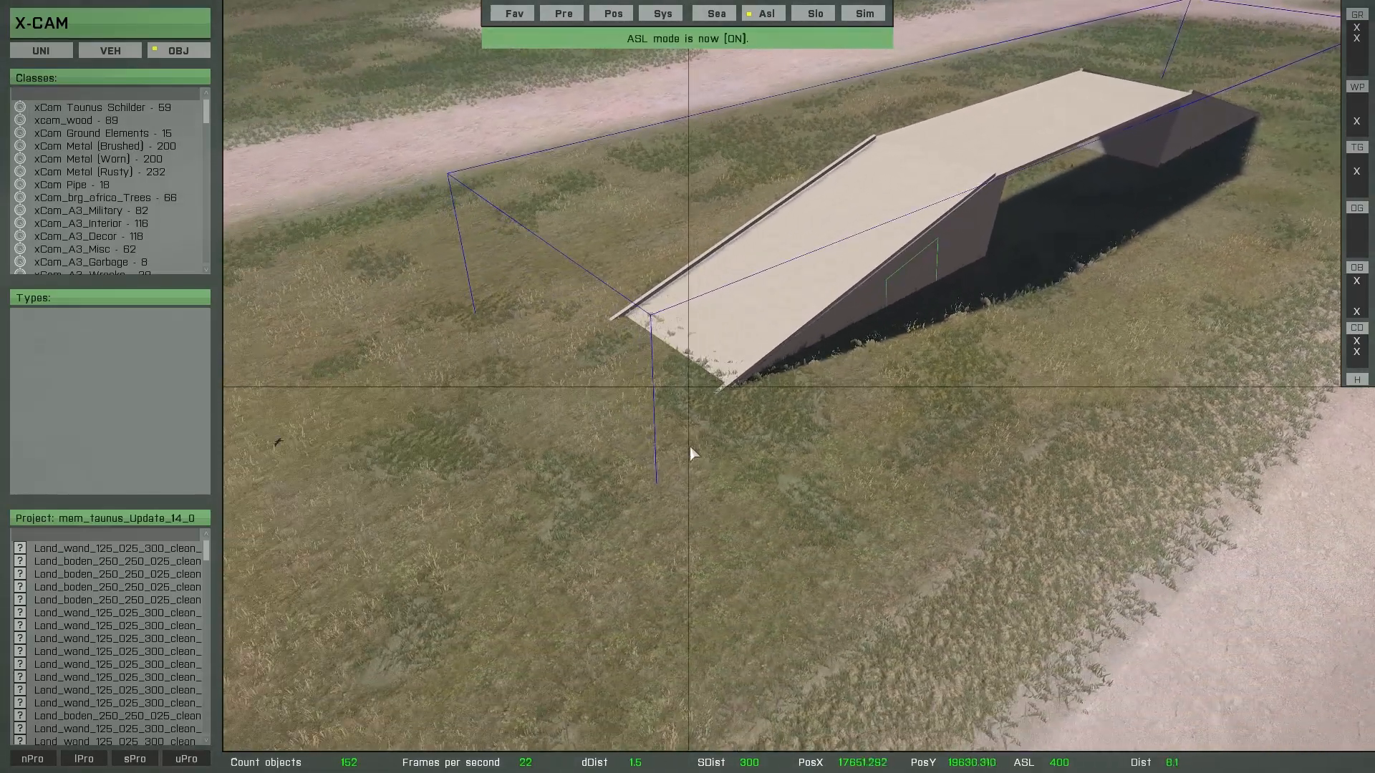
Step: Place the soldier at the foot of the ramp bridge, leave the editor and walk up over the bridge in first person
{"action": "left_click", "coordinate": [619, 379]}
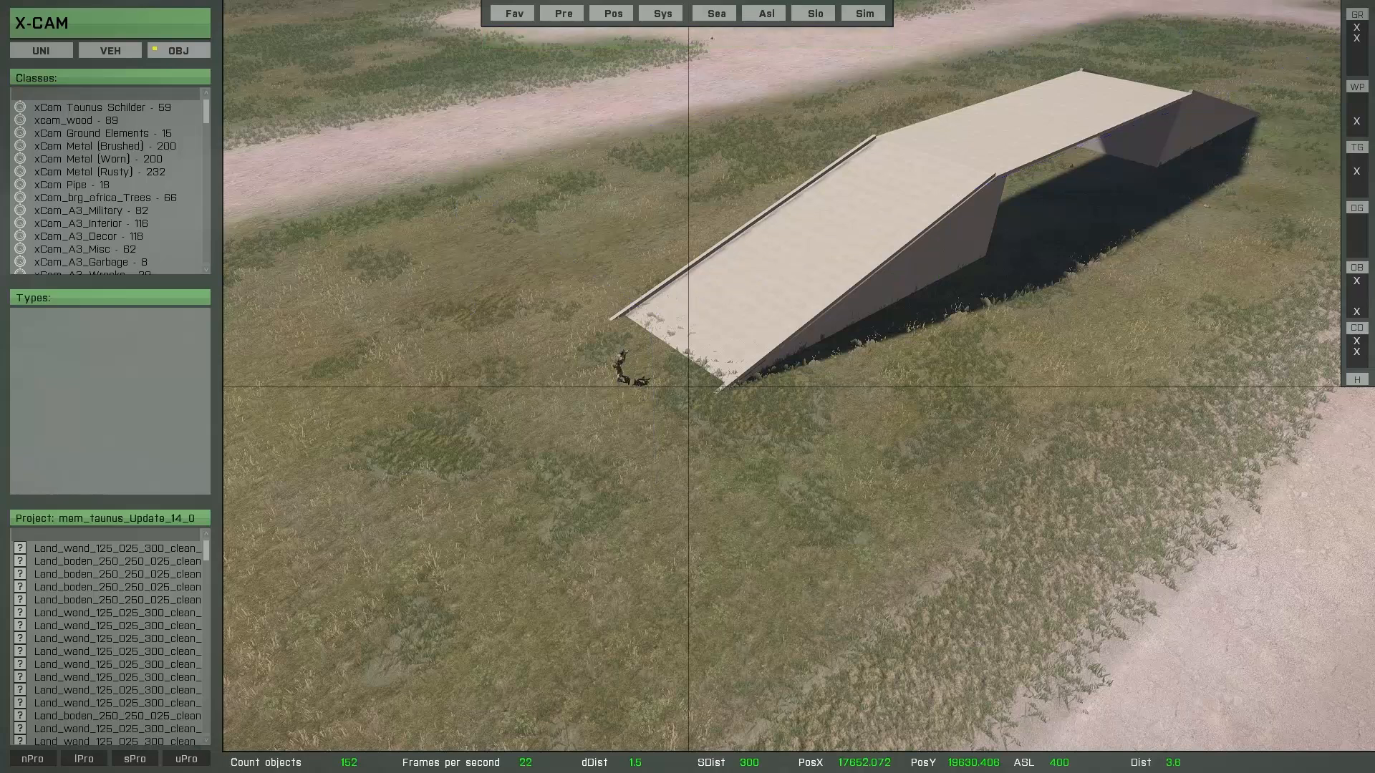
{"action": "key", "text": "Escape"}
{"action": "key", "text": "w"}
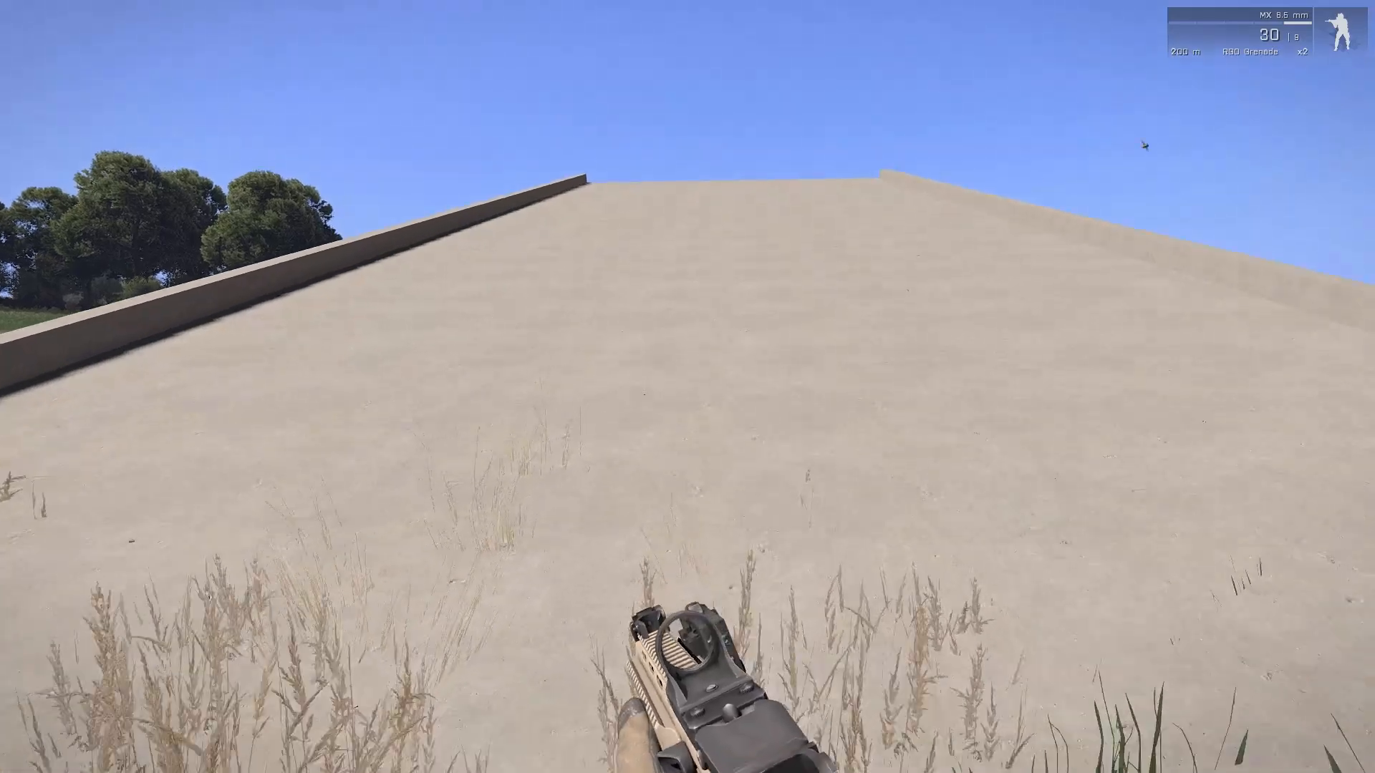
{"action": "key", "text": "w"}
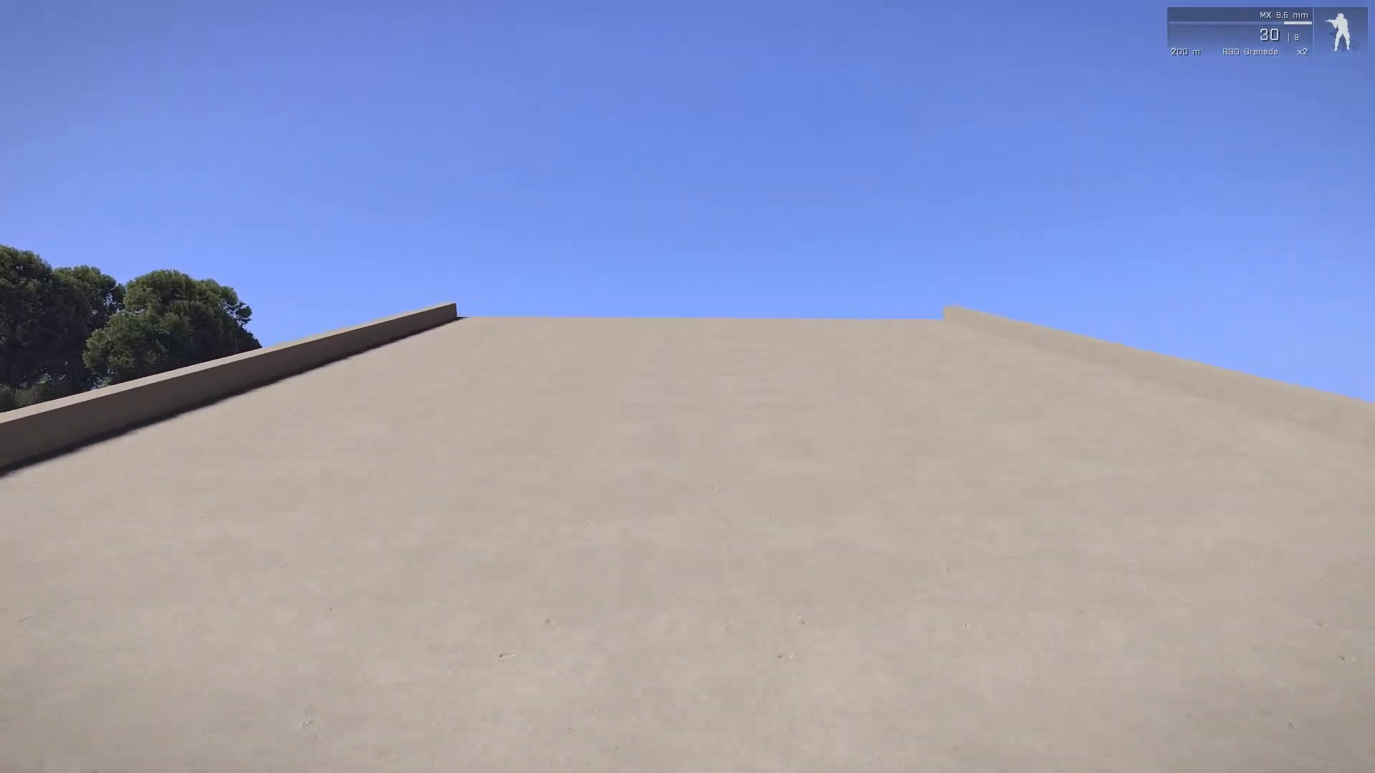
{"action": "key", "text": "w"}
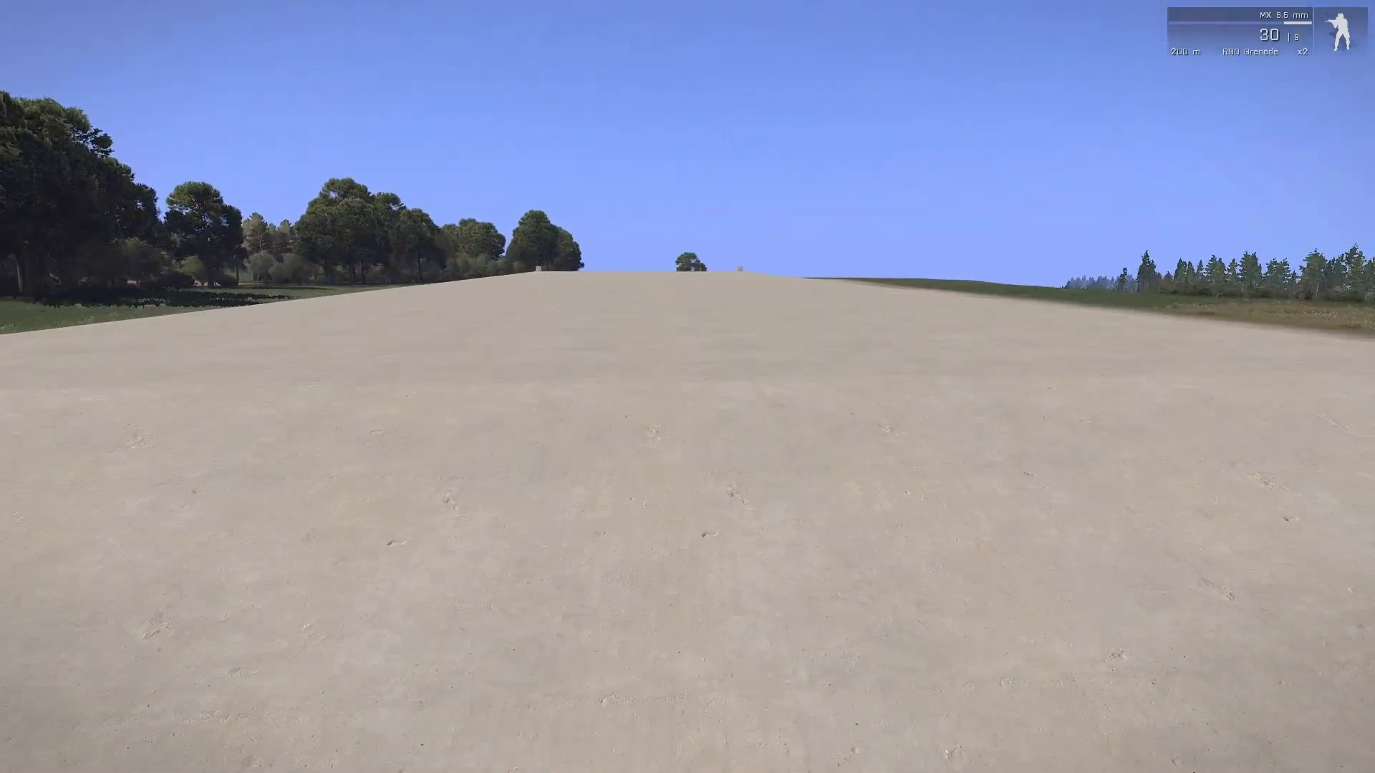
{"action": "key", "text": "w"}
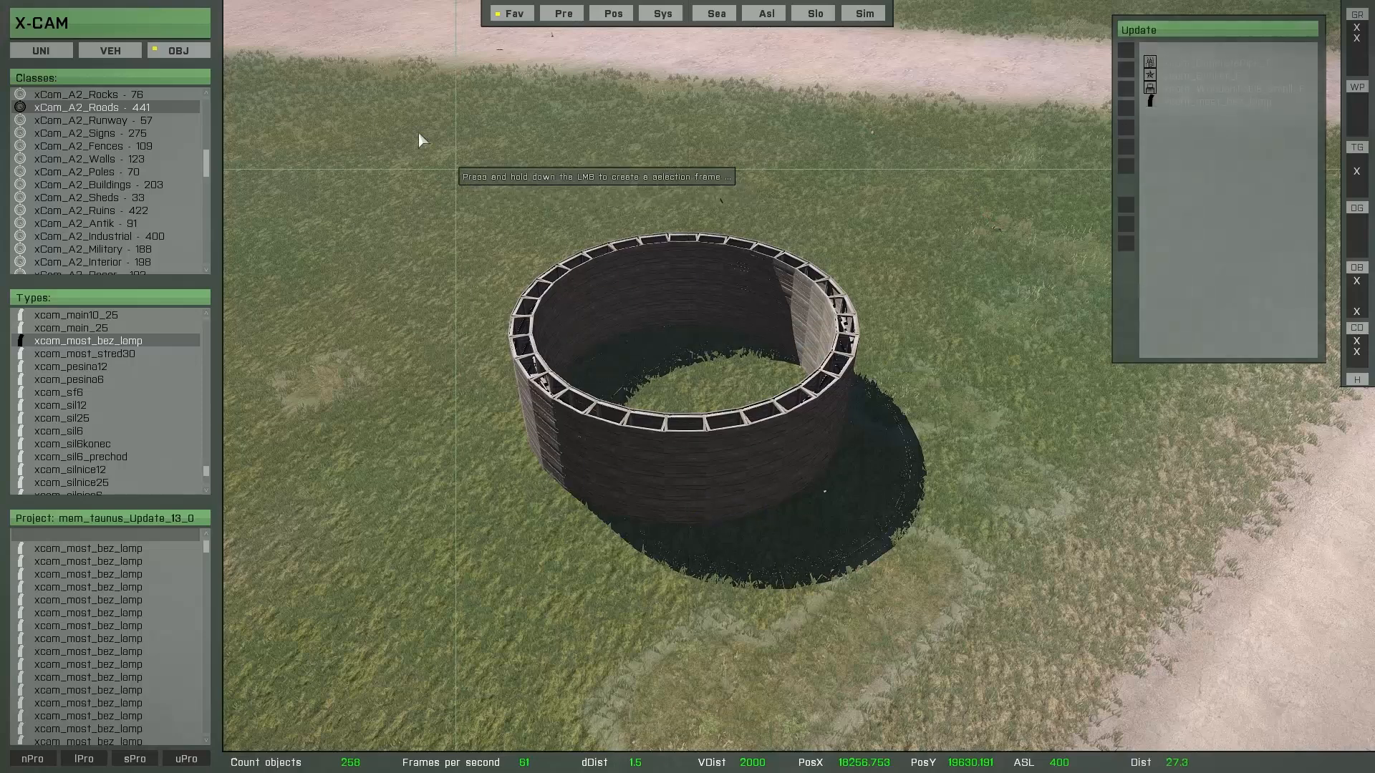
Step: Select the whole ring of stacked wooden tables as a group, randomize the pieces in ASL mode and inspect the scattered ring
{"action": "left_click_drag", "start_coordinate": [418, 139], "coordinate": [1015, 627]}
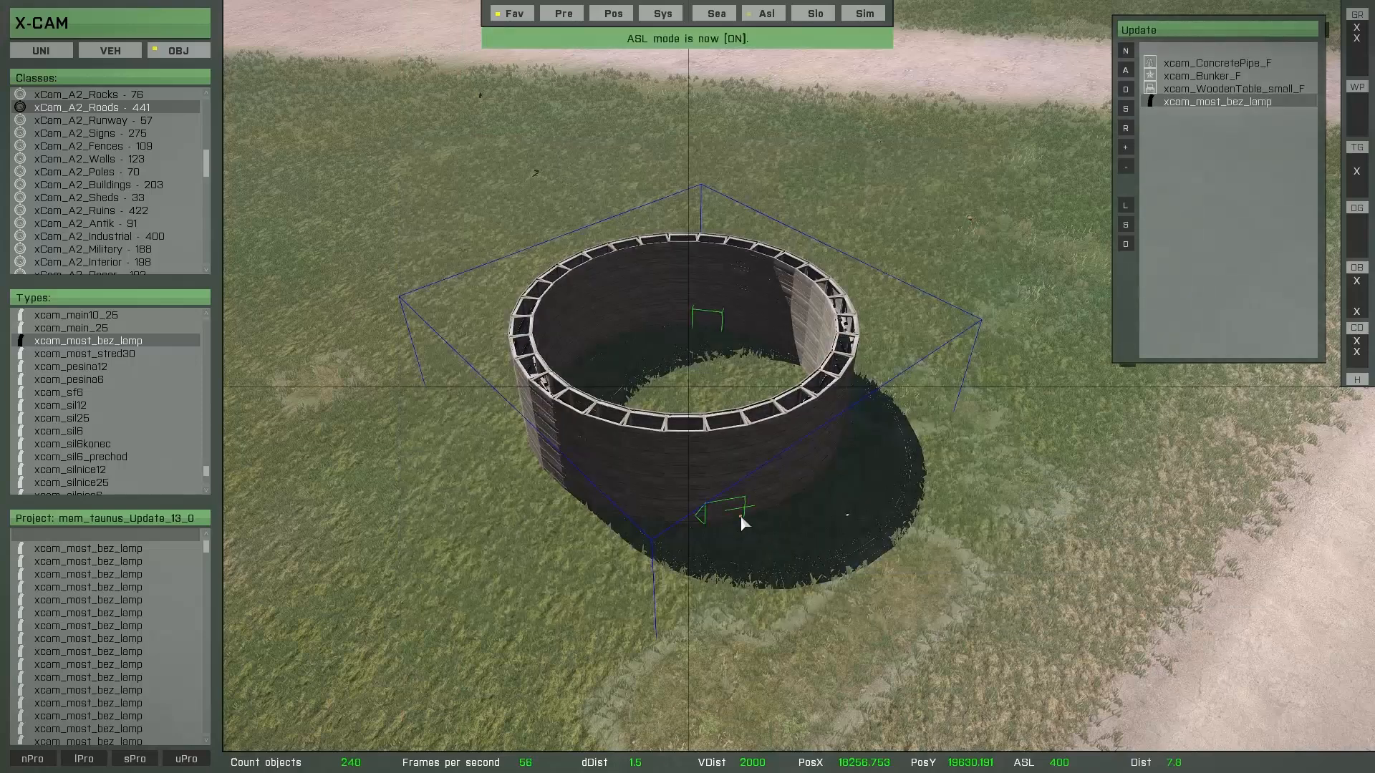
{"action": "key", "text": "r"}
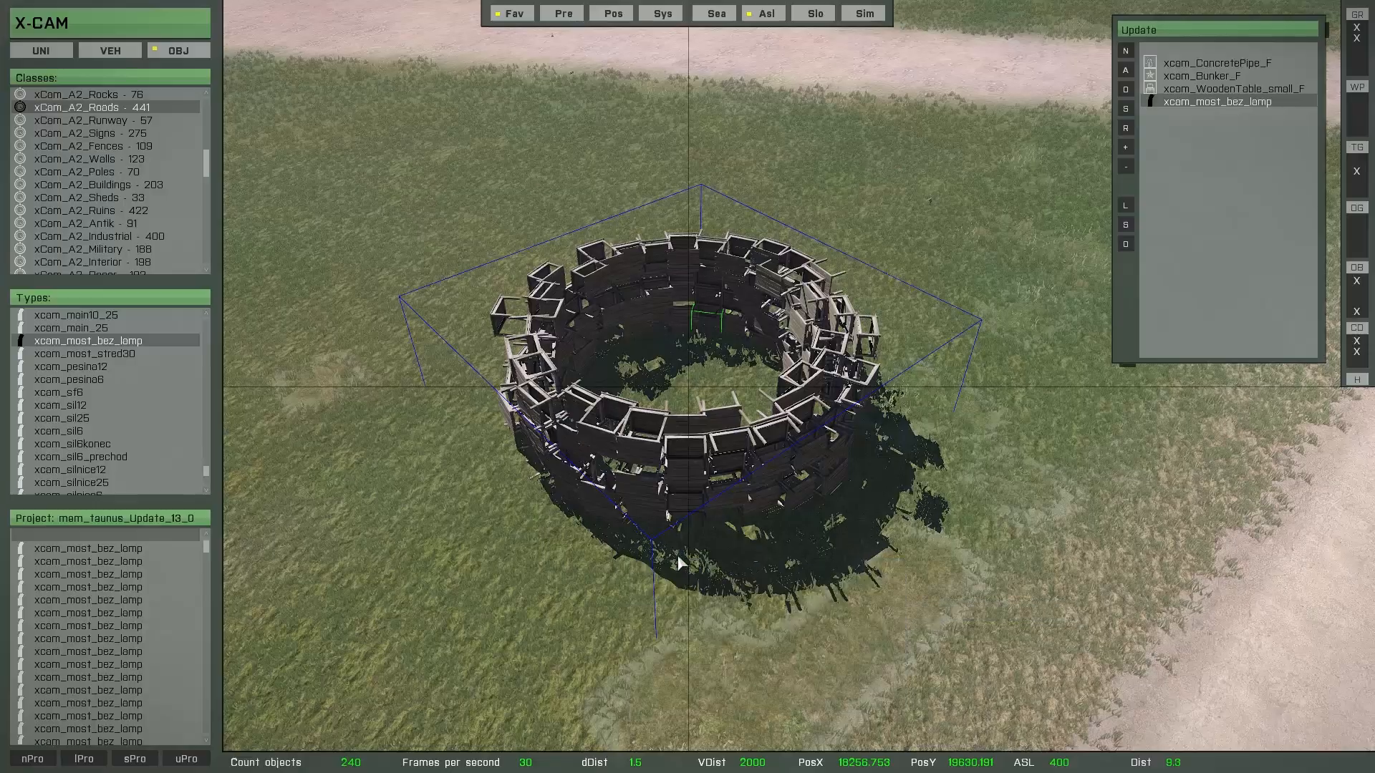
{"action": "scroll", "coordinate": [677, 554], "scroll_direction": "up", "scroll_amount": 1}
{"action": "key", "text": "d"}
{"action": "right_click_drag", "start_coordinate": [694, 566], "coordinate": [437, 580]}
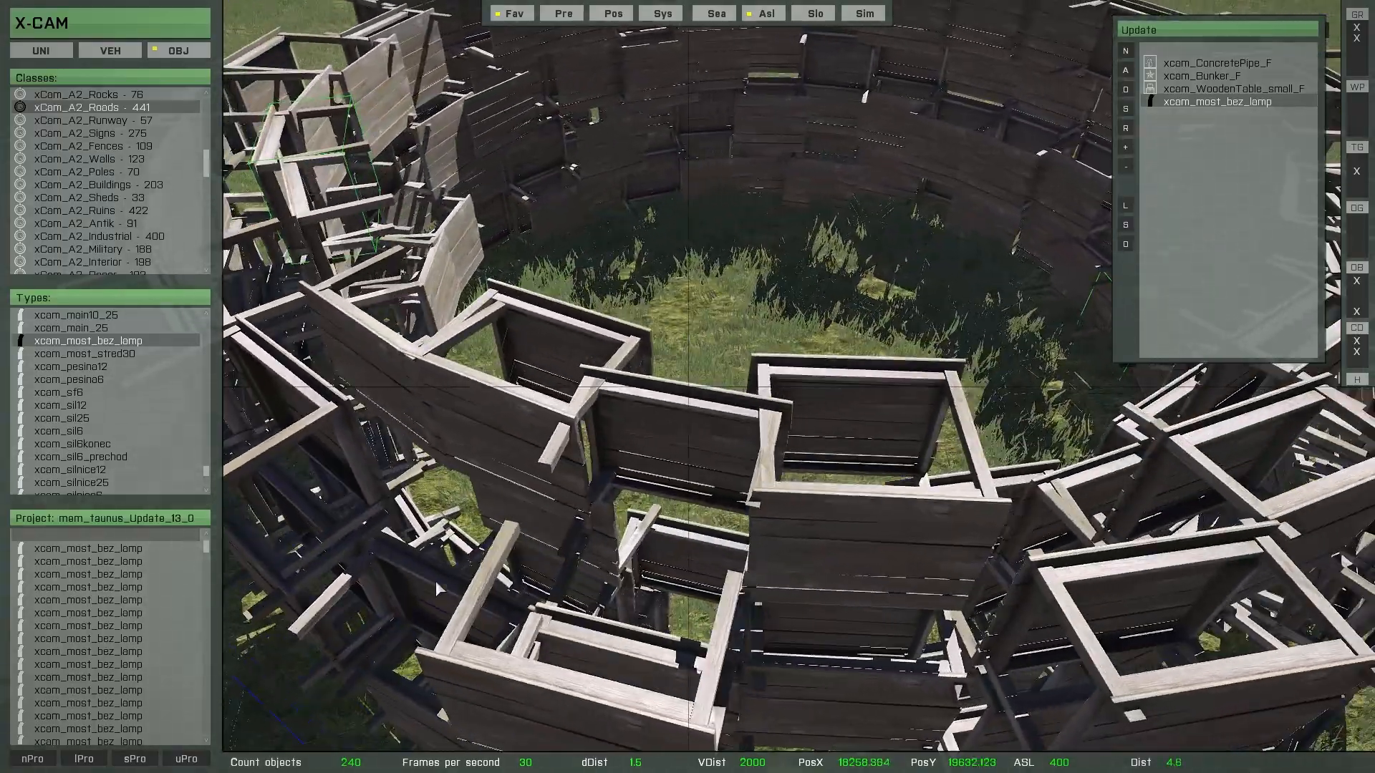
{"action": "key", "text": "a"}
{"action": "key", "text": "w"}
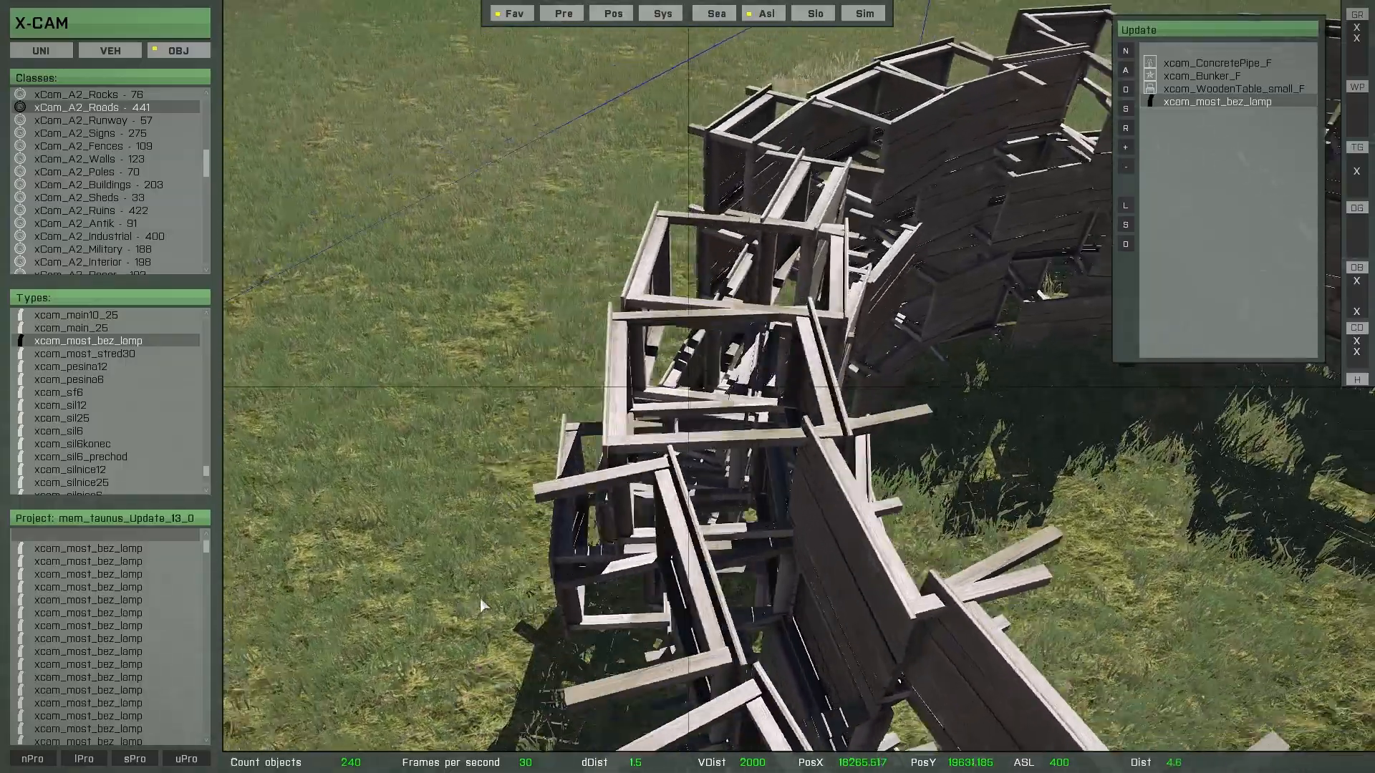
{"action": "right_click_drag", "start_coordinate": [480, 596], "coordinate": [539, 610]}
{"action": "scroll", "coordinate": [543, 612], "scroll_direction": "down", "scroll_amount": 2}
{"action": "scroll", "coordinate": [599, 604], "scroll_direction": "up", "scroll_amount": 2}
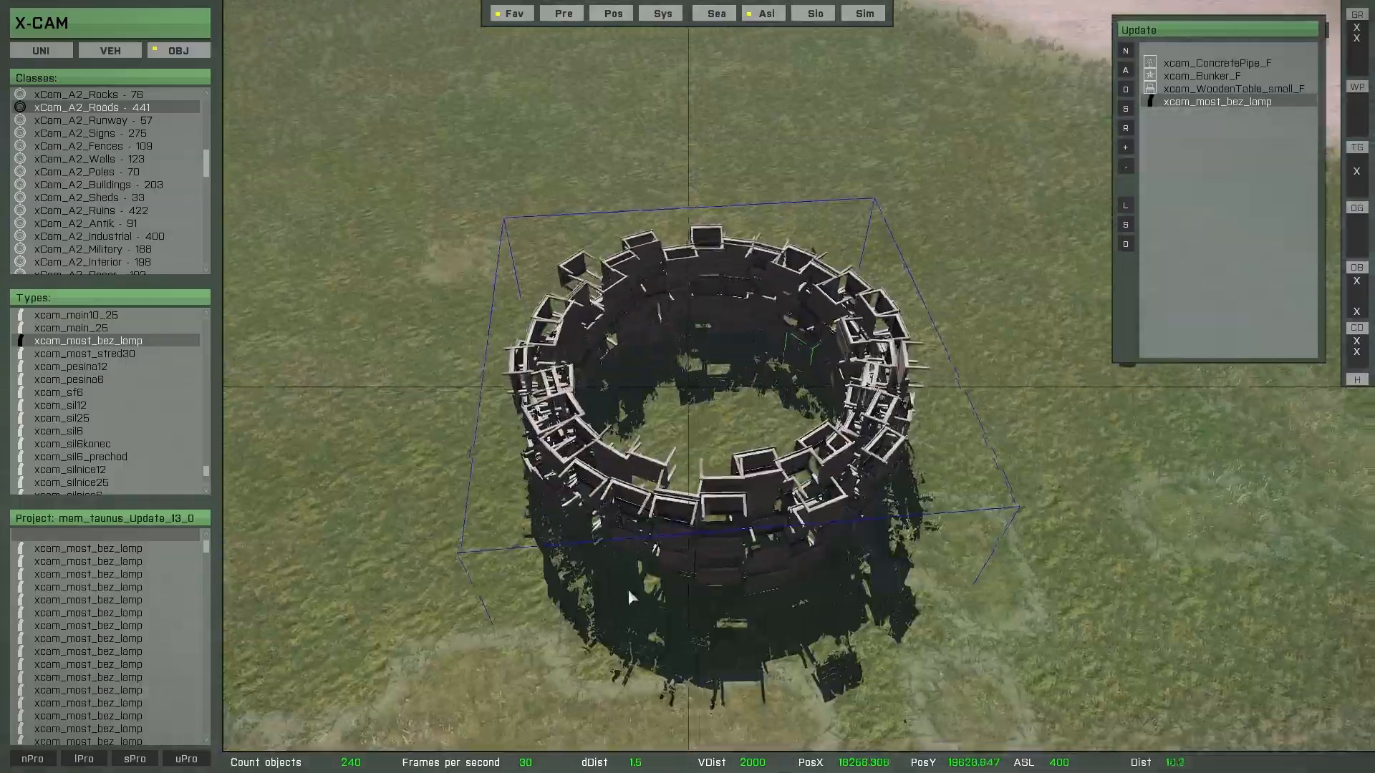
Step: Undo the randomization of the wooden table ring
{"action": "key", "text": "ctrl+z"}
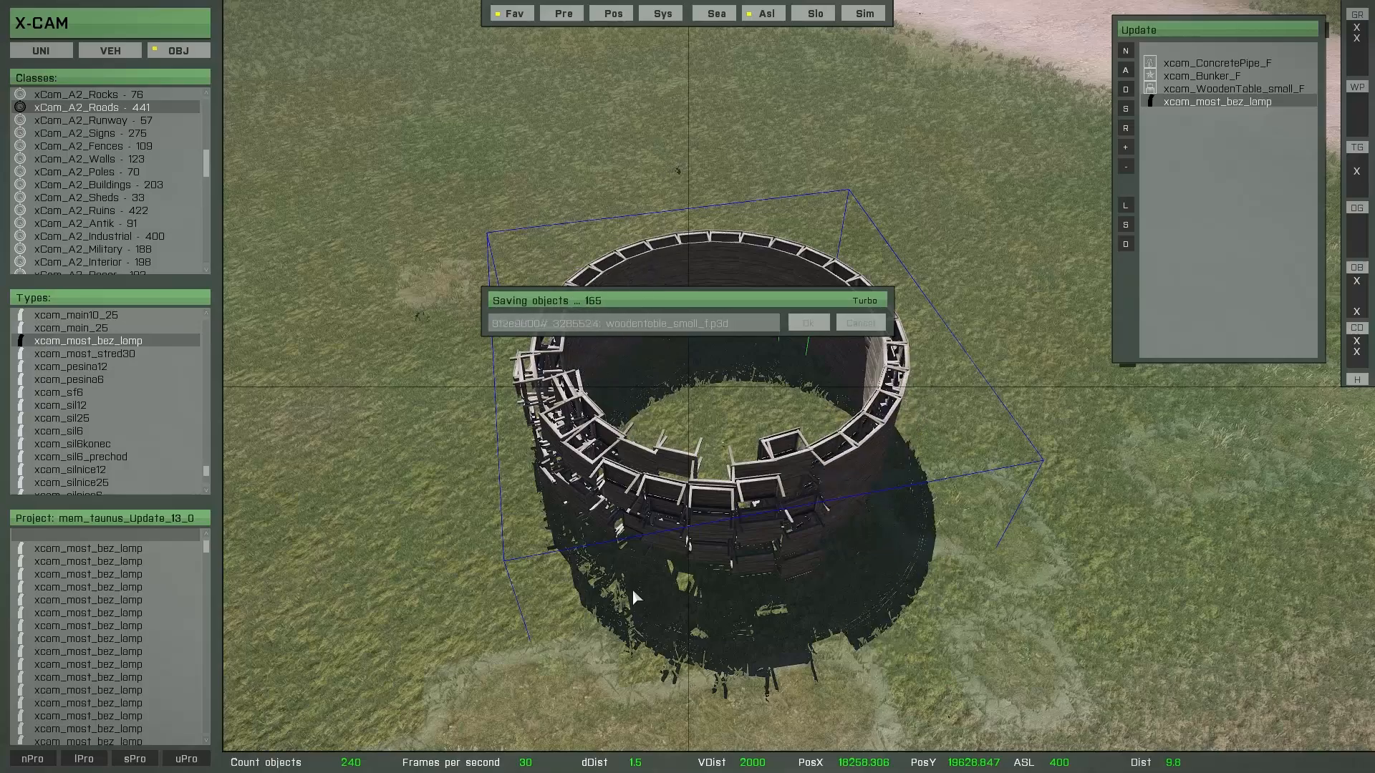
{"action": "scroll", "coordinate": [594, 610], "scroll_direction": "up", "scroll_amount": 1}
{"action": "scroll", "coordinate": [596, 609], "scroll_direction": "up", "scroll_amount": 1}
{"action": "right_click_drag", "start_coordinate": [597, 606], "coordinate": [618, 578]}
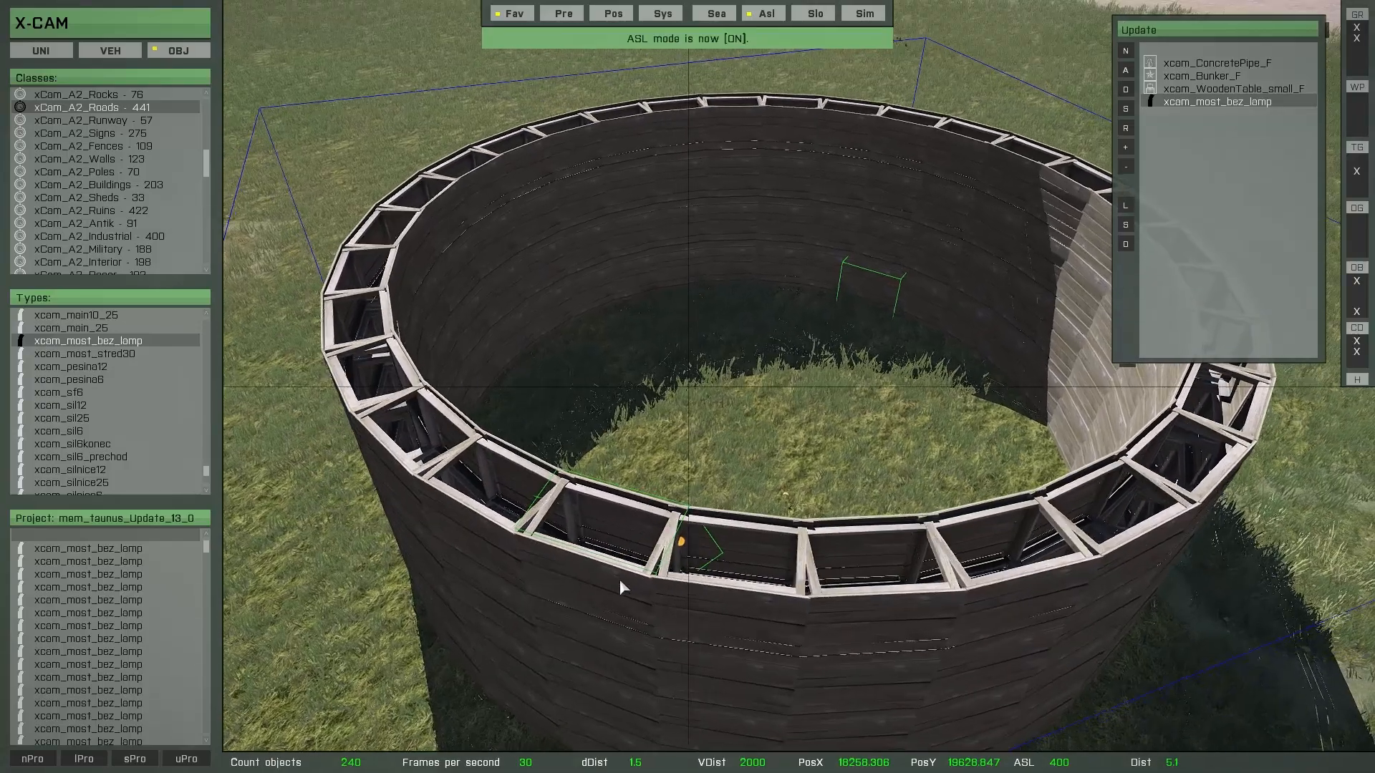
{"action": "scroll", "coordinate": [617, 578], "scroll_direction": "down", "scroll_amount": 2}
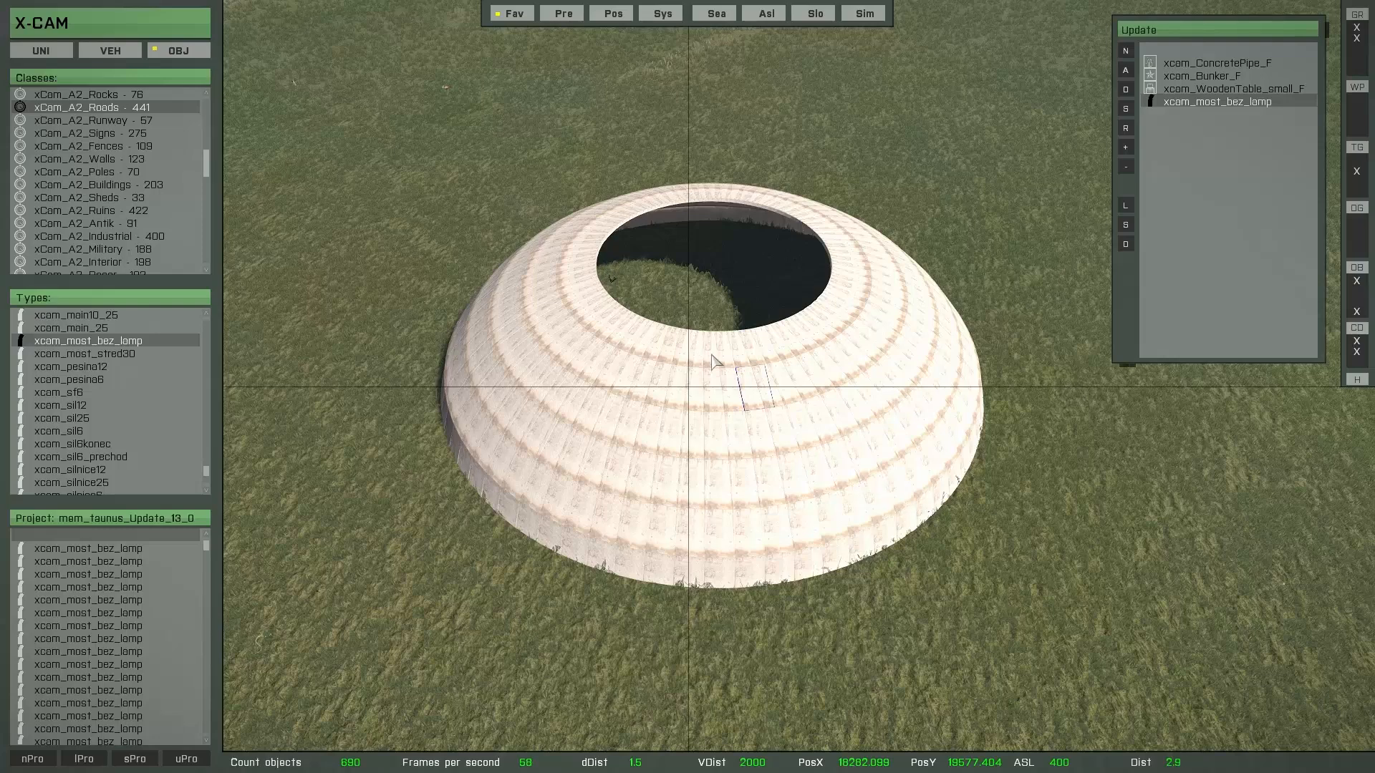
Step: Select all panels of the concrete dome and randomize their position in ASL mode with X 2 and Y 2
{"action": "left_click_drag", "start_coordinate": [355, 119], "coordinate": [1127, 683]}
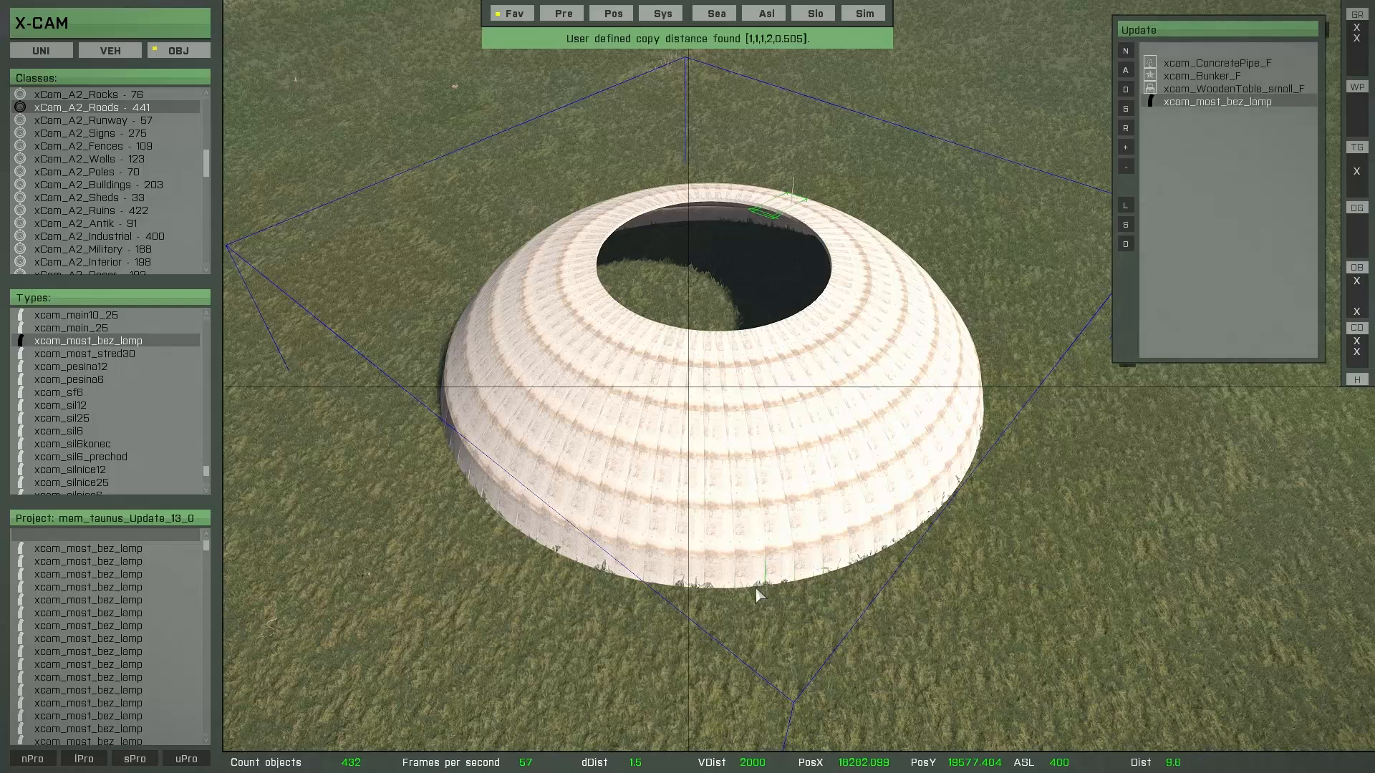
{"action": "key", "text": "r"}
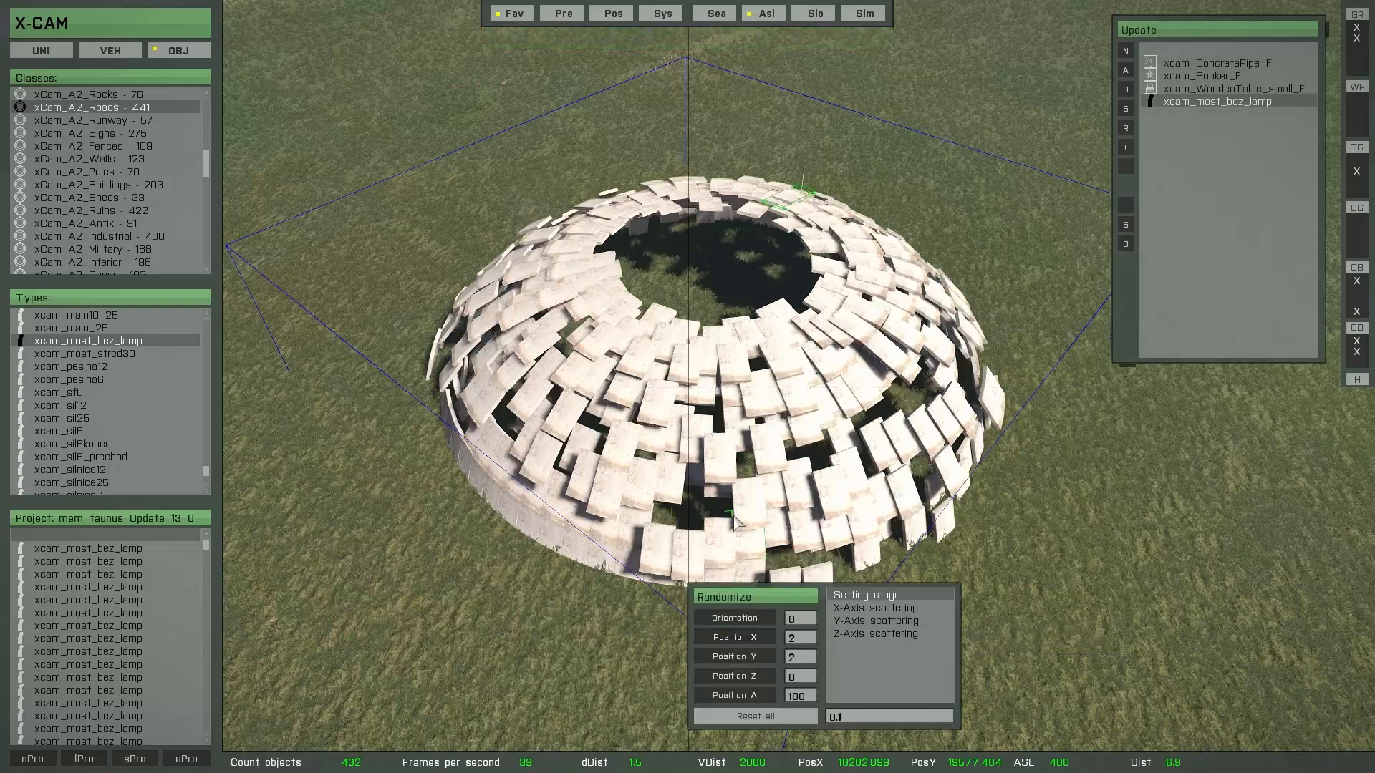
{"action": "left_click", "coordinate": [561, 637]}
Step: Examine the dome's scattered concrete panels from outside and from within
{"action": "scroll", "coordinate": [562, 637], "scroll_direction": "up", "scroll_amount": 4}
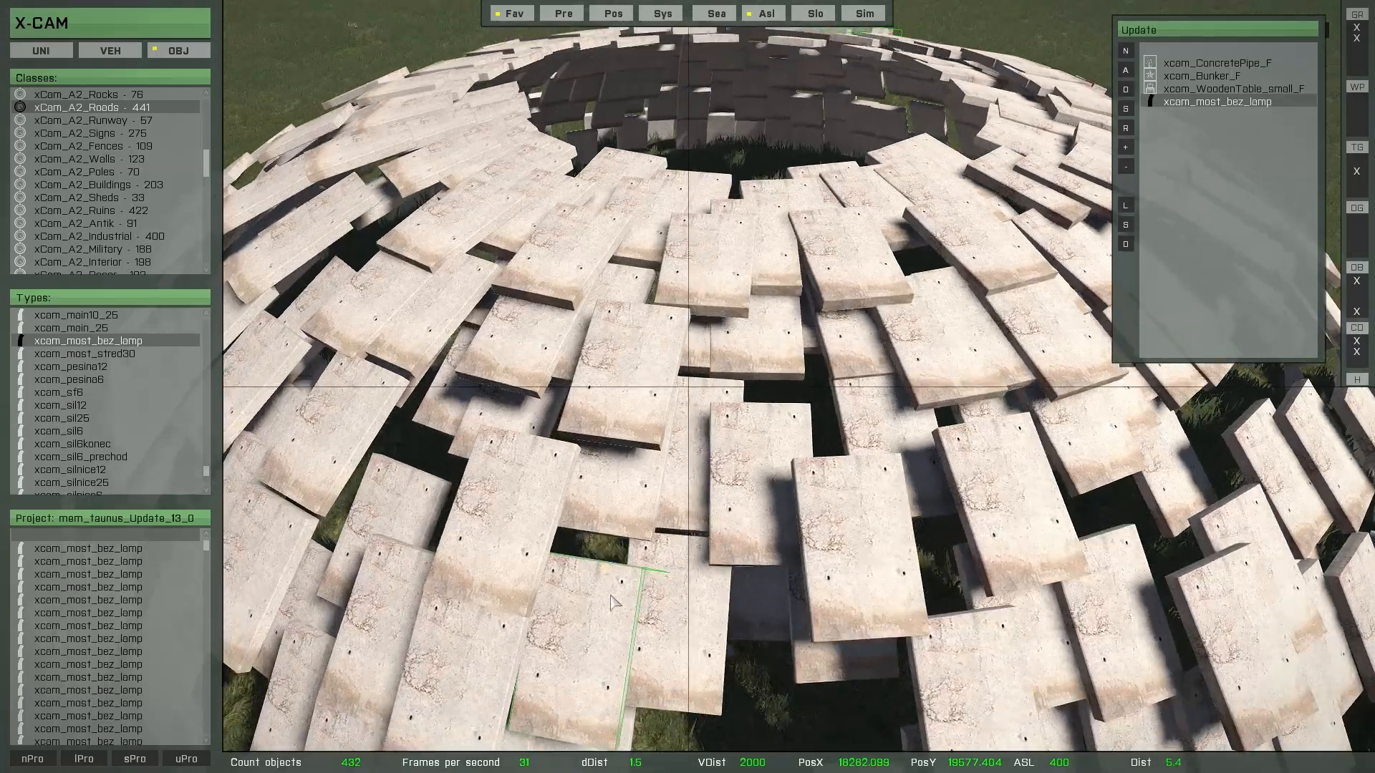
{"action": "right_click_drag", "start_coordinate": [610, 595], "coordinate": [772, 482]}
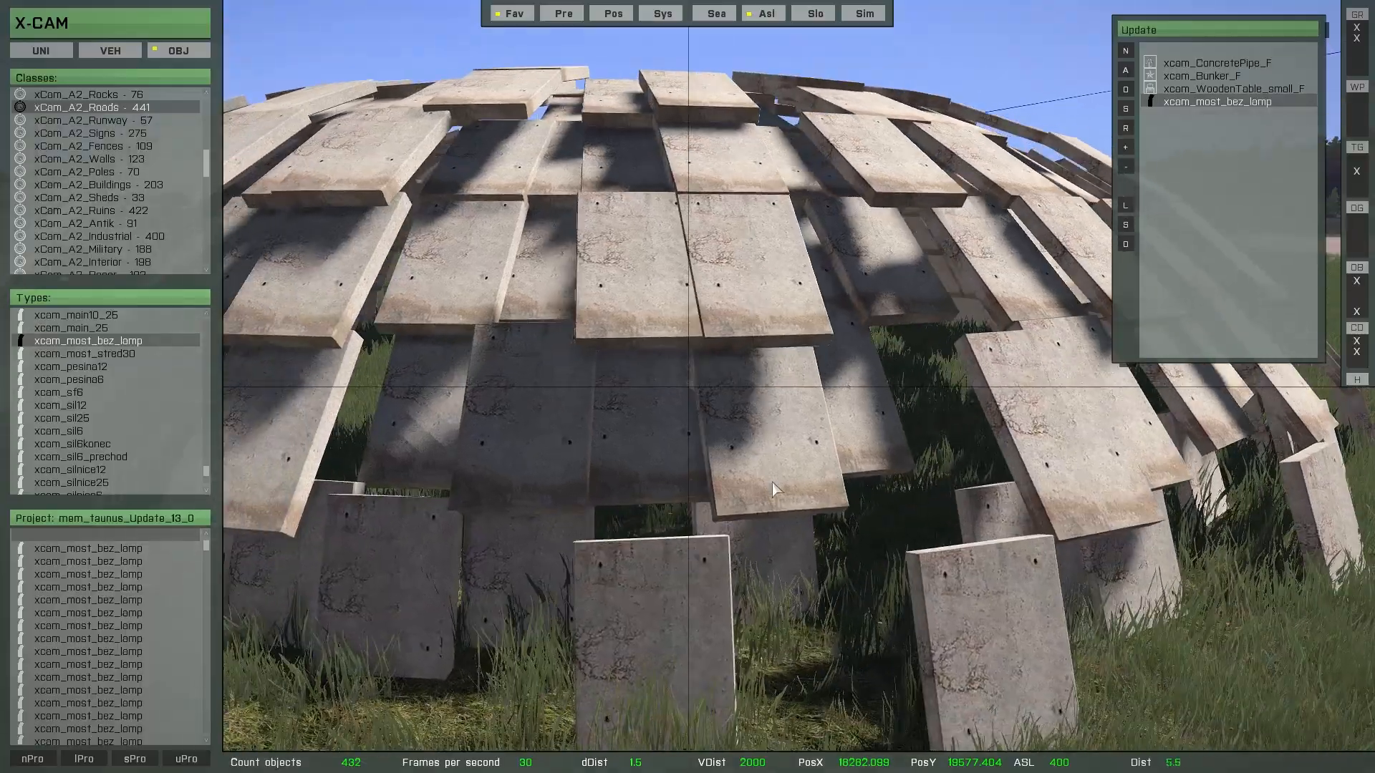
{"action": "scroll", "coordinate": [694, 532], "scroll_direction": "down", "scroll_amount": 1}
{"action": "scroll", "coordinate": [694, 534], "scroll_direction": "up", "scroll_amount": 3}
{"action": "scroll", "coordinate": [694, 531], "scroll_direction": "up", "scroll_amount": 4}
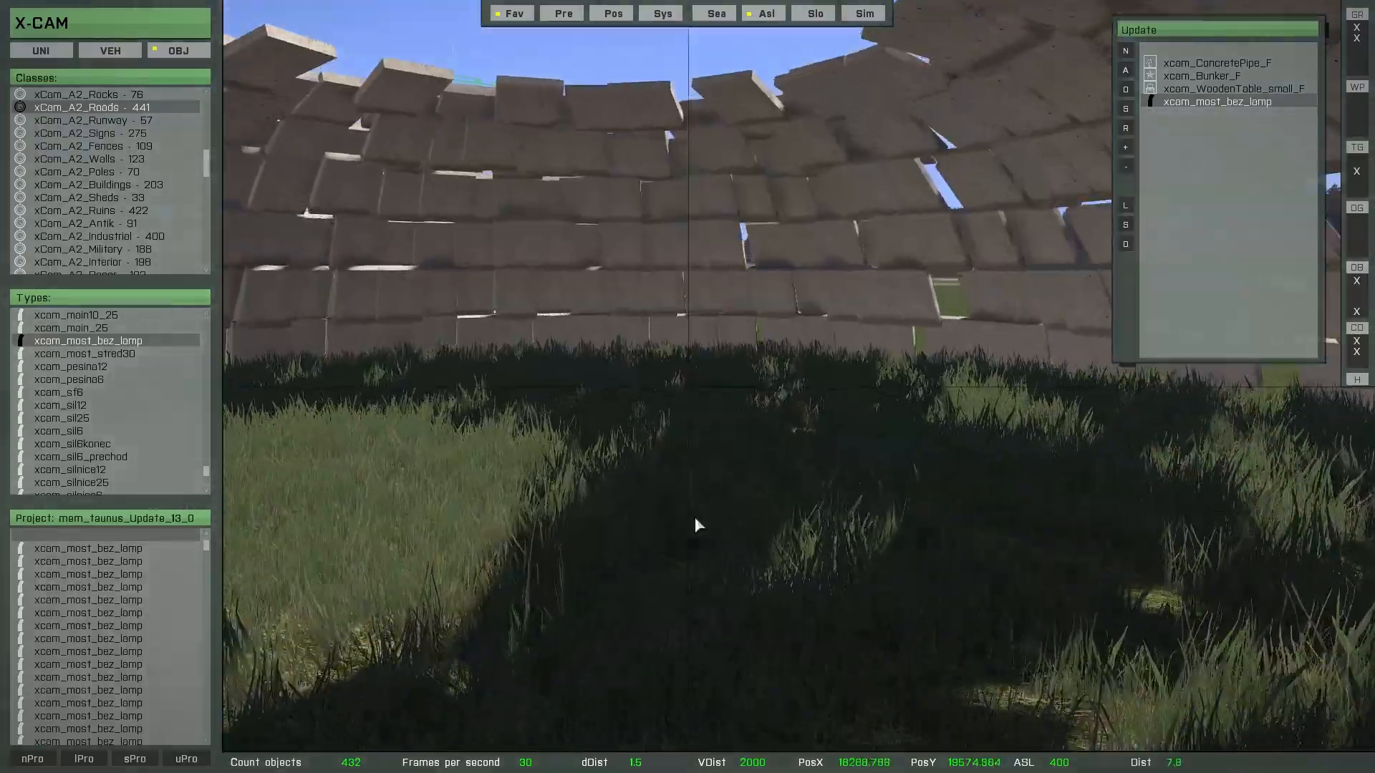
{"action": "right_click_drag", "start_coordinate": [705, 511], "coordinate": [792, 524]}
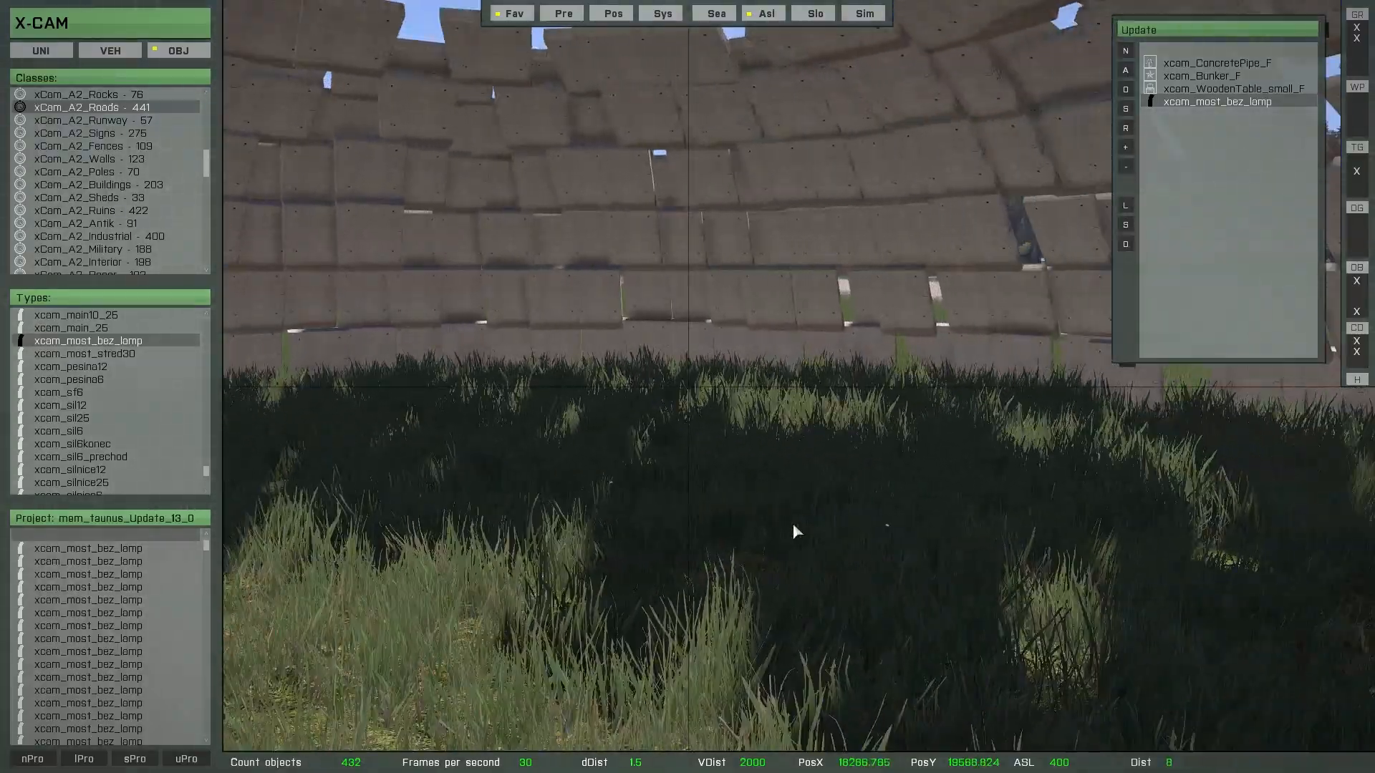
{"action": "scroll", "coordinate": [793, 524], "scroll_direction": "down", "scroll_amount": 3}
{"action": "key", "text": "a"}
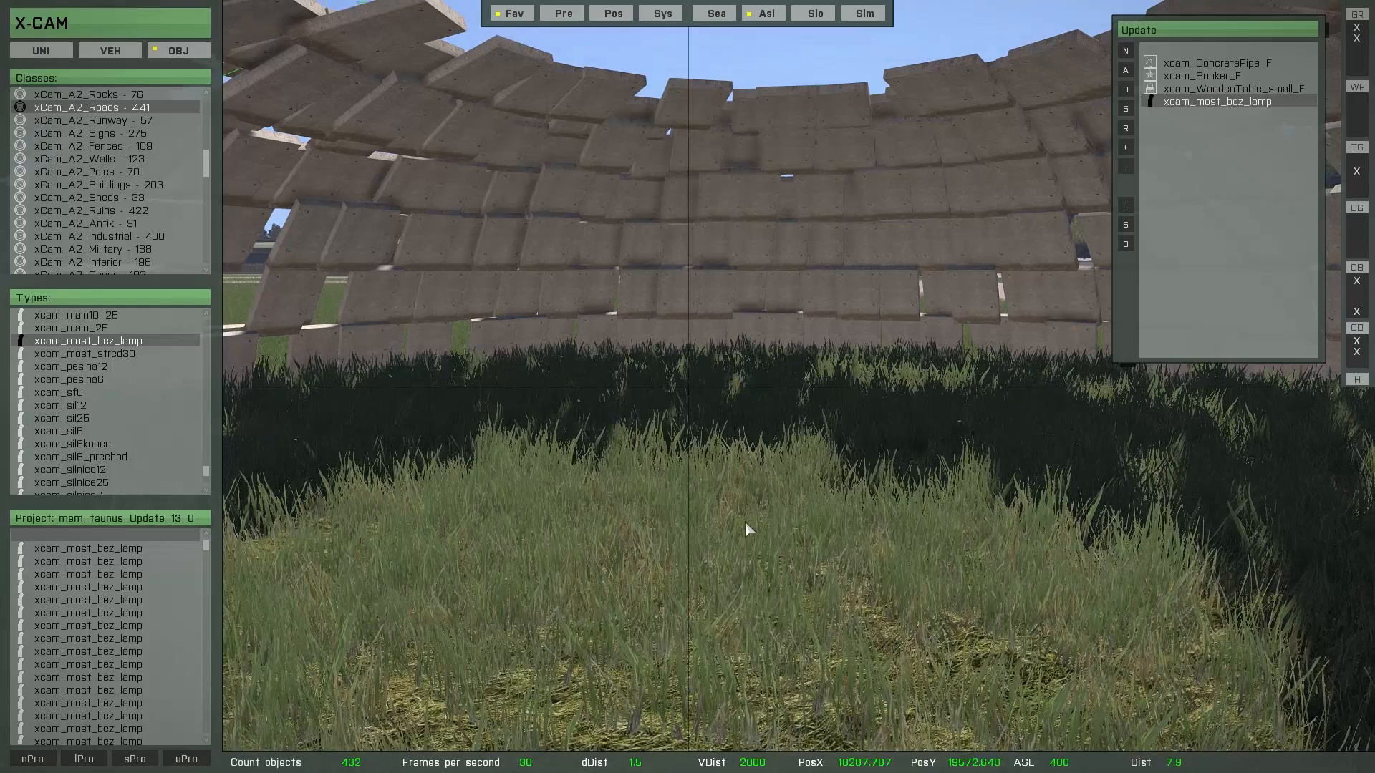
Step: Undo the randomization of the concrete dome's panels
{"action": "key", "text": "ctrl+s"}
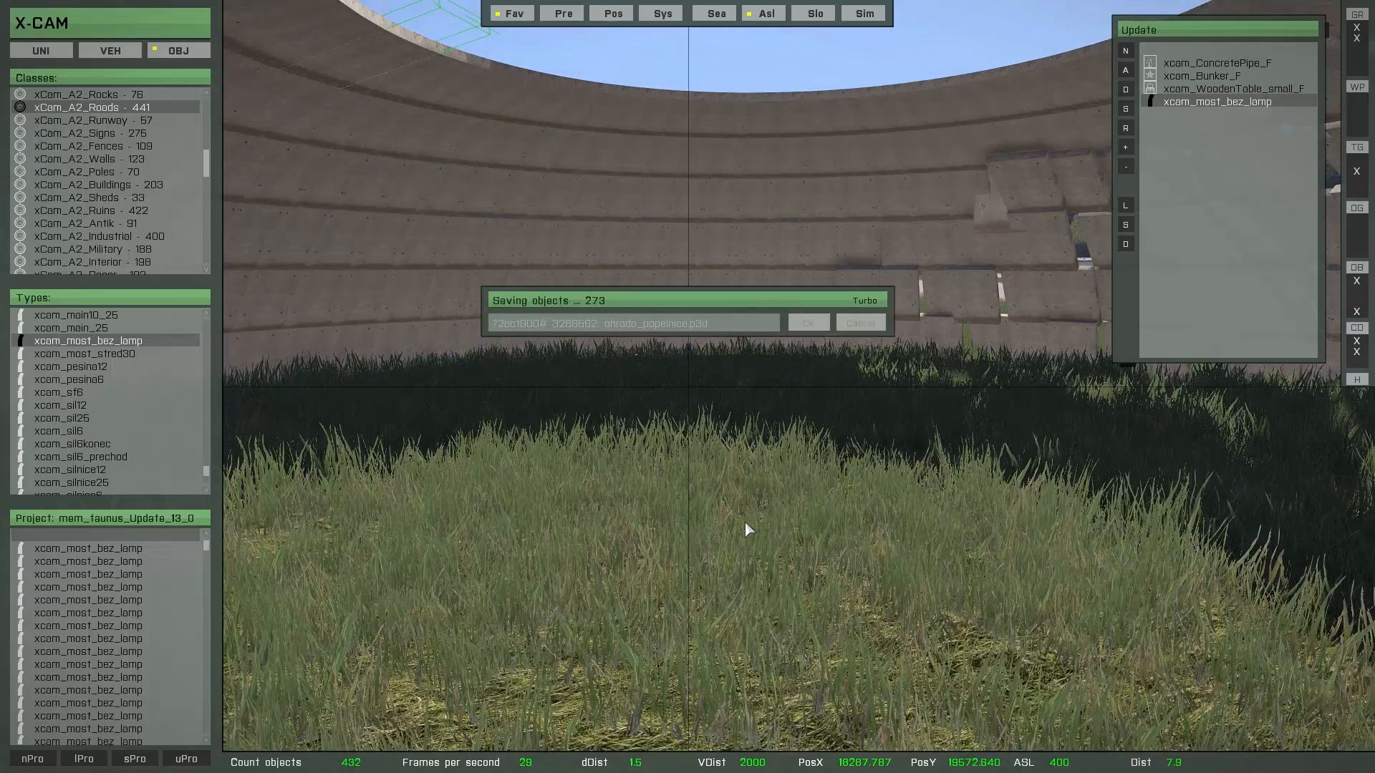
{"action": "key", "text": "s"}
{"action": "key", "text": "q"}
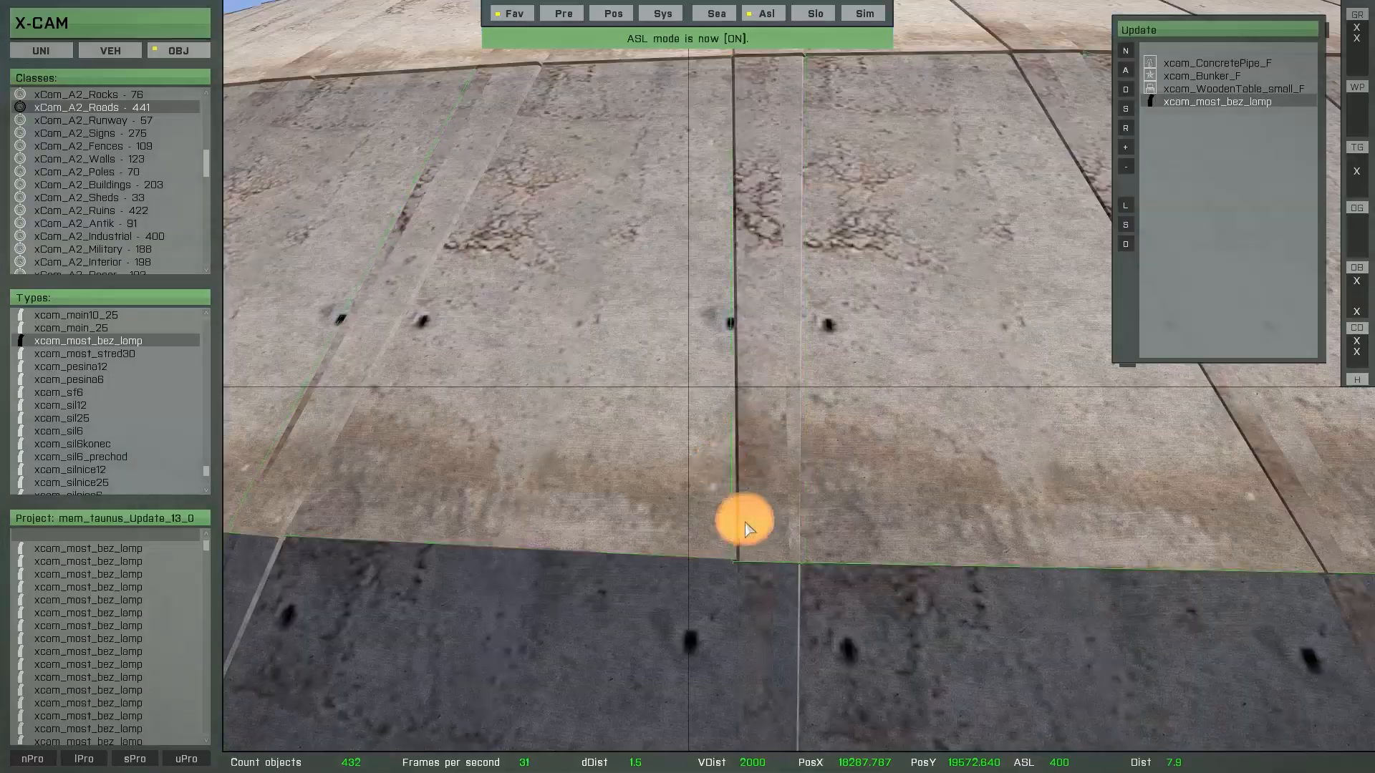
{"action": "right_click_drag", "start_coordinate": [745, 523], "coordinate": [736, 627]}
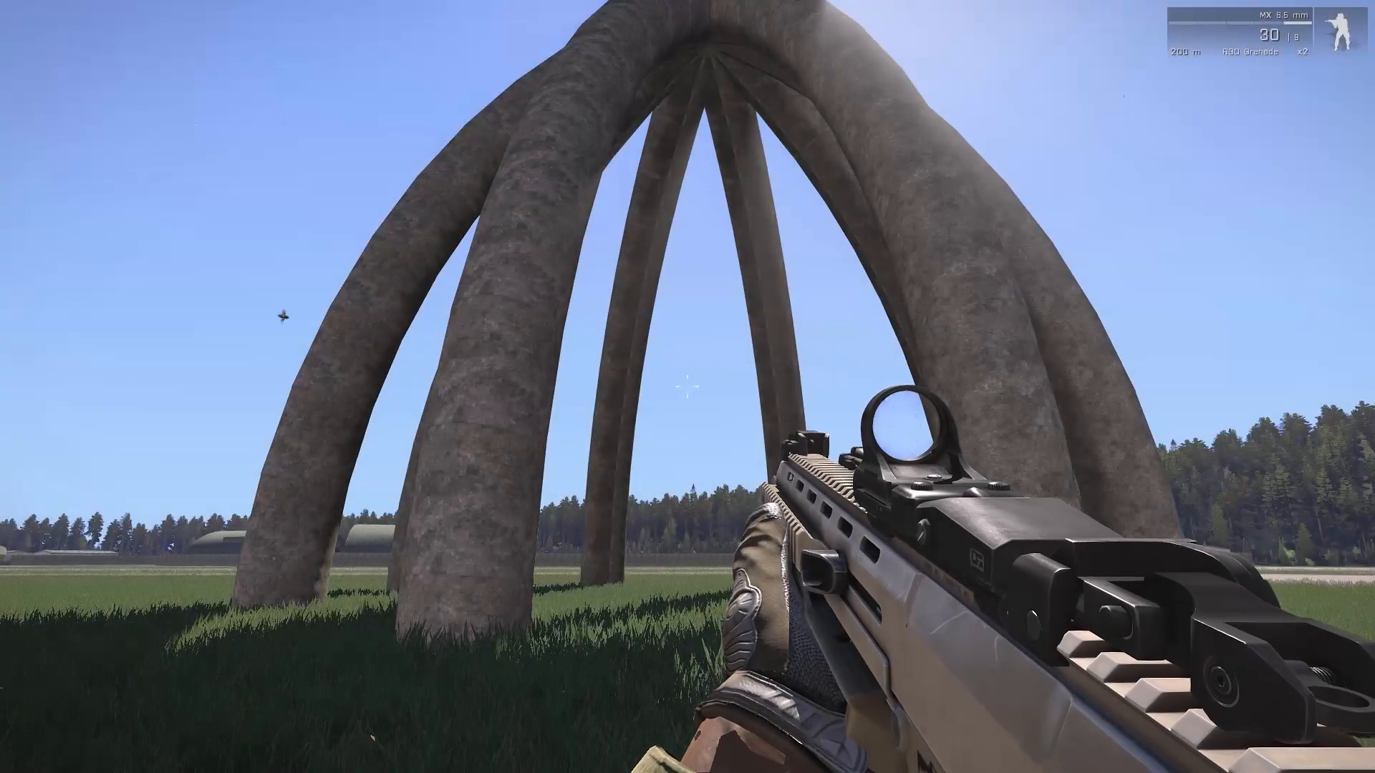
Step: Inspect the concrete pipe dome from the ground and from within, and start X-Cam to view it from above
{"action": "key", "text": "w"}
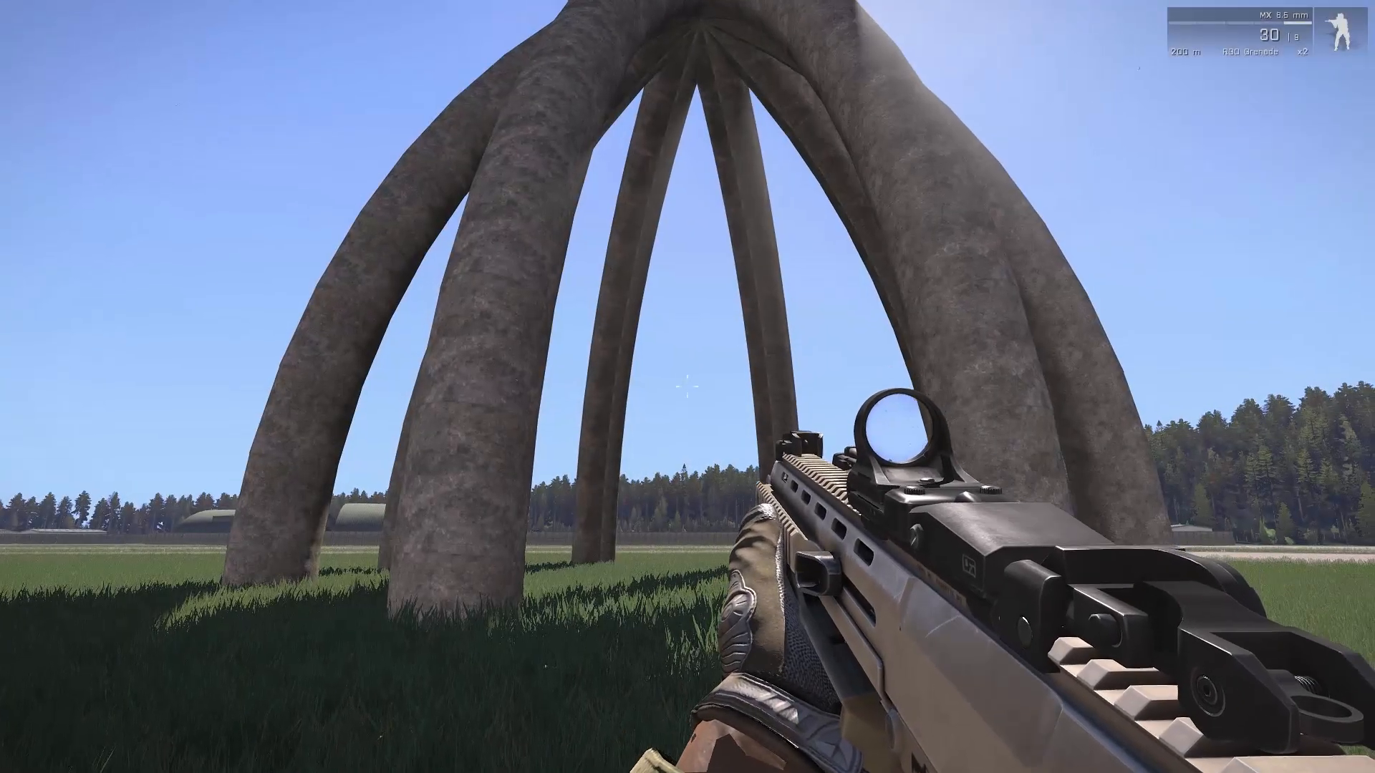
{"action": "key", "text": "w"}
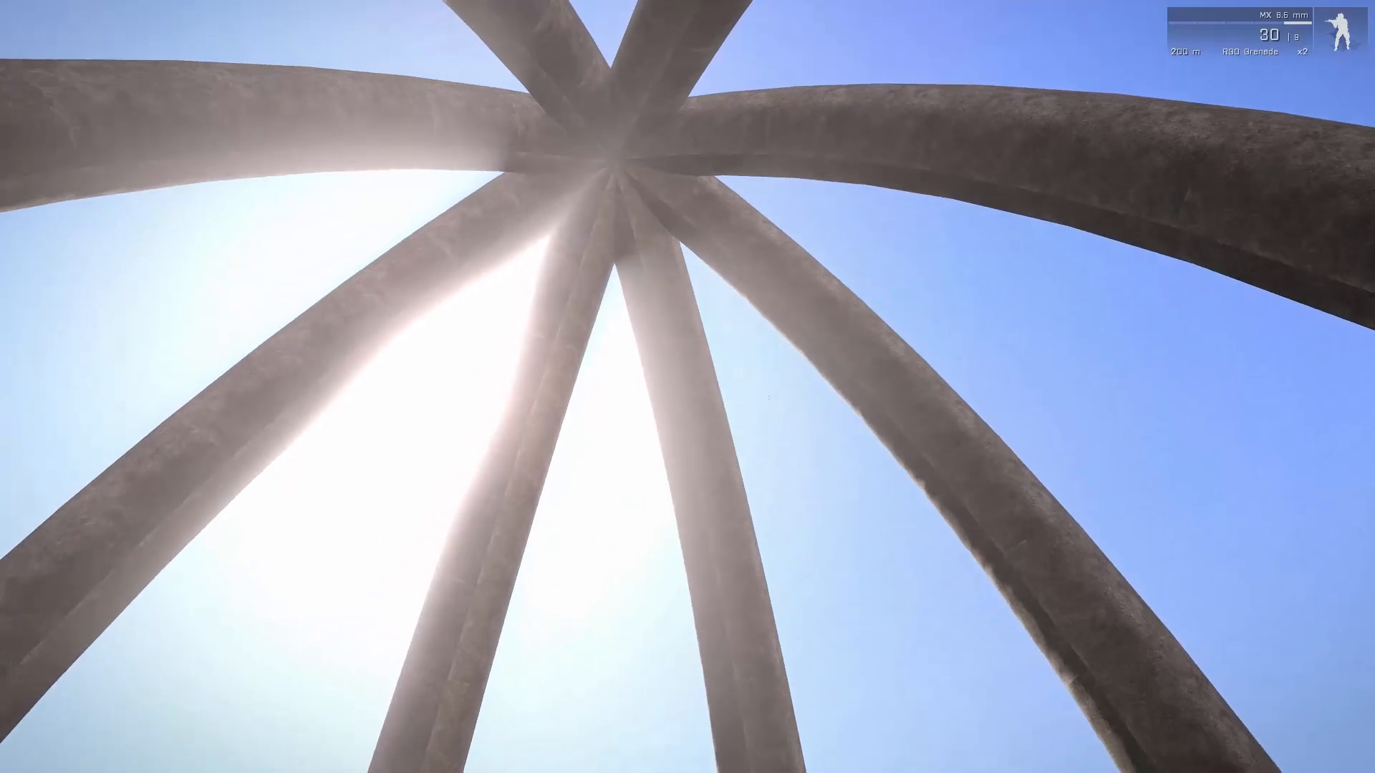
{"action": "scroll", "coordinate": [687, 386], "scroll_direction": "down", "scroll_amount": 1}
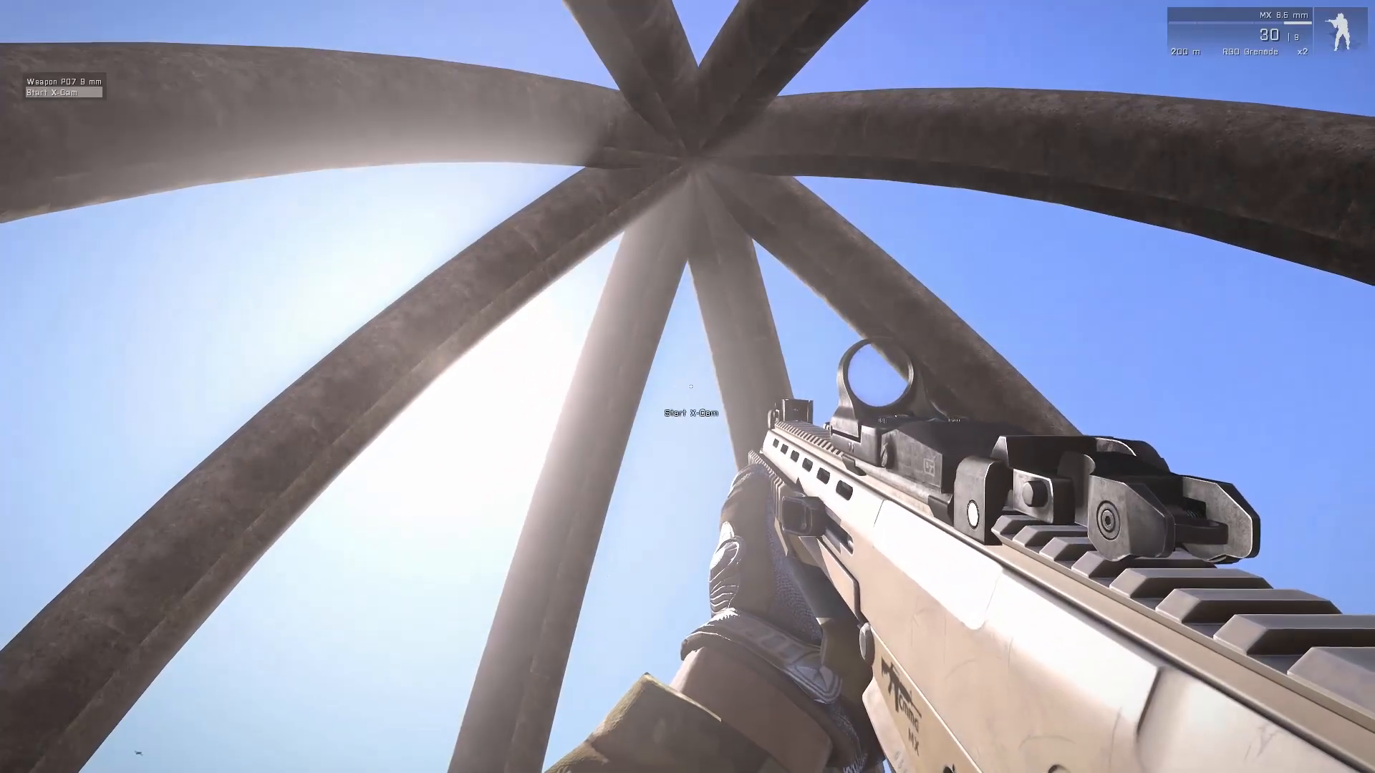
{"action": "middle_click", "coordinate": [675, 436]}
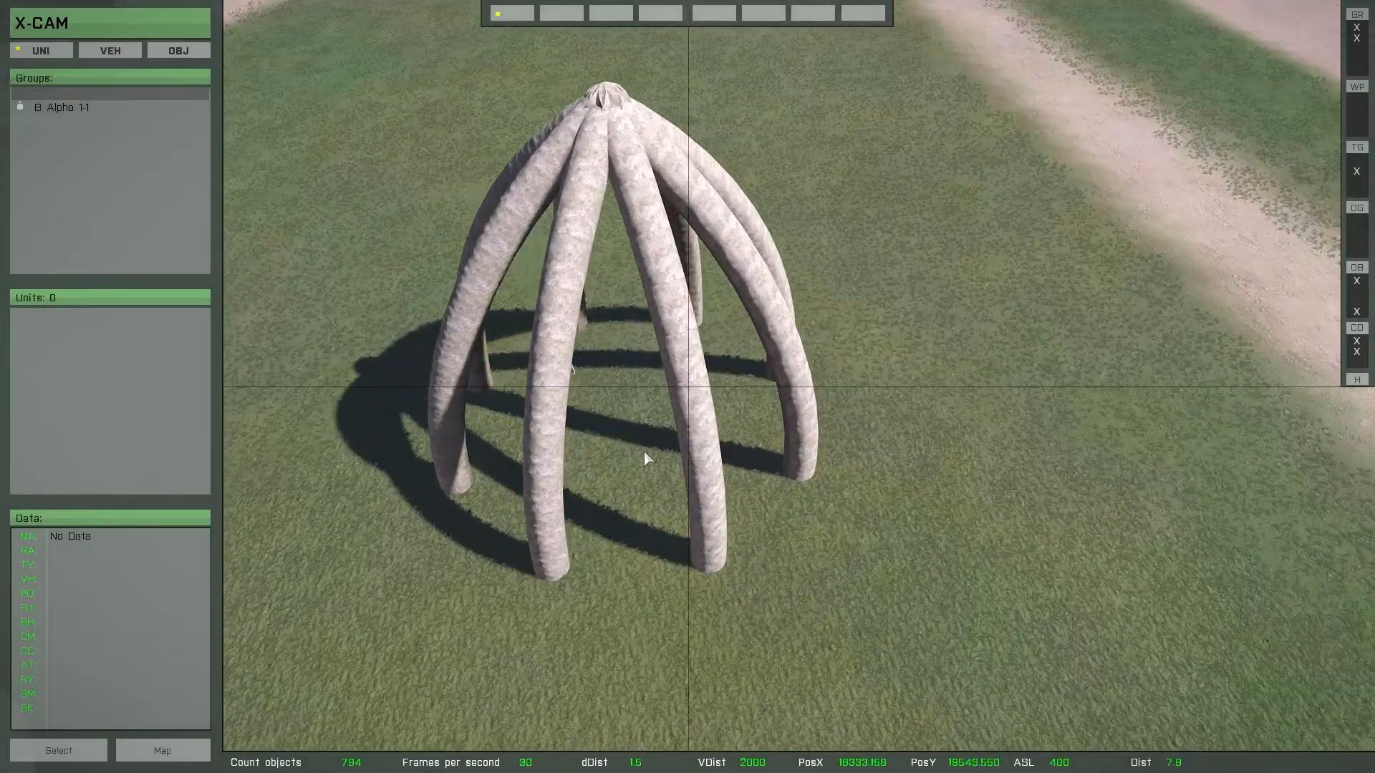
{"action": "scroll", "coordinate": [642, 449], "scroll_direction": "up", "scroll_amount": 3}
{"action": "right_click_drag", "start_coordinate": [644, 449], "coordinate": [857, 408]}
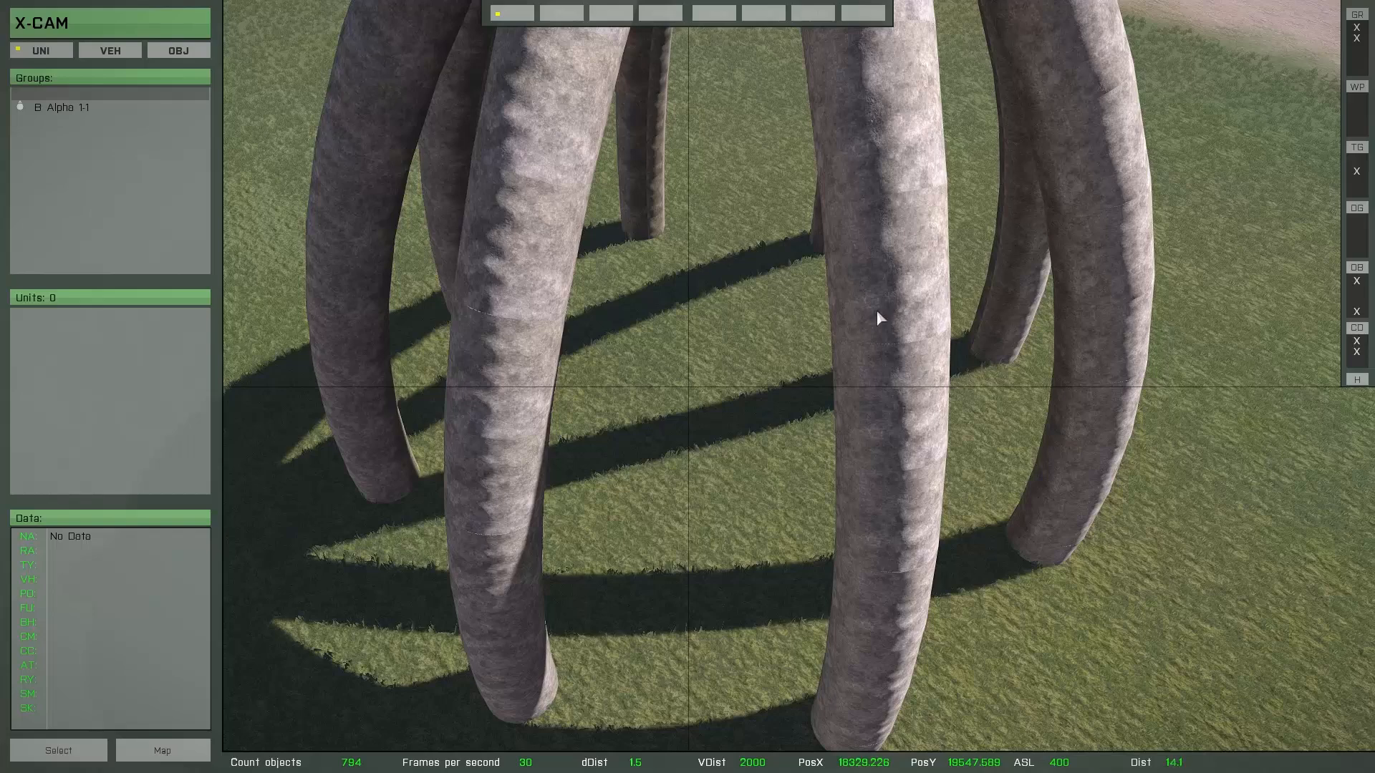
Step: Switch to object editing and try moving a single concrete pipe segment out of one dome leg in ASL mode
{"action": "left_click", "coordinate": [178, 51]}
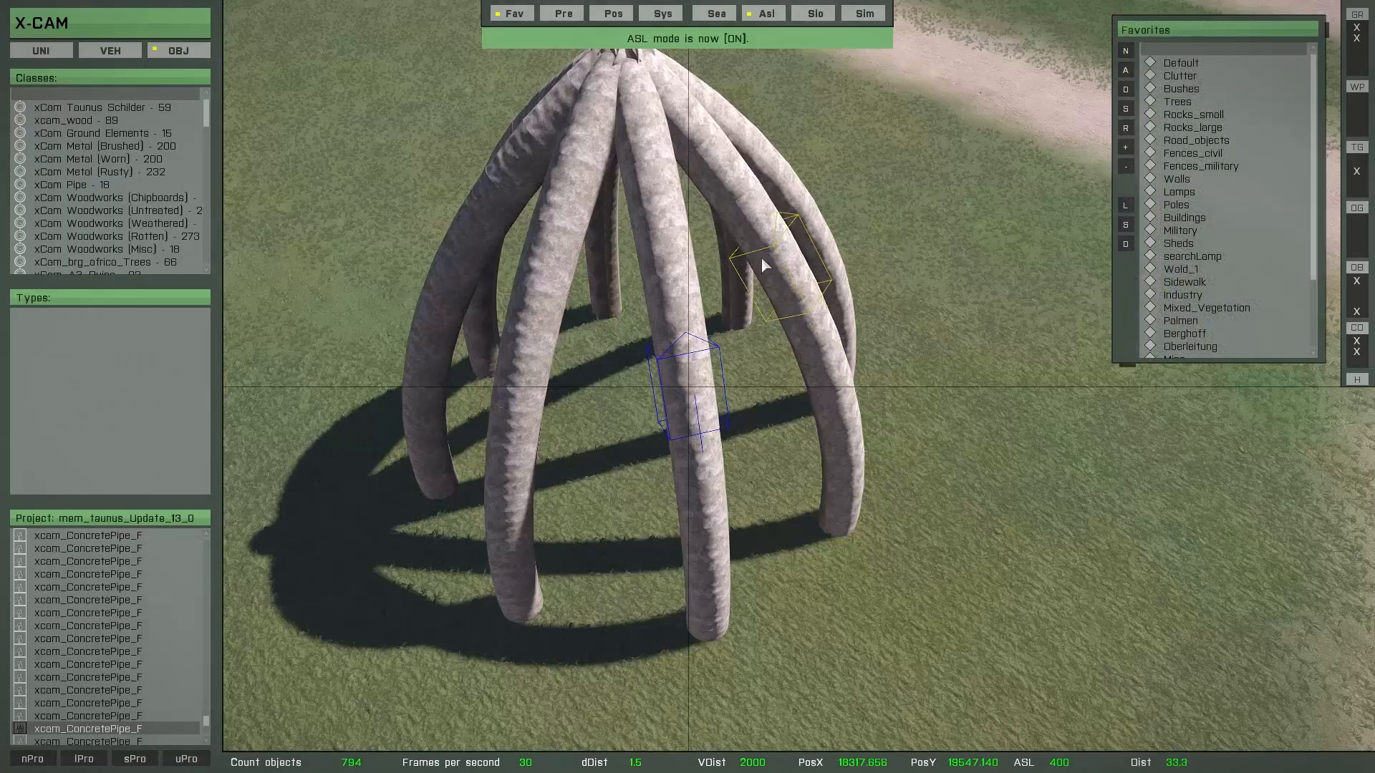
{"action": "right_click_drag", "start_coordinate": [761, 256], "coordinate": [822, 308]}
{"action": "scroll", "coordinate": [779, 472], "scroll_direction": "up", "scroll_amount": 3}
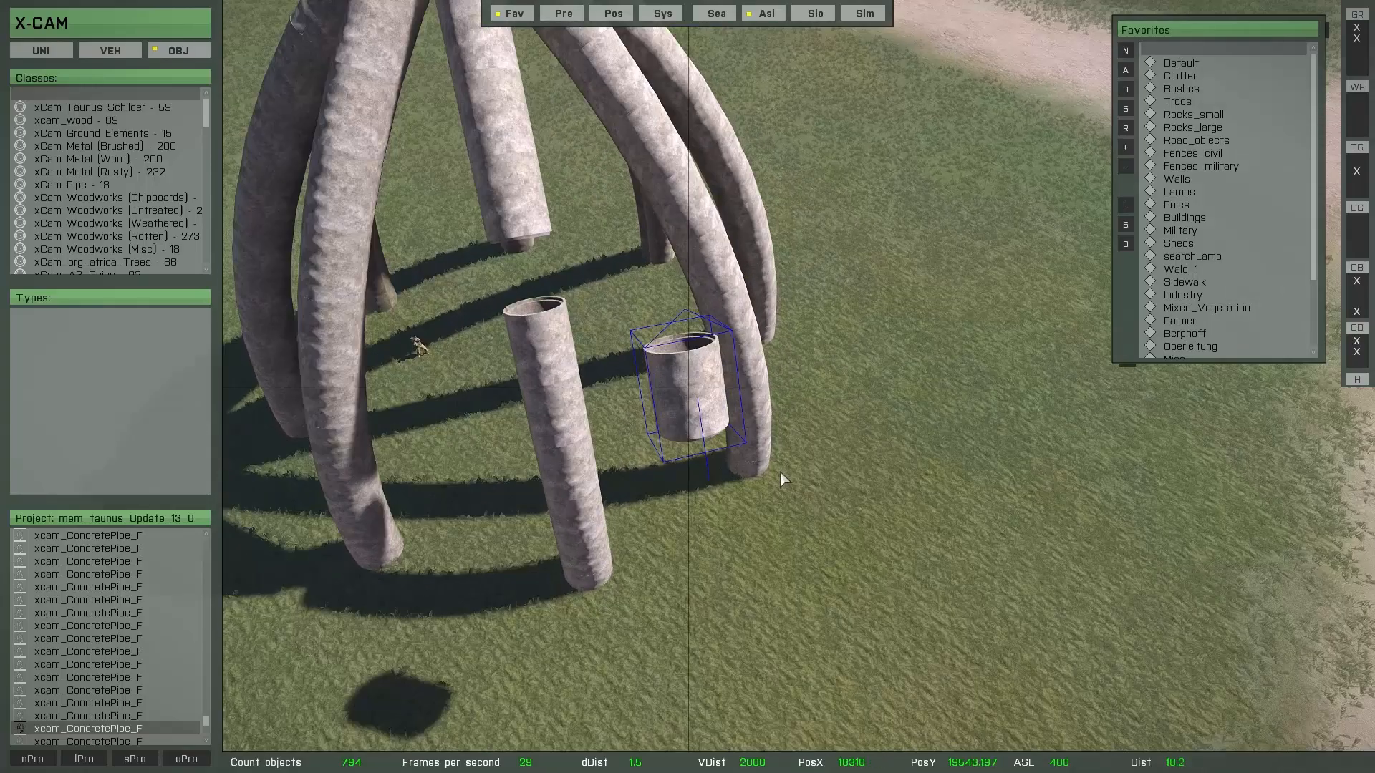
{"action": "right_click_drag", "start_coordinate": [780, 473], "coordinate": [767, 379]}
Step: Examine the lowest pipe segment of a dome leg and how the legs meet the ground
{"action": "key", "text": "space"}
{"action": "scroll", "coordinate": [802, 472], "scroll_direction": "up", "scroll_amount": 3}
{"action": "scroll", "coordinate": [708, 344], "scroll_direction": "down", "scroll_amount": 5}
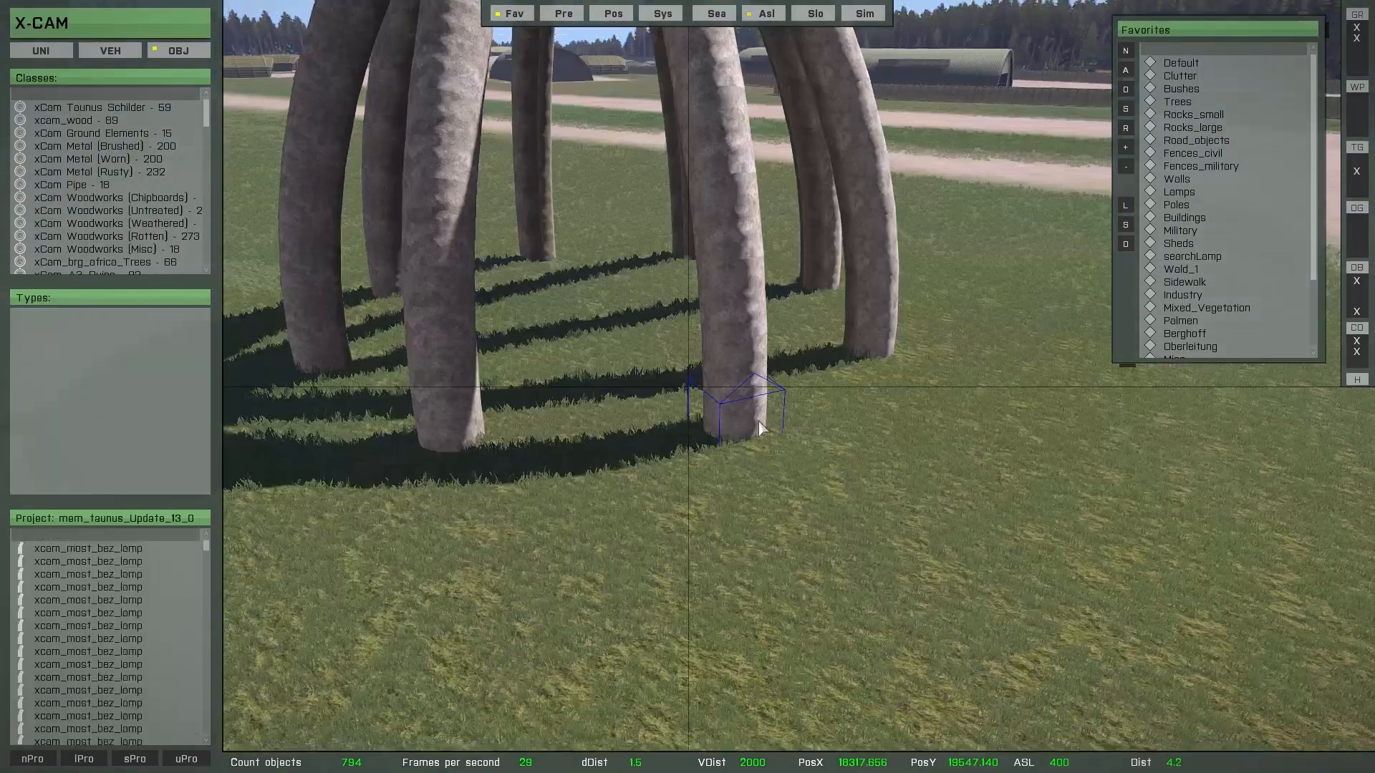
{"action": "scroll", "coordinate": [758, 422], "scroll_direction": "up", "scroll_amount": 3}
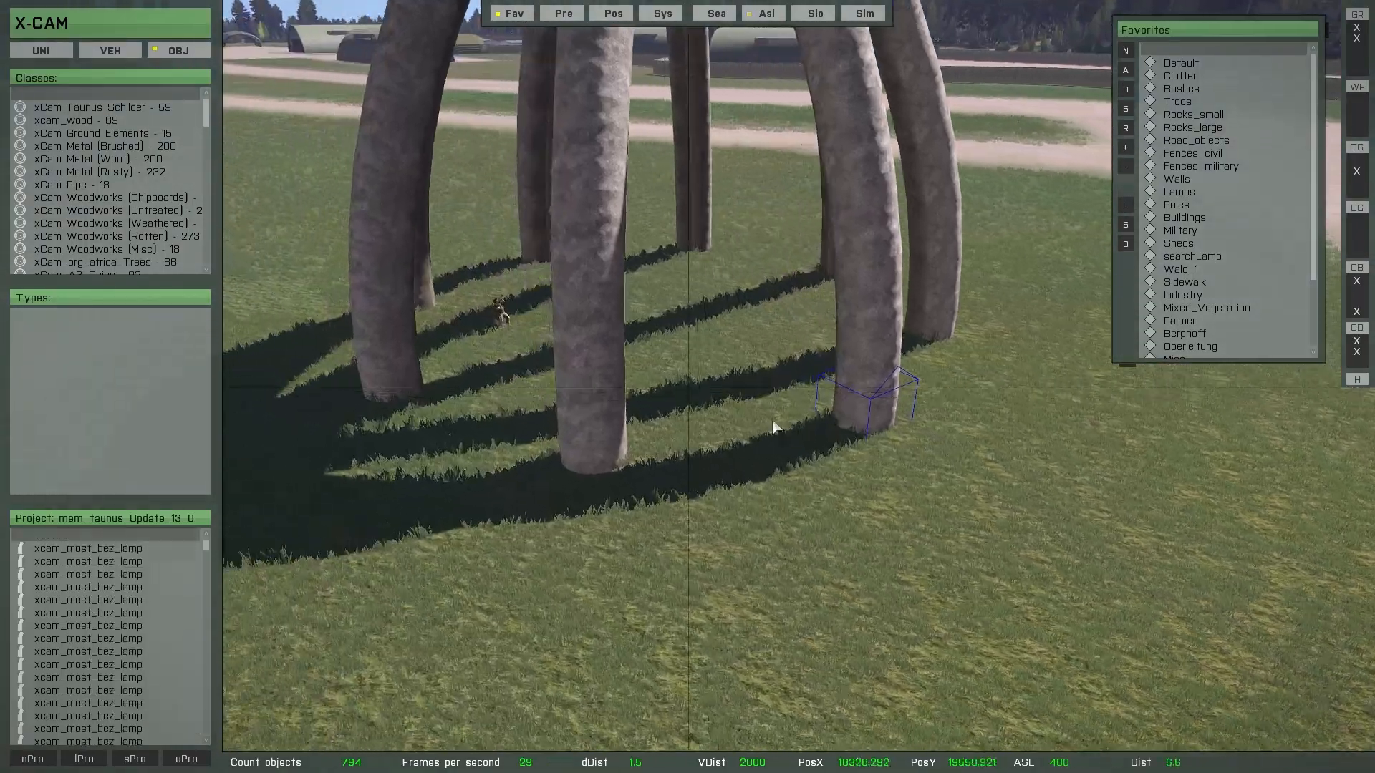
{"action": "scroll", "coordinate": [776, 402], "scroll_direction": "down", "scroll_amount": 5}
{"action": "scroll", "coordinate": [822, 466], "scroll_direction": "up", "scroll_amount": 5}
{"action": "scroll", "coordinate": [789, 436], "scroll_direction": "down", "scroll_amount": 5}
{"action": "right_click_drag", "start_coordinate": [789, 436], "coordinate": [833, 459]}
{"action": "scroll", "coordinate": [923, 488], "scroll_direction": "down", "scroll_amount": 3}
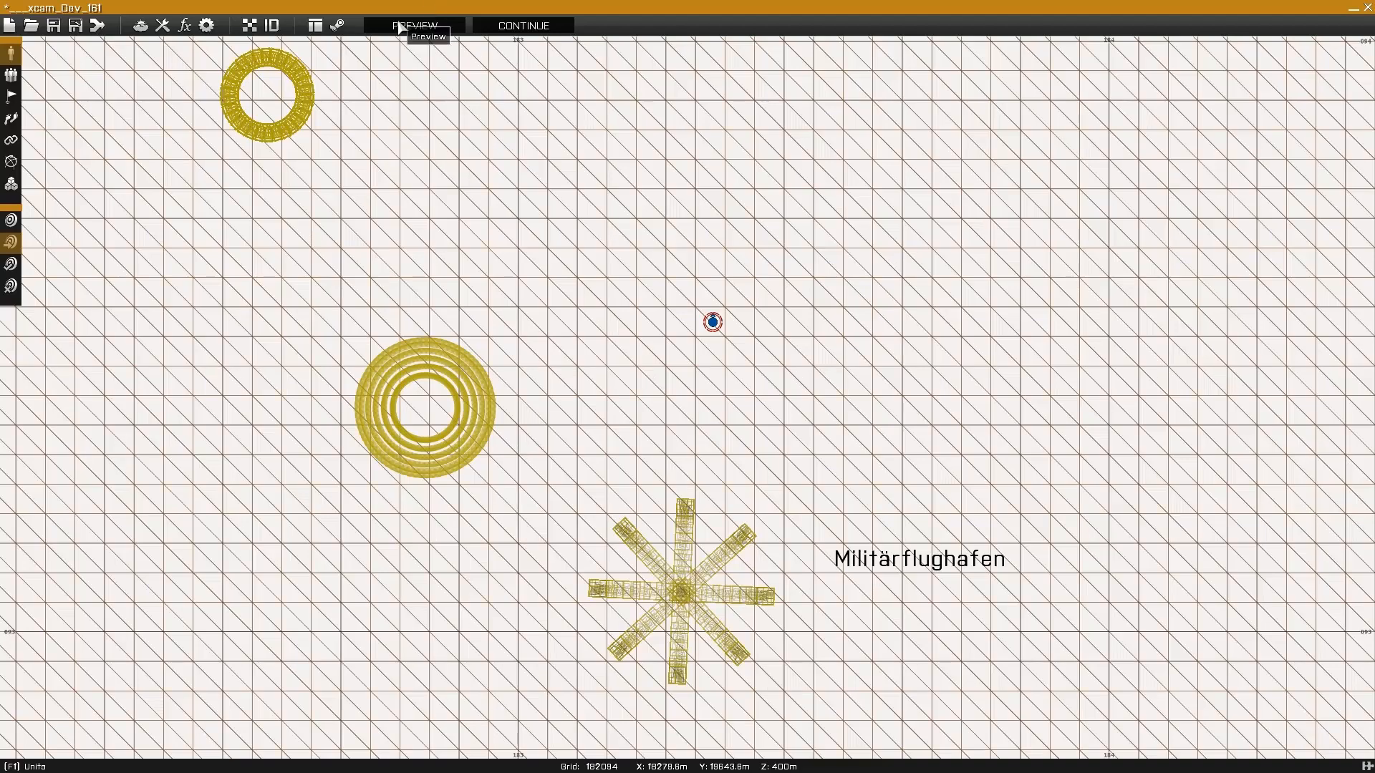
Step: Preview the mission from the editor and walk up to the concrete pipe dome to inspect its legs and apex
{"action": "left_click", "coordinate": [400, 26]}
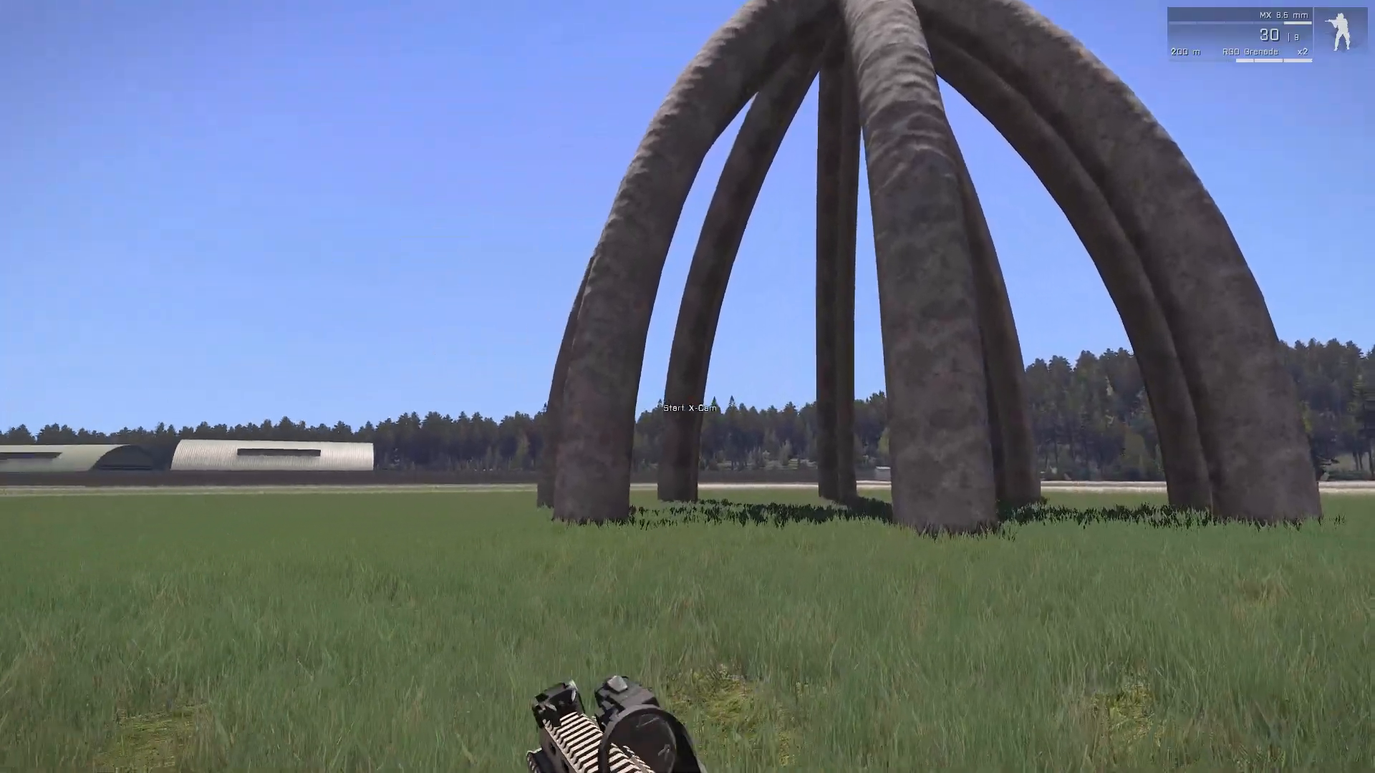
{"action": "key", "text": "w"}
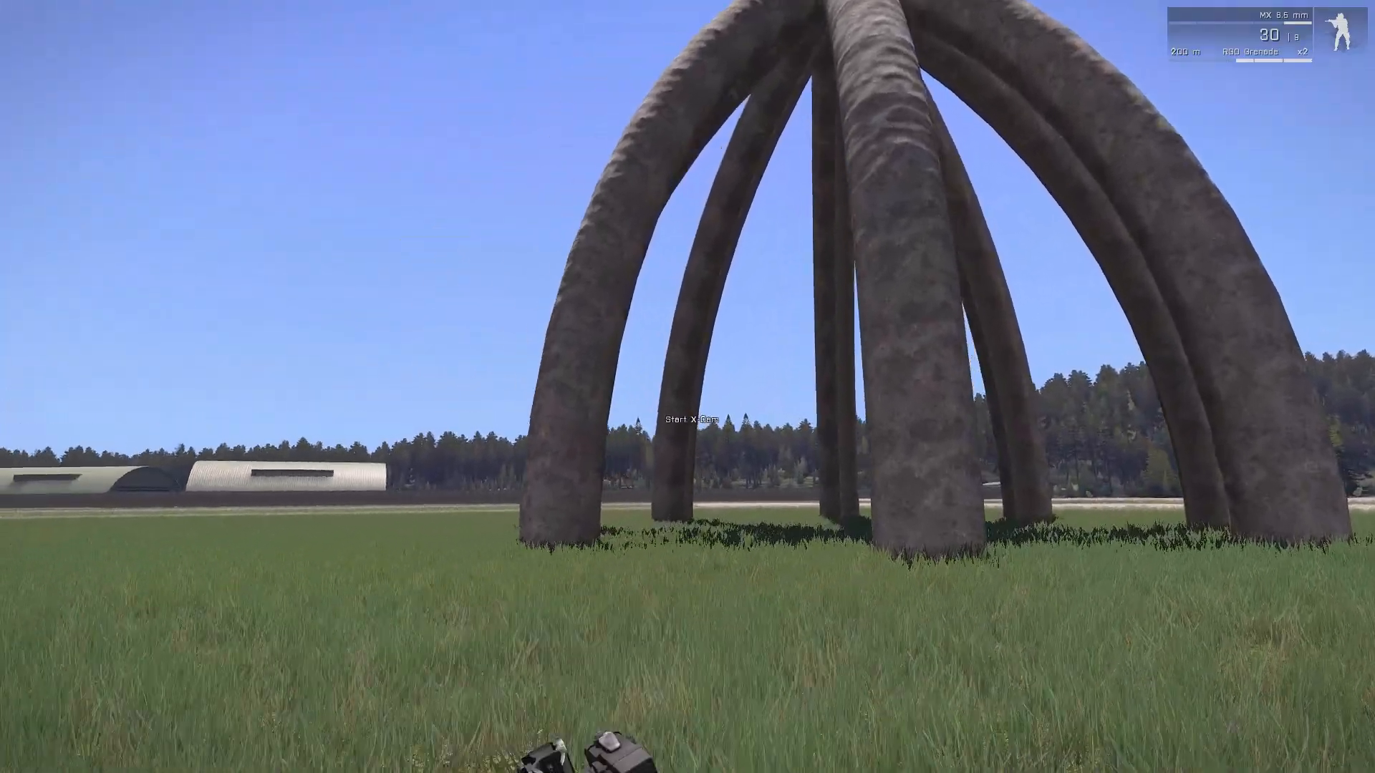
{"action": "key", "text": "w"}
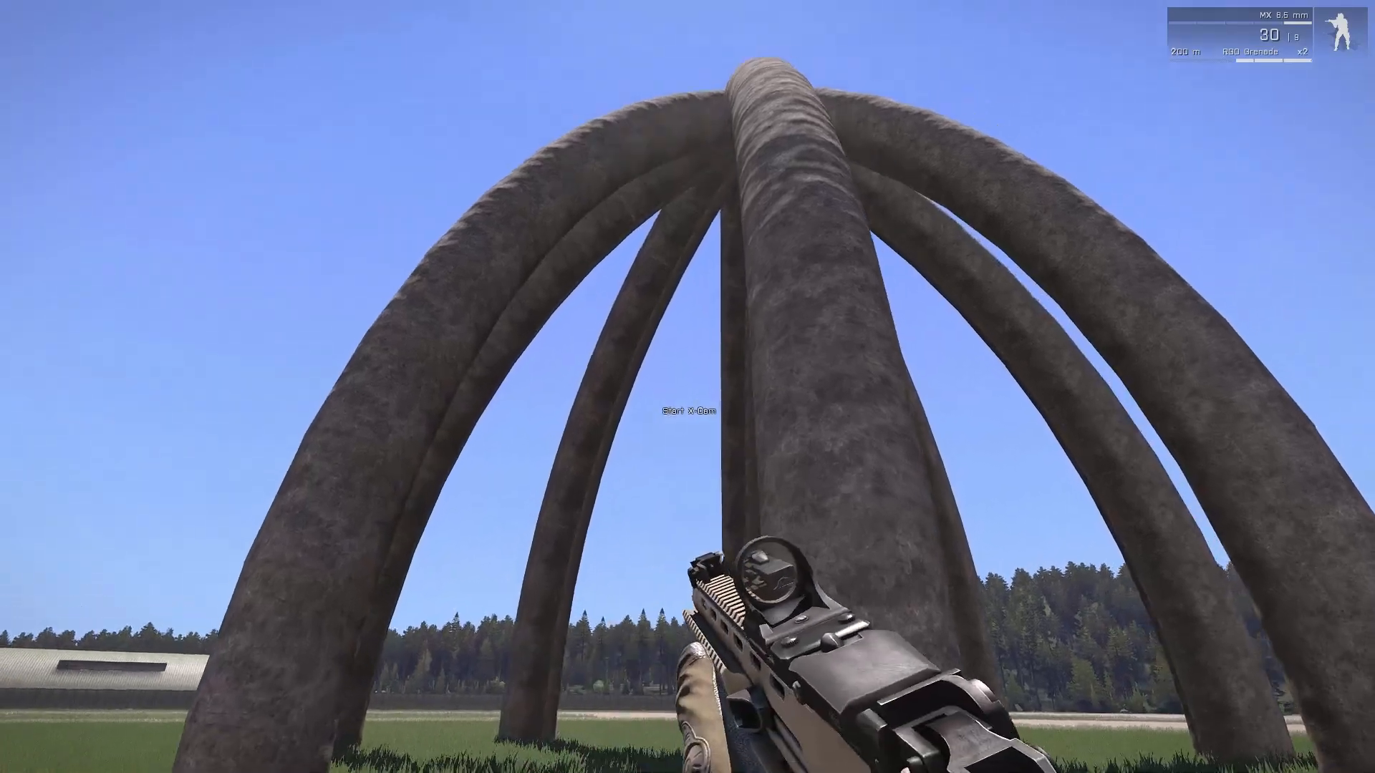
{"action": "key", "text": "w"}
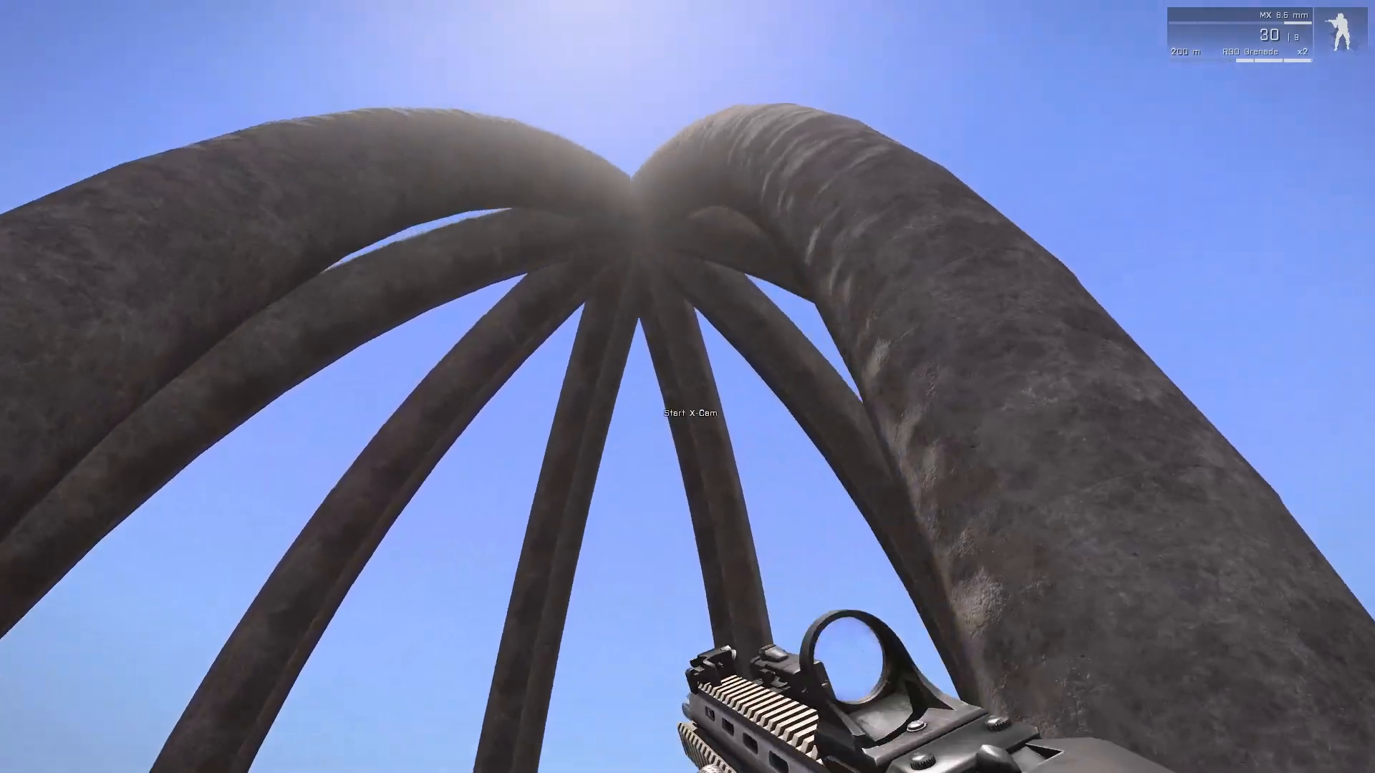